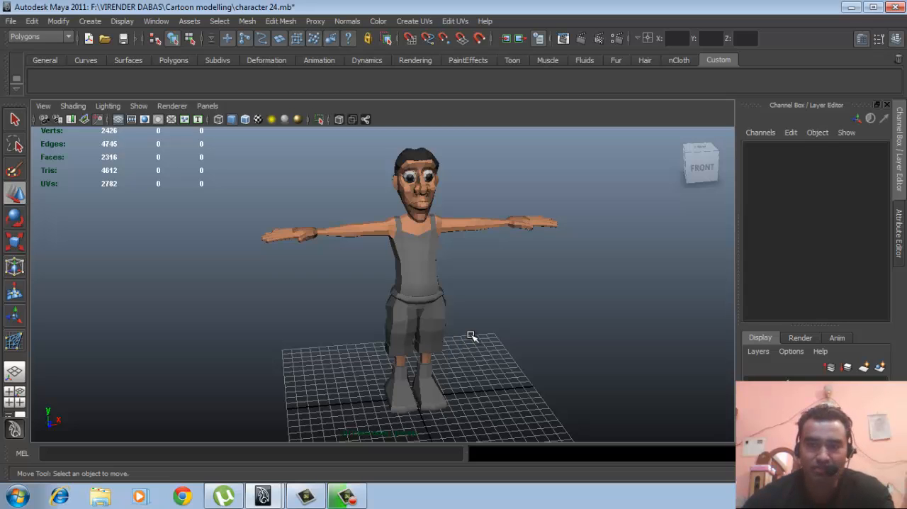
- Delete the hair mesh from the character's head
{"action": "left_click_drag", "start_coordinate": [502, 314], "coordinate": [540, 318], "text": "alt"}
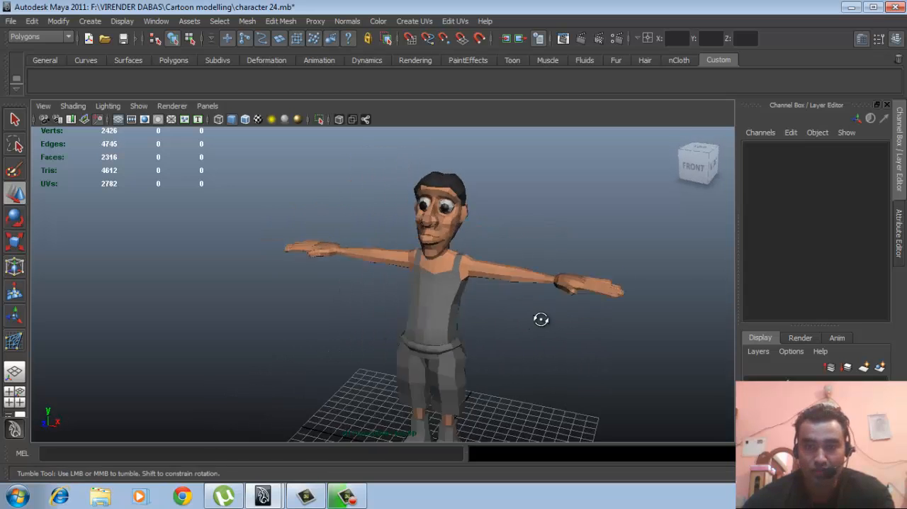
{"action": "right_click_drag", "start_coordinate": [541, 318], "coordinate": [529, 345], "text": "alt"}
{"action": "left_click_drag", "start_coordinate": [528, 344], "coordinate": [461, 342], "text": "alt"}
{"action": "left_click", "coordinate": [461, 205]}
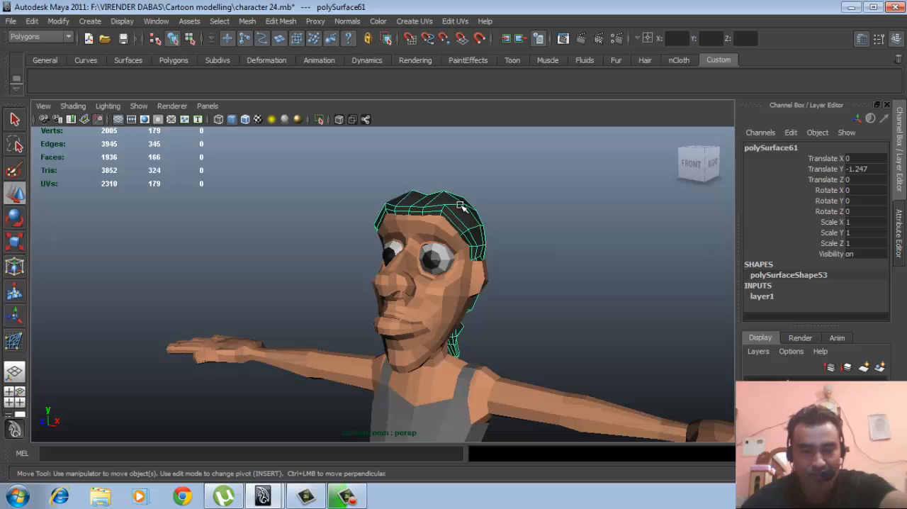
{"action": "key", "text": "Delete"}
- Delete both eyeball spheres from the character's face
{"action": "left_click_drag", "start_coordinate": [459, 286], "coordinate": [484, 274], "text": "alt"}
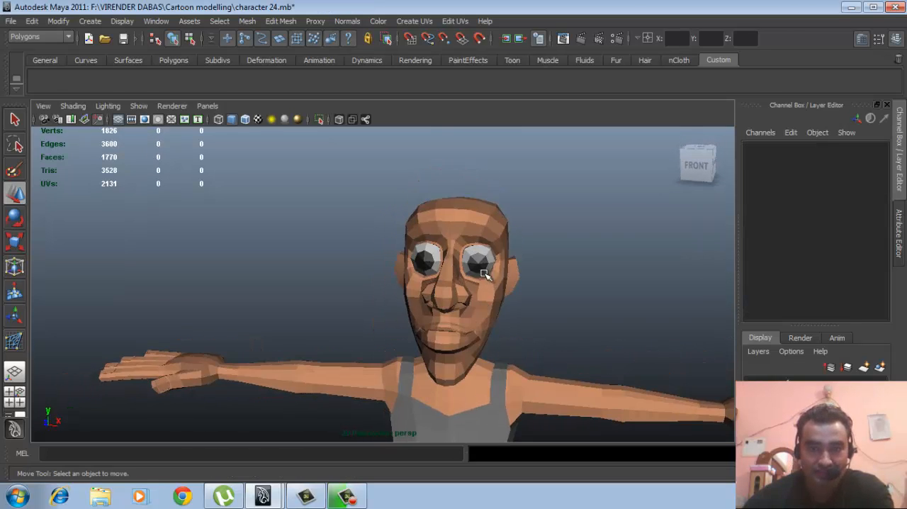
{"action": "left_click", "coordinate": [484, 274]}
{"action": "left_click", "coordinate": [425, 260], "text": "shift"}
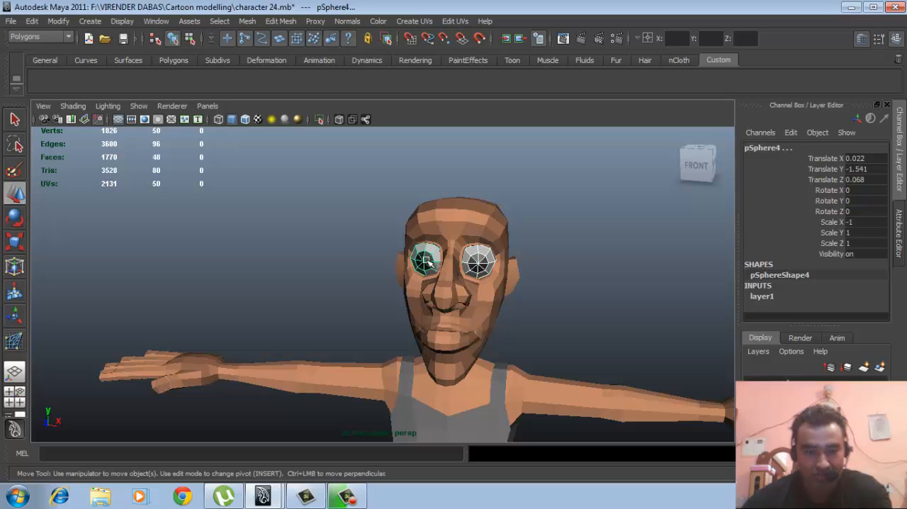
{"action": "key", "text": "Delete"}
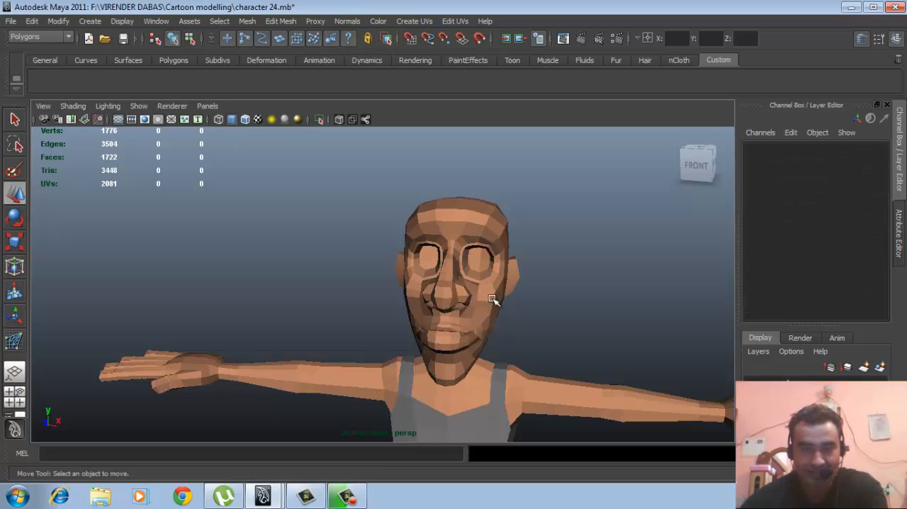
- Isolate the skin body mesh by hiding all unselected objects, including the clothes
{"action": "left_click_drag", "start_coordinate": [491, 297], "coordinate": [492, 271], "text": "alt"}
{"action": "left_click", "coordinate": [503, 263]}
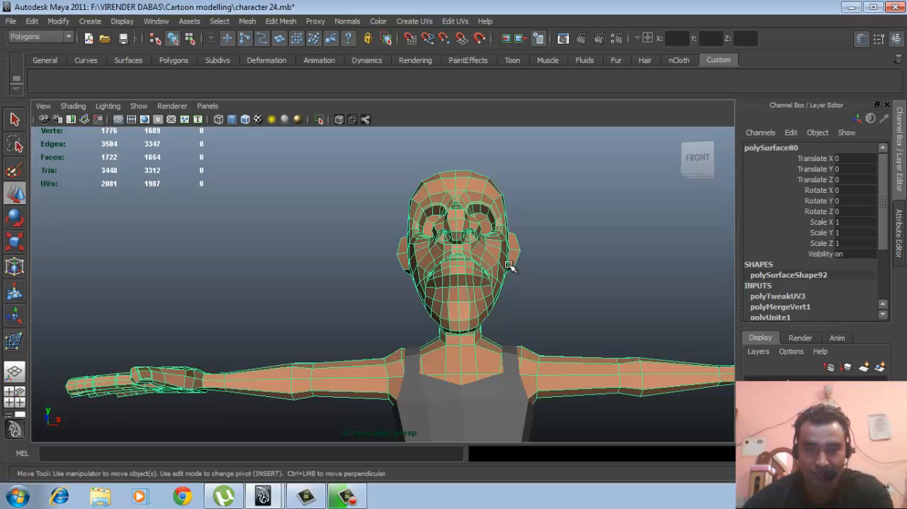
{"action": "right_click_drag", "start_coordinate": [487, 242], "coordinate": [488, 276]}
{"action": "right_click_drag", "start_coordinate": [490, 275], "coordinate": [518, 251]}
{"action": "left_click", "coordinate": [501, 257]}
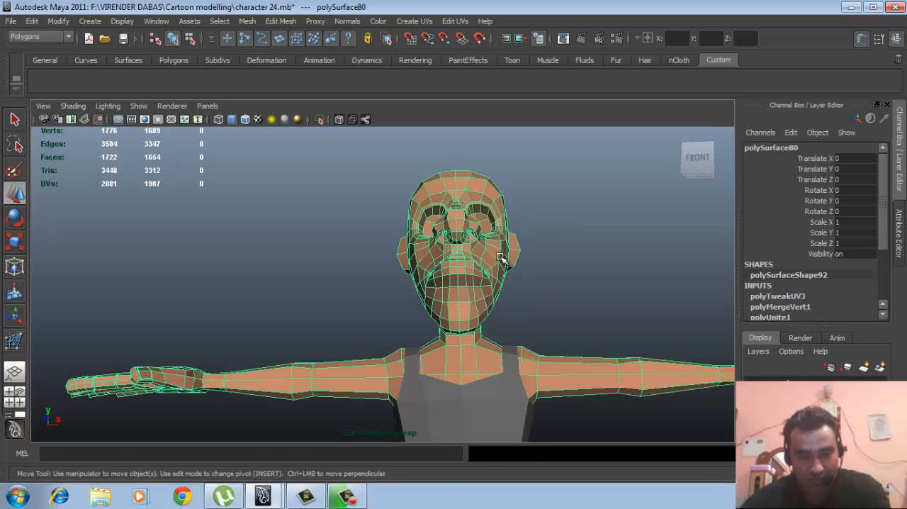
{"action": "key", "text": "alt+h"}
- Select all faces of the head and neck on the body mesh, including those on the back side
{"action": "left_click_drag", "start_coordinate": [543, 309], "coordinate": [468, 301], "text": "alt"}
{"action": "middle_click_drag", "start_coordinate": [468, 301], "coordinate": [484, 305], "text": "alt"}
{"action": "right_click_drag", "start_coordinate": [484, 306], "coordinate": [463, 309], "text": "alt"}
{"action": "left_click_drag", "start_coordinate": [463, 310], "coordinate": [463, 320], "text": "alt"}
{"action": "right_click_drag", "start_coordinate": [460, 251], "coordinate": [459, 277]}
{"action": "left_click_drag", "start_coordinate": [331, 205], "coordinate": [545, 347]}
{"action": "left_click_drag", "start_coordinate": [559, 313], "coordinate": [352, 340], "text": "alt"}
{"action": "middle_click_drag", "start_coordinate": [404, 317], "coordinate": [450, 275], "text": "alt"}
{"action": "left_click_drag", "start_coordinate": [473, 290], "coordinate": [391, 344], "text": "alt"}
{"action": "middle_click_drag", "start_coordinate": [411, 331], "coordinate": [419, 322], "text": "alt"}
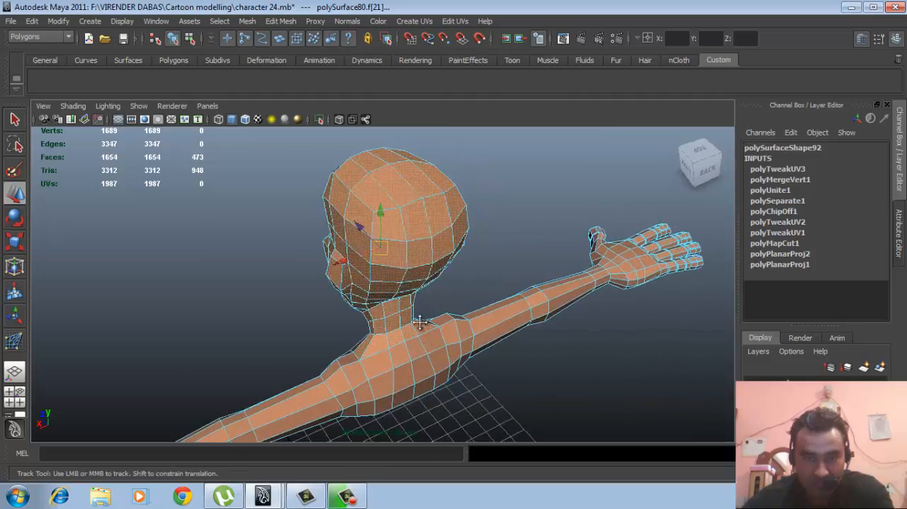
- Deselect the stray shoulder faces around the neck base in wireframe, and return to shaded display with only head and neck faces selected
{"action": "left_click_drag", "start_coordinate": [419, 323], "coordinate": [394, 299], "text": "alt"}
{"action": "key", "text": "4"}
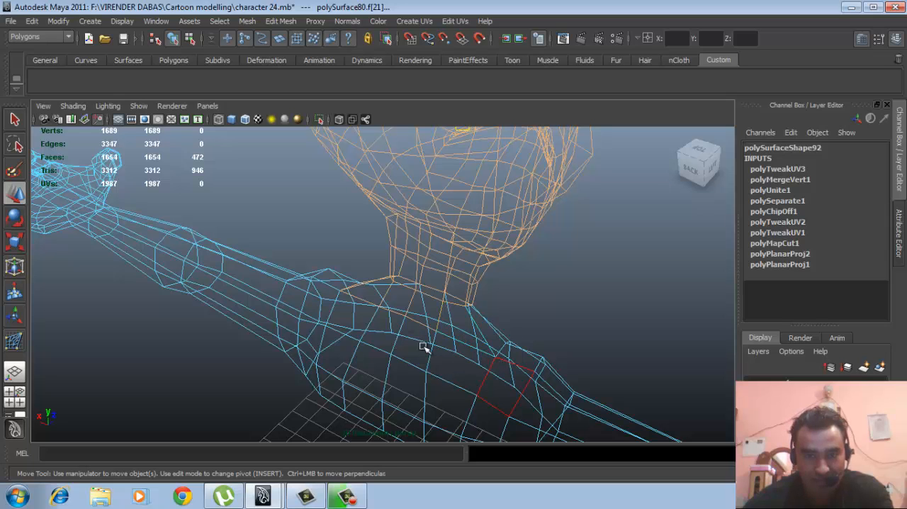
{"action": "left_click_drag", "start_coordinate": [460, 358], "coordinate": [548, 334], "text": "alt"}
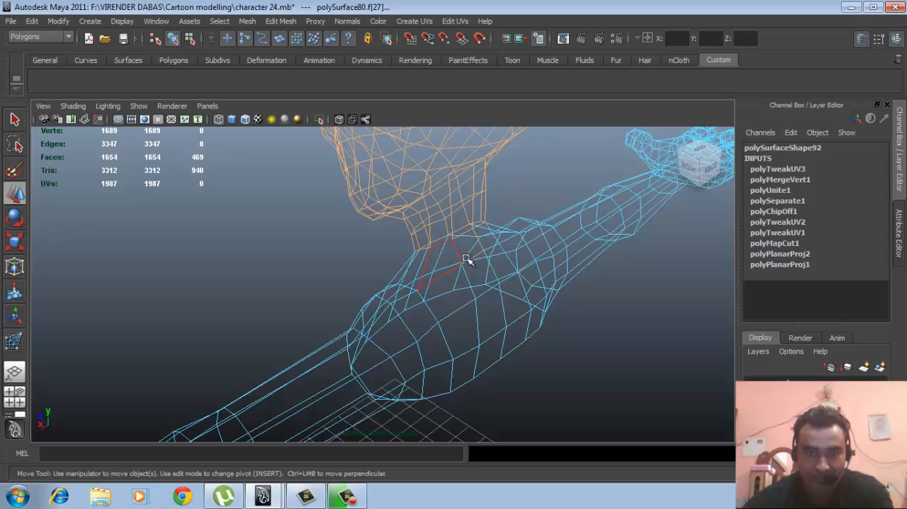
{"action": "left_click_drag", "start_coordinate": [481, 279], "coordinate": [551, 294], "text": "alt"}
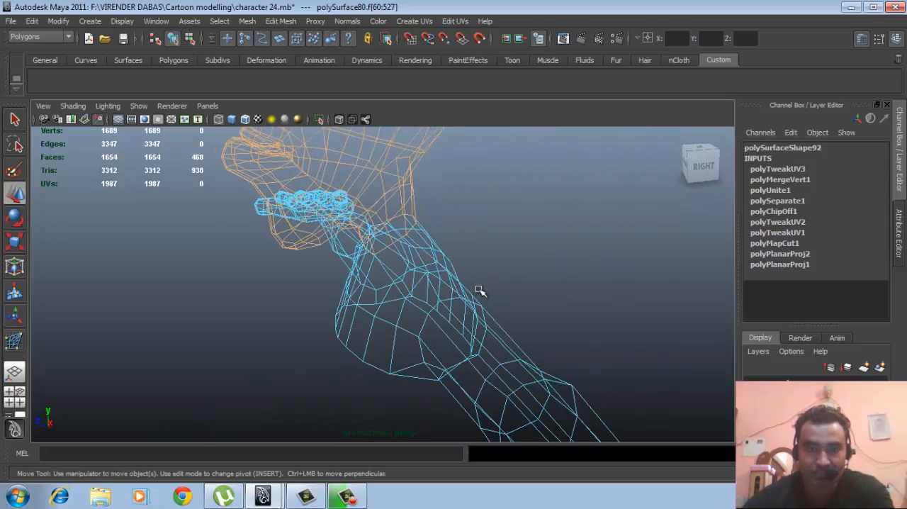
{"action": "middle_click_drag", "start_coordinate": [479, 290], "coordinate": [477, 342], "text": "alt"}
{"action": "left_click_drag", "start_coordinate": [478, 342], "coordinate": [516, 319], "text": "alt"}
{"action": "right_click_drag", "start_coordinate": [516, 318], "coordinate": [455, 297], "text": "alt"}
{"action": "middle_click_drag", "start_coordinate": [455, 297], "coordinate": [483, 327], "text": "alt"}
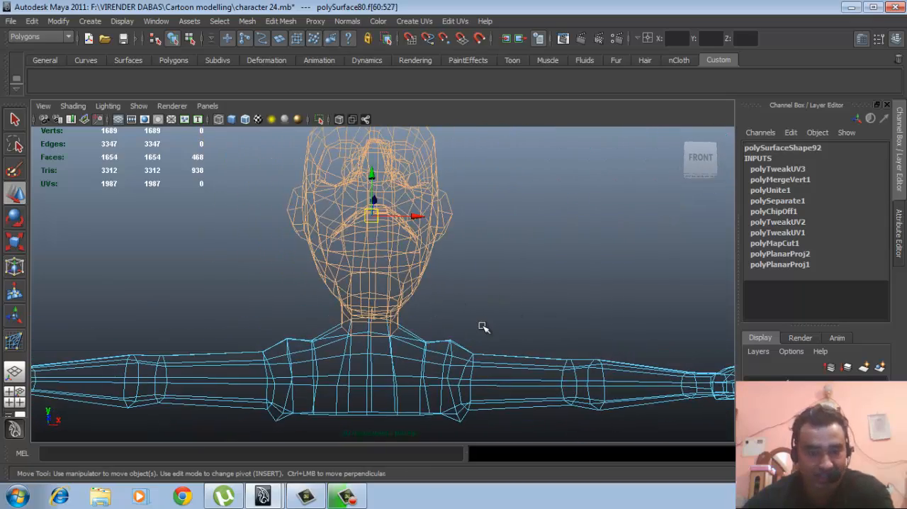
{"action": "key", "text": "5"}
{"action": "mouse_move", "coordinate": [492, 316]}
{"action": "left_mouse_down", "text": "alt"}
{"action": "mouse_move", "coordinate": [500, 321]}
{"action": "mouse_move", "coordinate": [423, 345]}
{"action": "mouse_move", "coordinate": [496, 354]}
{"action": "mouse_move", "coordinate": [469, 338]}
{"action": "mouse_move", "coordinate": [435, 371]}
{"action": "mouse_move", "coordinate": [463, 341]}
{"action": "mouse_move", "coordinate": [462, 360]}
{"action": "mouse_move", "coordinate": [472, 348]}
{"action": "left_mouse_up", "text": "alt"}
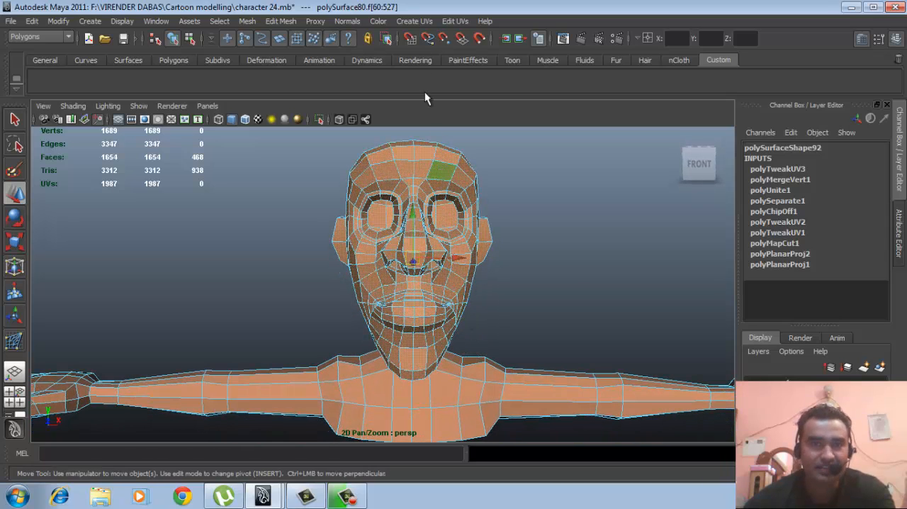
- Apply planar mapping to the selected head faces, fitted to the bounding box and projected from the Z axis, and close the options
{"action": "left_click", "coordinate": [419, 22]}
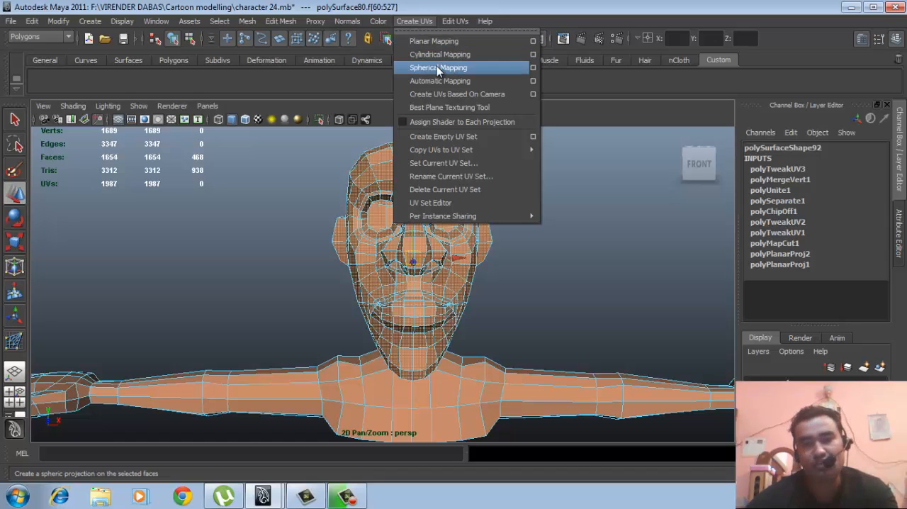
{"action": "left_click", "coordinate": [533, 41]}
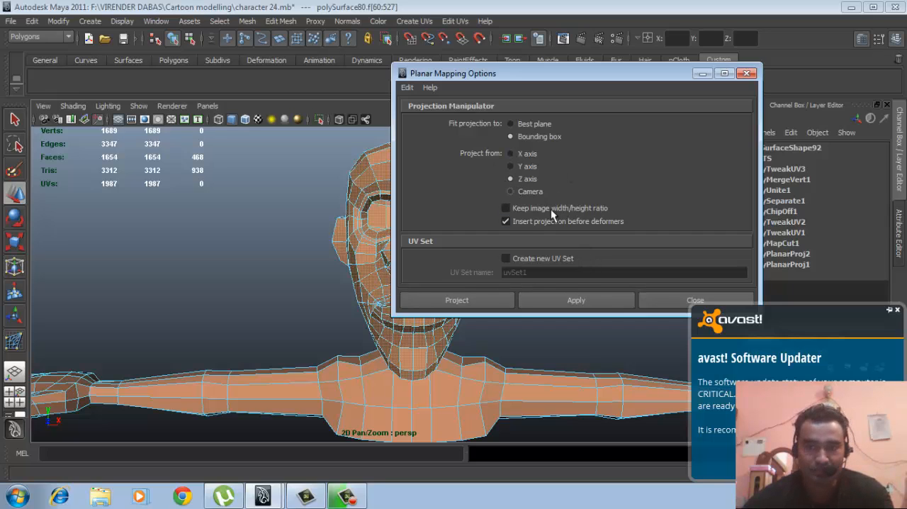
{"action": "left_click", "coordinate": [550, 299]}
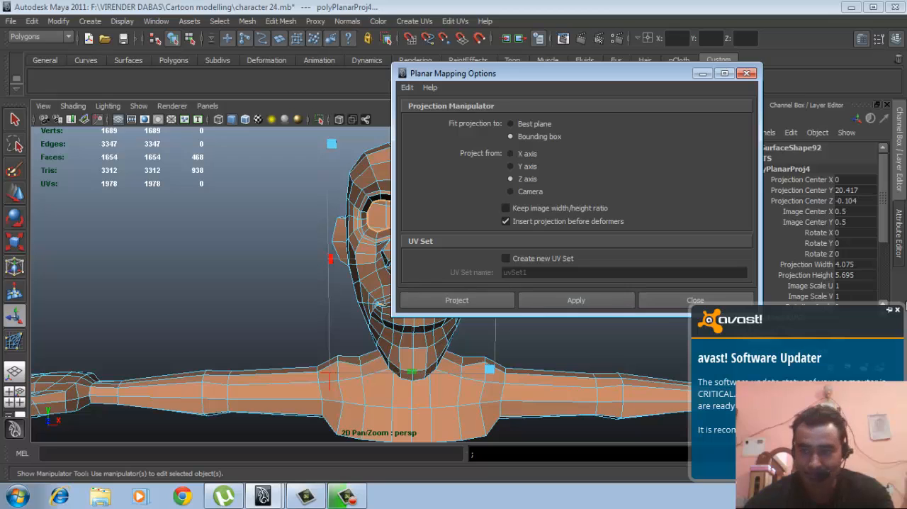
{"action": "left_click", "coordinate": [896, 312]}
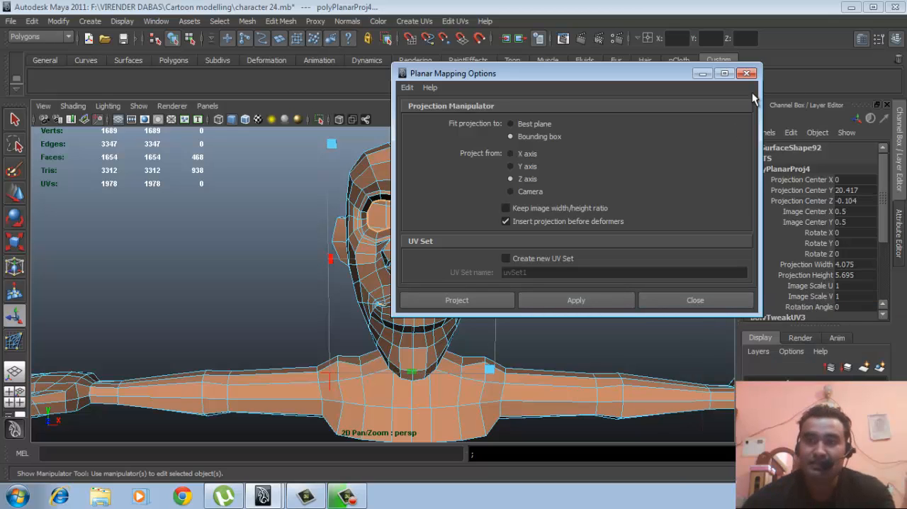
{"action": "left_click", "coordinate": [575, 301]}
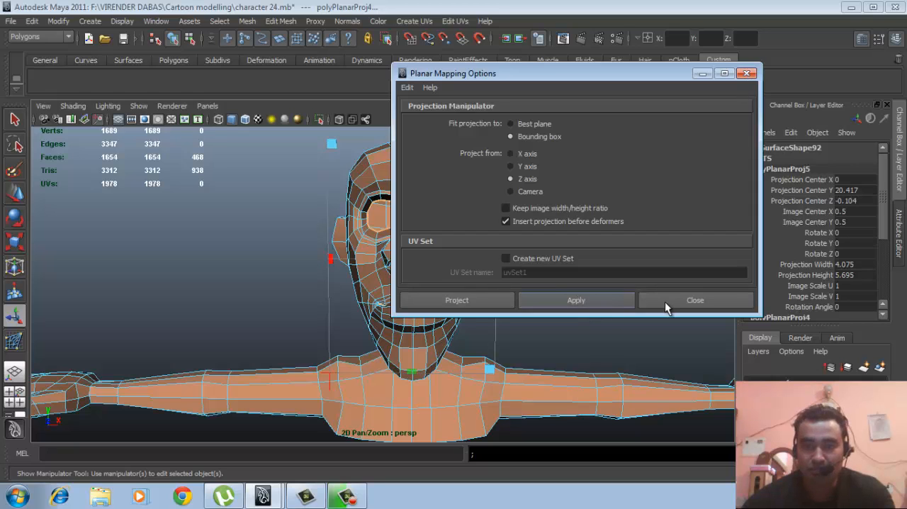
{"action": "left_click", "coordinate": [664, 302]}
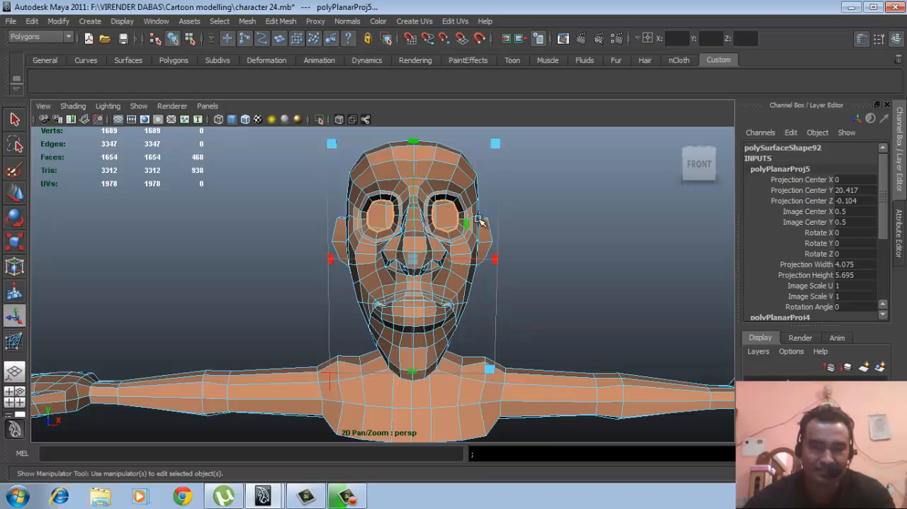
- Set the planar projection's width to 5.695 to match its height
{"action": "left_click", "coordinate": [862, 273]}
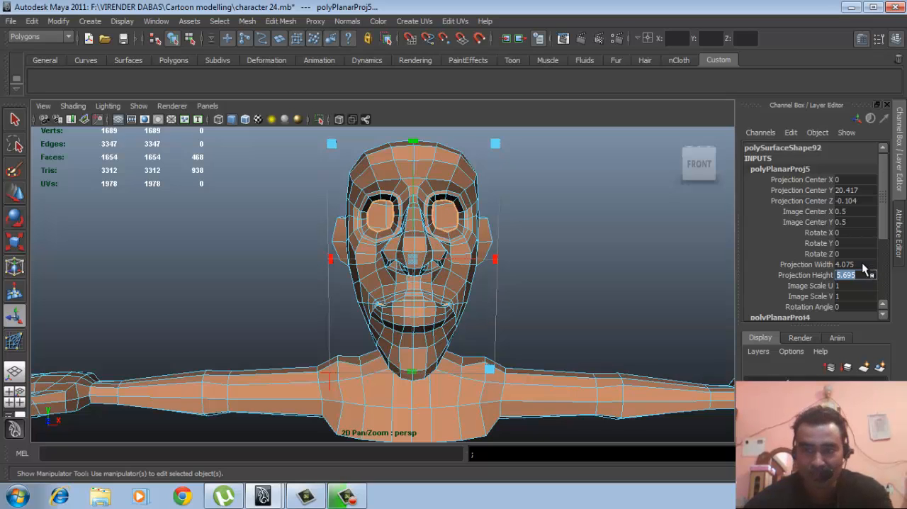
{"action": "left_click", "coordinate": [864, 264]}
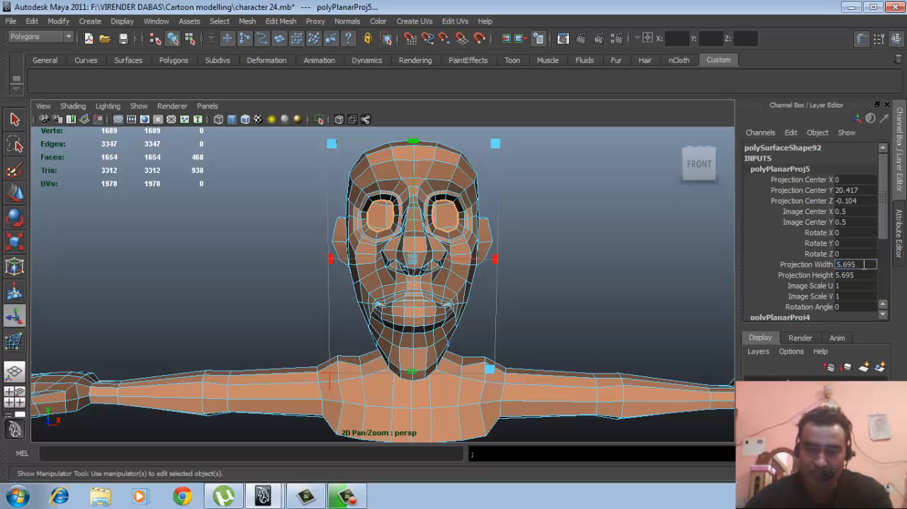
{"action": "type", "text": "5.695"}
{"action": "key", "text": "Return"}
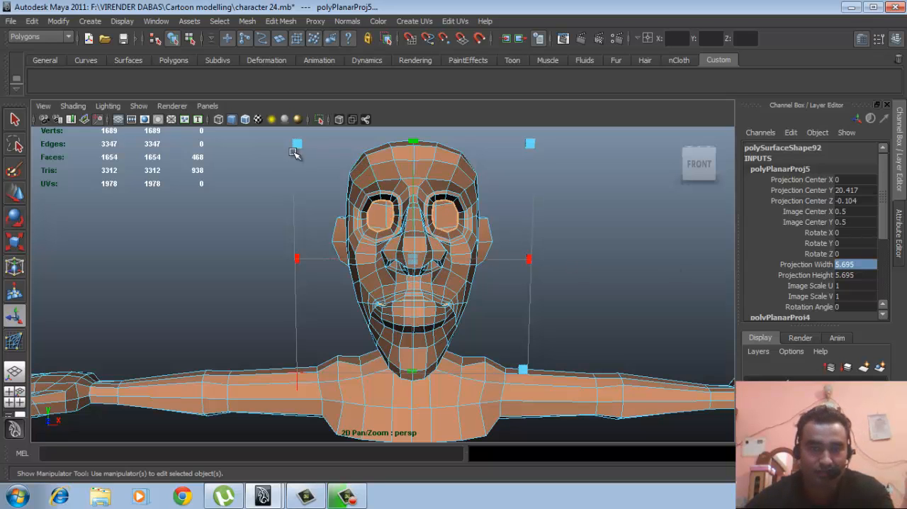
- Return to object selection, select the whole body mesh and open the UV Texture Editor
{"action": "left_click_drag", "start_coordinate": [459, 273], "coordinate": [447, 266], "text": "alt"}
{"action": "right_click_drag", "start_coordinate": [464, 257], "coordinate": [557, 228]}
{"action": "left_click", "coordinate": [445, 249]}
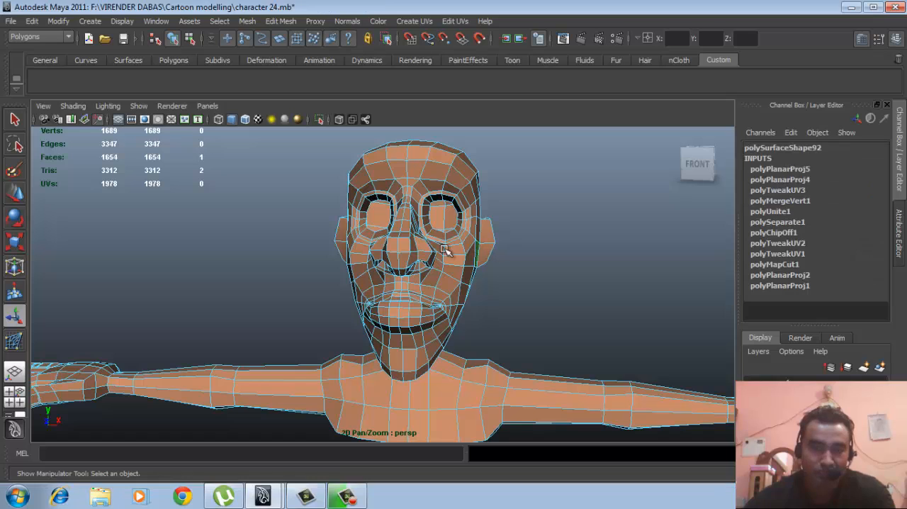
{"action": "right_click_drag", "start_coordinate": [445, 249], "coordinate": [498, 217]}
{"action": "left_click", "coordinate": [456, 227]}
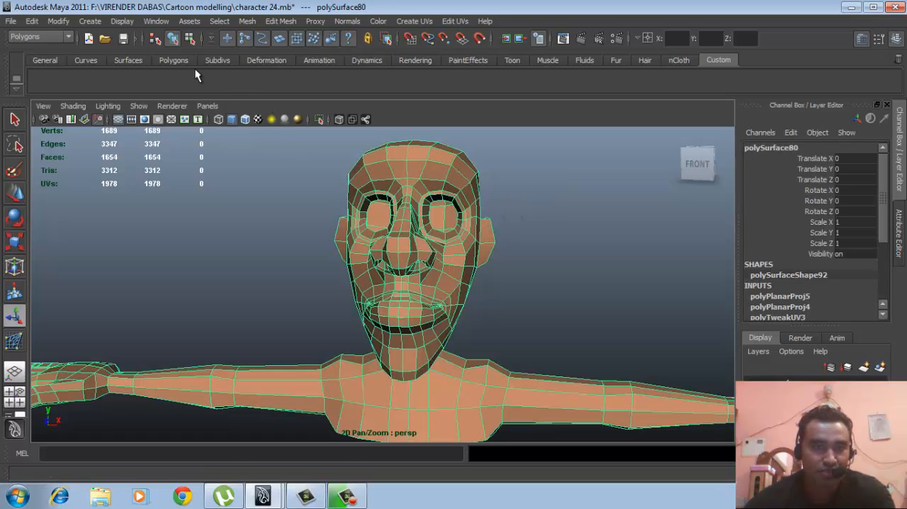
{"action": "left_click", "coordinate": [156, 22]}
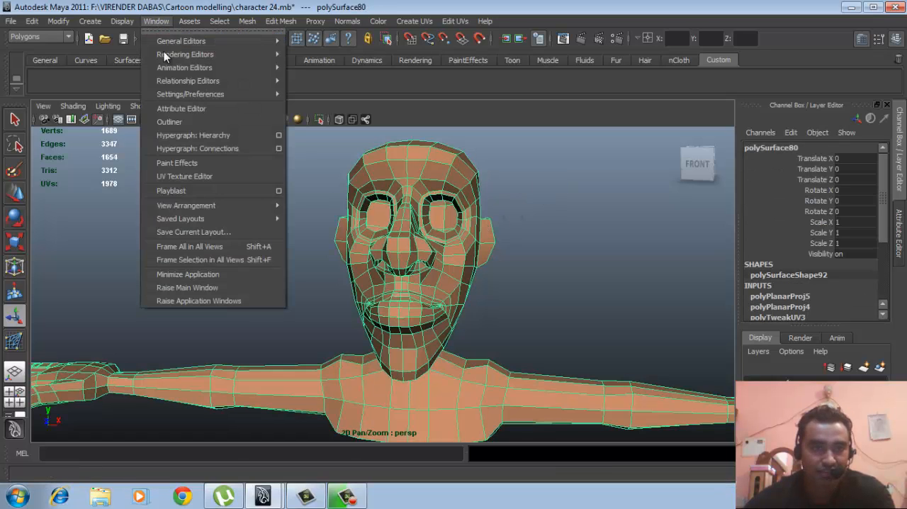
{"action": "left_click", "coordinate": [178, 179]}
- Turn on the display of texture borders for the body mesh while its head UV layout is framed in the UV Texture Editor
{"action": "right_click_drag", "start_coordinate": [312, 270], "coordinate": [532, 297], "text": "alt"}
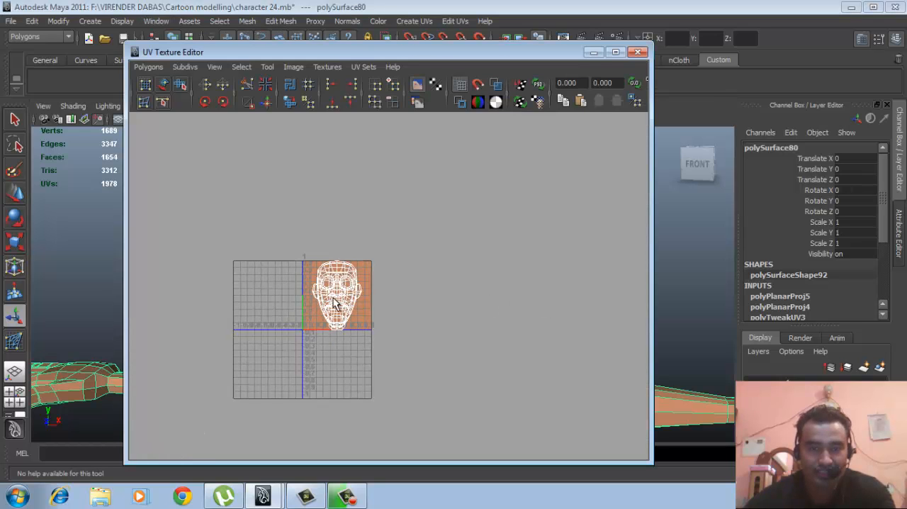
{"action": "right_click_drag", "start_coordinate": [336, 304], "coordinate": [458, 329], "text": "alt"}
{"action": "middle_click_drag", "start_coordinate": [356, 281], "coordinate": [469, 276], "text": "alt"}
{"action": "right_click_drag", "start_coordinate": [468, 276], "coordinate": [527, 286], "text": "alt"}
{"action": "middle_click_drag", "start_coordinate": [434, 281], "coordinate": [363, 264], "text": "alt"}
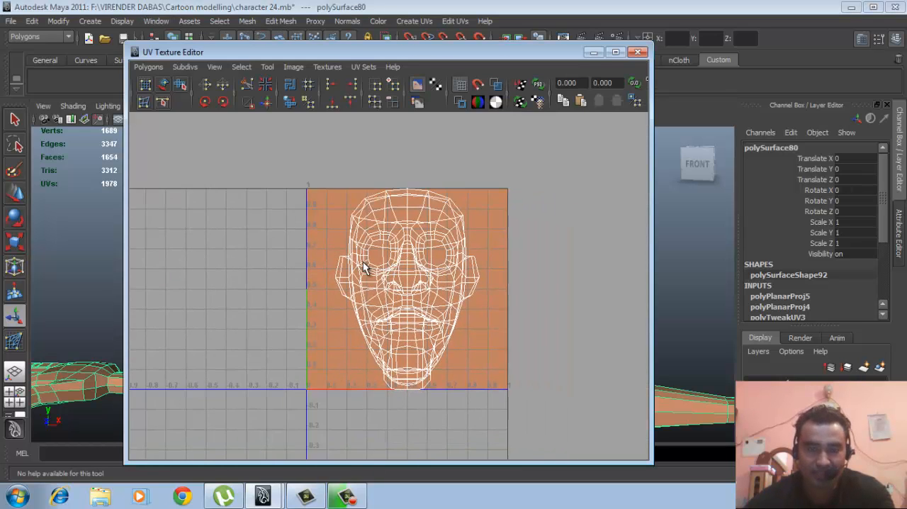
{"action": "right_click_drag", "start_coordinate": [363, 264], "coordinate": [455, 298], "text": "alt"}
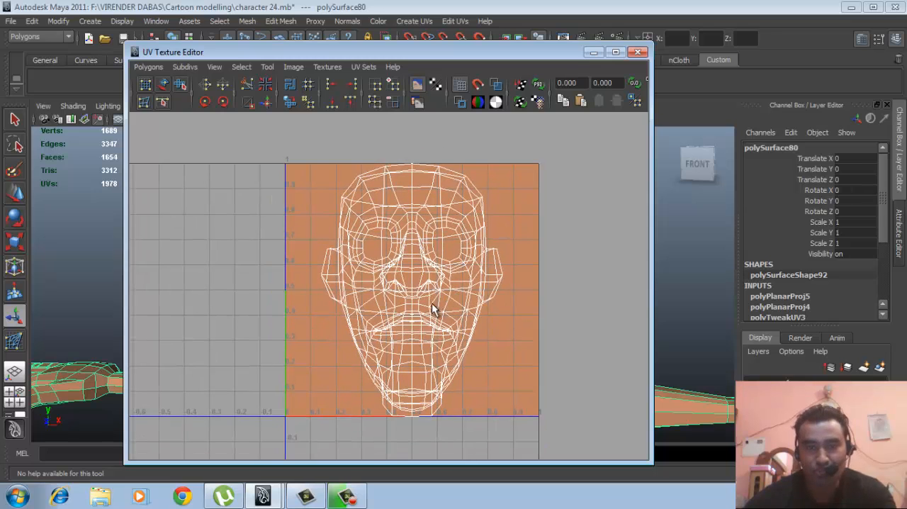
{"action": "right_click_drag", "start_coordinate": [408, 278], "coordinate": [459, 283], "text": "alt"}
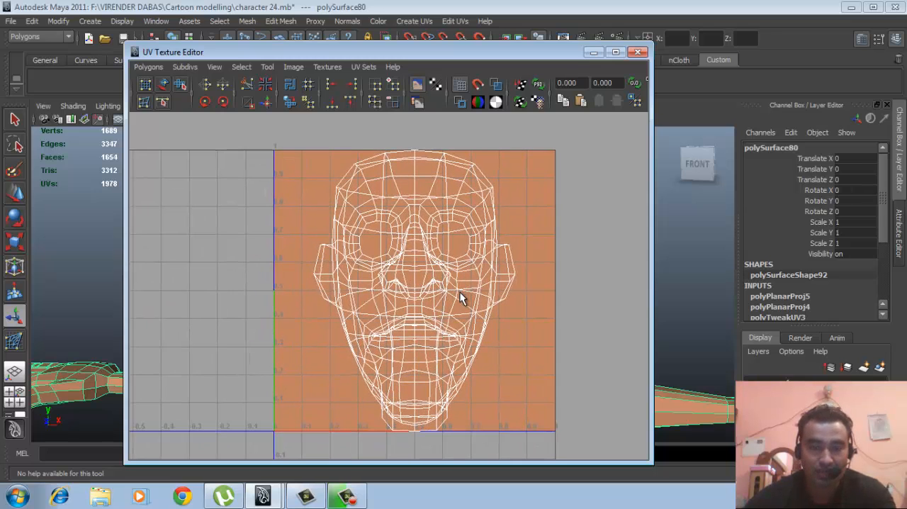
{"action": "middle_click_drag", "start_coordinate": [460, 292], "coordinate": [446, 280], "text": "alt"}
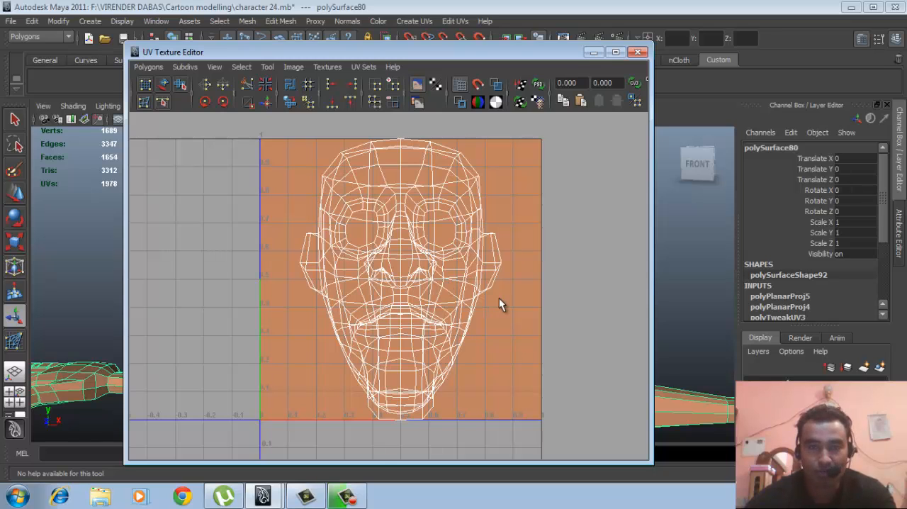
{"action": "right_click_drag", "start_coordinate": [499, 298], "coordinate": [489, 291], "text": "alt"}
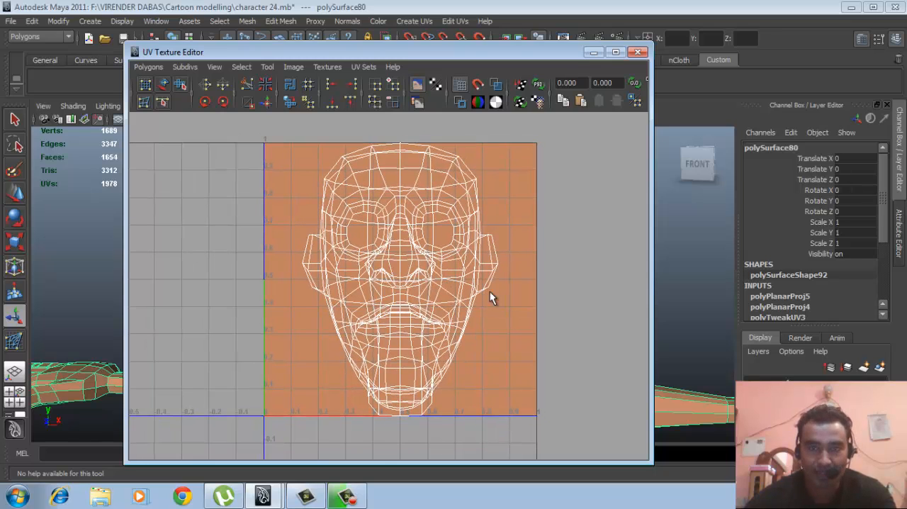
{"action": "left_click", "coordinate": [461, 103]}
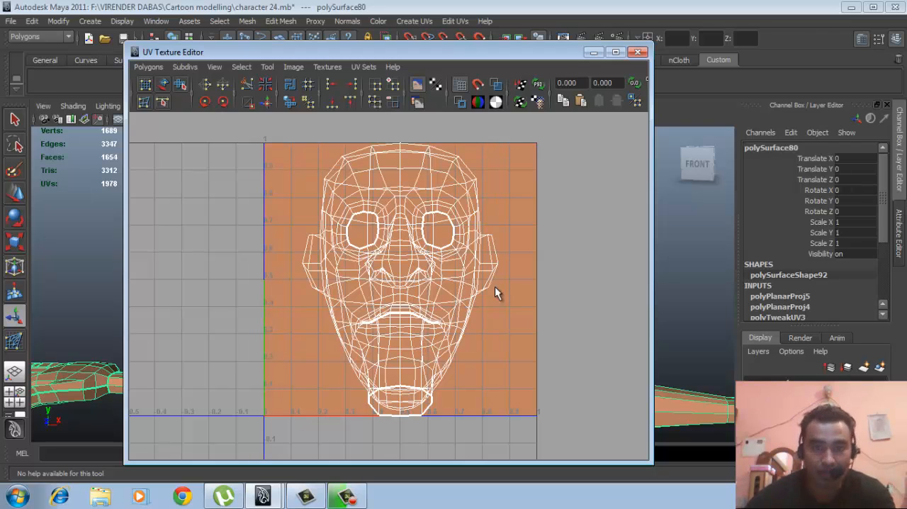
- Select the vertical centre edges of the body mesh from the back of the neck up the back of the head
{"action": "left_click_drag", "start_coordinate": [471, 57], "coordinate": [801, 62]}
{"action": "left_click_drag", "start_coordinate": [389, 234], "coordinate": [307, 316], "text": "alt"}
{"action": "scroll", "coordinate": [304, 328], "scroll_direction": "up", "scroll_amount": 5}
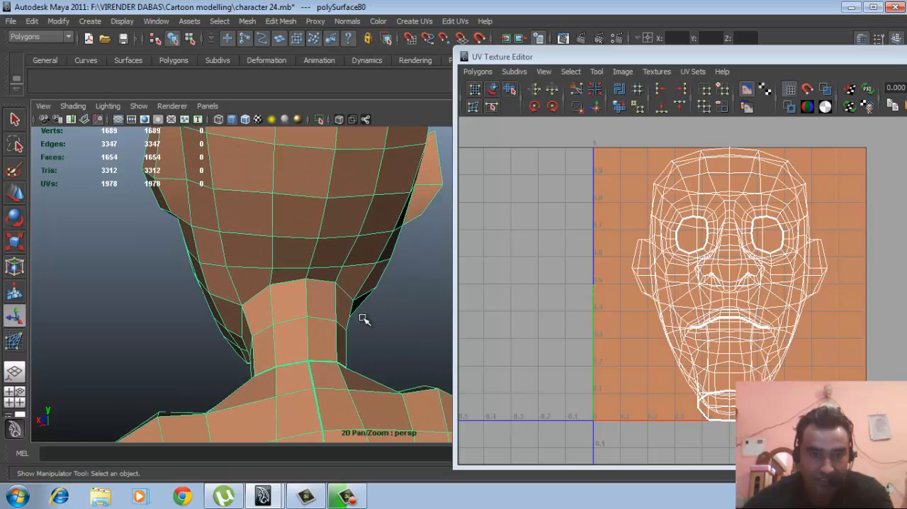
{"action": "right_click_drag", "start_coordinate": [324, 277], "coordinate": [320, 225]}
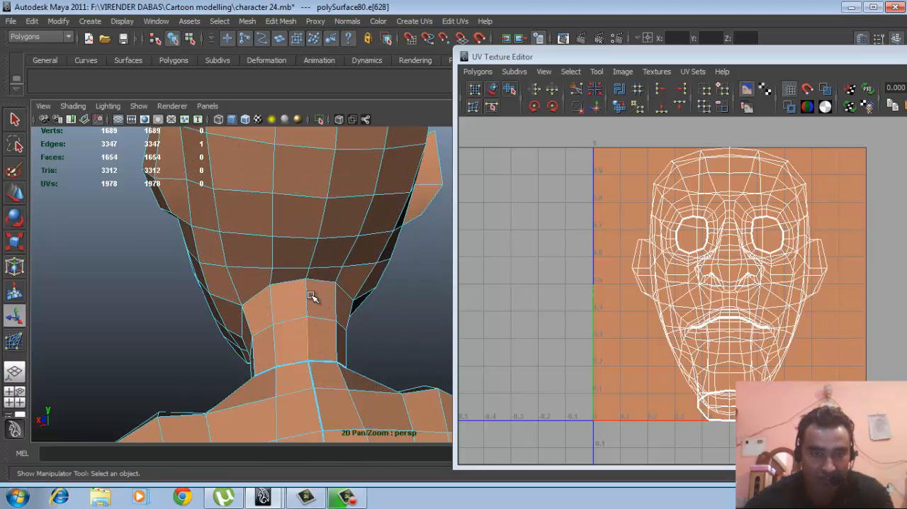
{"action": "left_click", "coordinate": [307, 296], "text": "shift"}
{"action": "left_click", "coordinate": [308, 275], "text": "shift"}
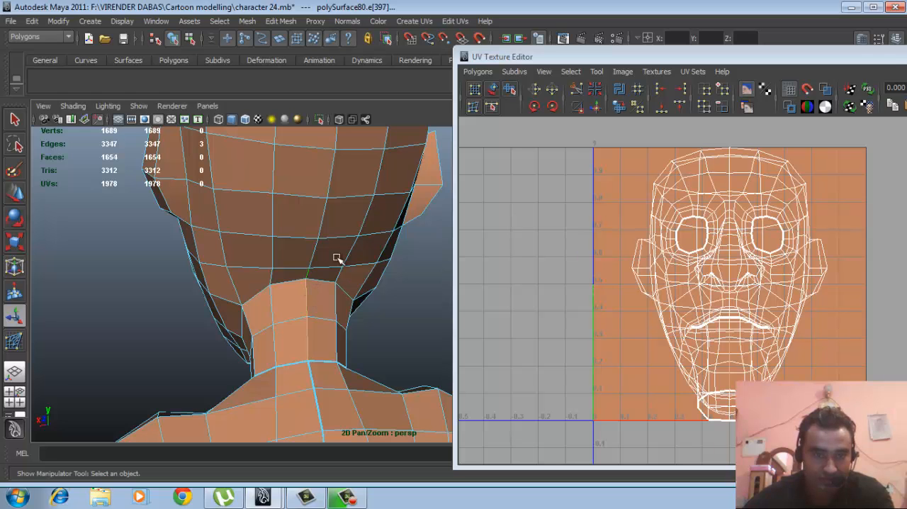
{"action": "mouse_move", "coordinate": [316, 277]}
{"action": "left_mouse_down", "text": "alt"}
{"action": "mouse_move", "coordinate": [324, 264]}
{"action": "mouse_move", "coordinate": [354, 273]}
{"action": "mouse_move", "coordinate": [317, 281]}
{"action": "left_mouse_up", "text": "alt"}
{"action": "left_click", "coordinate": [336, 217], "text": "shift"}
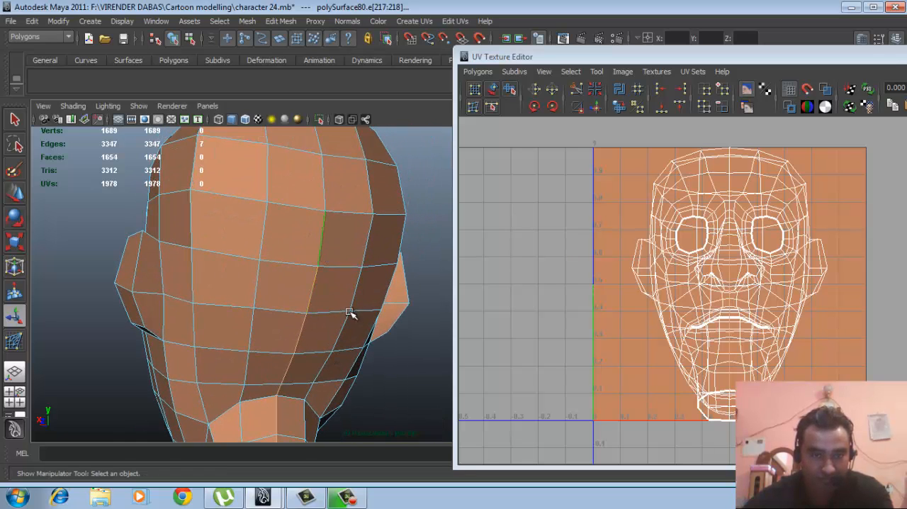
{"action": "left_click_drag", "start_coordinate": [349, 312], "coordinate": [336, 274], "text": "alt"}
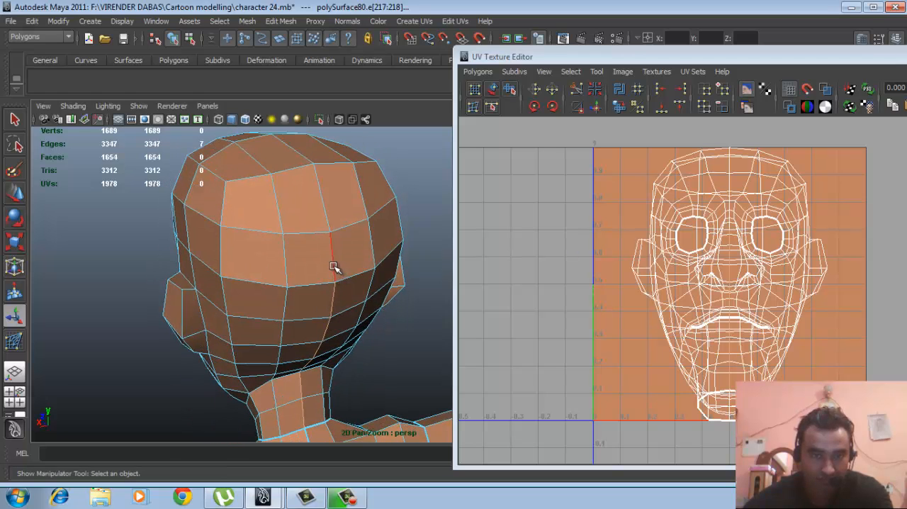
{"action": "left_click", "coordinate": [326, 207], "text": "shift"}
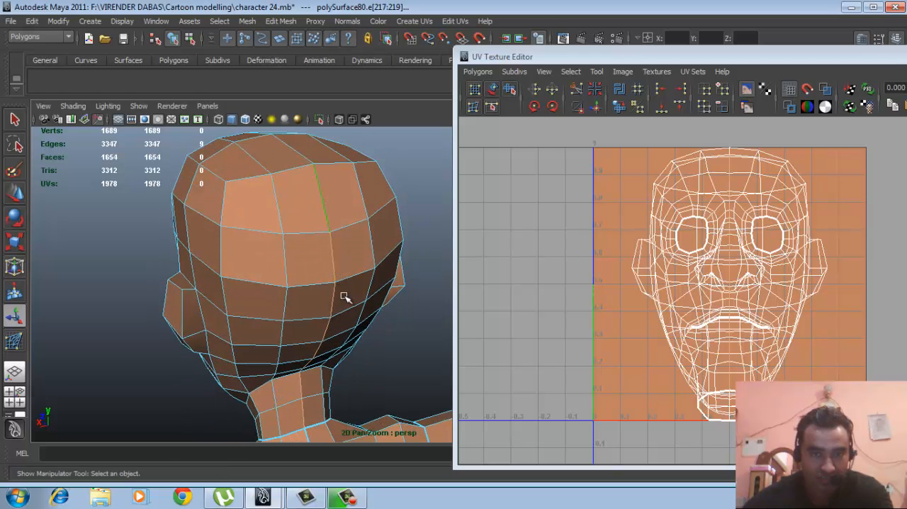
- Cut the UVs along the selected centre edges, then return to object selection with the whole body mesh selected
{"action": "left_click_drag", "start_coordinate": [358, 320], "coordinate": [322, 272], "text": "alt"}
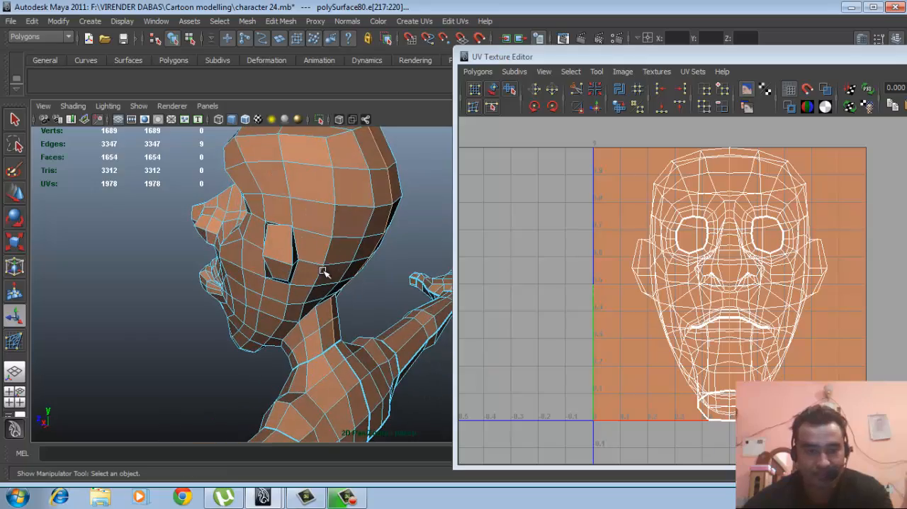
{"action": "key", "text": "4"}
{"action": "mouse_move", "coordinate": [348, 319]}
{"action": "left_mouse_down", "text": "alt"}
{"action": "mouse_move", "coordinate": [300, 324]}
{"action": "mouse_move", "coordinate": [356, 300]}
{"action": "mouse_move", "coordinate": [375, 279]}
{"action": "mouse_move", "coordinate": [354, 297]}
{"action": "mouse_move", "coordinate": [284, 285]}
{"action": "mouse_move", "coordinate": [274, 324]}
{"action": "left_mouse_up", "text": "alt"}
{"action": "key", "text": "5"}
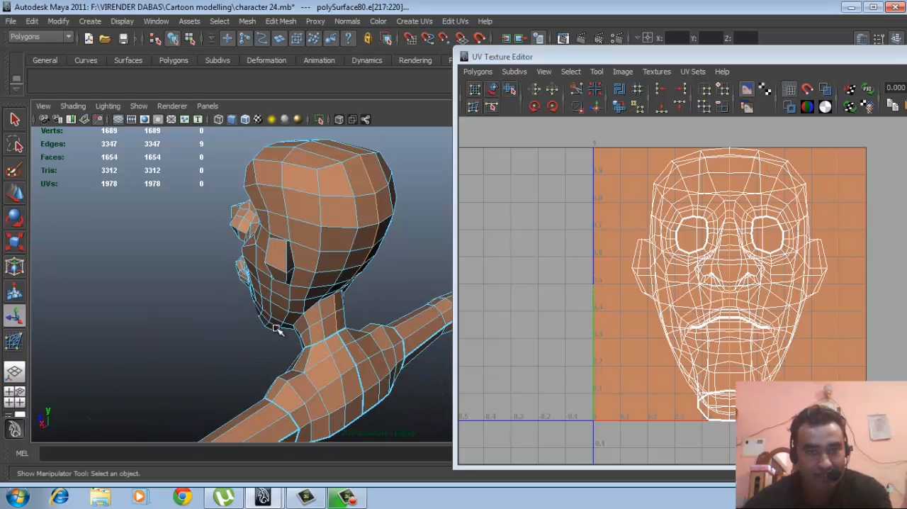
{"action": "right_click_drag", "start_coordinate": [336, 342], "coordinate": [430, 323], "text": "alt"}
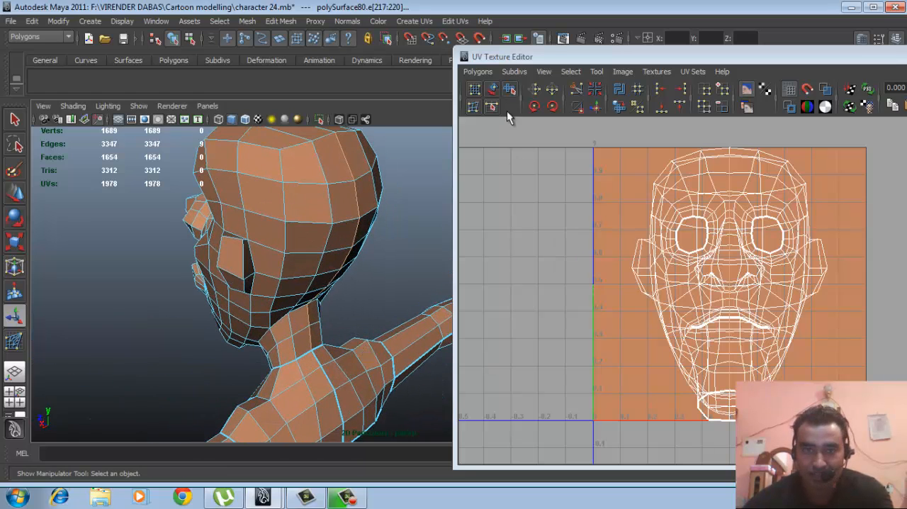
{"action": "left_click", "coordinate": [476, 71]}
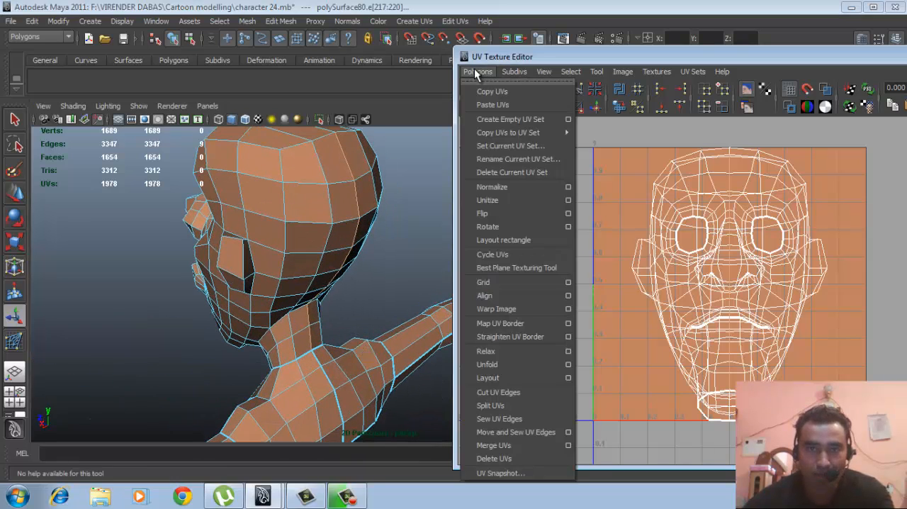
{"action": "left_click", "coordinate": [498, 392]}
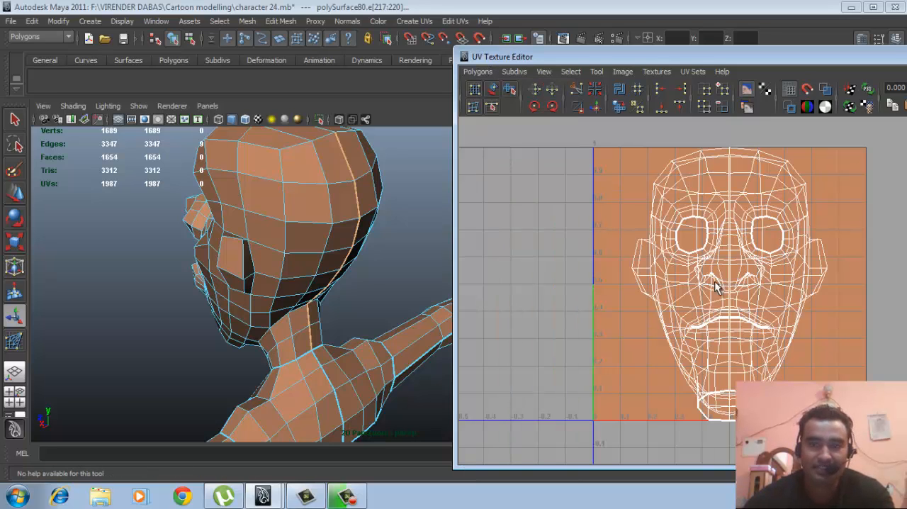
{"action": "left_click_drag", "start_coordinate": [377, 226], "coordinate": [313, 225], "text": "alt"}
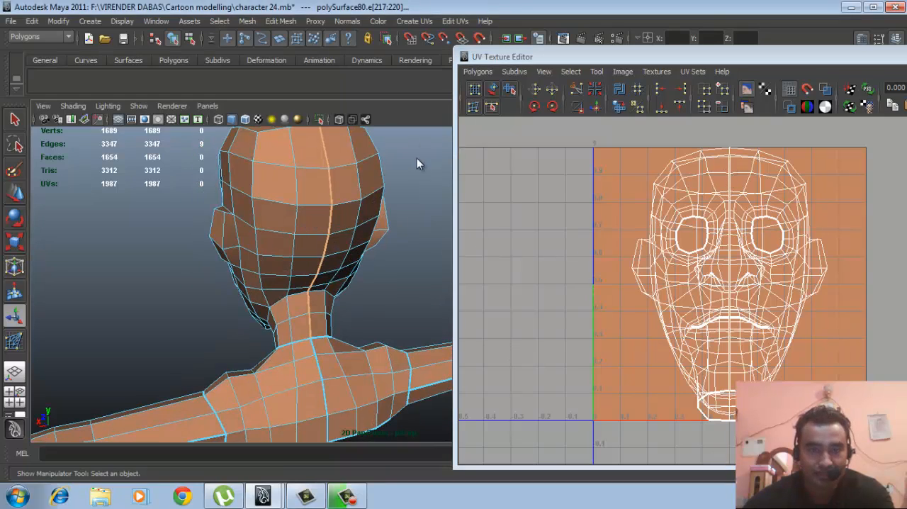
{"action": "left_click", "coordinate": [417, 160]}
{"action": "left_click", "coordinate": [358, 225]}
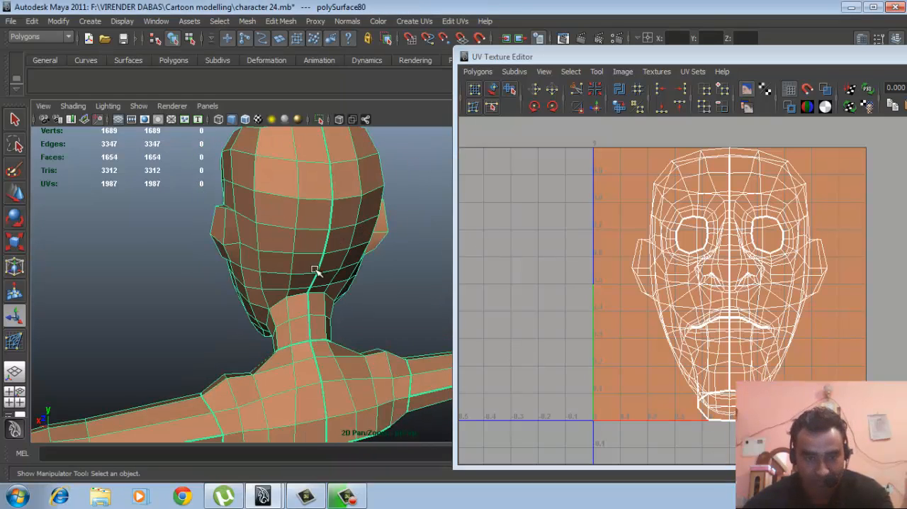
{"action": "left_click_drag", "start_coordinate": [293, 269], "coordinate": [359, 247], "text": "alt"}
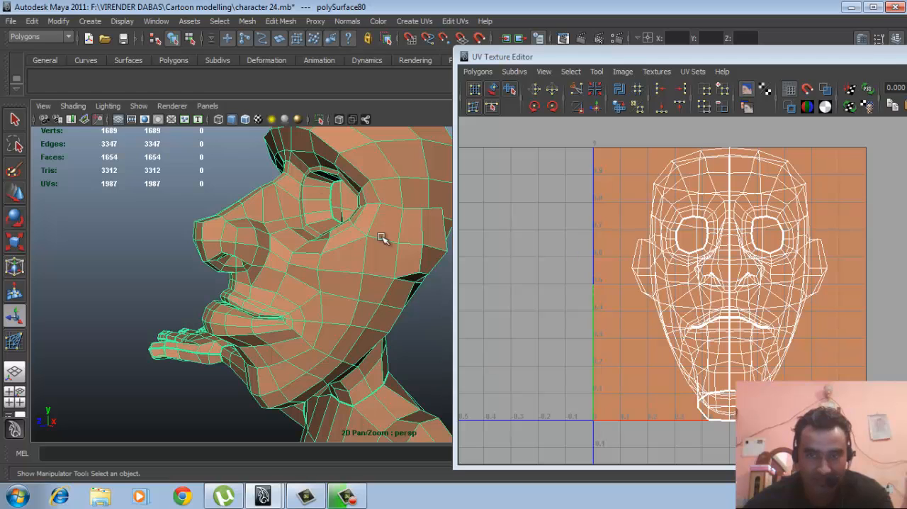
- Select the head's entire UV shell and move it out of the 0–1 texture square into the empty negative-U area
{"action": "left_click_drag", "start_coordinate": [624, 56], "coordinate": [474, 53]}
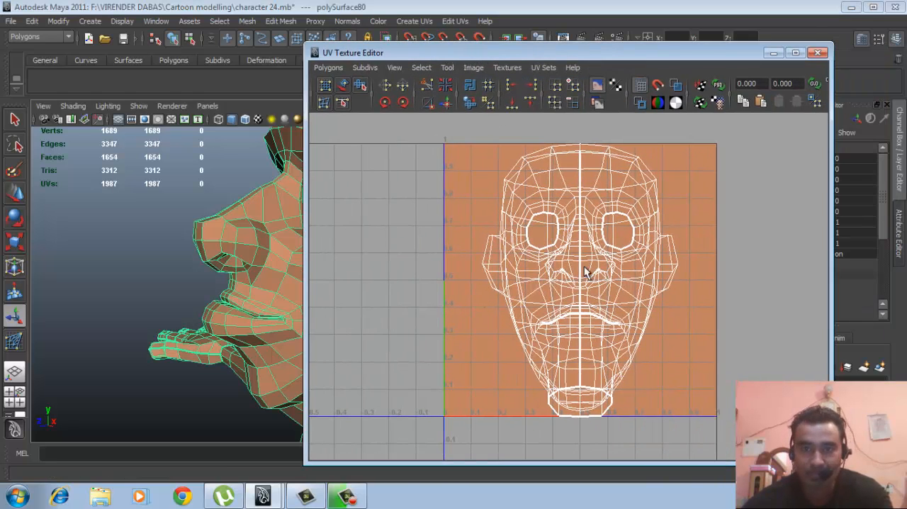
{"action": "scroll", "coordinate": [563, 282], "scroll_direction": "down", "scroll_amount": 3}
{"action": "right_click_drag", "start_coordinate": [560, 263], "coordinate": [624, 268]}
{"action": "left_click_drag", "start_coordinate": [577, 240], "coordinate": [599, 264]}
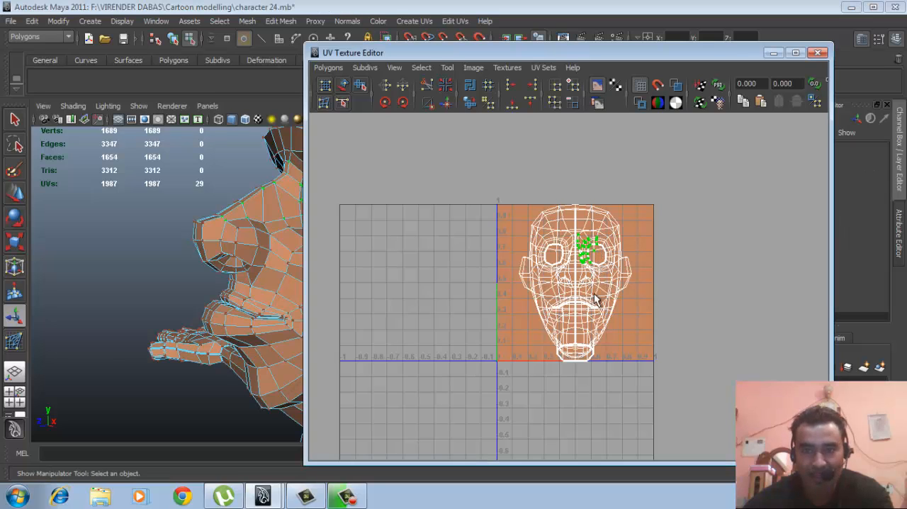
{"action": "left_click", "coordinate": [577, 234]}
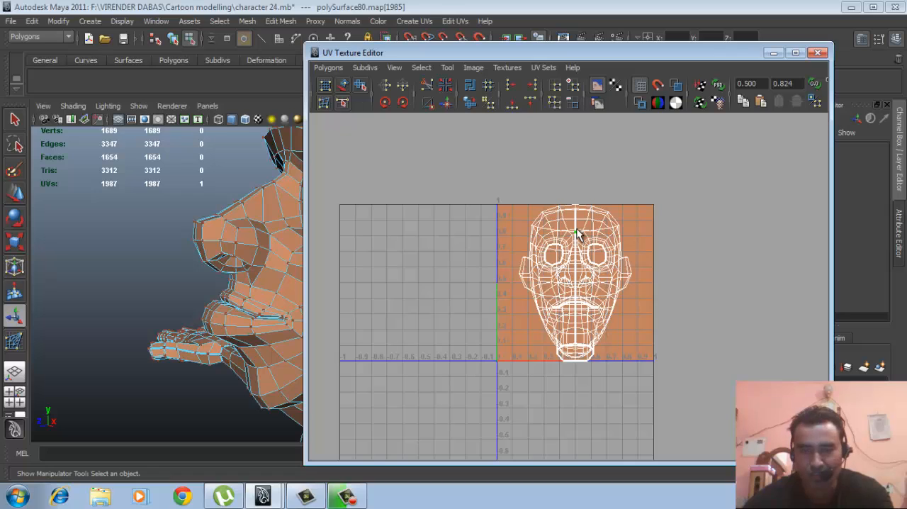
{"action": "right_click_drag", "start_coordinate": [578, 234], "coordinate": [621, 220], "text": "ctrl"}
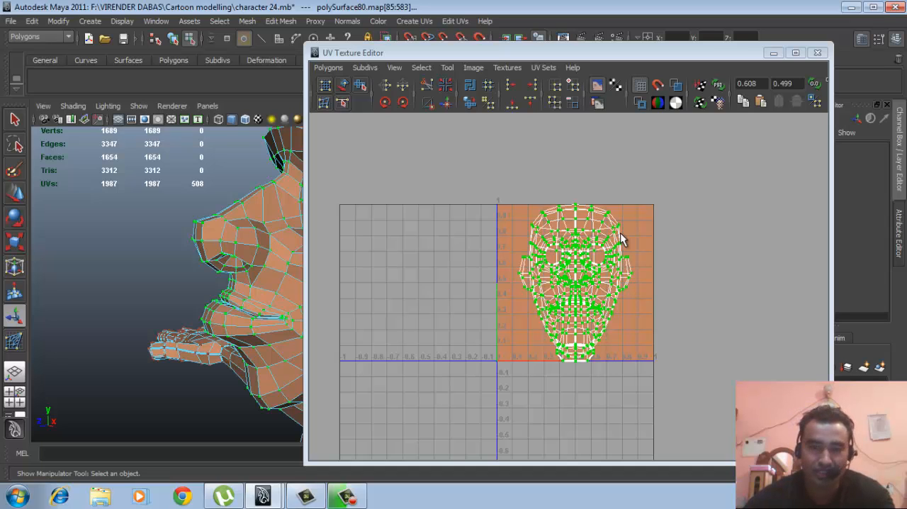
{"action": "key", "text": "w"}
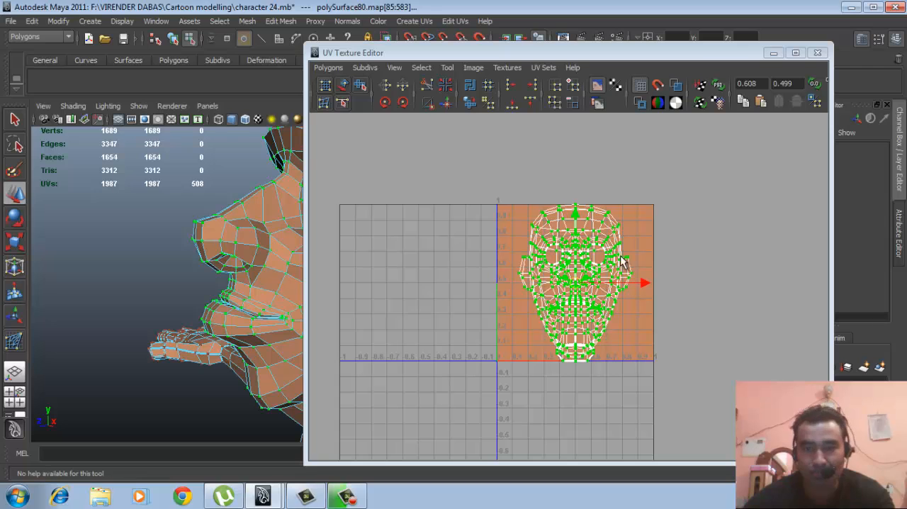
{"action": "middle_click_drag", "start_coordinate": [525, 287], "coordinate": [377, 265]}
{"action": "right_click_drag", "start_coordinate": [547, 292], "coordinate": [567, 325], "text": "alt"}
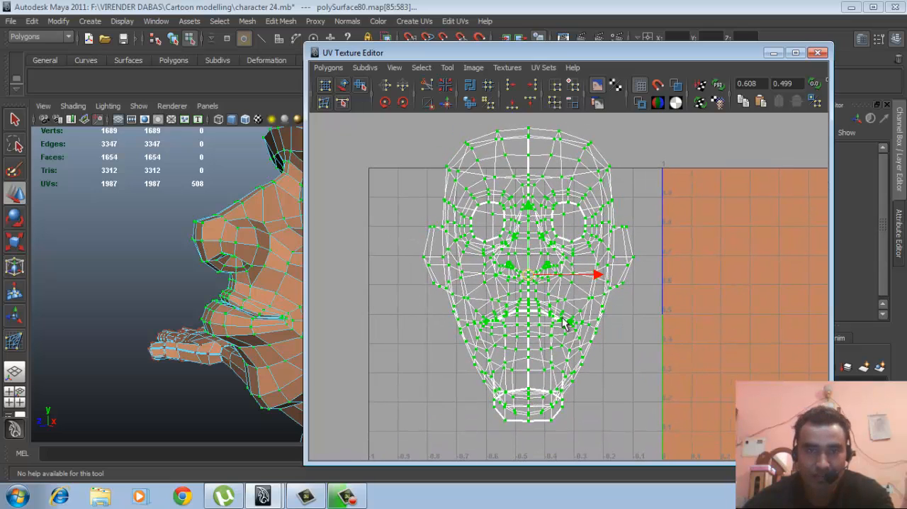
- Unfold the head's UV shell with the Smooth UV Tool until it spreads flat from the back seam
{"action": "left_click", "coordinate": [360, 85]}
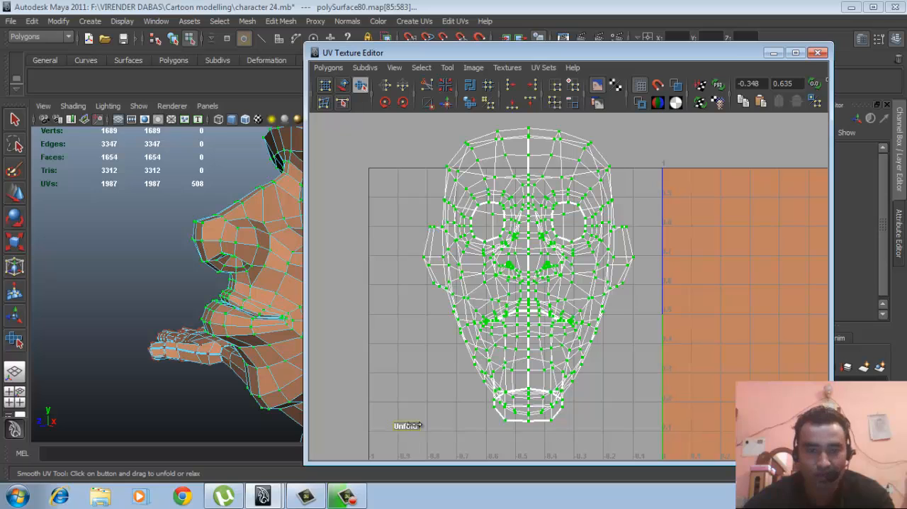
{"action": "left_click_drag", "start_coordinate": [422, 425], "coordinate": [698, 425]}
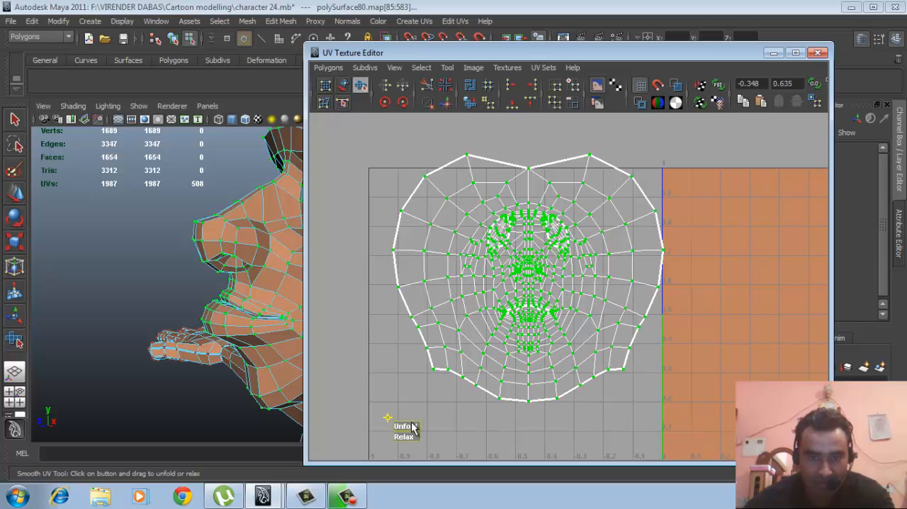
{"action": "mouse_move", "coordinate": [406, 426]}
{"action": "left_mouse_down"}
{"action": "mouse_move", "coordinate": [570, 426]}
{"action": "mouse_move", "coordinate": [412, 426]}
{"action": "left_mouse_up"}
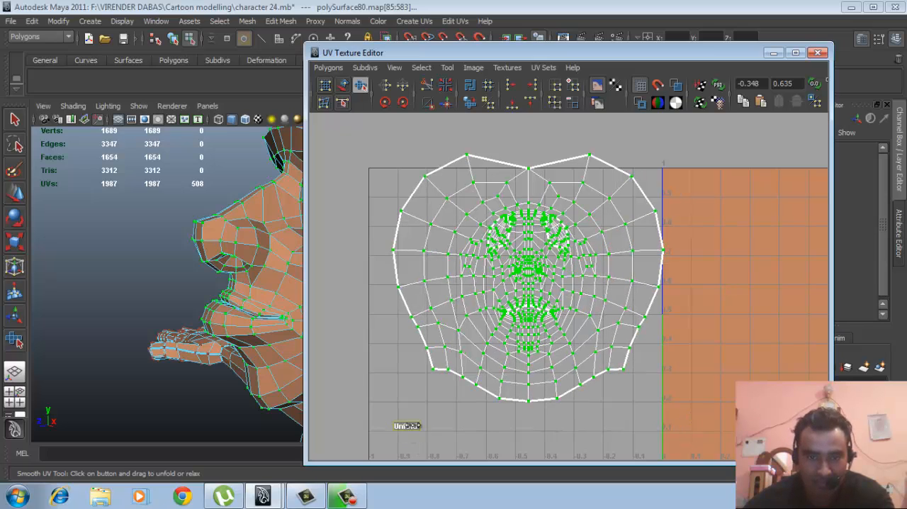
{"action": "left_click_drag", "start_coordinate": [560, 428], "coordinate": [560, 427]}
{"action": "left_click_drag", "start_coordinate": [407, 430], "coordinate": [551, 424]}
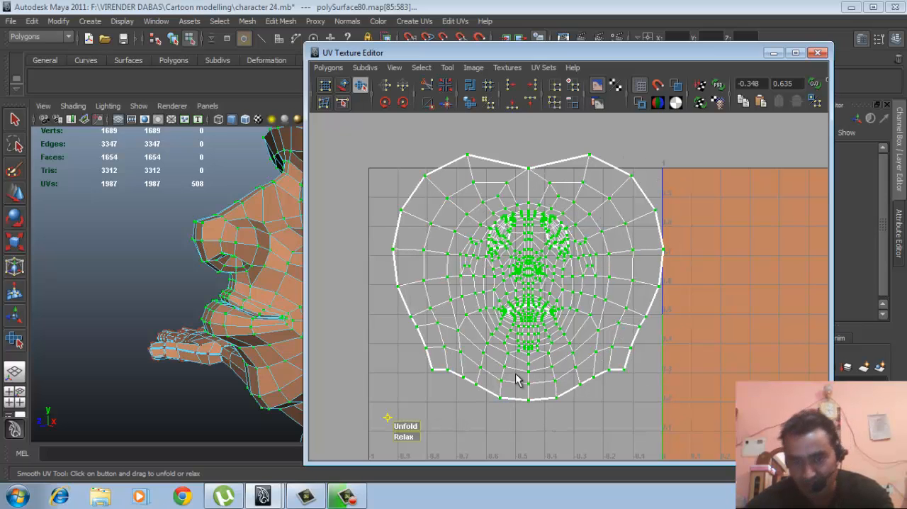
- Examine the unfolded UVs around the eyes, nose and mouth and compare them with the same areas on the 3D face
{"action": "scroll", "coordinate": [532, 297], "scroll_direction": "up", "scroll_amount": 2}
{"action": "scroll", "coordinate": [533, 298], "scroll_direction": "up", "scroll_amount": 4}
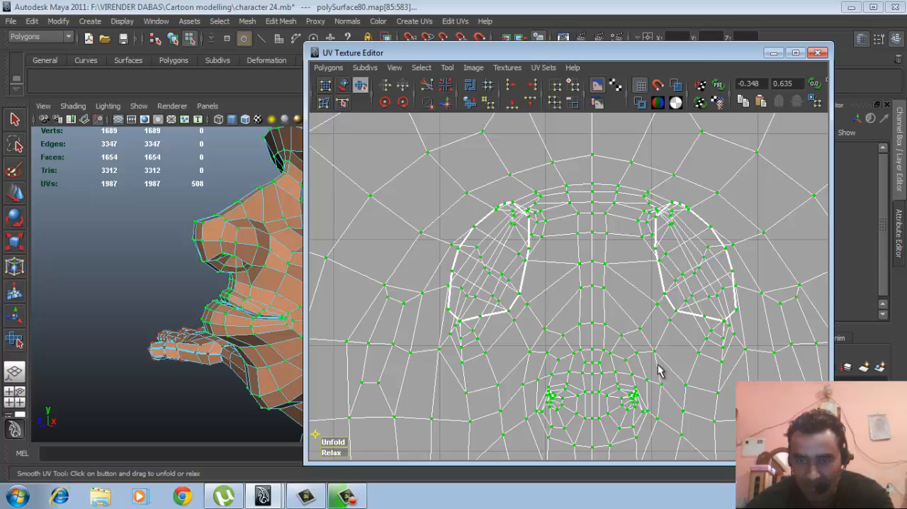
{"action": "middle_click_drag", "start_coordinate": [658, 368], "coordinate": [648, 237], "text": "alt"}
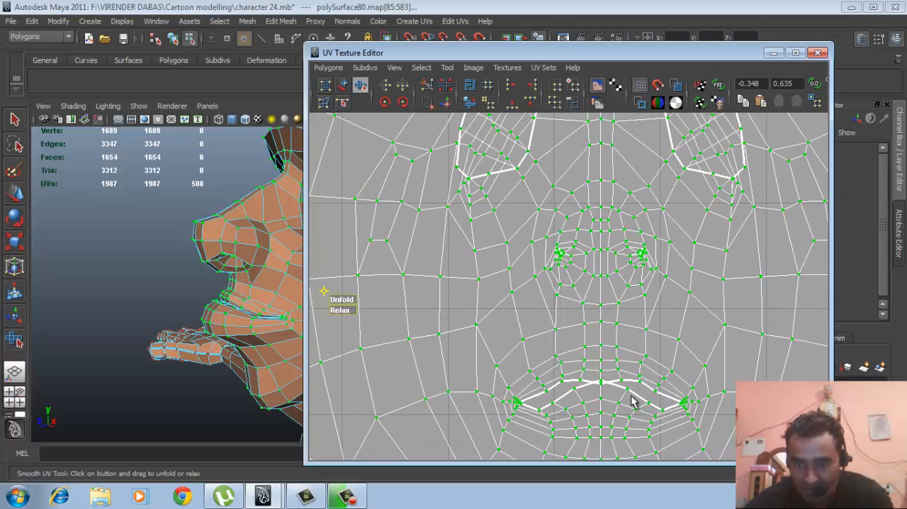
{"action": "scroll", "coordinate": [605, 332], "scroll_direction": "down", "scroll_amount": 5}
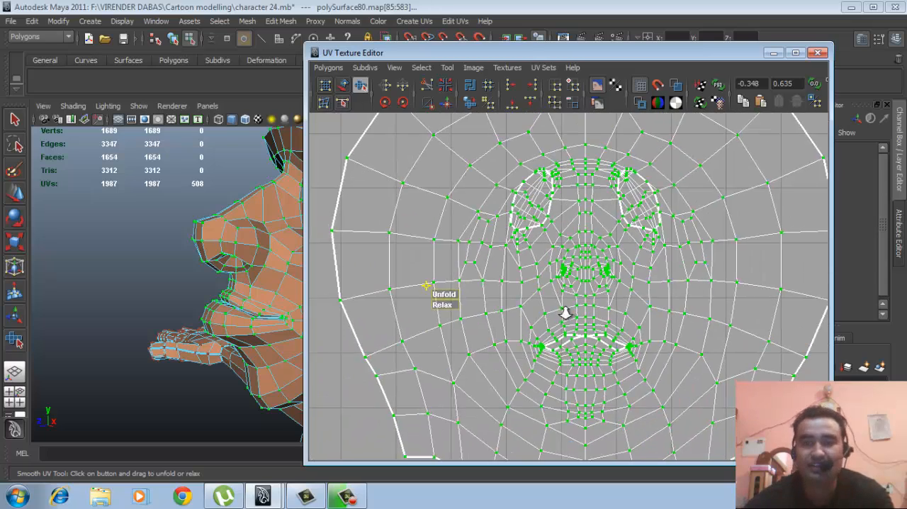
{"action": "scroll", "coordinate": [551, 297], "scroll_direction": "up", "scroll_amount": 1}
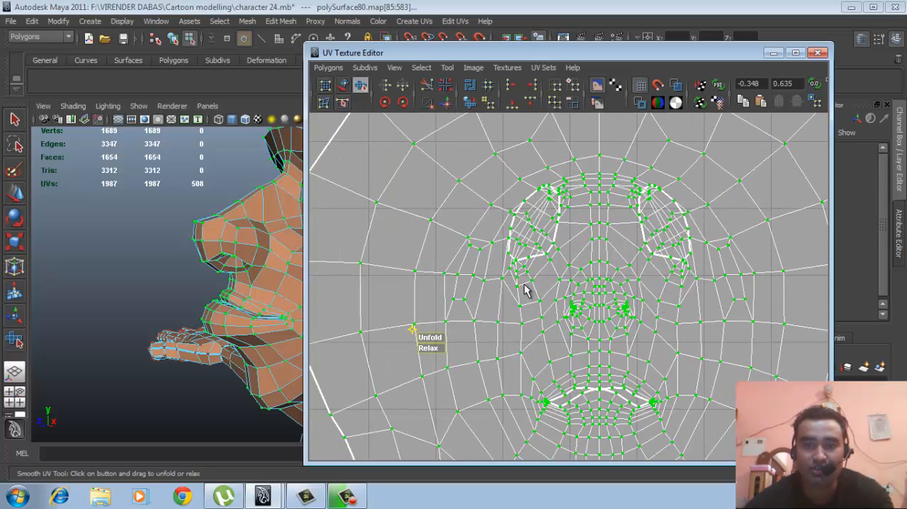
{"action": "left_click_drag", "start_coordinate": [212, 277], "coordinate": [268, 291], "text": "alt"}
{"action": "middle_click_drag", "start_coordinate": [268, 291], "coordinate": [178, 288], "text": "alt"}
{"action": "left_click_drag", "start_coordinate": [177, 289], "coordinate": [226, 292], "text": "alt"}
{"action": "right_click_drag", "start_coordinate": [226, 292], "coordinate": [296, 229]}
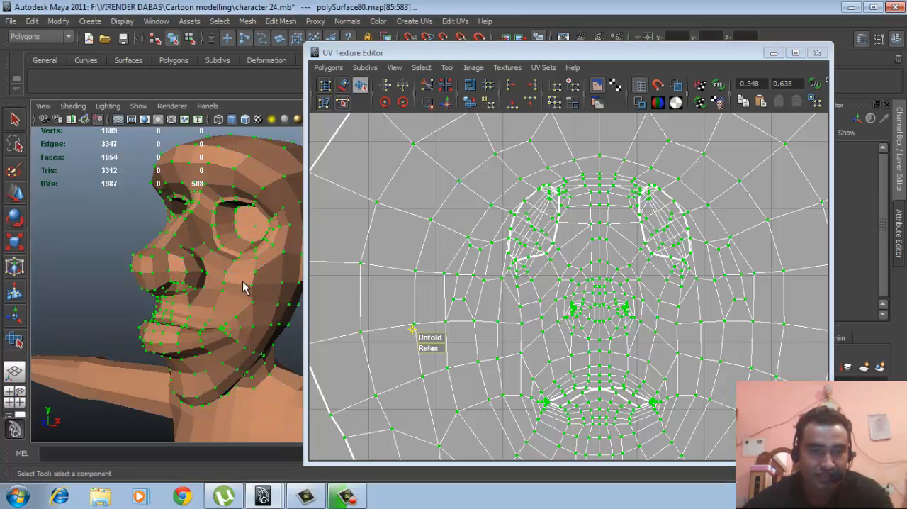
{"action": "left_click_drag", "start_coordinate": [210, 302], "coordinate": [230, 297], "text": "alt"}
{"action": "middle_click_drag", "start_coordinate": [229, 297], "coordinate": [215, 302], "text": "alt"}
{"action": "right_click_drag", "start_coordinate": [215, 302], "coordinate": [269, 294], "text": "alt"}
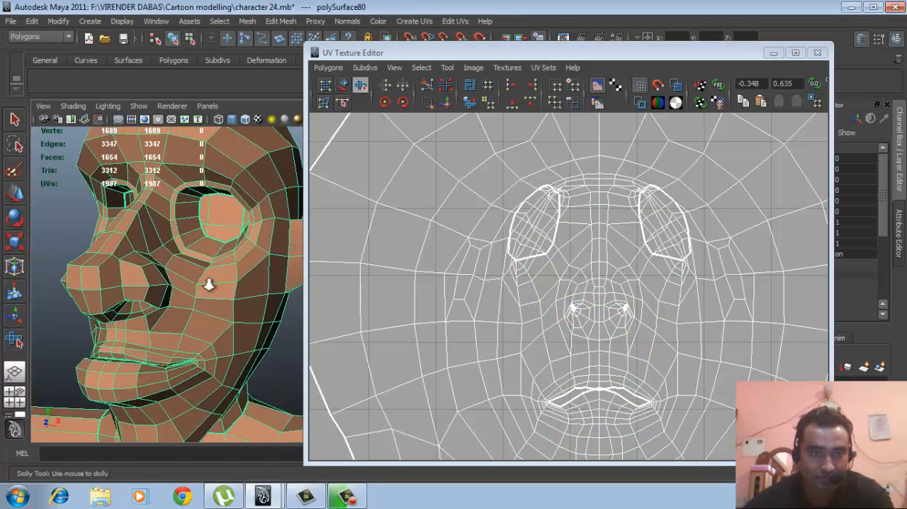
{"action": "middle_click_drag", "start_coordinate": [208, 286], "coordinate": [209, 300], "text": "alt"}
{"action": "right_click_drag", "start_coordinate": [208, 299], "coordinate": [237, 301], "text": "alt"}
{"action": "middle_click_drag", "start_coordinate": [221, 305], "coordinate": [253, 312], "text": "alt"}
{"action": "right_click_drag", "start_coordinate": [253, 311], "coordinate": [220, 315], "text": "alt"}
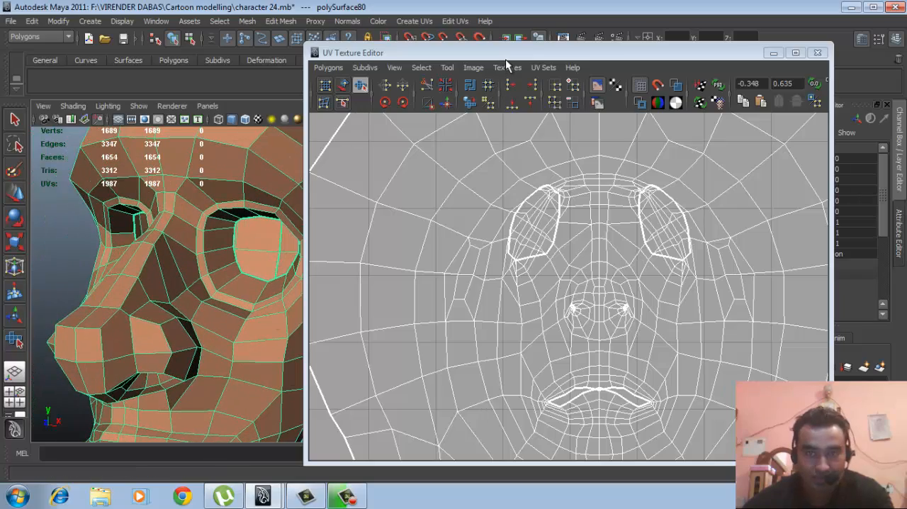
- Move the UV Texture Editor clear of the face and select the border edge loop of the character's left eye opening
{"action": "left_click_drag", "start_coordinate": [532, 50], "coordinate": [652, 31]}
{"action": "left_click_drag", "start_coordinate": [186, 288], "coordinate": [220, 300], "text": "alt"}
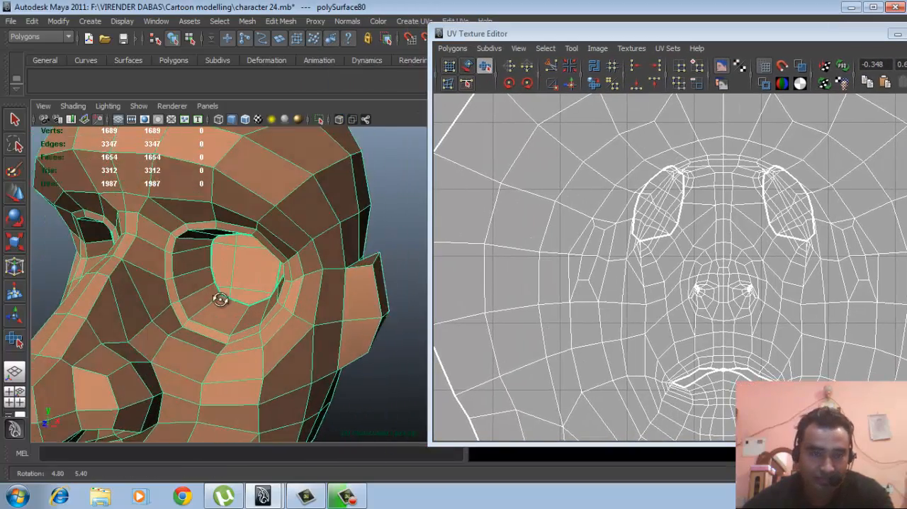
{"action": "middle_click_drag", "start_coordinate": [221, 300], "coordinate": [283, 259], "text": "alt"}
{"action": "right_click_drag", "start_coordinate": [282, 233], "coordinate": [313, 246]}
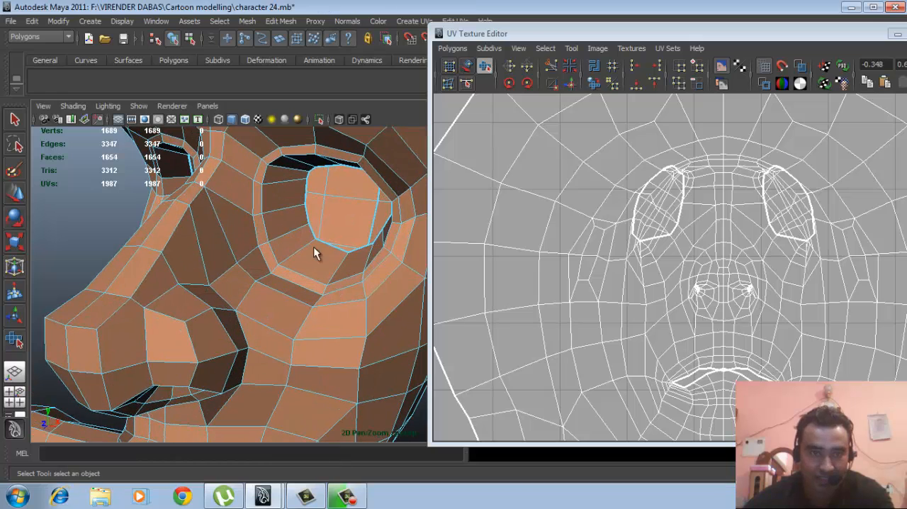
{"action": "double_click", "coordinate": [304, 207]}
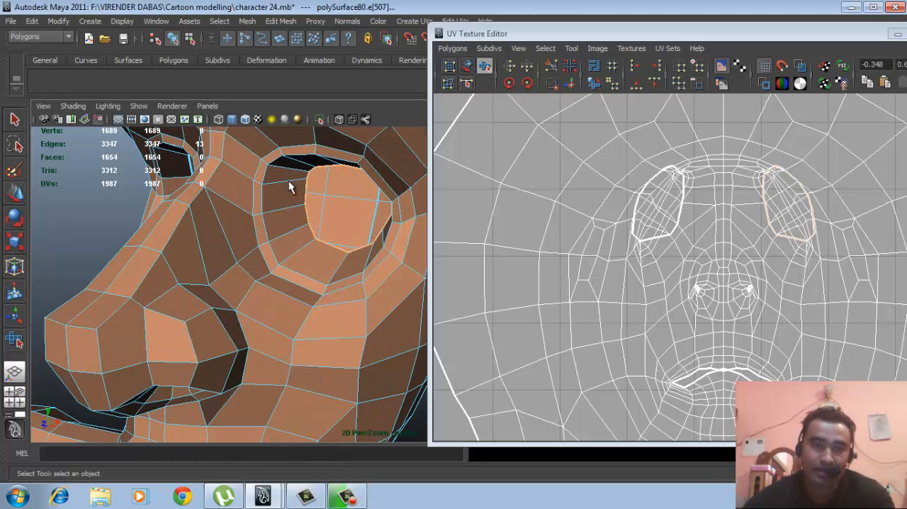
{"action": "left_click", "coordinate": [249, 21]}
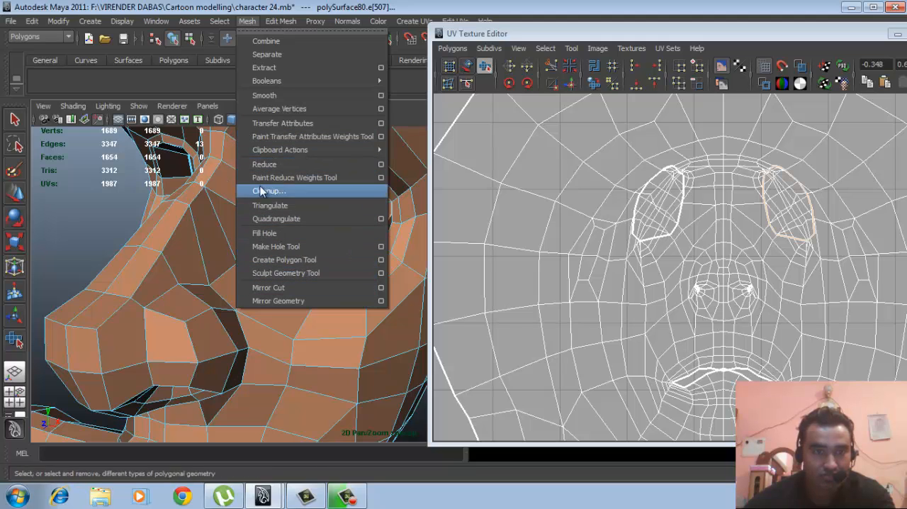
{"action": "mouse_move", "coordinate": [278, 24]}
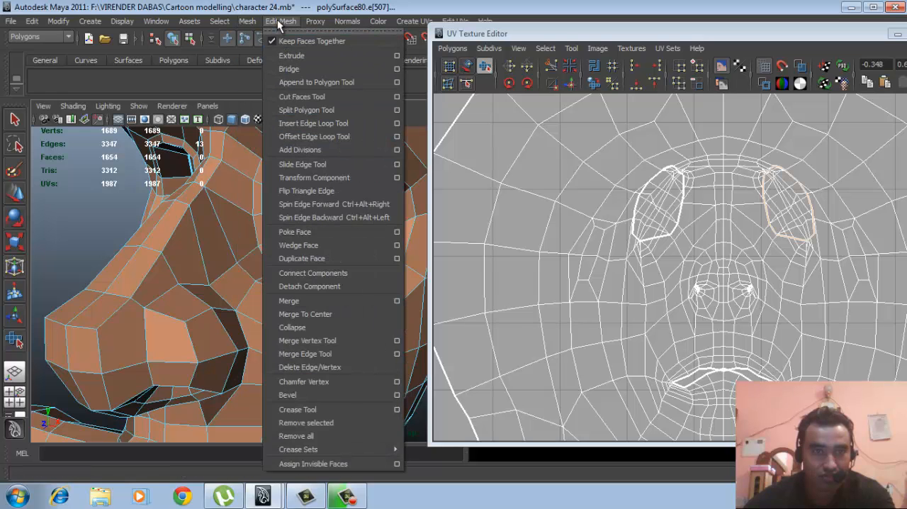
{"action": "left_click", "coordinate": [123, 203]}
{"action": "key", "text": "ctrl+z"}
- Reselect the left eye opening's border loop and grow the selection over the surrounding rings of edges onto the brow and cheek
{"action": "left_click_drag", "start_coordinate": [279, 243], "coordinate": [300, 248], "text": "alt"}
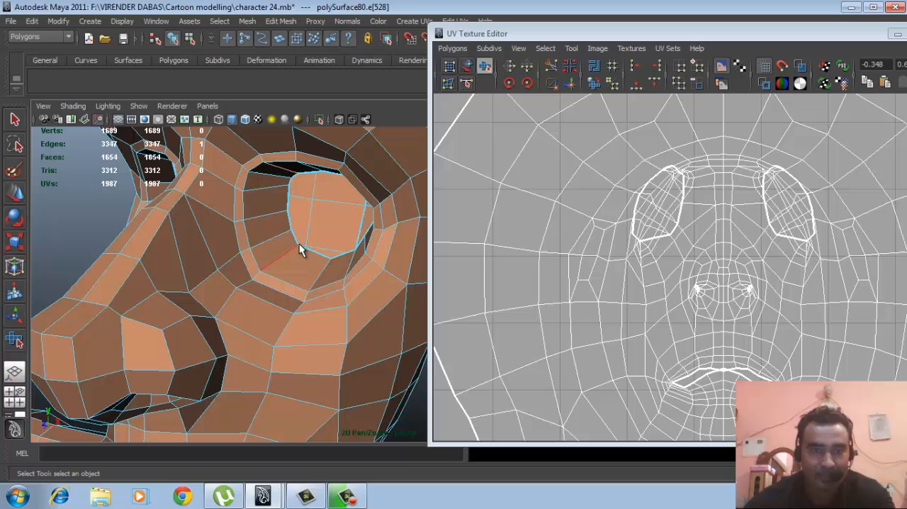
{"action": "double_click", "coordinate": [289, 199]}
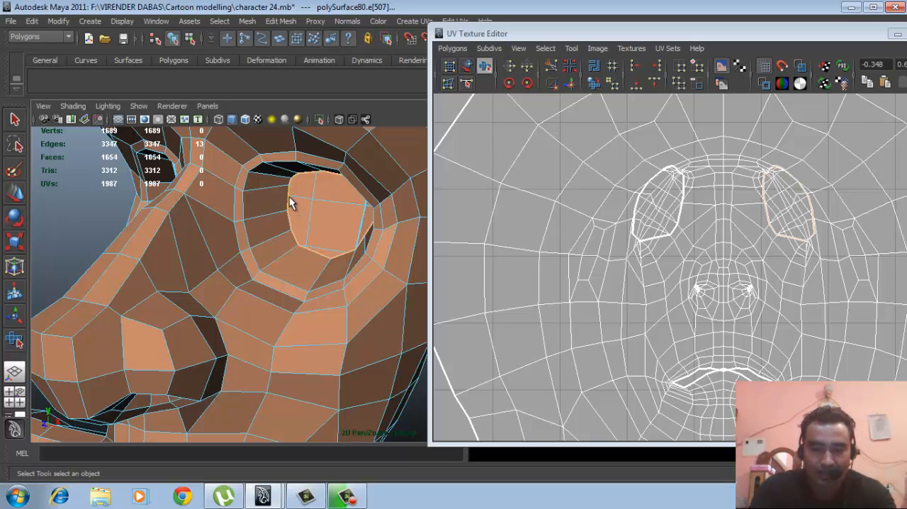
{"action": "key", "text": "shift+period"}
{"action": "key", "text": "shift+period"}
{"action": "key", "text": "shift+period"}
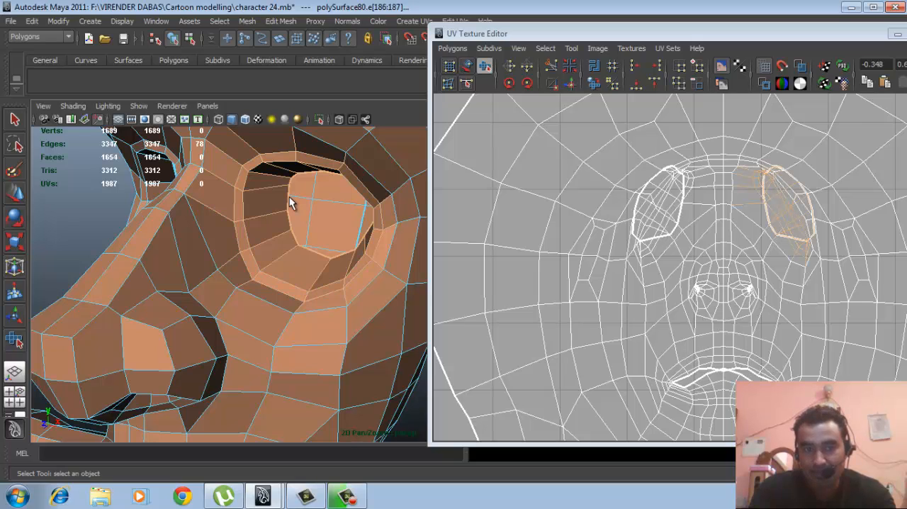
{"action": "key", "text": "shift+period"}
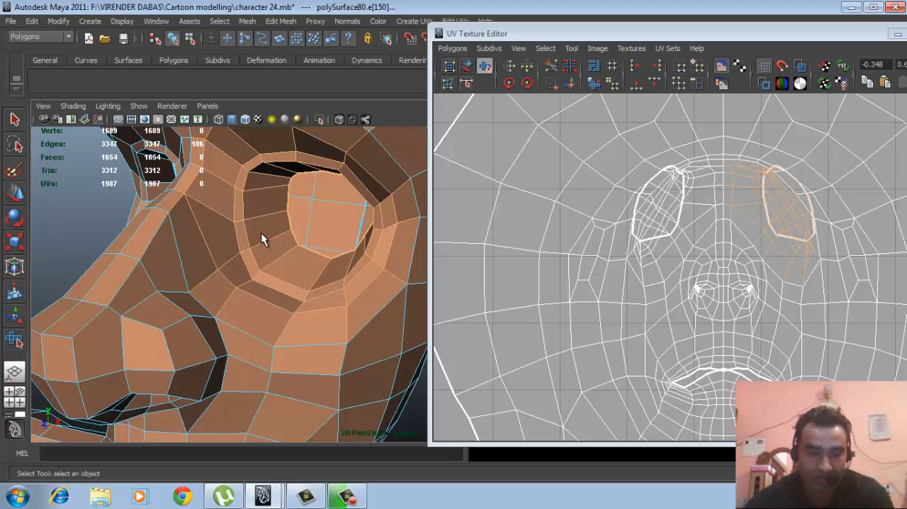
- Convert the edge selection around the left eye to UVs and relax them with the Smooth UV Tool until the socket opens out
{"action": "left_click_drag", "start_coordinate": [261, 235], "coordinate": [285, 292], "text": "alt"}
{"action": "middle_click_drag", "start_coordinate": [289, 292], "coordinate": [280, 274], "text": "alt"}
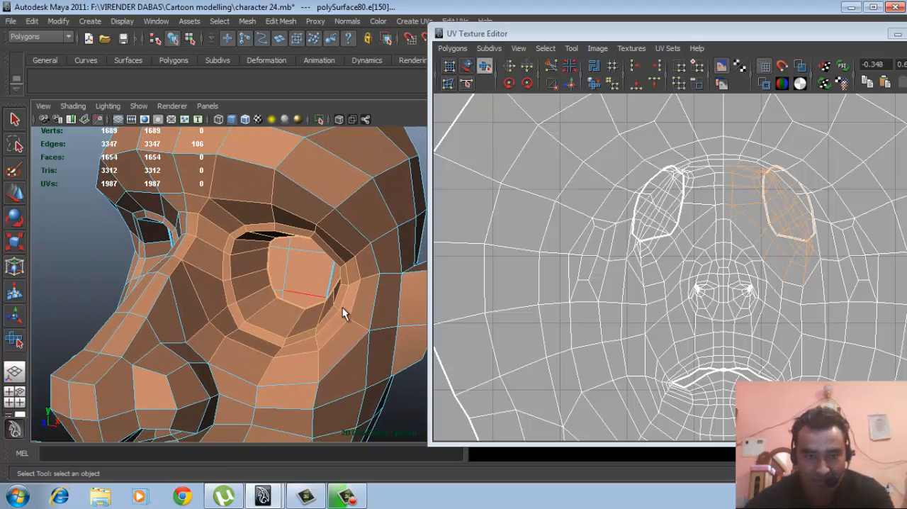
{"action": "right_click_drag", "start_coordinate": [707, 264], "coordinate": [749, 267], "text": "ctrl"}
{"action": "scroll", "coordinate": [744, 290], "scroll_direction": "up", "scroll_amount": 3}
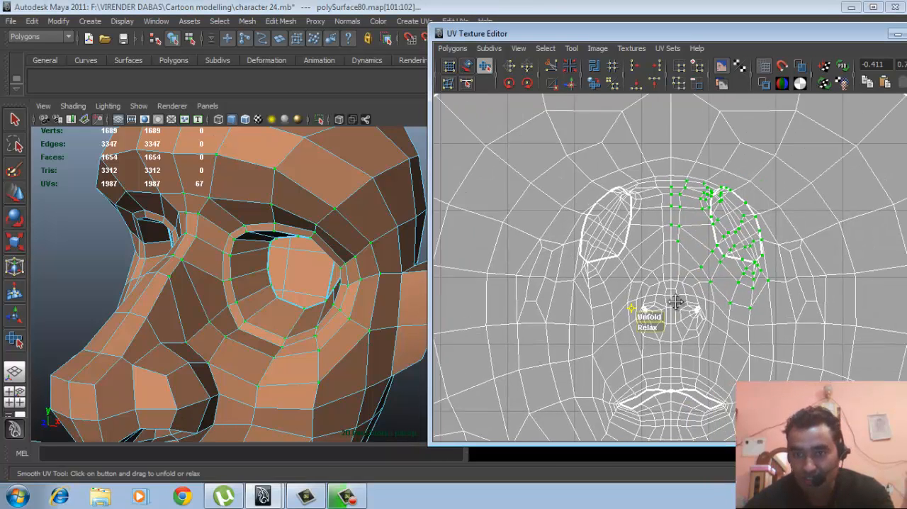
{"action": "right_click_drag", "start_coordinate": [770, 308], "coordinate": [773, 308], "text": "alt"}
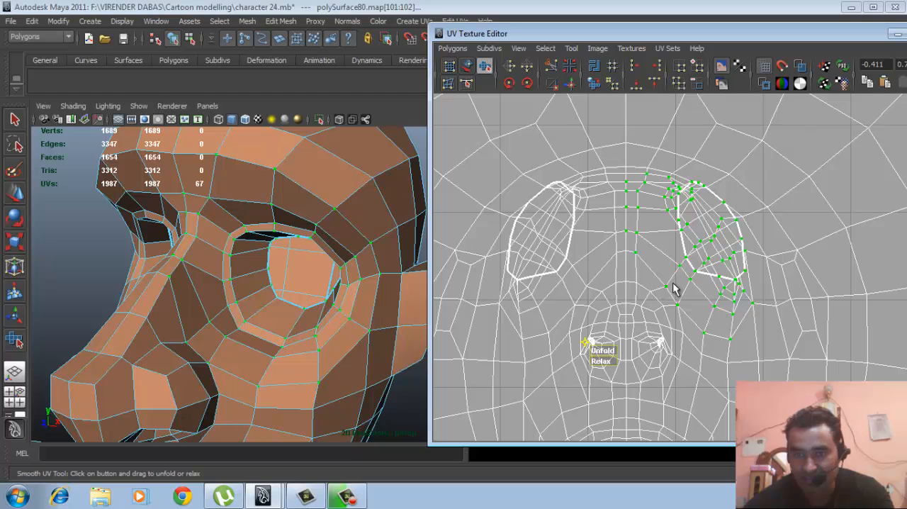
{"action": "left_click_drag", "start_coordinate": [603, 365], "coordinate": [690, 363]}
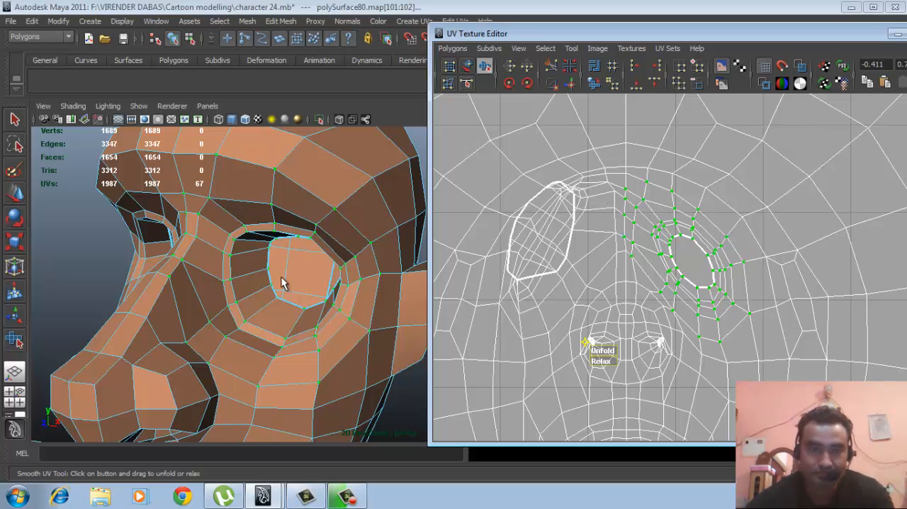
- Select the border edge loop of the character's right eye opening and grow it over the same surrounding rings of edges
{"action": "right_click_drag", "start_coordinate": [296, 282], "coordinate": [247, 279], "text": "alt"}
{"action": "left_click_drag", "start_coordinate": [248, 279], "coordinate": [295, 283], "text": "alt"}
{"action": "middle_click_drag", "start_coordinate": [295, 283], "coordinate": [263, 259], "text": "alt"}
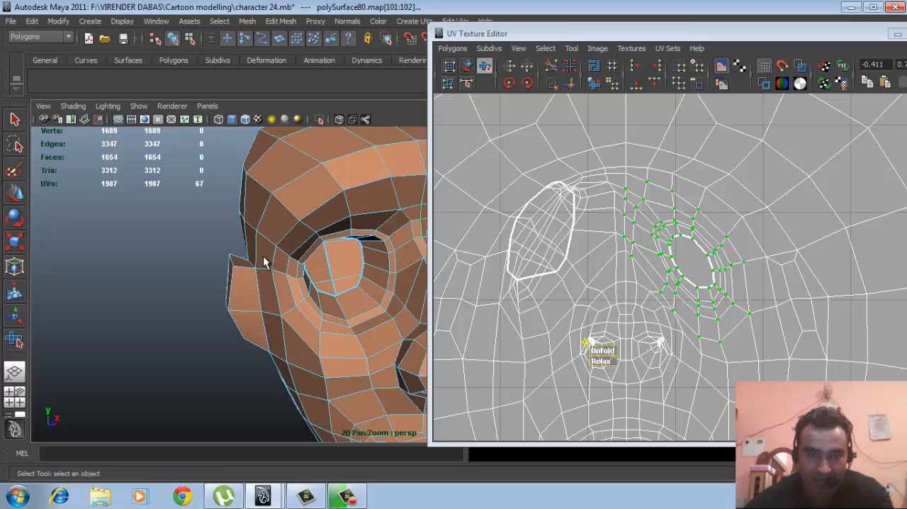
{"action": "right_click_drag", "start_coordinate": [263, 259], "coordinate": [347, 281], "text": "alt"}
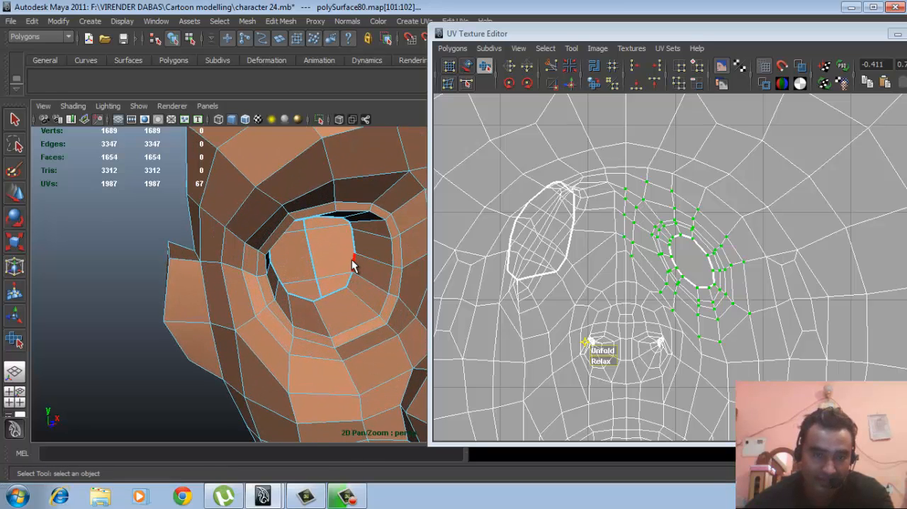
{"action": "left_click", "coordinate": [352, 259]}
{"action": "double_click", "coordinate": [352, 261]}
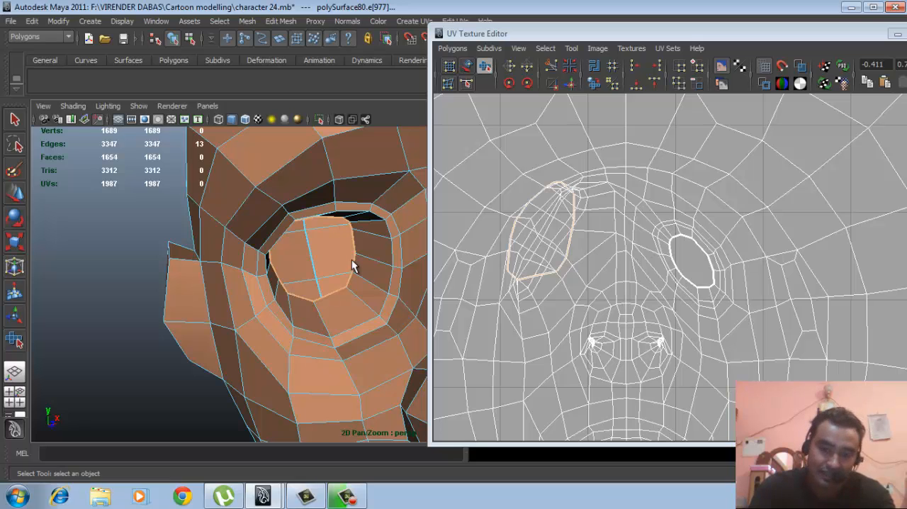
{"action": "key", "text": "shift+period"}
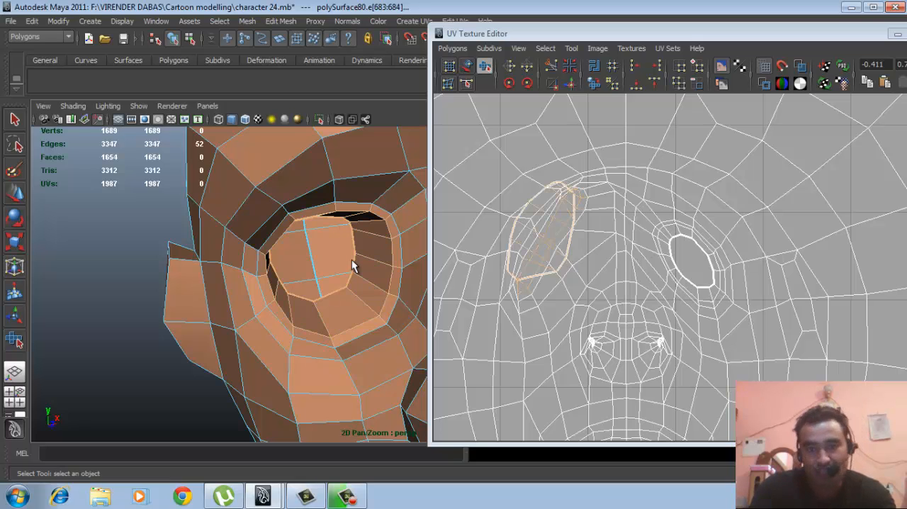
{"action": "key", "text": "shift+period"}
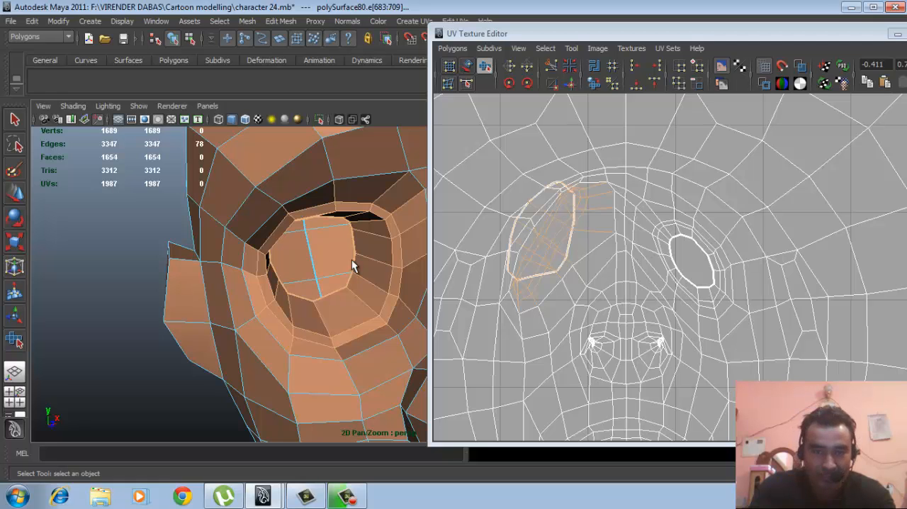
{"action": "left_click_drag", "start_coordinate": [344, 270], "coordinate": [299, 282], "text": "alt"}
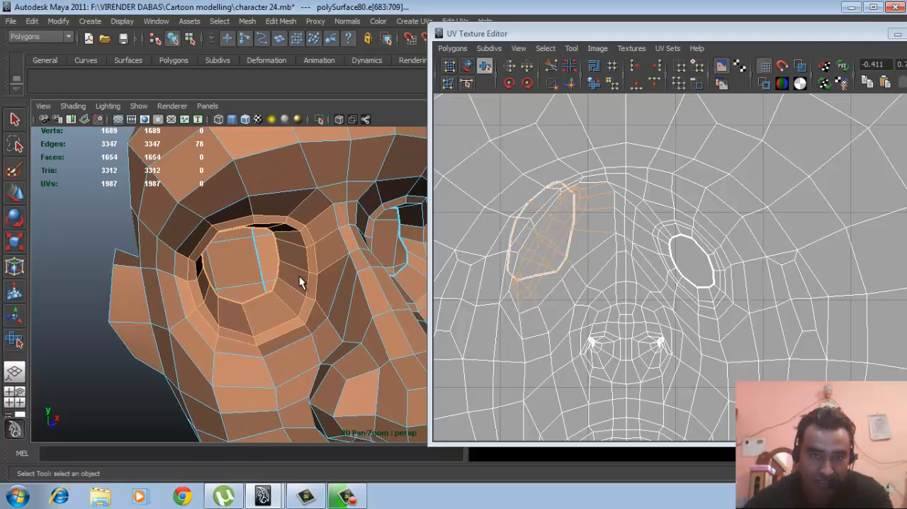
{"action": "key", "text": "shift+period"}
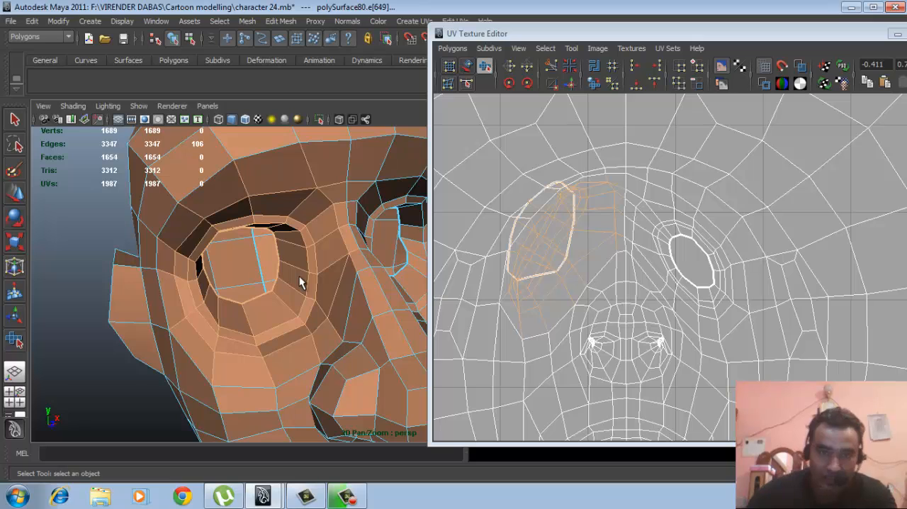
- Convert the right eye's edge selection to UVs and relax them with the Smooth UV Tool to match the other eye
{"action": "right_click_drag", "start_coordinate": [564, 256], "coordinate": [603, 255], "text": "ctrl"}
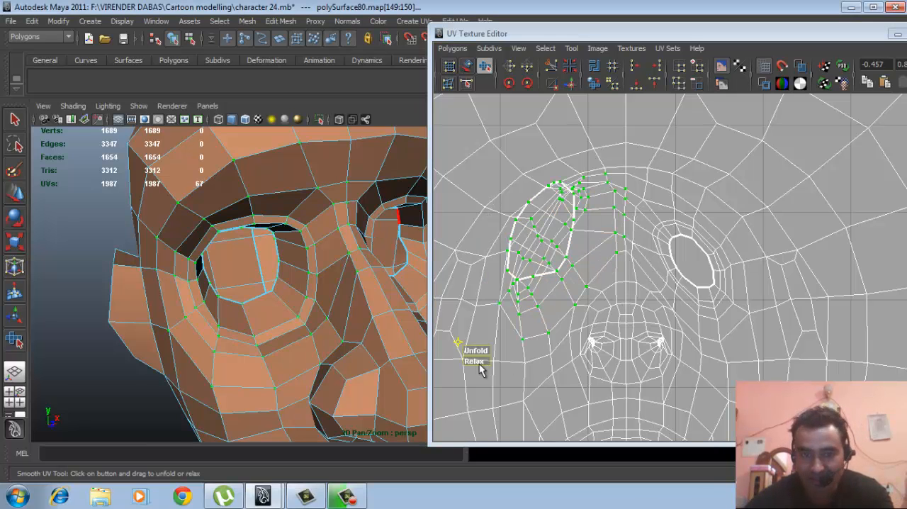
{"action": "left_click_drag", "start_coordinate": [477, 362], "coordinate": [565, 362]}
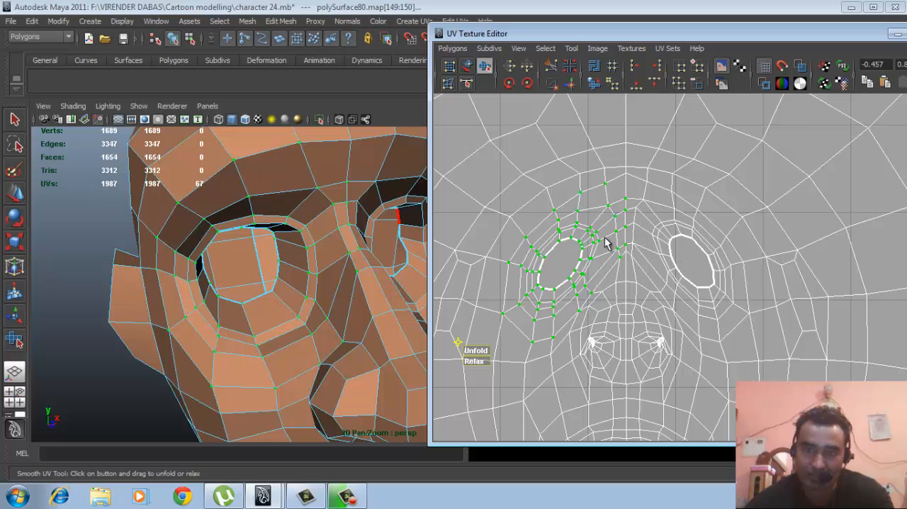
- Add the UVs of the brow centre, the upper nose bridge and the inner side of the left eye to the selection
{"action": "mouse_move", "coordinate": [620, 274]}
{"action": "middle_mouse_down", "text": "alt"}
{"action": "mouse_move", "coordinate": [615, 296]}
{"action": "mouse_move", "coordinate": [656, 299]}
{"action": "mouse_move", "coordinate": [659, 269]}
{"action": "middle_mouse_up", "text": "alt"}
{"action": "scroll", "coordinate": [665, 285], "scroll_direction": "up", "scroll_amount": 2}
{"action": "scroll", "coordinate": [656, 300], "scroll_direction": "up", "scroll_amount": 2}
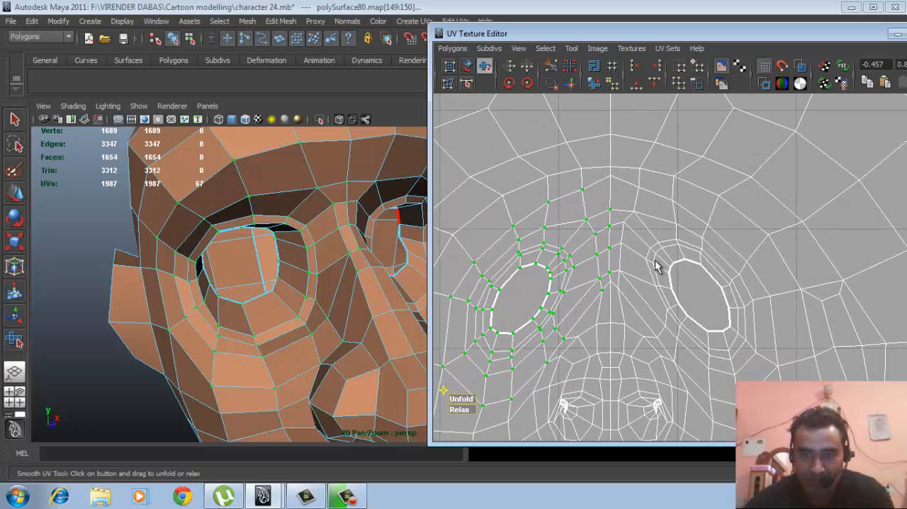
{"action": "middle_click_drag", "start_coordinate": [564, 303], "coordinate": [594, 281], "text": "alt"}
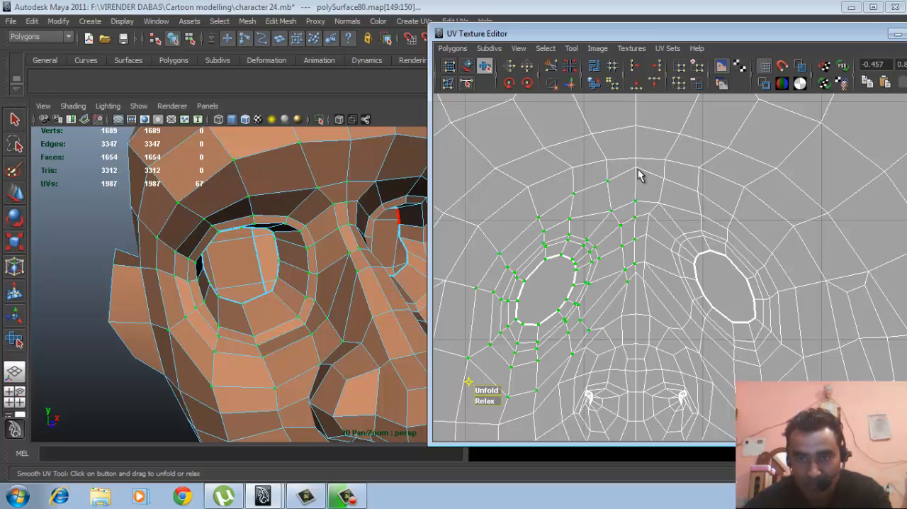
{"action": "right_click_drag", "start_coordinate": [622, 196], "coordinate": [660, 196]}
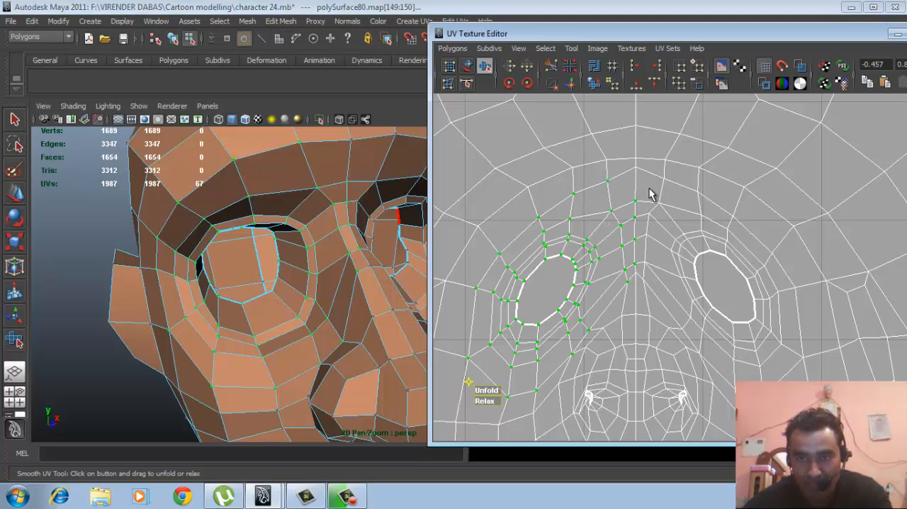
{"action": "left_click_drag", "start_coordinate": [615, 171], "coordinate": [667, 194], "text": "shift"}
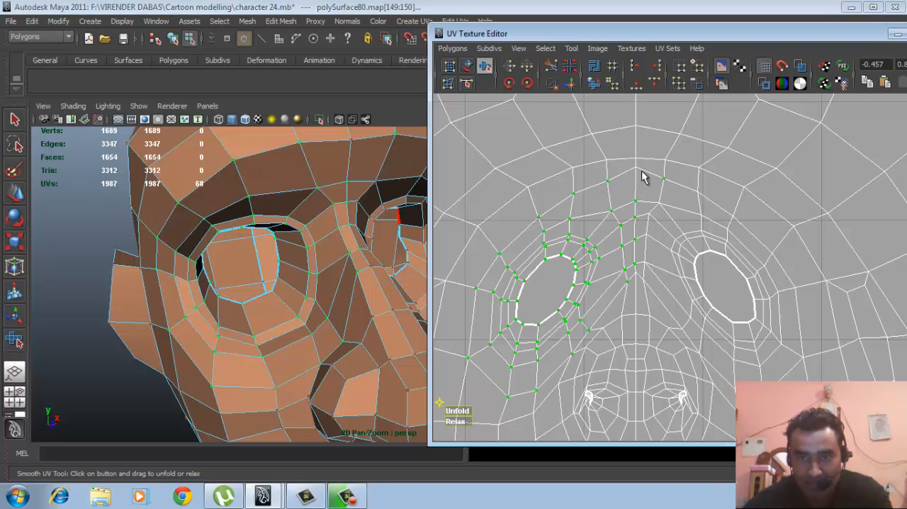
{"action": "left_click_drag", "start_coordinate": [621, 164], "coordinate": [681, 256], "text": "ctrl+shift"}
{"action": "left_click_drag", "start_coordinate": [614, 245], "coordinate": [697, 307], "text": "ctrl+shift"}
{"action": "left_click_drag", "start_coordinate": [678, 227], "coordinate": [707, 245], "text": "ctrl+shift"}
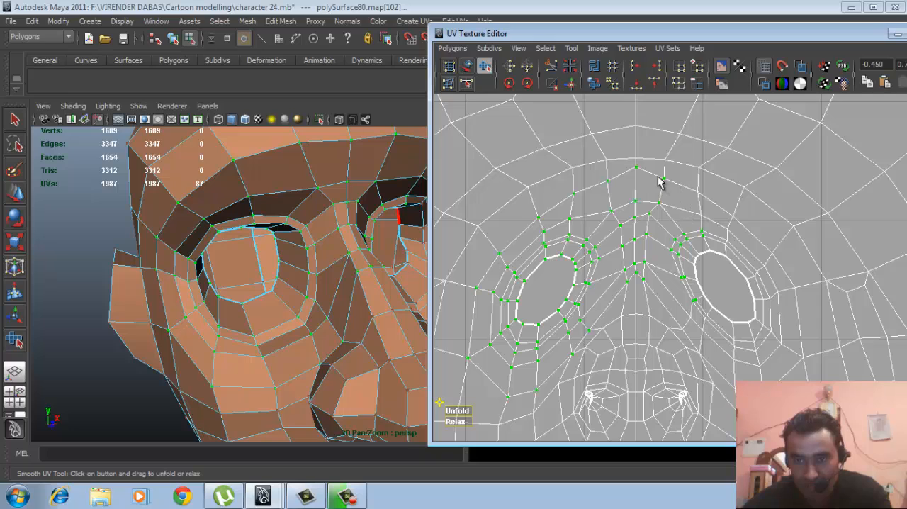
- Add the remaining brow UVs and the rings around the left eye opening so both eye areas are selected together
{"action": "left_click_drag", "start_coordinate": [658, 176], "coordinate": [726, 224], "text": "ctrl+shift"}
{"action": "left_click_drag", "start_coordinate": [720, 207], "coordinate": [757, 265], "text": "ctrl+shift"}
{"action": "left_click_drag", "start_coordinate": [690, 246], "coordinate": [785, 350], "text": "ctrl+shift"}
{"action": "left_click_drag", "start_coordinate": [729, 259], "coordinate": [782, 305], "text": "ctrl+shift"}
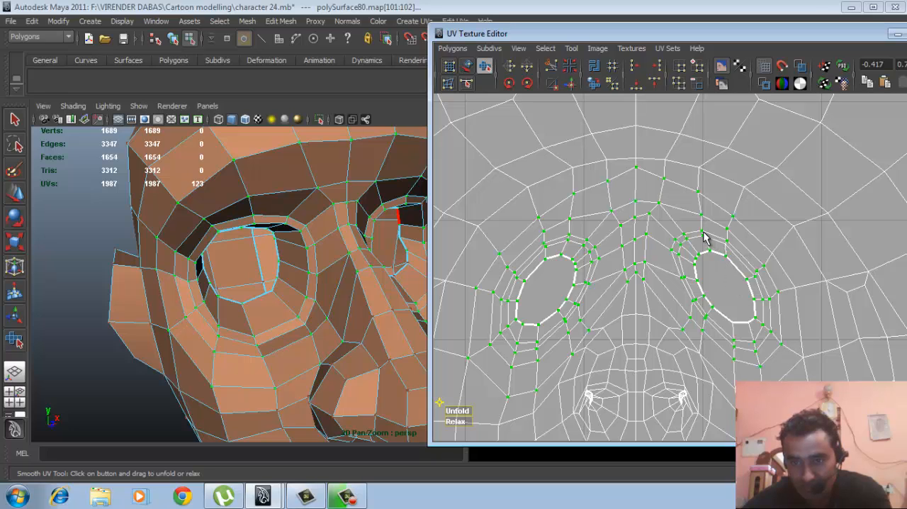
{"action": "left_click_drag", "start_coordinate": [724, 316], "coordinate": [760, 335], "text": "ctrl+shift"}
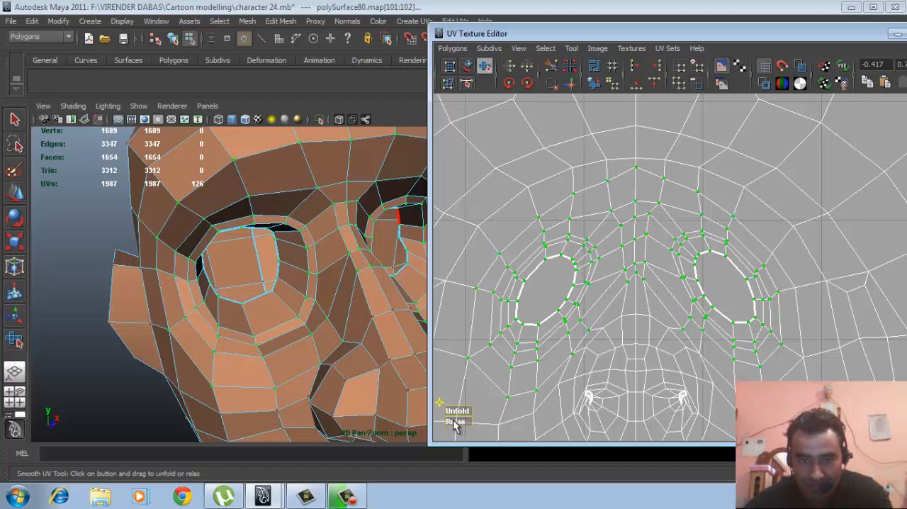
- Relax the combined UVs of both eyes and the brow with the Smooth UV Tool to even out their spacing
{"action": "left_click_drag", "start_coordinate": [453, 421], "coordinate": [552, 418]}
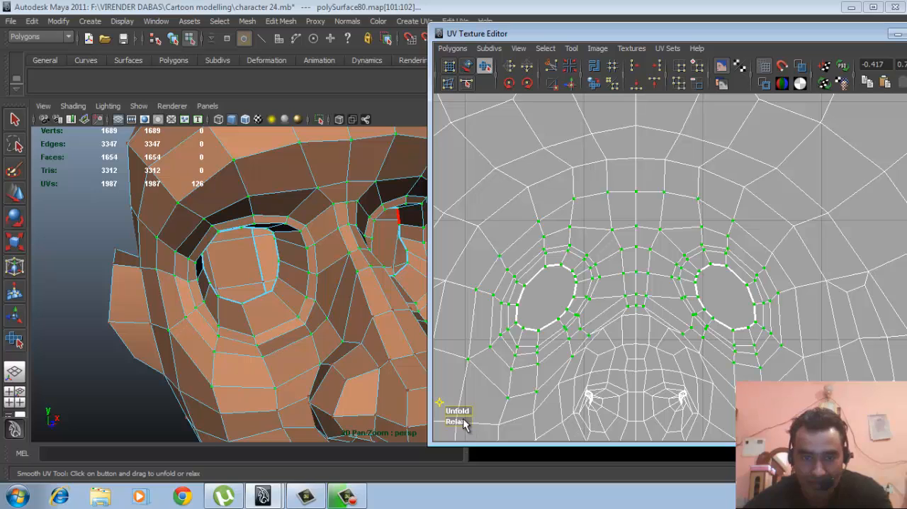
{"action": "left_click_drag", "start_coordinate": [461, 423], "coordinate": [555, 385]}
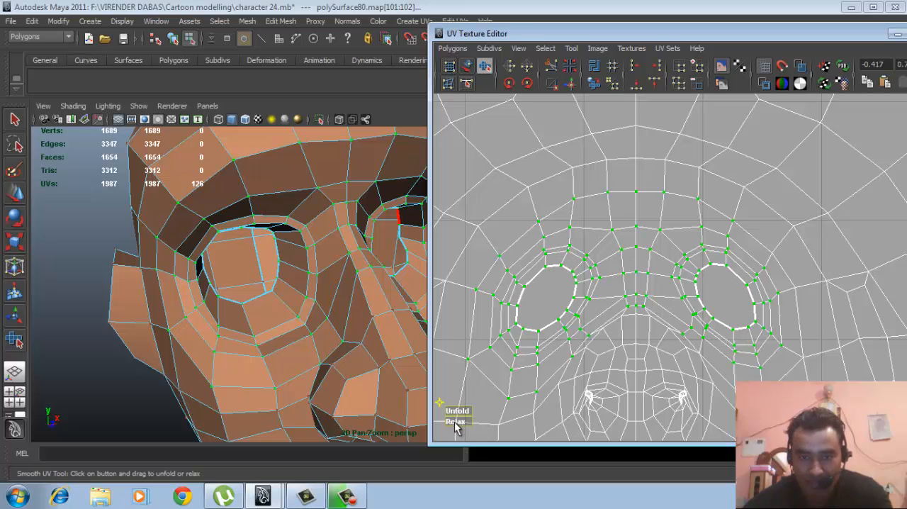
{"action": "left_click_drag", "start_coordinate": [457, 424], "coordinate": [496, 422]}
- Select the UVs of the upper nose, its centre strip and the right-hand nostril in the UV layout
{"action": "right_click_drag", "start_coordinate": [659, 360], "coordinate": [593, 347], "text": "alt"}
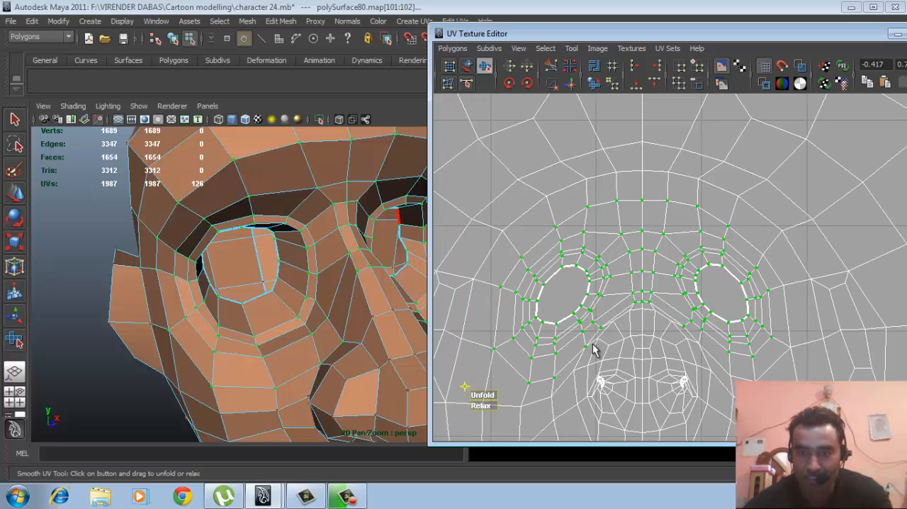
{"action": "middle_click_drag", "start_coordinate": [615, 363], "coordinate": [605, 262], "text": "alt"}
{"action": "right_click_drag", "start_coordinate": [605, 262], "coordinate": [665, 278], "text": "alt"}
{"action": "middle_click_drag", "start_coordinate": [665, 279], "coordinate": [634, 262], "text": "alt"}
{"action": "right_click_drag", "start_coordinate": [638, 265], "coordinate": [664, 275], "text": "alt"}
{"action": "middle_click_drag", "start_coordinate": [664, 275], "coordinate": [666, 285], "text": "alt"}
{"action": "right_click_drag", "start_coordinate": [661, 284], "coordinate": [682, 282], "text": "alt"}
{"action": "middle_click_drag", "start_coordinate": [682, 282], "coordinate": [685, 286], "text": "alt"}
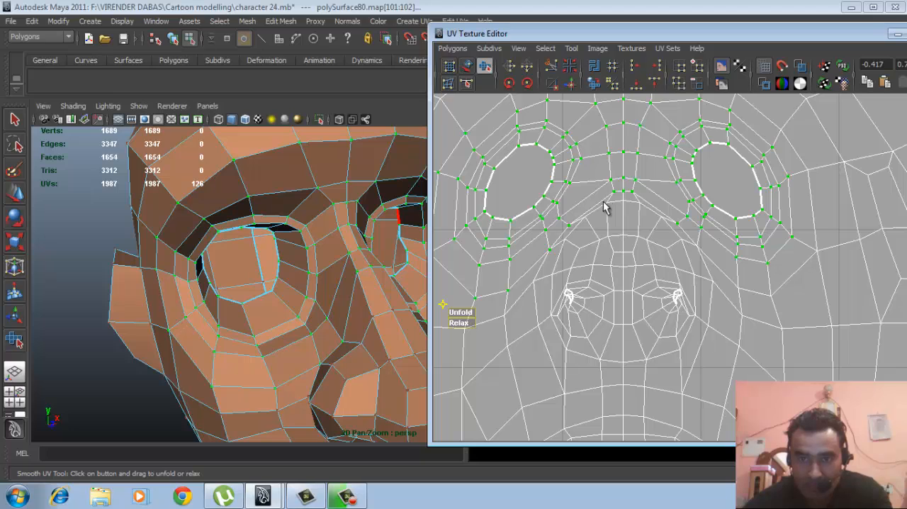
{"action": "left_click_drag", "start_coordinate": [644, 218], "coordinate": [686, 274]}
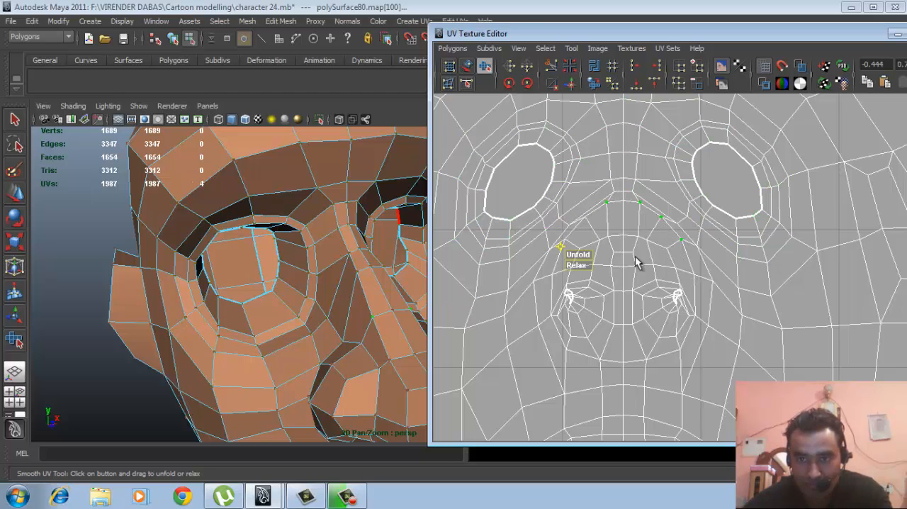
{"action": "left_click_drag", "start_coordinate": [668, 318], "coordinate": [669, 320], "text": "shift"}
{"action": "left_click_drag", "start_coordinate": [655, 276], "coordinate": [697, 340], "text": "shift"}
{"action": "left_click", "coordinate": [579, 221], "text": "shift"}
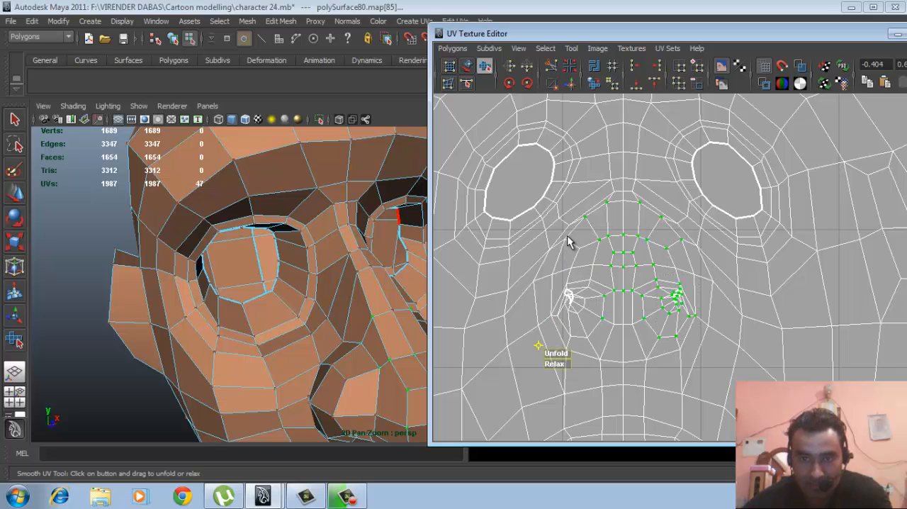
- Add the UVs of the left-hand nostril, both nose sides and the nose's lower edge to the selection
{"action": "left_click", "coordinate": [557, 265], "text": "shift"}
{"action": "left_click_drag", "start_coordinate": [606, 334], "coordinate": [605, 333], "text": "shift"}
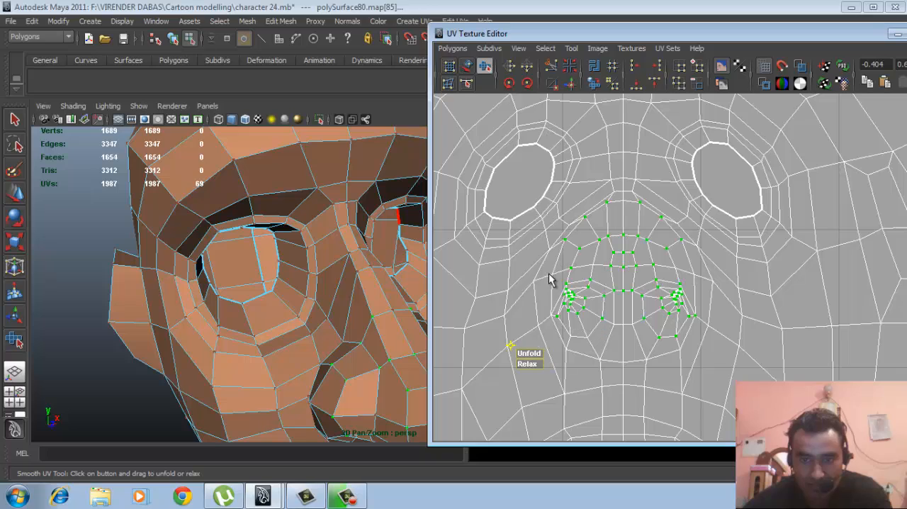
{"action": "left_click_drag", "start_coordinate": [659, 362], "coordinate": [659, 365], "text": "shift"}
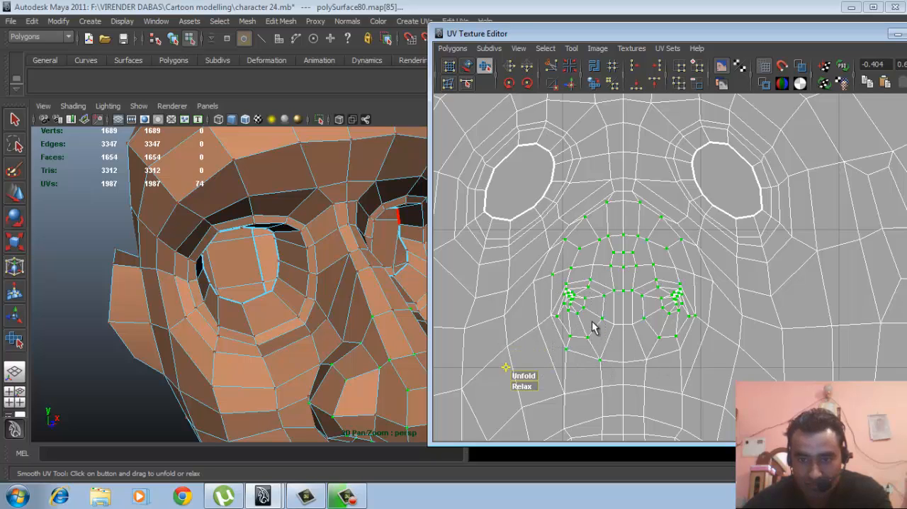
{"action": "left_click_drag", "start_coordinate": [592, 321], "coordinate": [642, 329], "text": "shift"}
{"action": "left_click_drag", "start_coordinate": [652, 289], "coordinate": [686, 357], "text": "shift"}
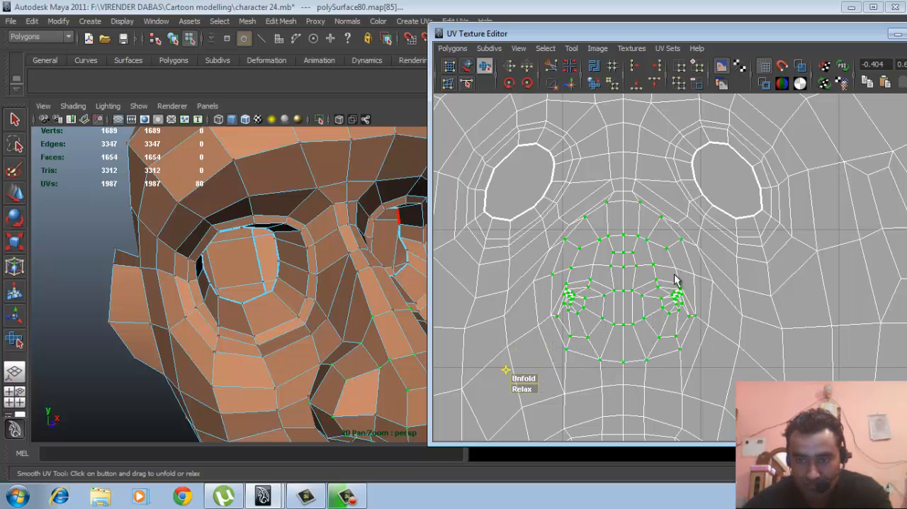
{"action": "left_click", "coordinate": [699, 306], "text": "shift"}
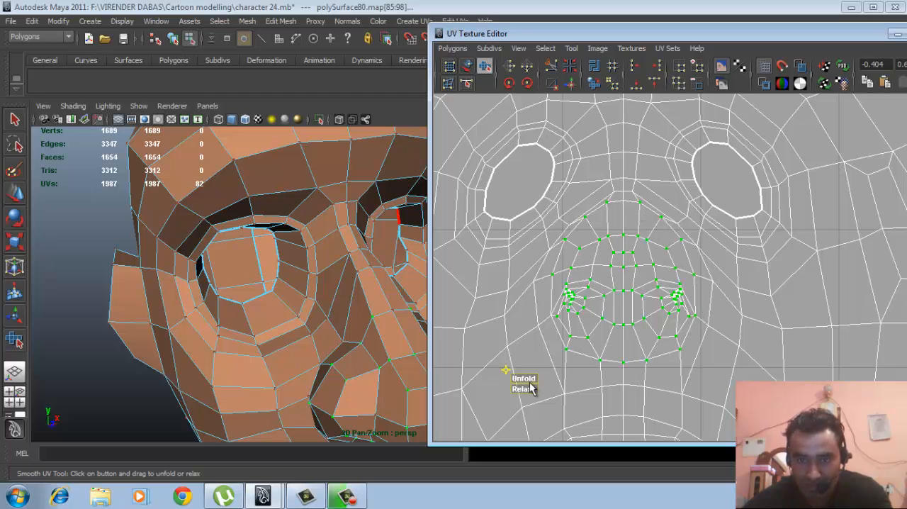
- Relax the nose UVs with the Smooth UV Tool, add the missing centre UV at the nose bridge, and relax again
{"action": "left_click_drag", "start_coordinate": [527, 394], "coordinate": [614, 389]}
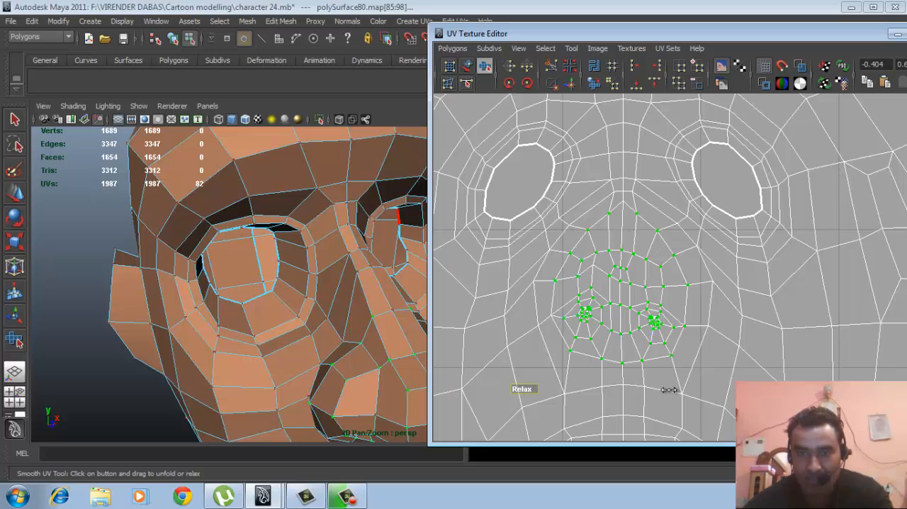
{"action": "left_click_drag", "start_coordinate": [669, 389], "coordinate": [670, 390]}
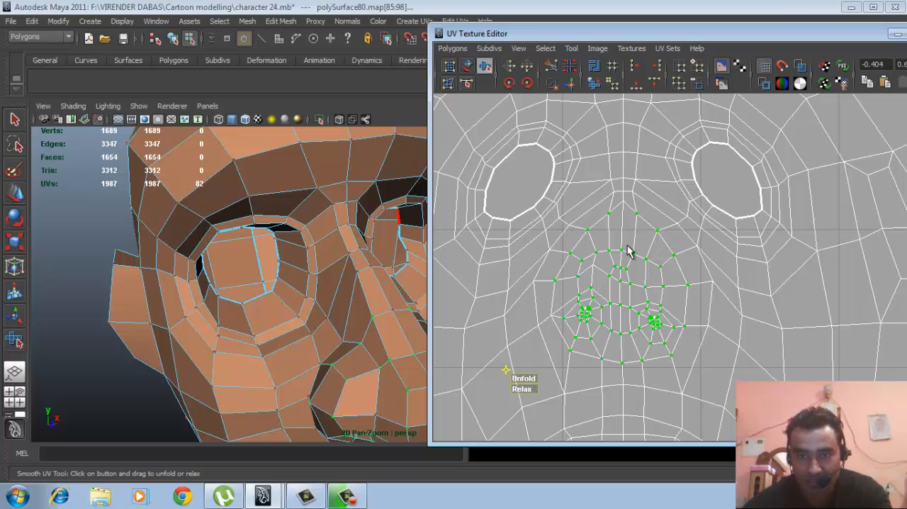
{"action": "left_click_drag", "start_coordinate": [633, 224], "coordinate": [633, 223], "text": "shift"}
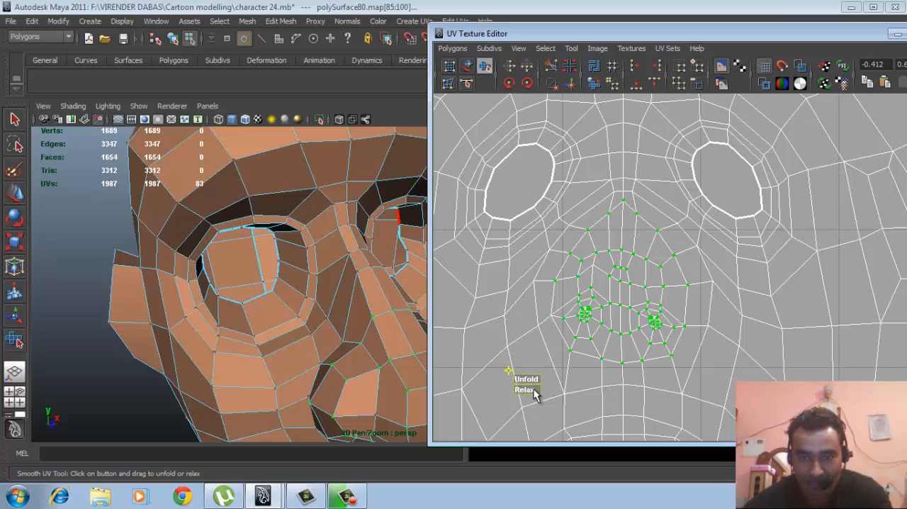
{"action": "left_click_drag", "start_coordinate": [535, 396], "coordinate": [661, 389]}
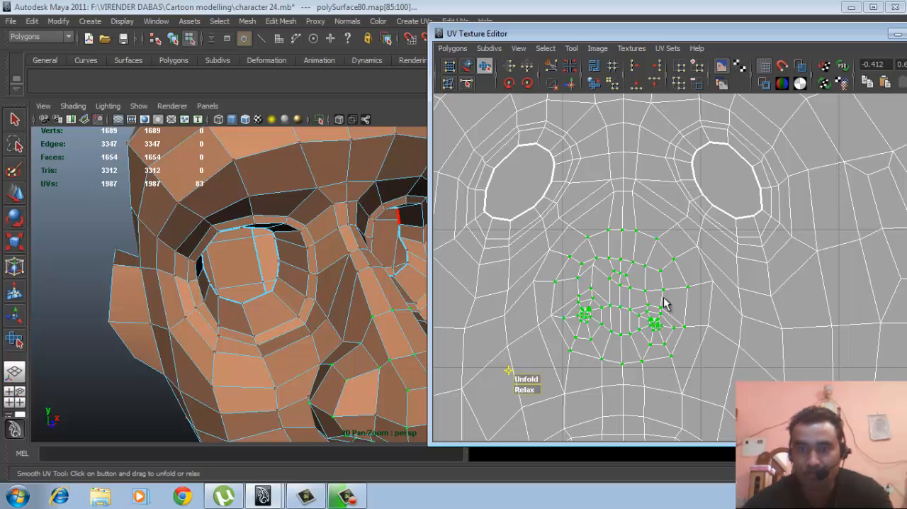
- Select the UVs around each nostril opening in turn and relax them with the Smooth UV Tool
{"action": "scroll", "coordinate": [765, 318], "scroll_direction": "up", "scroll_amount": 6}
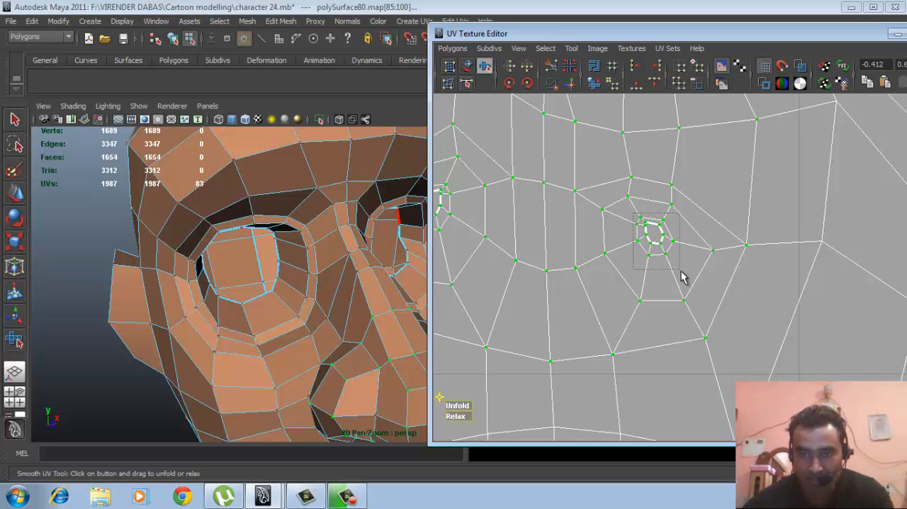
{"action": "left_click_drag", "start_coordinate": [683, 276], "coordinate": [681, 272]}
{"action": "scroll", "coordinate": [660, 311], "scroll_direction": "down", "scroll_amount": 5}
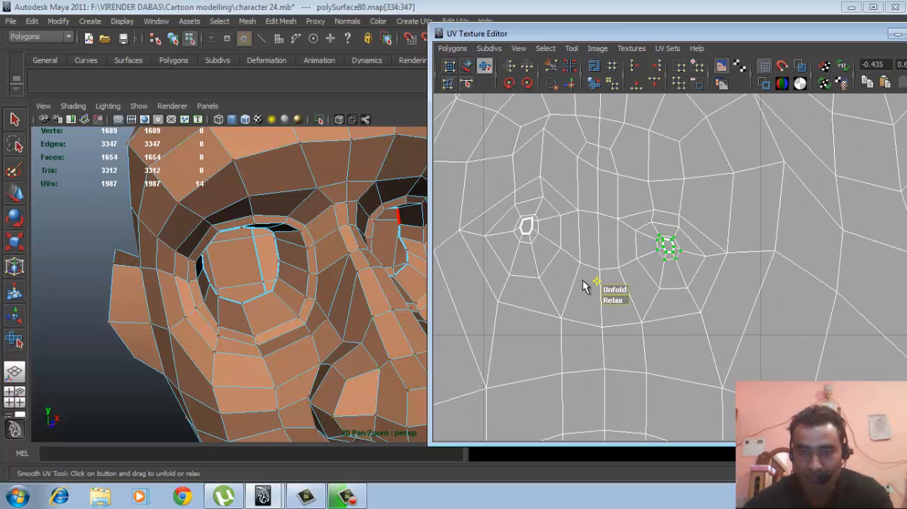
{"action": "middle_click_drag", "start_coordinate": [657, 291], "coordinate": [668, 301], "text": "alt"}
{"action": "scroll", "coordinate": [663, 294], "scroll_direction": "up", "scroll_amount": 1}
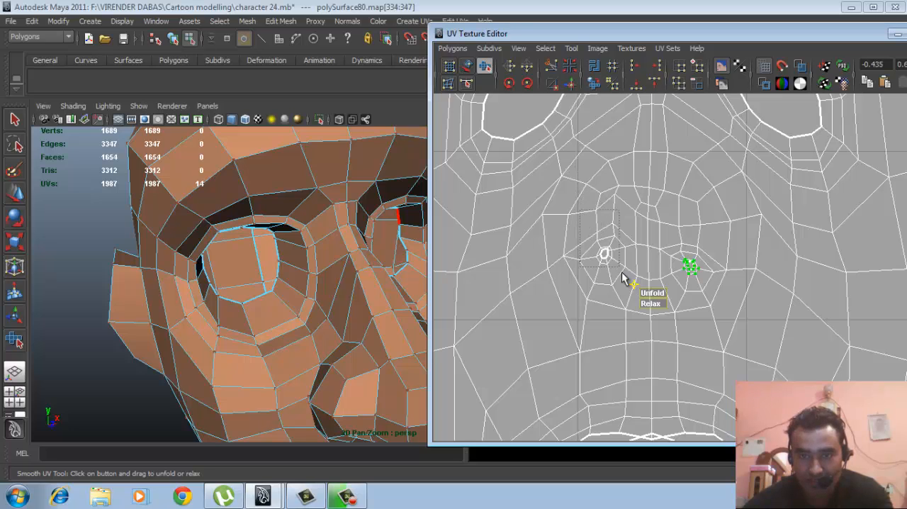
{"action": "left_click_drag", "start_coordinate": [622, 278], "coordinate": [627, 290]}
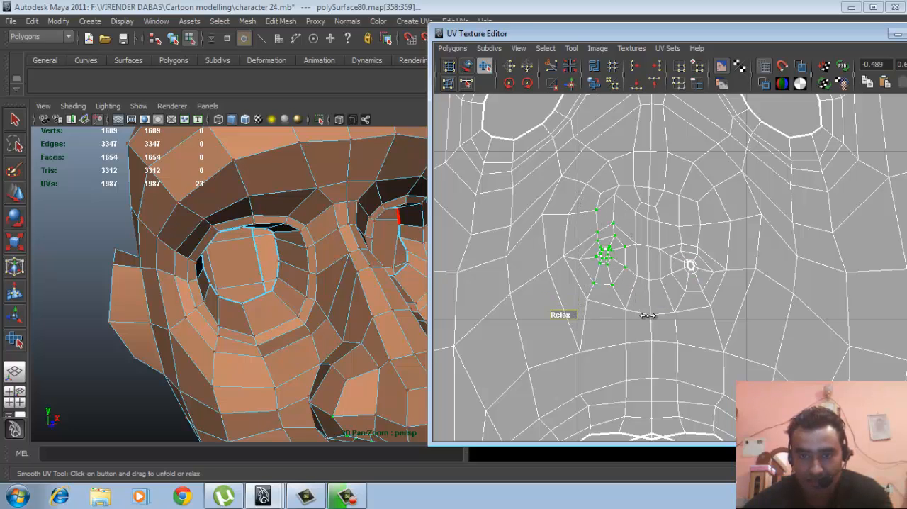
{"action": "scroll", "coordinate": [677, 278], "scroll_direction": "up", "scroll_amount": 1}
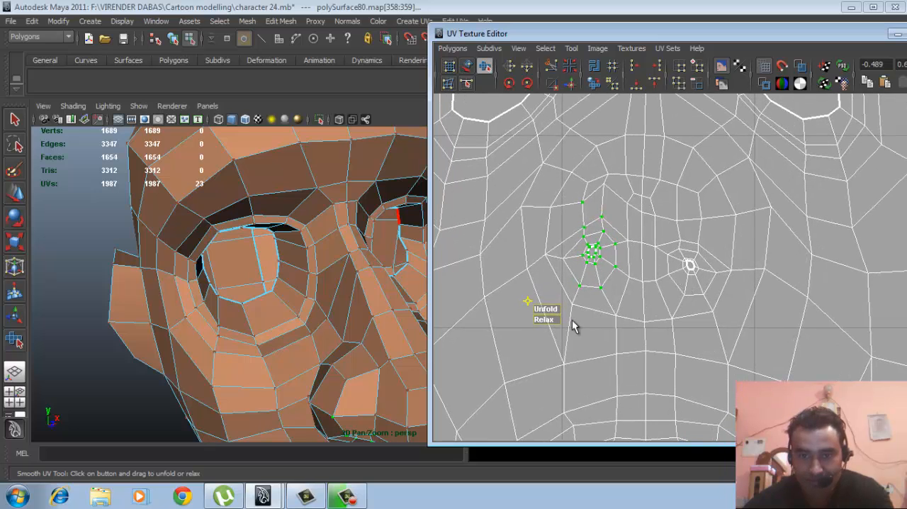
{"action": "left_click", "coordinate": [640, 296]}
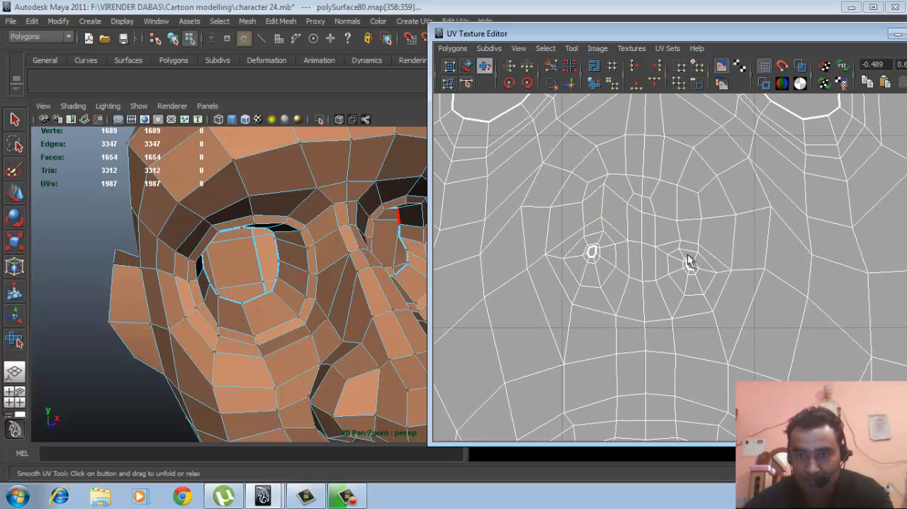
- Move the lower lip's centre UV straight down to clear its overlap with the upper lip
{"action": "scroll", "coordinate": [709, 262], "scroll_direction": "down", "scroll_amount": 3}
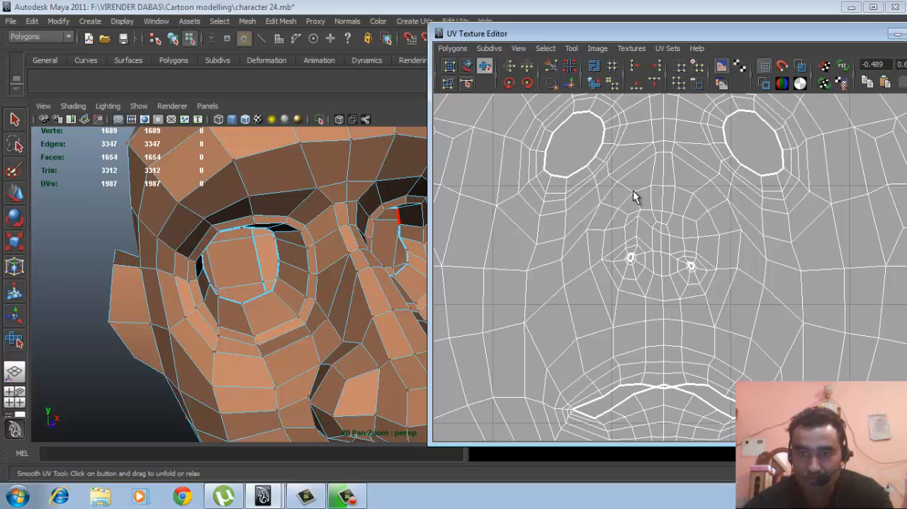
{"action": "middle_click_drag", "start_coordinate": [637, 296], "coordinate": [680, 171], "text": "alt"}
{"action": "right_click_drag", "start_coordinate": [723, 227], "coordinate": [788, 292], "text": "alt"}
{"action": "middle_click_drag", "start_coordinate": [623, 259], "coordinate": [737, 243], "text": "alt"}
{"action": "right_click_drag", "start_coordinate": [706, 242], "coordinate": [747, 247], "text": "alt"}
{"action": "middle_click_drag", "start_coordinate": [747, 253], "coordinate": [740, 223], "text": "alt"}
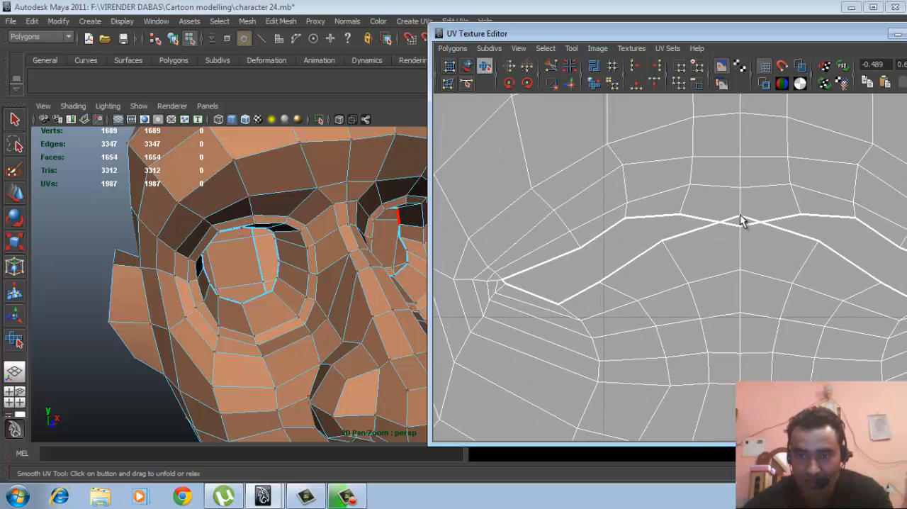
{"action": "left_click", "coordinate": [740, 221]}
{"action": "key", "text": "w"}
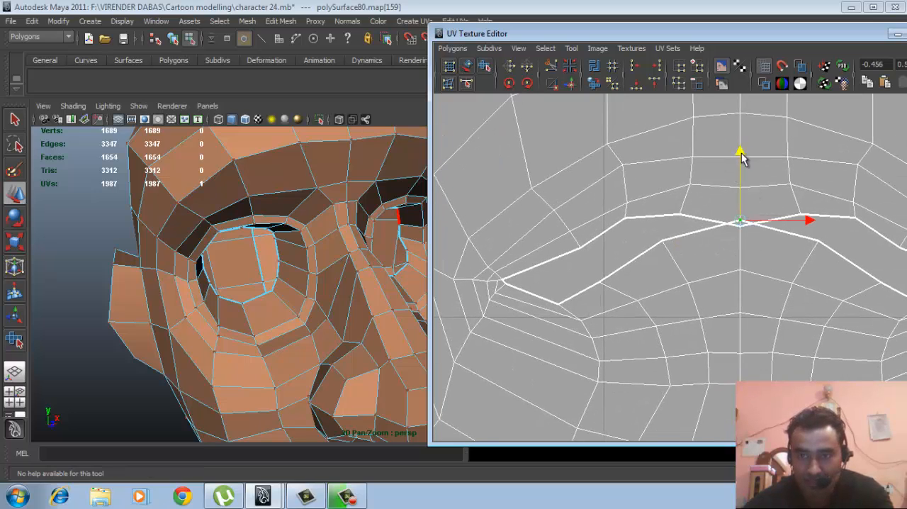
{"action": "left_click_drag", "start_coordinate": [740, 156], "coordinate": [741, 168]}
- Move the upper lip's centre UV straight up to widen the mouth opening
{"action": "left_click", "coordinate": [740, 226]}
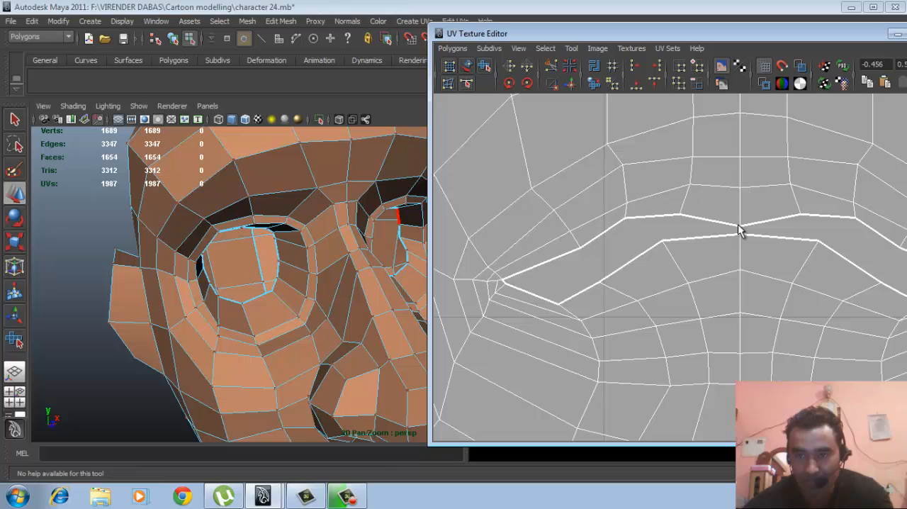
{"action": "left_click", "coordinate": [739, 226]}
{"action": "left_click", "coordinate": [739, 202]}
{"action": "left_click_drag", "start_coordinate": [739, 207], "coordinate": [739, 201]}
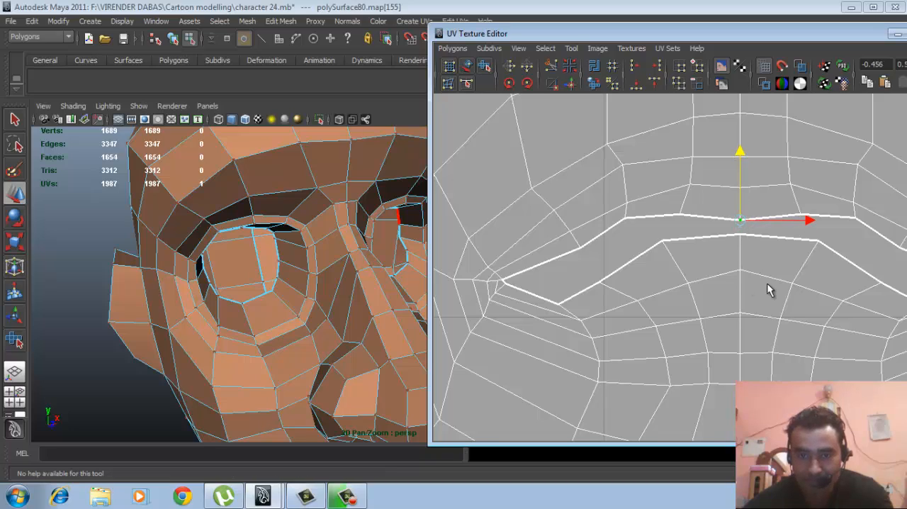
- Examine the whole head UV shell and compare the nose UVs with the nose and nostrils on the 3D mesh
{"action": "scroll", "coordinate": [816, 292], "scroll_direction": "down", "scroll_amount": 10}
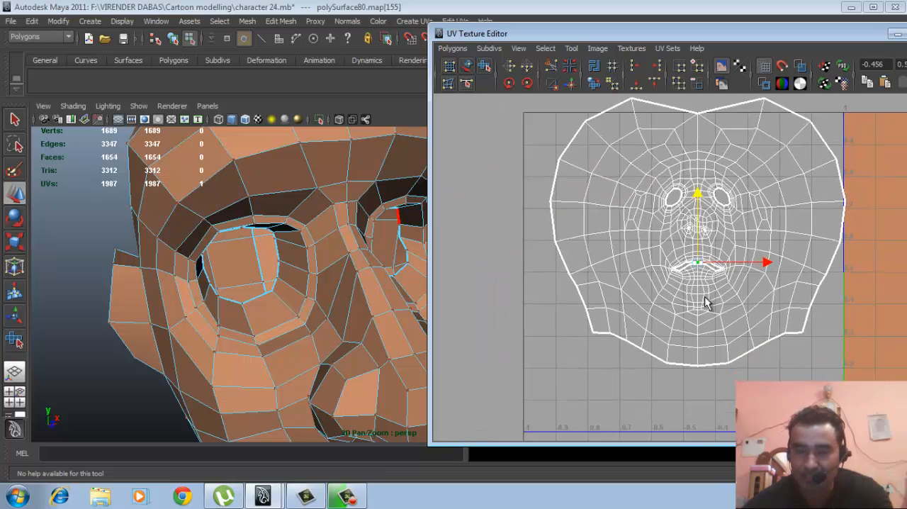
{"action": "scroll", "coordinate": [704, 298], "scroll_direction": "down", "scroll_amount": 2}
{"action": "middle_click_drag", "start_coordinate": [718, 287], "coordinate": [642, 292], "text": "alt"}
{"action": "scroll", "coordinate": [681, 298], "scroll_direction": "down", "scroll_amount": 1}
{"action": "right_click_drag", "start_coordinate": [642, 292], "coordinate": [698, 262], "text": "alt"}
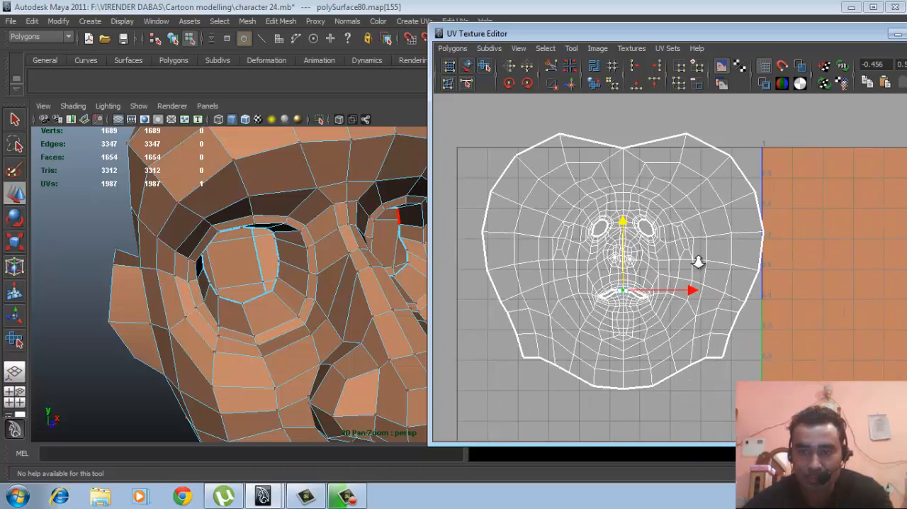
{"action": "scroll", "coordinate": [603, 259], "scroll_direction": "up", "scroll_amount": 8}
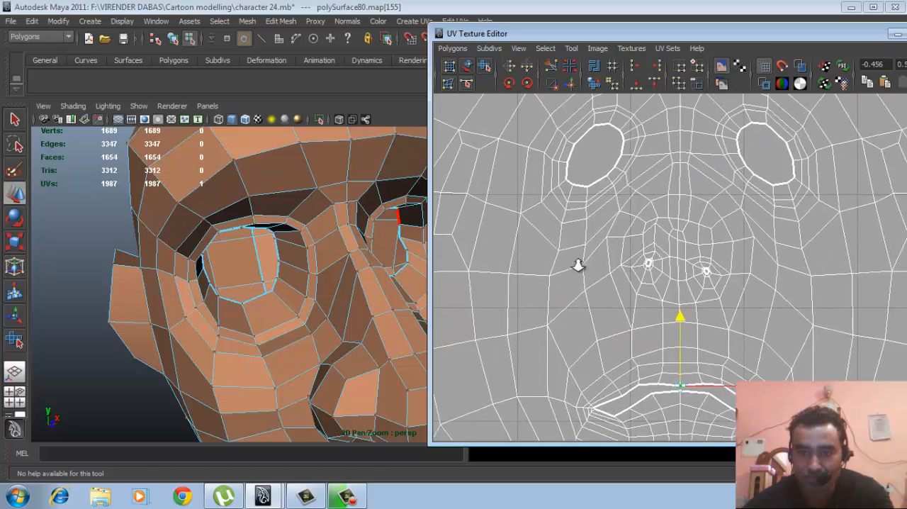
{"action": "scroll", "coordinate": [647, 259], "scroll_direction": "up", "scroll_amount": 6}
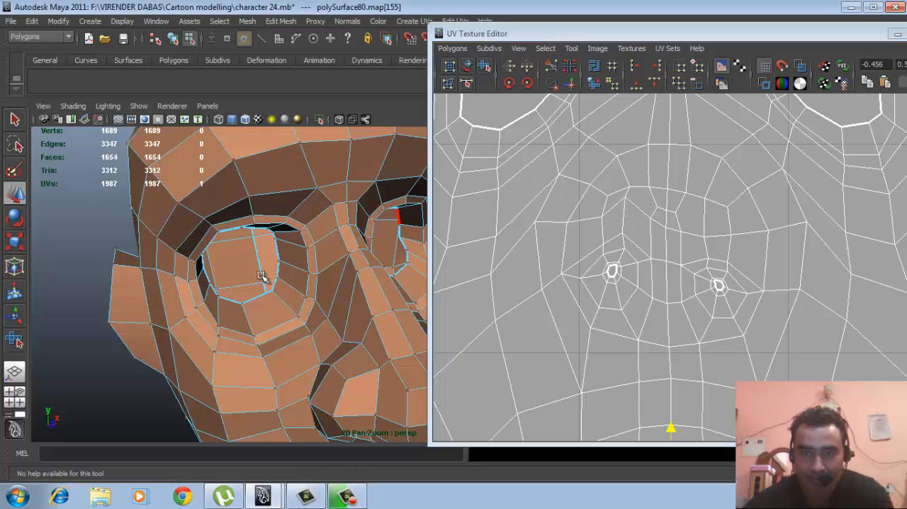
{"action": "left_click_drag", "start_coordinate": [262, 276], "coordinate": [267, 249], "text": "alt"}
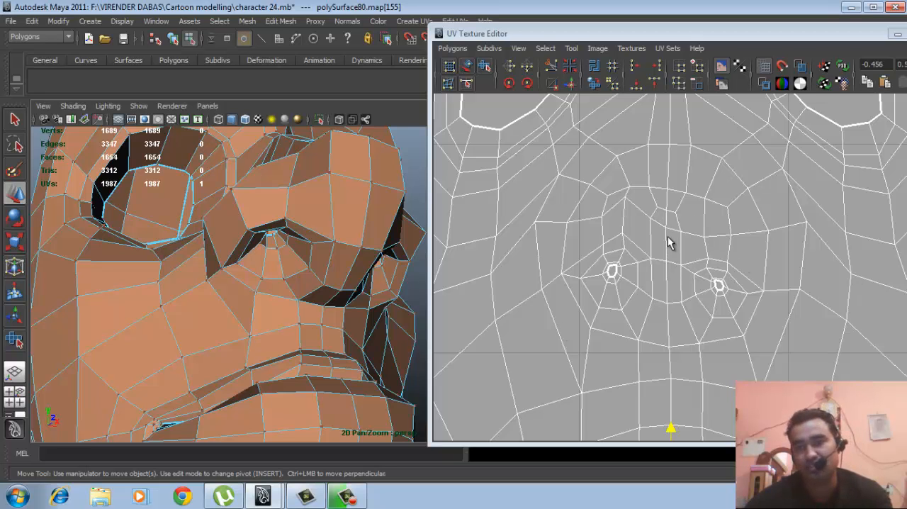
{"action": "scroll", "coordinate": [645, 232], "scroll_direction": "down", "scroll_amount": 3}
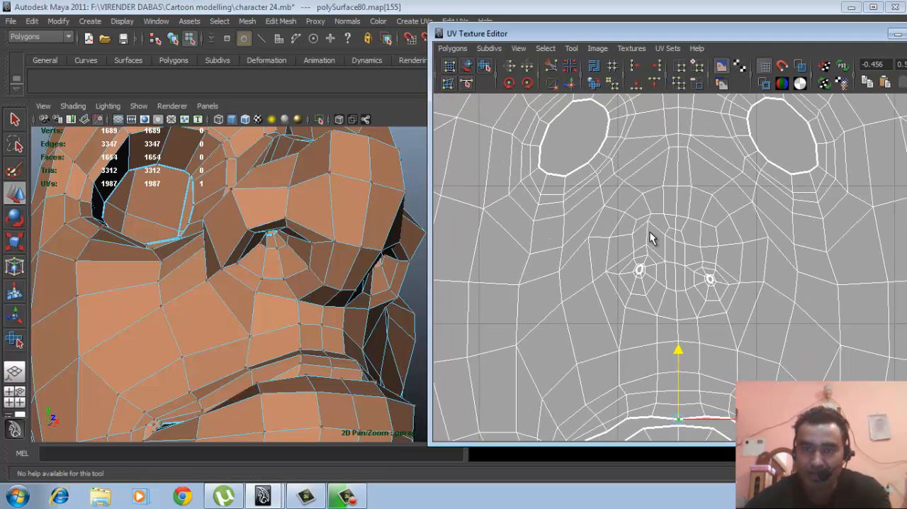
- Select the UVs of the nose again, covering the bridge, both nostrils and the lower nose edge
{"action": "left_click_drag", "start_coordinate": [629, 186], "coordinate": [697, 226]}
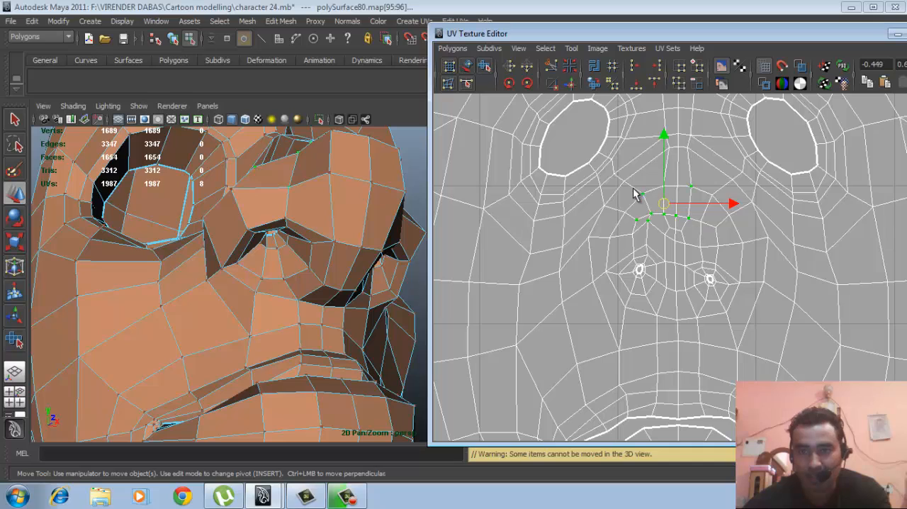
{"action": "left_click_drag", "start_coordinate": [611, 206], "coordinate": [700, 323], "text": "ctrl+shift"}
{"action": "left_click_drag", "start_coordinate": [640, 282], "coordinate": [713, 304], "text": "ctrl+shift"}
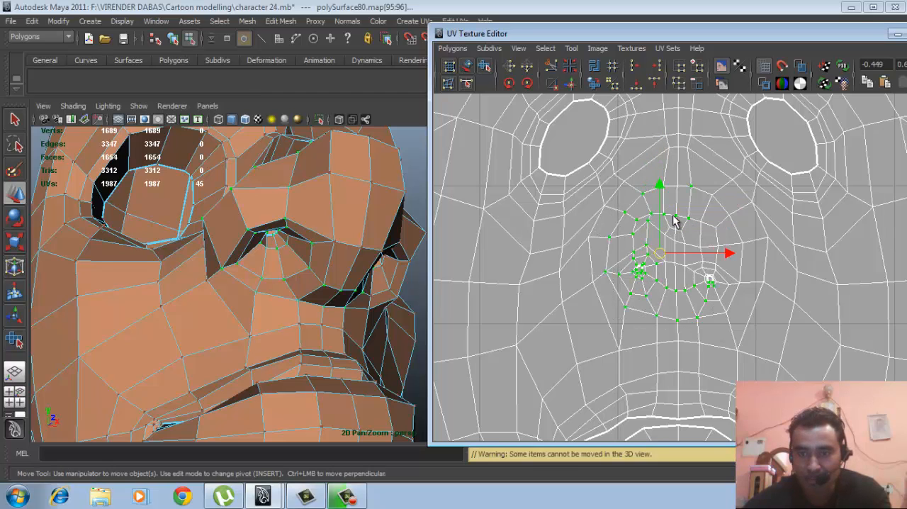
{"action": "left_click_drag", "start_coordinate": [645, 219], "coordinate": [707, 290], "text": "ctrl+shift"}
{"action": "left_click_drag", "start_coordinate": [687, 189], "coordinate": [701, 215], "text": "ctrl+shift"}
{"action": "left_click_drag", "start_coordinate": [748, 232], "coordinate": [731, 324], "text": "ctrl+shift"}
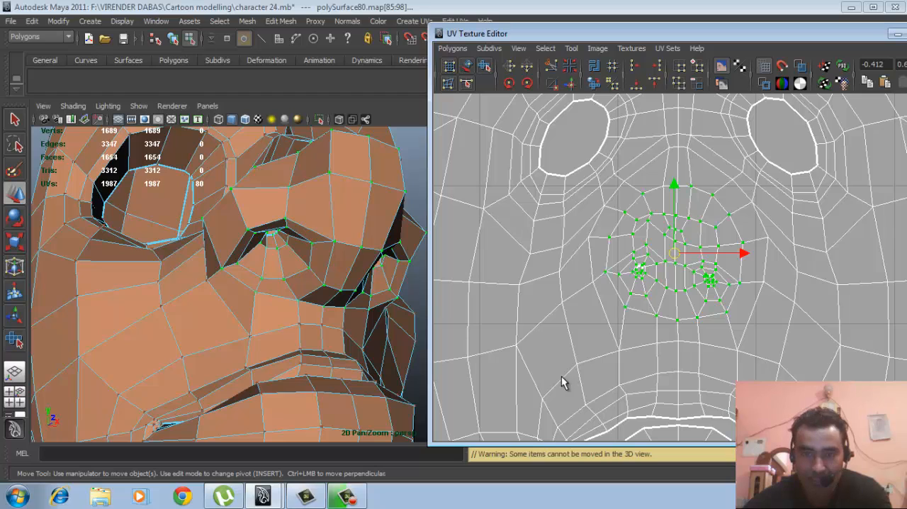
- Relax the reselected nose and nostril UVs with the Smooth UV Tool to straighten the nose's centre strip
{"action": "left_click", "coordinate": [485, 68]}
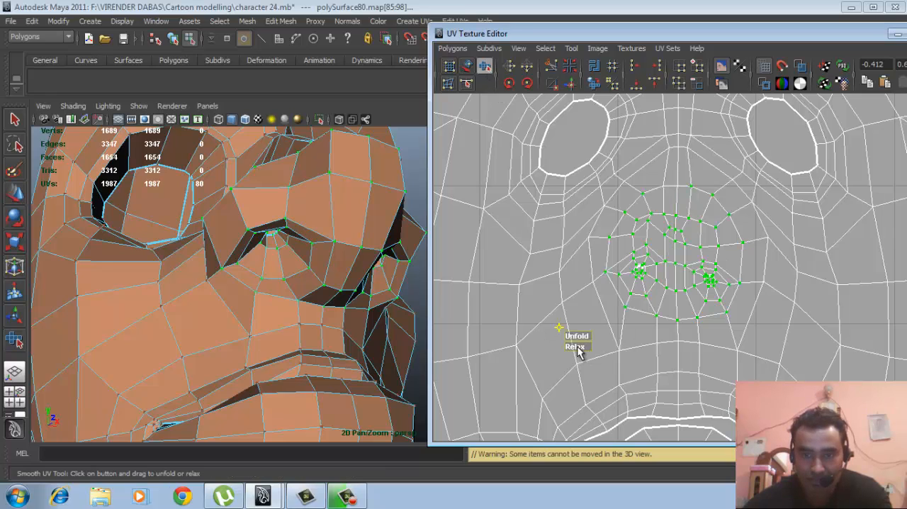
{"action": "left_click_drag", "start_coordinate": [575, 347], "coordinate": [660, 350]}
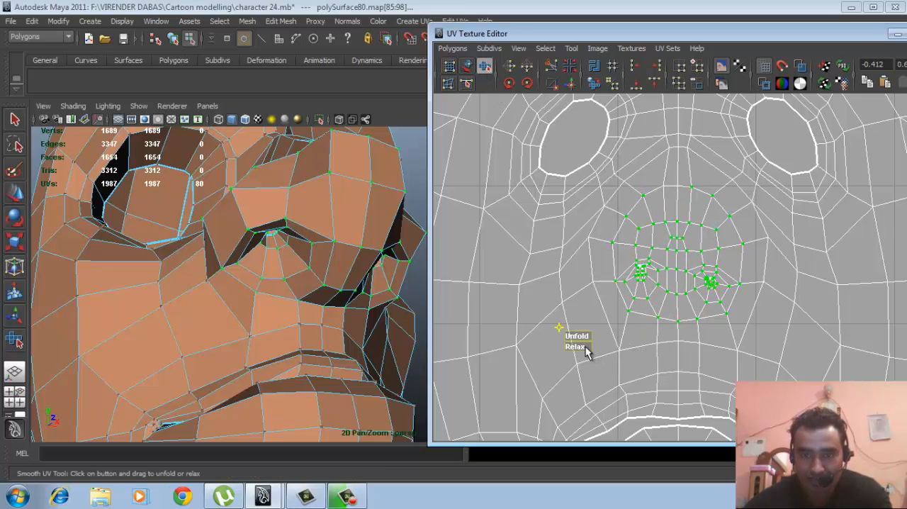
{"action": "left_click_drag", "start_coordinate": [585, 347], "coordinate": [595, 346]}
{"action": "left_click_drag", "start_coordinate": [679, 346], "coordinate": [680, 345]}
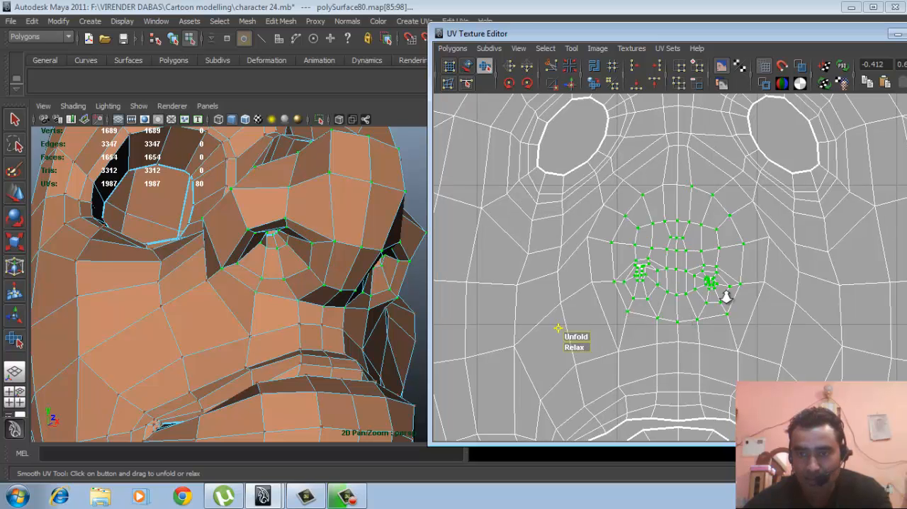
- Add the missed nostril UVs to the nose selection and relax them with the Smooth UV Tool until both nostril openings are even
{"action": "scroll", "coordinate": [713, 293], "scroll_direction": "up", "scroll_amount": 3}
{"action": "scroll", "coordinate": [653, 280], "scroll_direction": "up", "scroll_amount": 4}
{"action": "scroll", "coordinate": [653, 280], "scroll_direction": "up", "scroll_amount": 4}
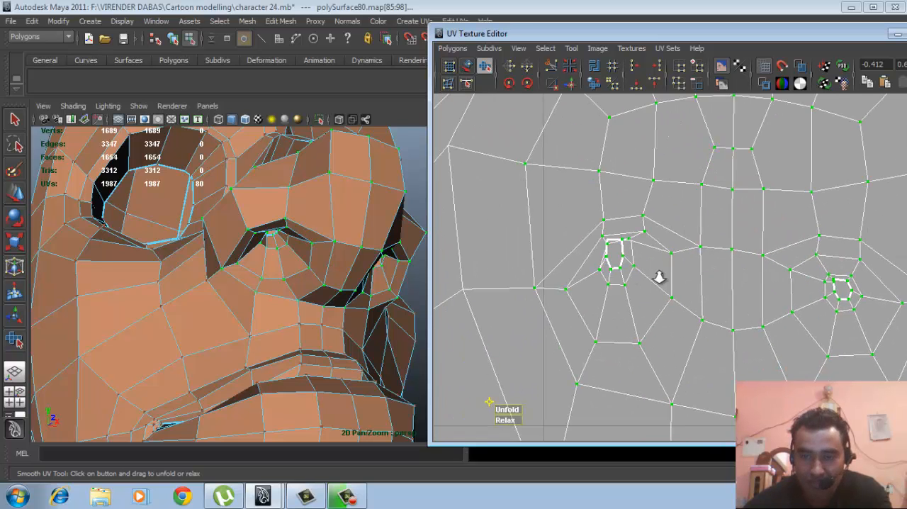
{"action": "left_click_drag", "start_coordinate": [573, 215], "coordinate": [633, 303], "text": "ctrl+shift"}
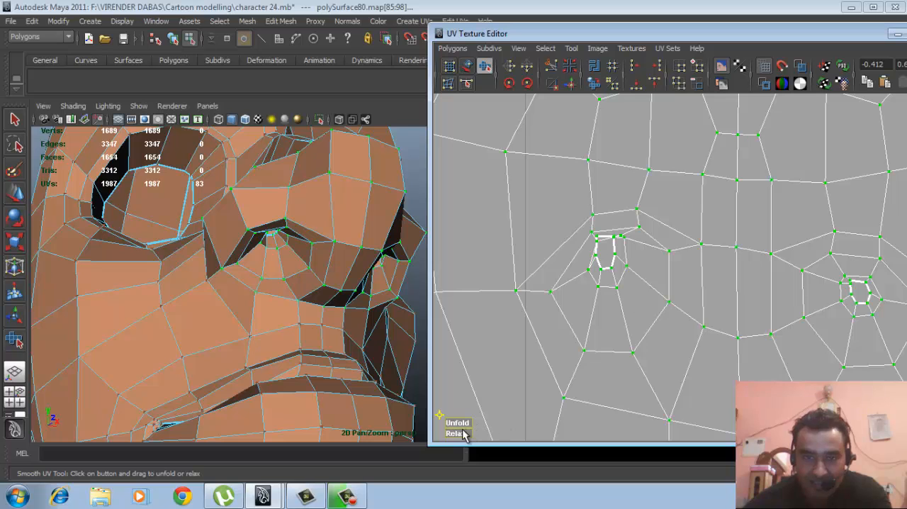
{"action": "scroll", "coordinate": [637, 368], "scroll_direction": "down", "scroll_amount": 3}
{"action": "scroll", "coordinate": [681, 354], "scroll_direction": "down", "scroll_amount": 5}
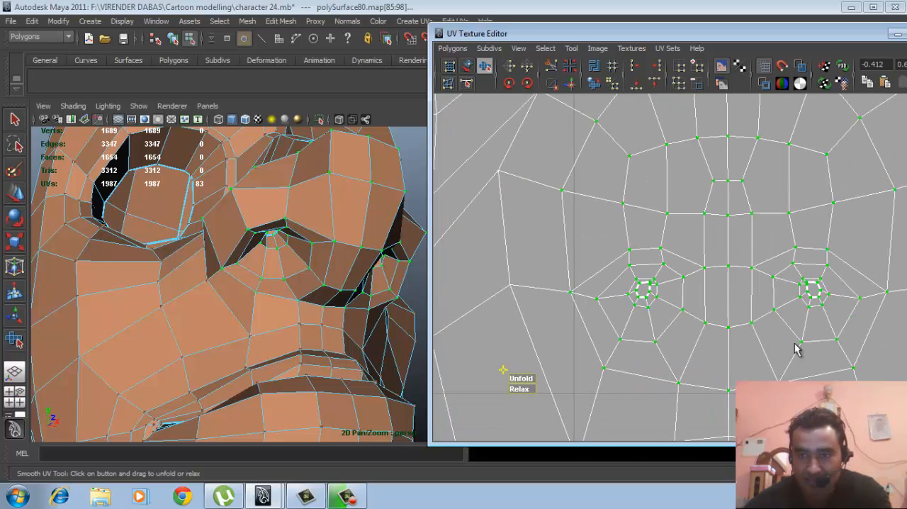
{"action": "scroll", "coordinate": [690, 329], "scroll_direction": "down", "scroll_amount": 4}
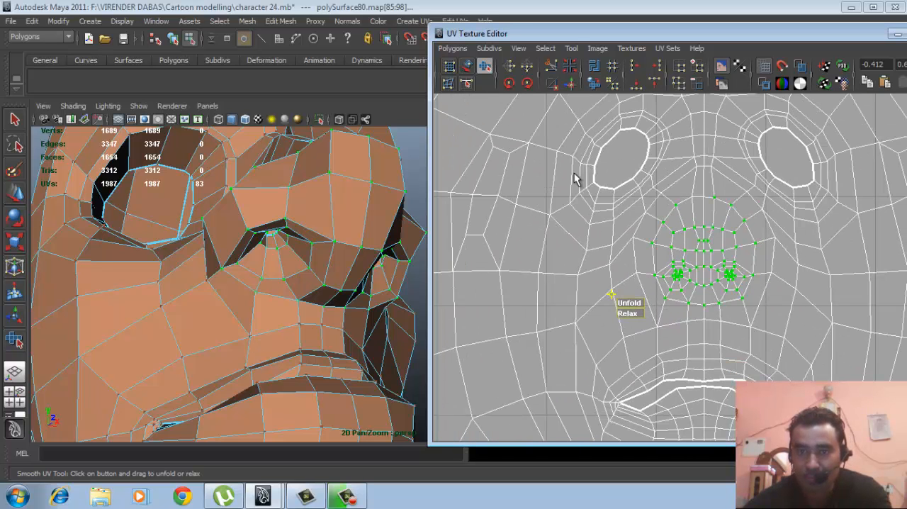
{"action": "scroll", "coordinate": [657, 170], "scroll_direction": "down", "scroll_amount": 3}
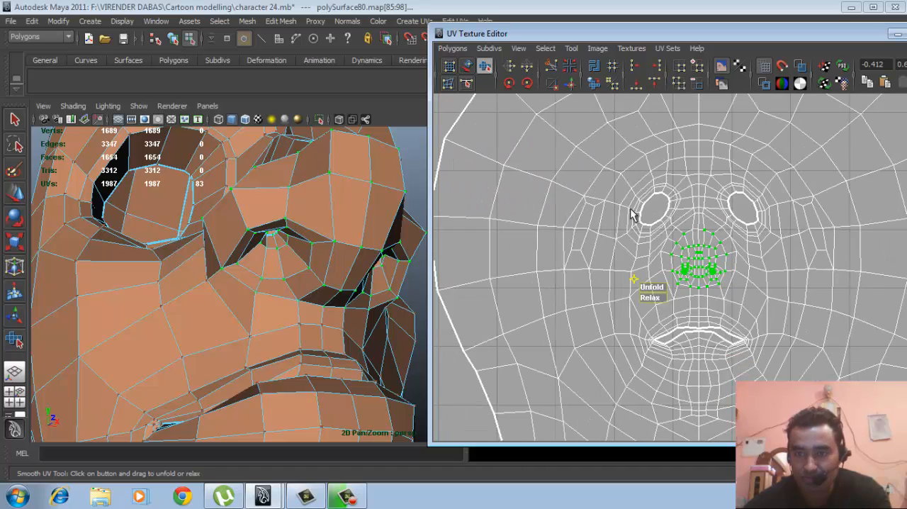
{"action": "scroll", "coordinate": [633, 214], "scroll_direction": "down", "scroll_amount": 6}
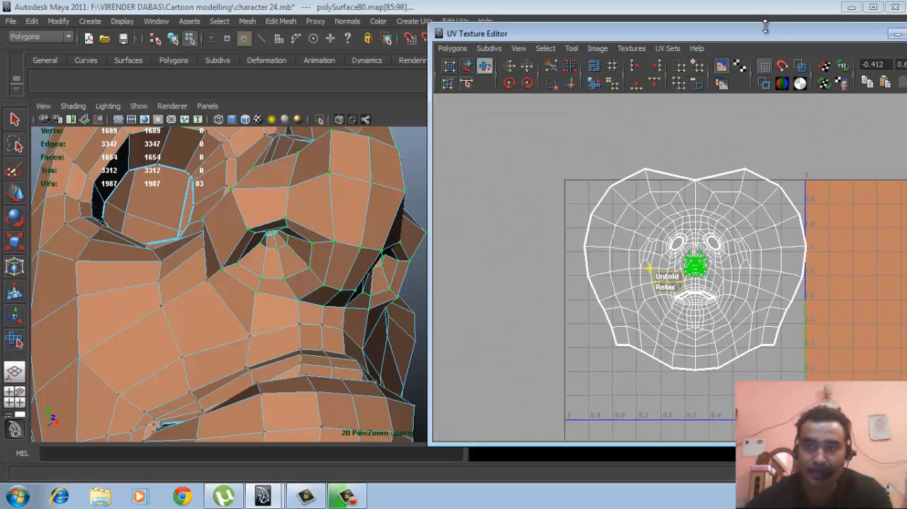
- Put the UV Texture Editor away and return the character mesh to object mode with the upper body in view
{"action": "left_click_drag", "start_coordinate": [765, 27], "coordinate": [616, 24]}
{"action": "left_click", "coordinate": [791, 32]}
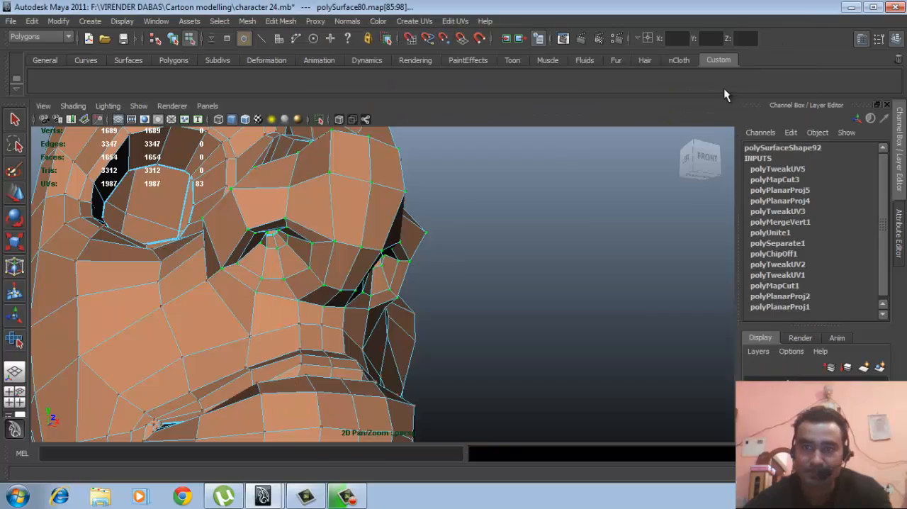
{"action": "right_click_drag", "start_coordinate": [425, 221], "coordinate": [373, 231], "text": "alt"}
{"action": "middle_click_drag", "start_coordinate": [373, 231], "coordinate": [467, 167], "text": "alt"}
{"action": "right_click_drag", "start_coordinate": [453, 177], "coordinate": [326, 234], "text": "alt"}
{"action": "left_click_drag", "start_coordinate": [482, 280], "coordinate": [435, 293], "text": "alt"}
{"action": "middle_click_drag", "start_coordinate": [362, 358], "coordinate": [400, 227], "text": "alt"}
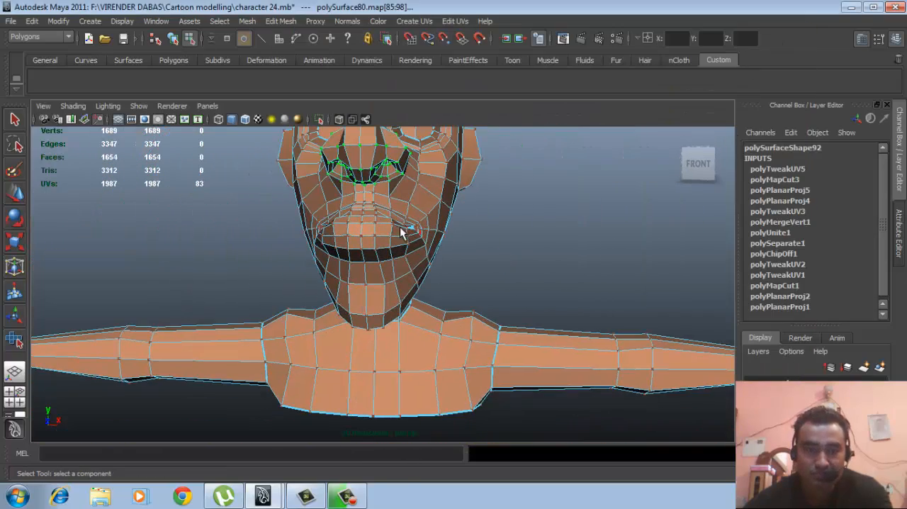
{"action": "middle_click_drag", "start_coordinate": [487, 233], "coordinate": [520, 169], "text": "alt"}
{"action": "right_click_drag", "start_coordinate": [417, 324], "coordinate": [444, 302]}
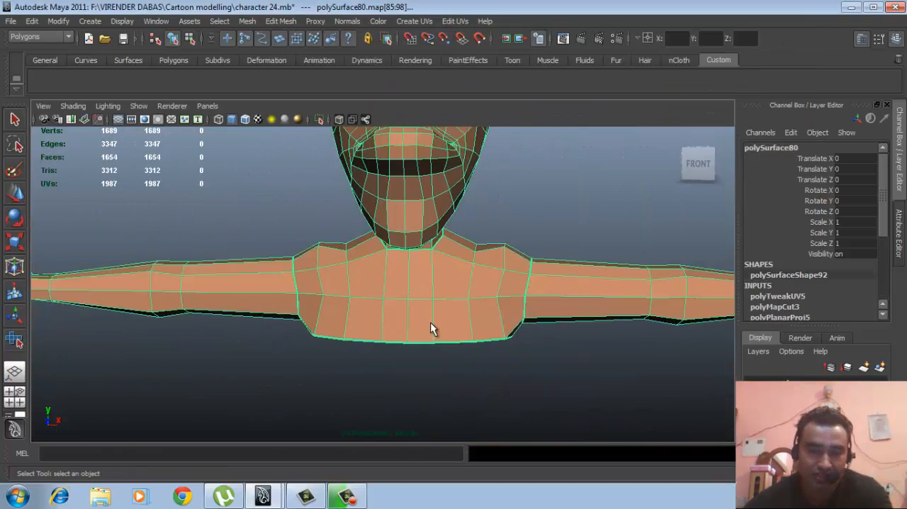
- Select the torso's faces across the chest, back and both shoulders, from the neck base to the lower hem
{"action": "left_click_drag", "start_coordinate": [430, 323], "coordinate": [437, 292], "text": "alt"}
{"action": "right_click_drag", "start_coordinate": [434, 309], "coordinate": [441, 291]}
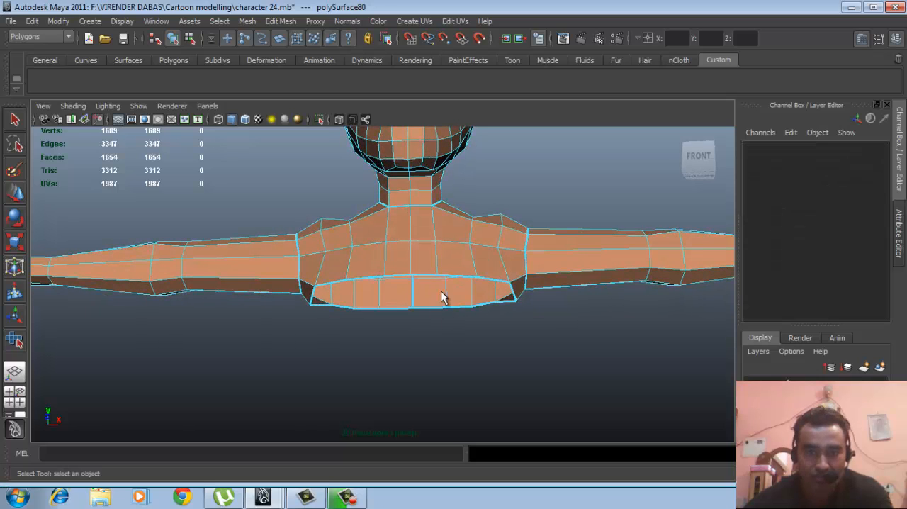
{"action": "left_click_drag", "start_coordinate": [433, 268], "coordinate": [435, 272], "text": "alt"}
{"action": "left_click_drag", "start_coordinate": [371, 230], "coordinate": [471, 331]}
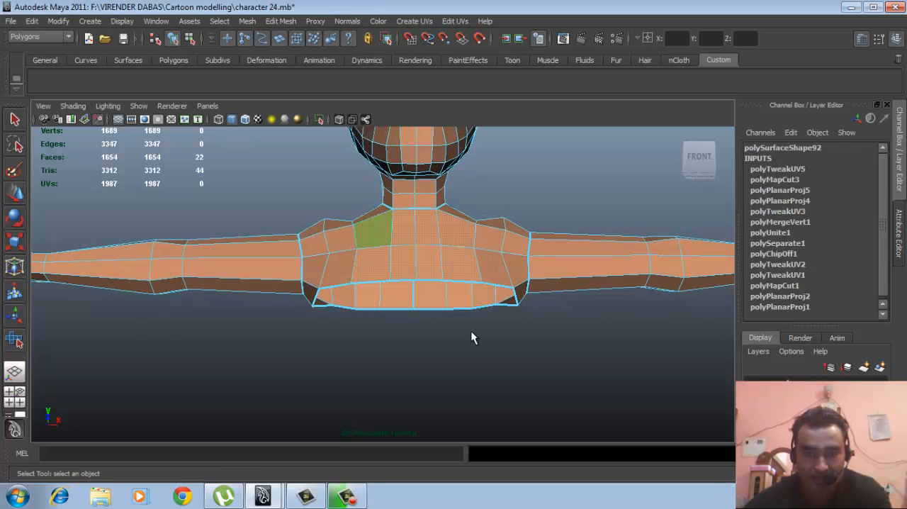
{"action": "left_click_drag", "start_coordinate": [464, 210], "coordinate": [518, 369]}
{"action": "left_click_drag", "start_coordinate": [316, 217], "coordinate": [358, 343], "text": "shift"}
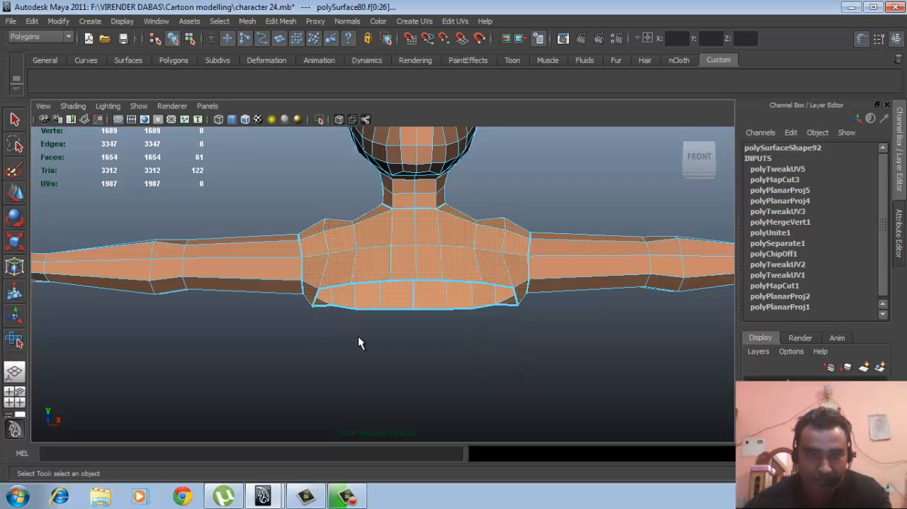
- Deselect the upper arm's faces that were caught in the torso face selection
{"action": "left_click_drag", "start_coordinate": [462, 300], "coordinate": [379, 329], "text": "alt"}
{"action": "middle_click_drag", "start_coordinate": [379, 330], "coordinate": [483, 299], "text": "alt"}
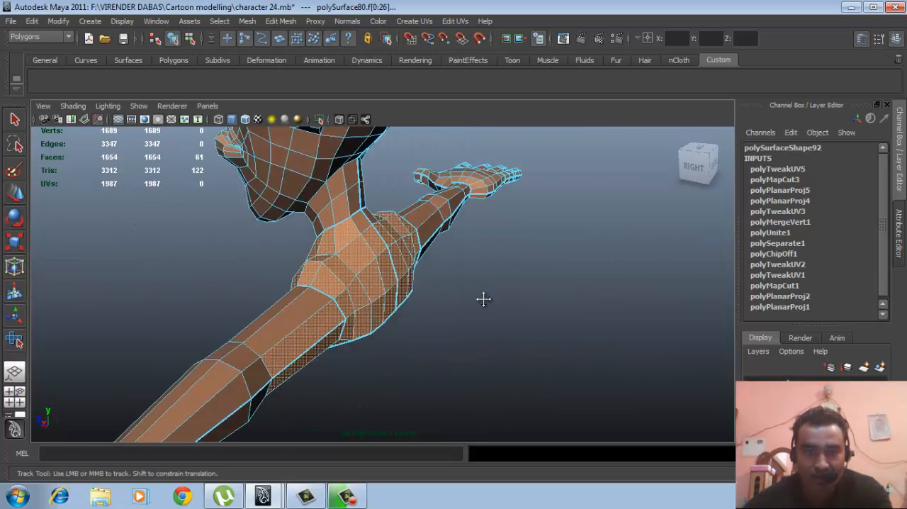
{"action": "left_click_drag", "start_coordinate": [483, 299], "coordinate": [364, 257], "text": "alt"}
{"action": "left_click_drag", "start_coordinate": [198, 217], "coordinate": [237, 343], "text": "ctrl"}
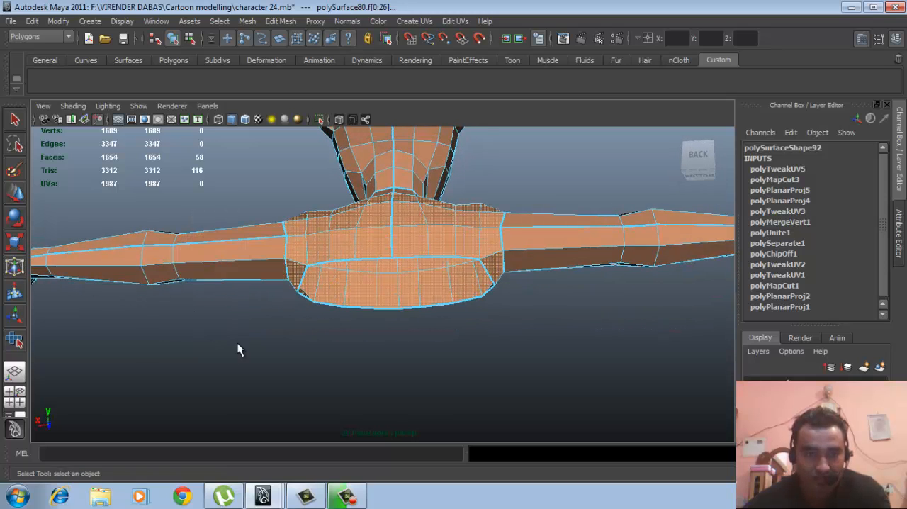
{"action": "left_click_drag", "start_coordinate": [393, 320], "coordinate": [406, 337], "text": "alt"}
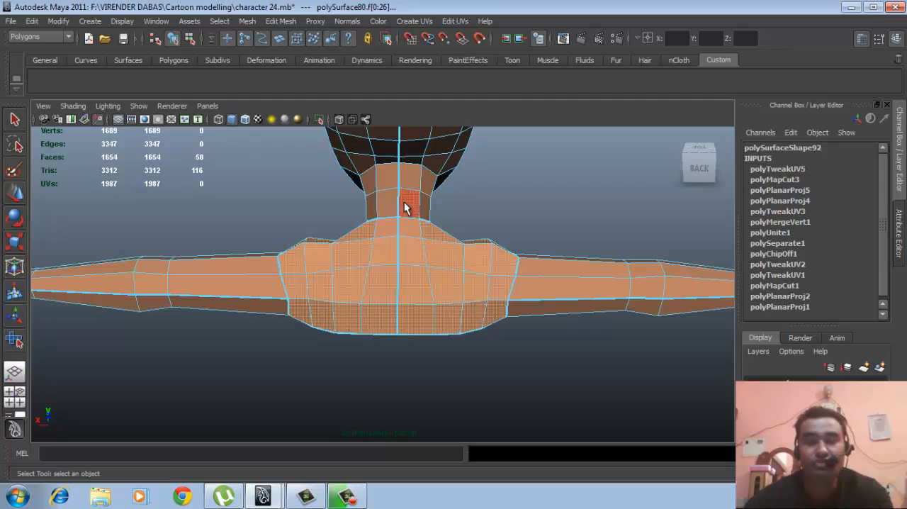
- Check the torso selection in wireframe and add the missing faces at the back of the neck base
{"action": "mouse_move", "coordinate": [463, 304]}
{"action": "left_mouse_down", "text": "alt"}
{"action": "mouse_move", "coordinate": [478, 328]}
{"action": "mouse_move", "coordinate": [427, 338]}
{"action": "mouse_move", "coordinate": [236, 314]}
{"action": "mouse_move", "coordinate": [379, 334]}
{"action": "left_mouse_up", "text": "alt"}
{"action": "key", "text": "4"}
{"action": "mouse_move", "coordinate": [465, 358]}
{"action": "left_mouse_down", "text": "alt"}
{"action": "mouse_move", "coordinate": [419, 318]}
{"action": "mouse_move", "coordinate": [415, 263]}
{"action": "mouse_move", "coordinate": [483, 292]}
{"action": "mouse_move", "coordinate": [513, 324]}
{"action": "mouse_move", "coordinate": [652, 356]}
{"action": "mouse_move", "coordinate": [597, 316]}
{"action": "mouse_move", "coordinate": [607, 330]}
{"action": "mouse_move", "coordinate": [617, 323]}
{"action": "left_mouse_up", "text": "alt"}
{"action": "scroll", "coordinate": [607, 330], "scroll_direction": "up", "scroll_amount": 3}
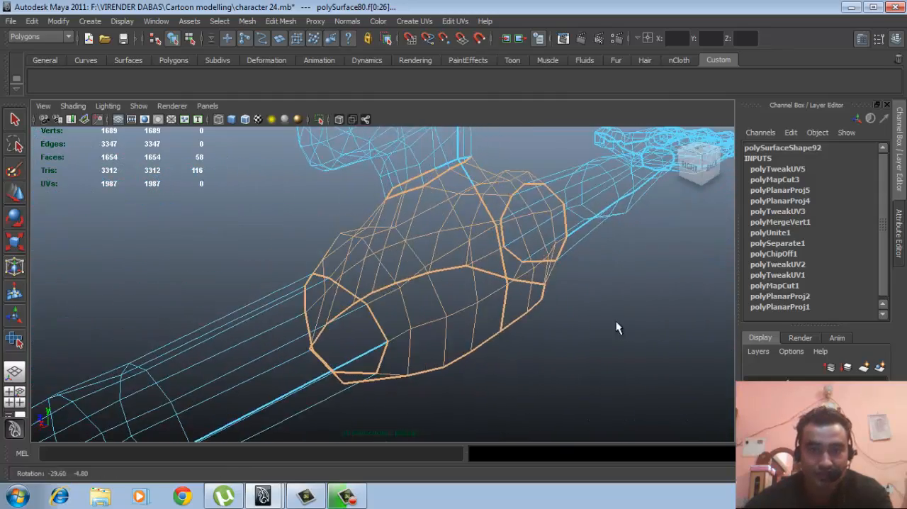
{"action": "middle_click_drag", "start_coordinate": [617, 323], "coordinate": [595, 337], "text": "alt"}
{"action": "scroll", "coordinate": [595, 336], "scroll_direction": "up", "scroll_amount": 1}
{"action": "mouse_move", "coordinate": [594, 337]}
{"action": "left_mouse_down", "text": "alt"}
{"action": "mouse_move", "coordinate": [625, 354]}
{"action": "mouse_move", "coordinate": [530, 360]}
{"action": "left_mouse_up", "text": "alt"}
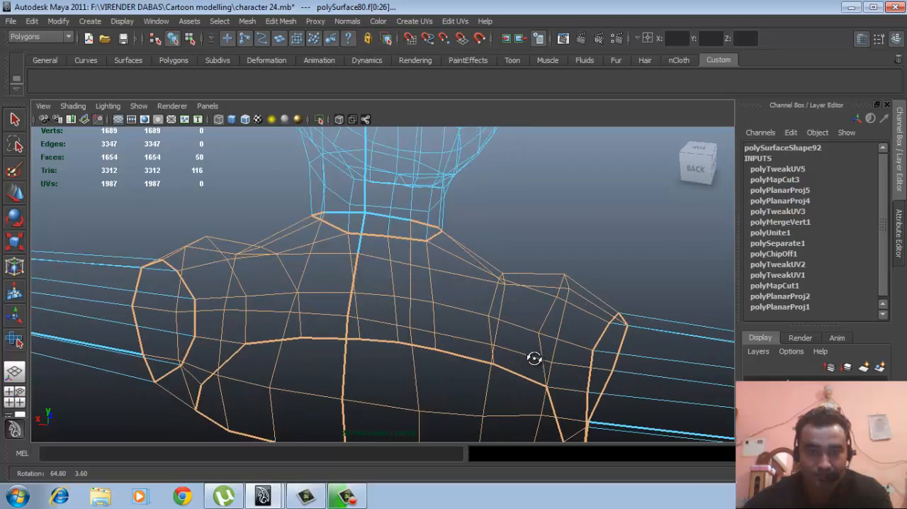
{"action": "key", "text": "5"}
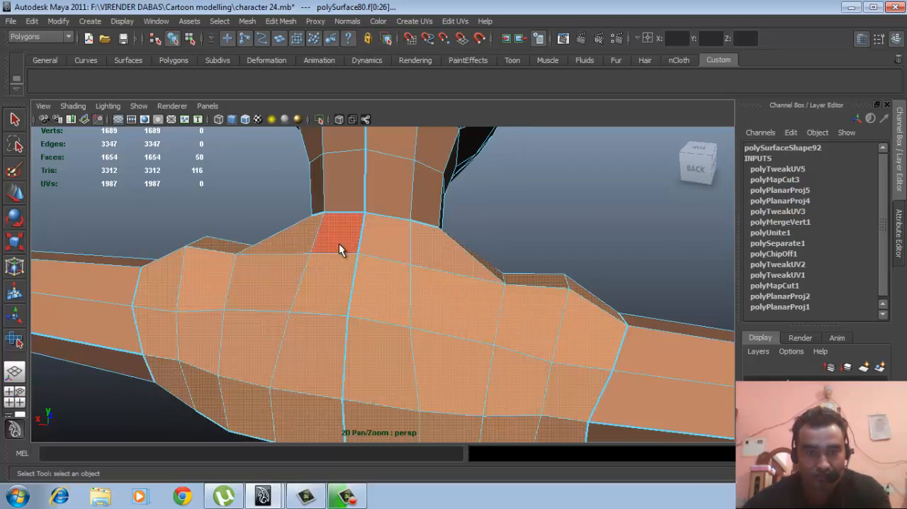
{"action": "left_click_drag", "start_coordinate": [338, 243], "coordinate": [388, 274], "text": "ctrl+shift"}
{"action": "mouse_move", "coordinate": [356, 330]}
{"action": "left_mouse_down", "text": "alt"}
{"action": "mouse_move", "coordinate": [477, 326]}
{"action": "mouse_move", "coordinate": [558, 316]}
{"action": "mouse_move", "coordinate": [573, 304]}
{"action": "left_mouse_up", "text": "alt"}
{"action": "right_click_drag", "start_coordinate": [573, 303], "coordinate": [389, 320], "text": "alt"}
{"action": "middle_click_drag", "start_coordinate": [389, 321], "coordinate": [415, 314], "text": "alt"}
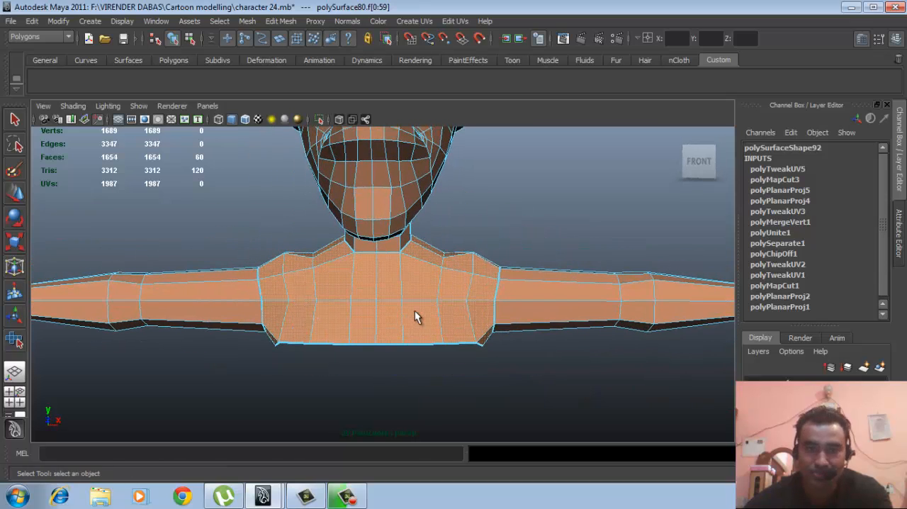
- Planar-map the selected torso faces from the Z axis, fitted to the bounding box, with a projection height of 5.056
{"action": "left_click", "coordinate": [417, 21]}
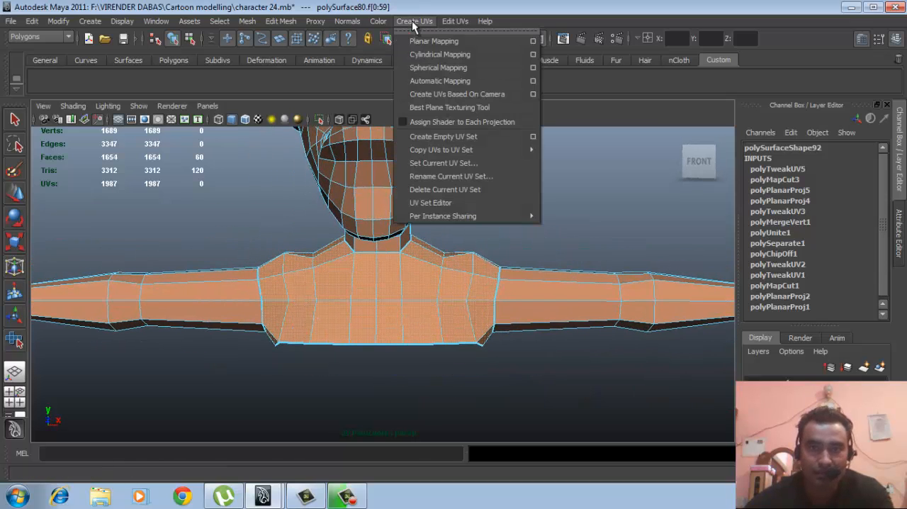
{"action": "left_click", "coordinate": [531, 40]}
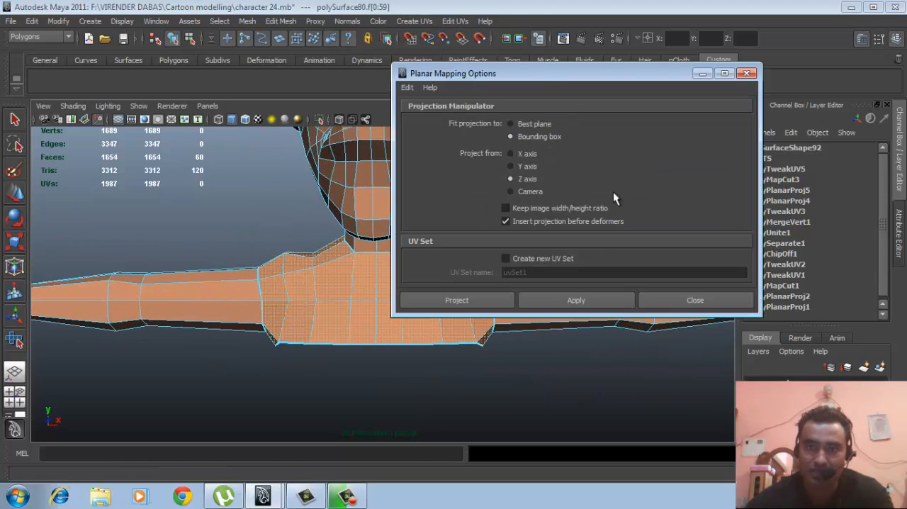
{"action": "left_click", "coordinate": [471, 298]}
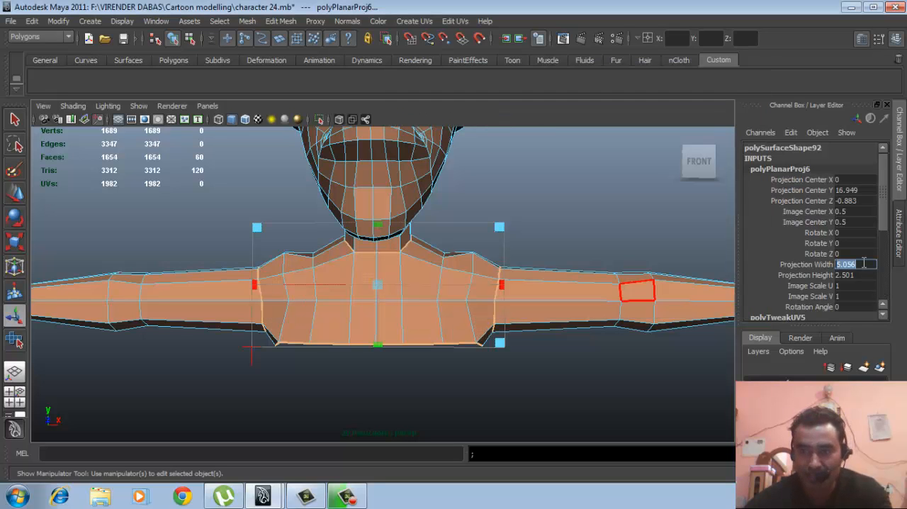
{"action": "left_click", "coordinate": [854, 275]}
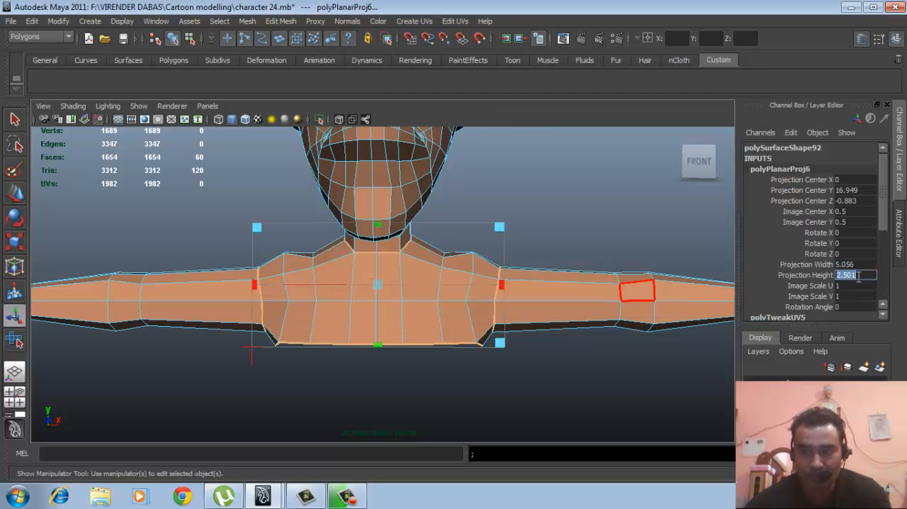
{"action": "key", "text": "Return"}
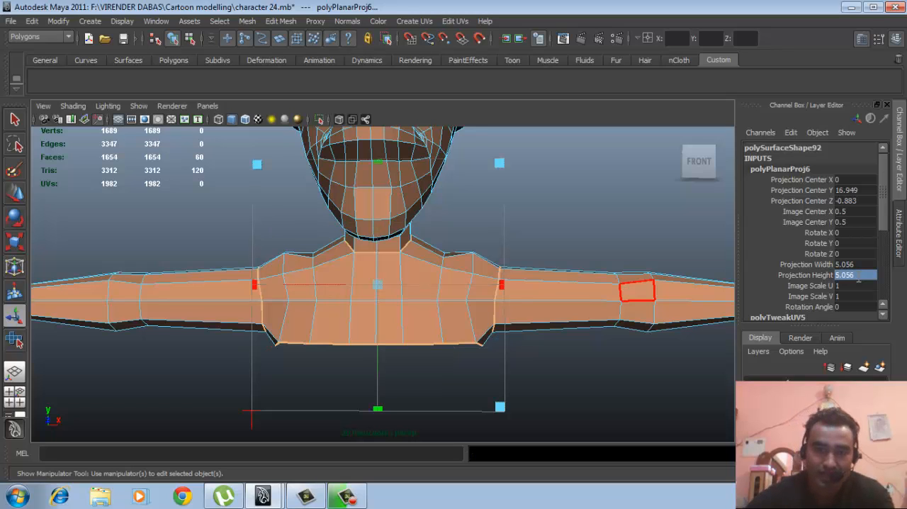
- Reselect the character mesh as an object and open its UV layout in the UV Texture Editor
{"action": "left_click", "coordinate": [510, 225]}
{"action": "left_click", "coordinate": [444, 275]}
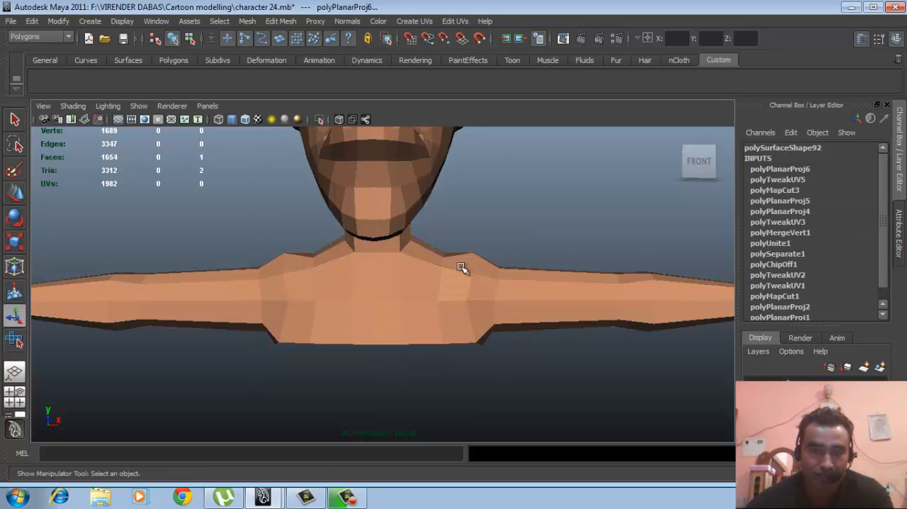
{"action": "left_click", "coordinate": [452, 267]}
{"action": "left_click", "coordinate": [157, 22]}
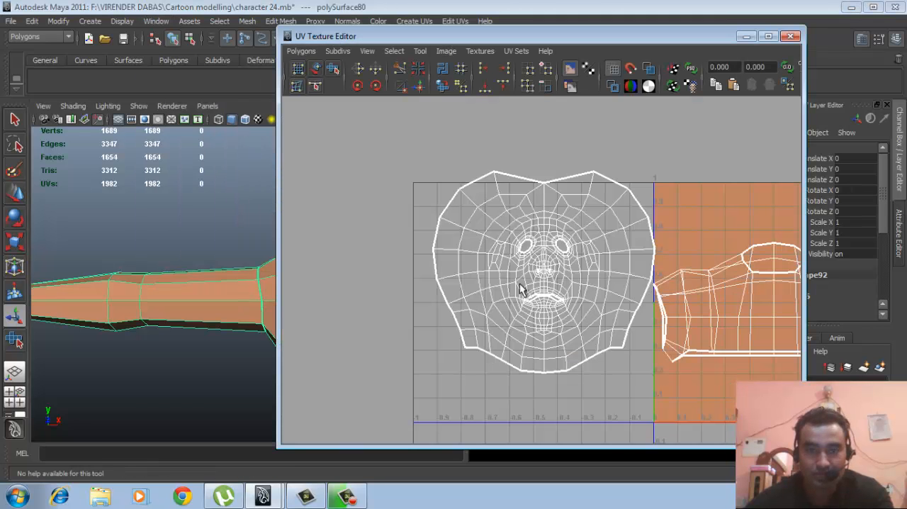
{"action": "right_click_drag", "start_coordinate": [698, 322], "coordinate": [662, 314], "text": "alt"}
{"action": "middle_click_drag", "start_coordinate": [671, 322], "coordinate": [490, 268], "text": "alt"}
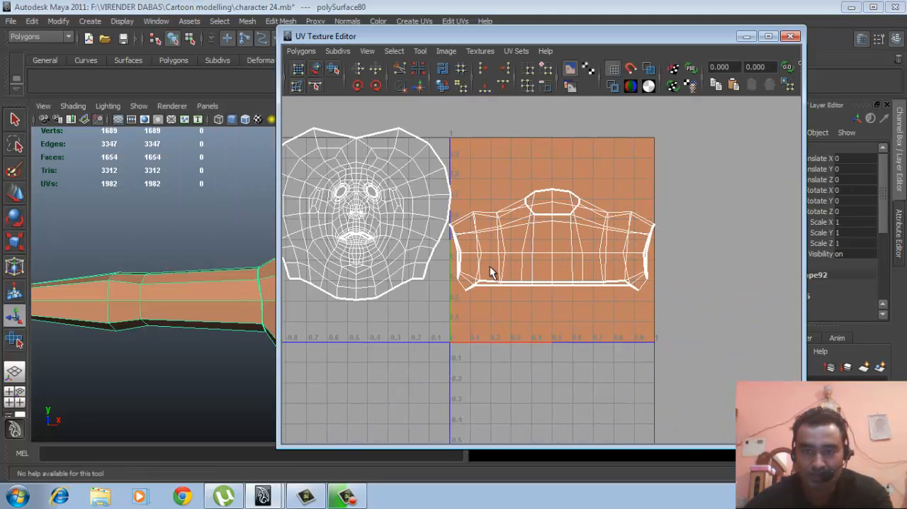
- Select the whole torso UV shell and move it horizontally away from the head shell, across the far edge of the texture square
{"action": "right_click_drag", "start_coordinate": [490, 267], "coordinate": [566, 274], "text": "alt"}
{"action": "middle_click_drag", "start_coordinate": [566, 275], "coordinate": [548, 292], "text": "alt"}
{"action": "right_click_drag", "start_coordinate": [547, 292], "coordinate": [601, 284], "text": "alt"}
{"action": "left_click_drag", "start_coordinate": [599, 284], "coordinate": [564, 264]}
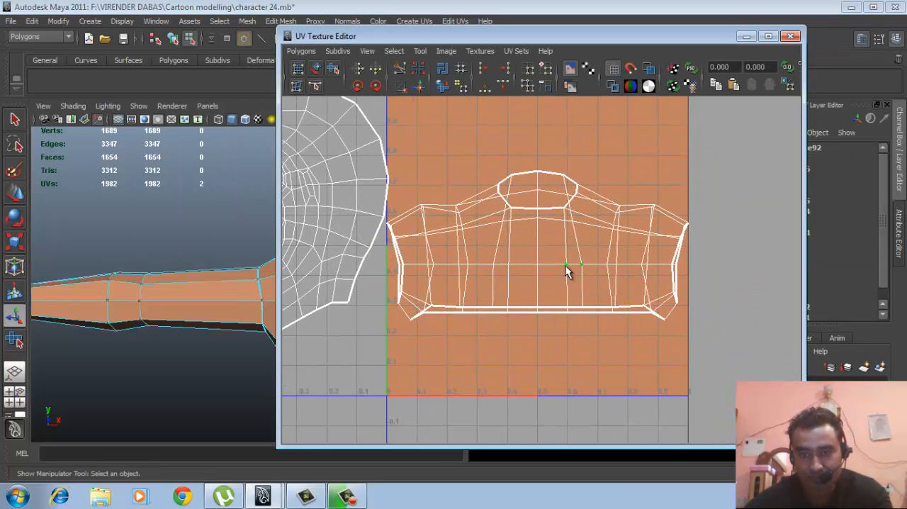
{"action": "right_click_drag", "start_coordinate": [564, 267], "coordinate": [604, 255], "text": "ctrl"}
{"action": "key", "text": "w"}
{"action": "right_click_drag", "start_coordinate": [635, 303], "coordinate": [535, 284], "text": "alt"}
{"action": "left_click_drag", "start_coordinate": [499, 245], "coordinate": [650, 223]}
{"action": "middle_click_drag", "start_coordinate": [661, 262], "coordinate": [593, 284], "text": "alt"}
{"action": "right_click_drag", "start_coordinate": [592, 284], "coordinate": [628, 288], "text": "alt"}
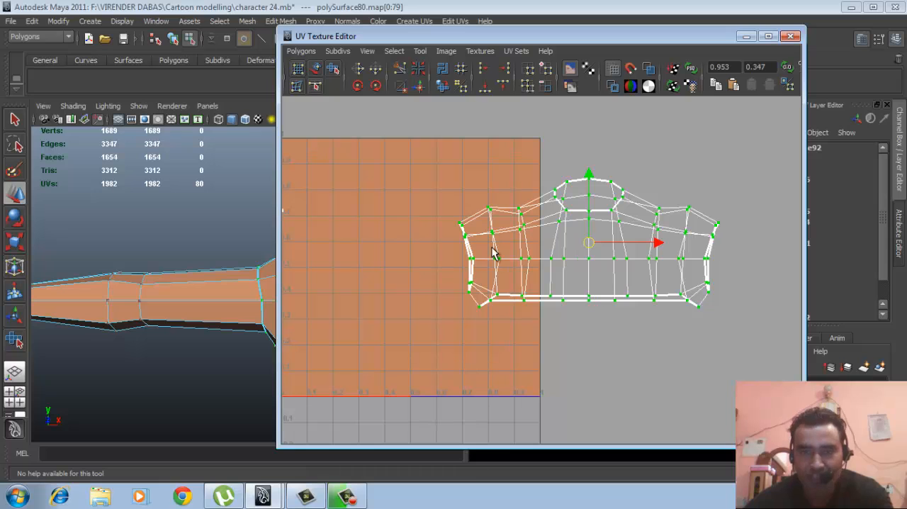
- Minimize the UV Texture Editor and select the vertical edges down the middle of the torso's back, from the hem to the neck
{"action": "left_click", "coordinate": [747, 37]}
{"action": "left_click_drag", "start_coordinate": [463, 284], "coordinate": [458, 332], "text": "alt"}
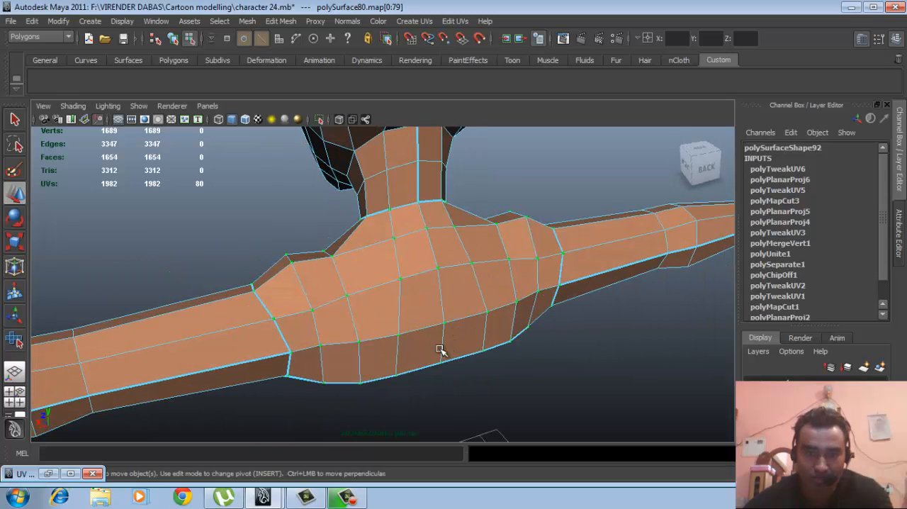
{"action": "left_click", "coordinate": [443, 342]}
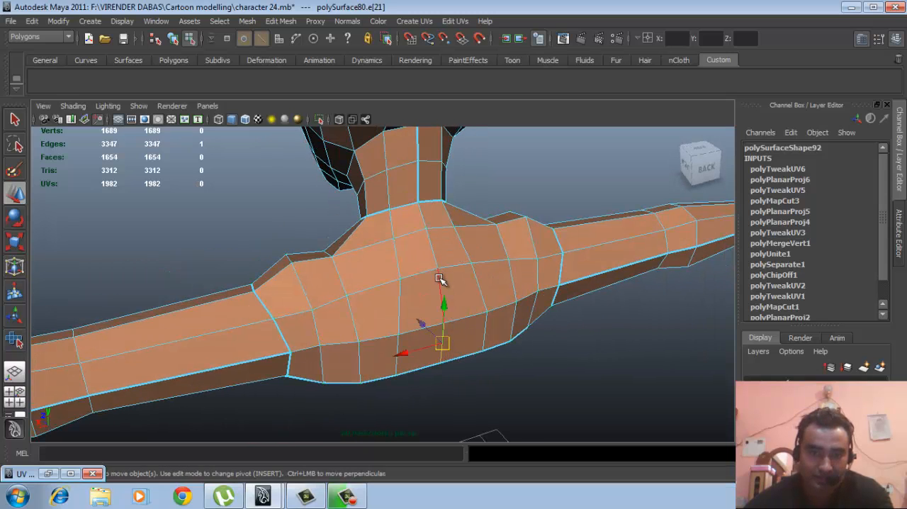
{"action": "left_click", "coordinate": [440, 280], "text": "shift"}
{"action": "left_click", "coordinate": [432, 228], "text": "shift"}
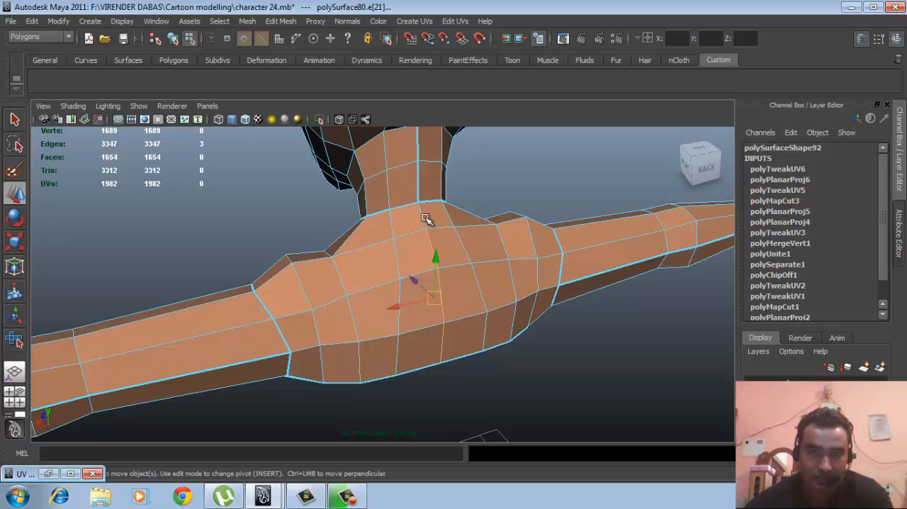
{"action": "left_click", "coordinate": [444, 213], "text": "shift"}
{"action": "left_click_drag", "start_coordinate": [429, 285], "coordinate": [454, 217], "text": "alt"}
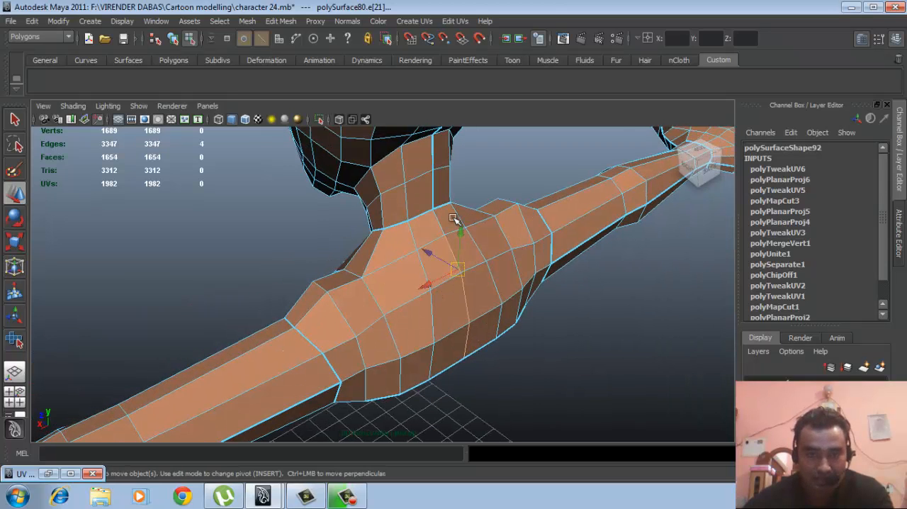
{"action": "left_click", "coordinate": [439, 221], "text": "shift"}
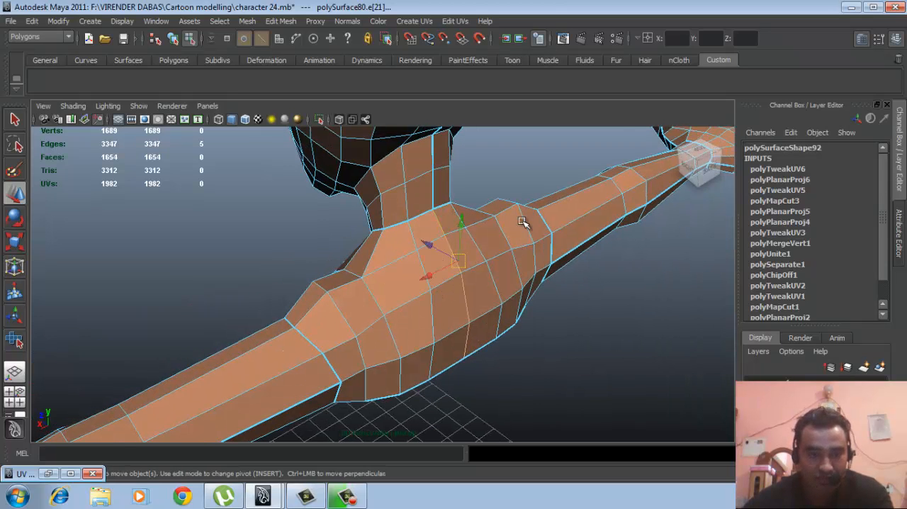
- Deselect the stray edge in wireframe so only the back's centre seam edges stay selected
{"action": "key", "text": "4"}
{"action": "mouse_move", "coordinate": [457, 299]}
{"action": "left_mouse_down", "text": "alt"}
{"action": "mouse_move", "coordinate": [416, 328]}
{"action": "mouse_move", "coordinate": [500, 300]}
{"action": "mouse_move", "coordinate": [463, 306]}
{"action": "mouse_move", "coordinate": [437, 222]}
{"action": "left_mouse_up", "text": "alt"}
{"action": "left_click", "coordinate": [418, 297], "text": "shift"}
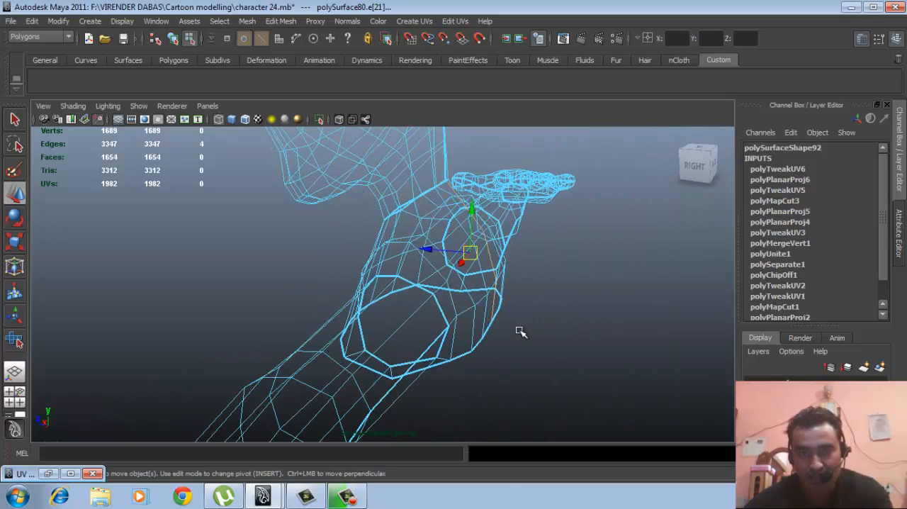
- Cut the UVs along the selected centre seam edges of the torso's back
{"action": "left_click_drag", "start_coordinate": [516, 330], "coordinate": [452, 330], "text": "alt"}
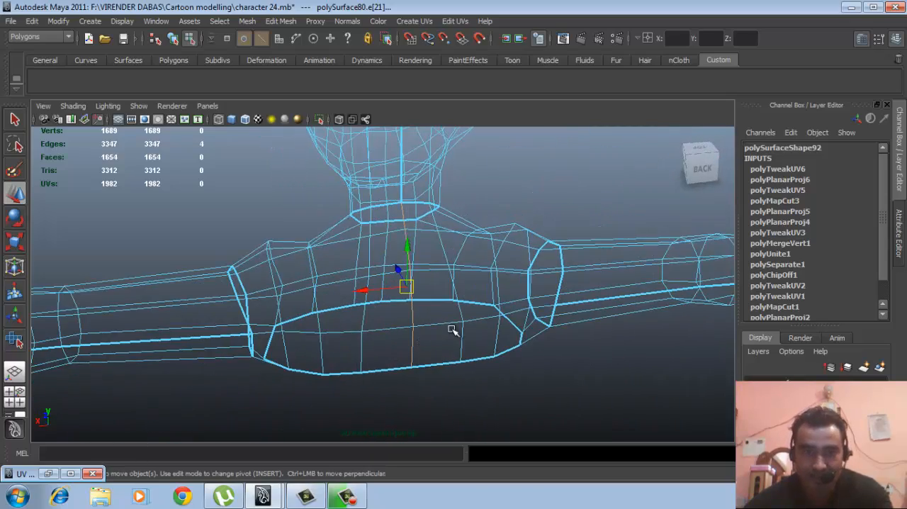
{"action": "left_click", "coordinate": [49, 473]}
{"action": "left_click", "coordinate": [302, 54]}
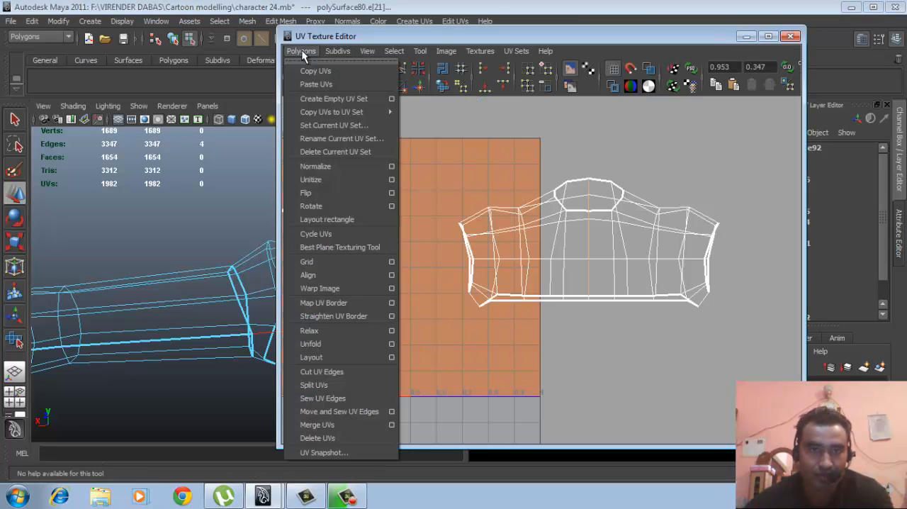
{"action": "left_click", "coordinate": [307, 373]}
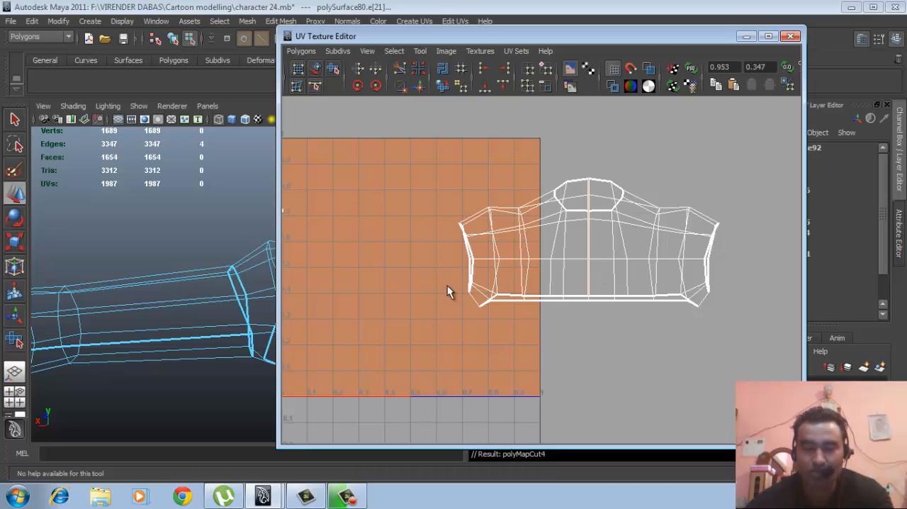
- Select all UVs of the torso shell and unfold them into a flat, open shape with the Smooth UV Tool
{"action": "scroll", "coordinate": [543, 262], "scroll_direction": "down", "scroll_amount": 1}
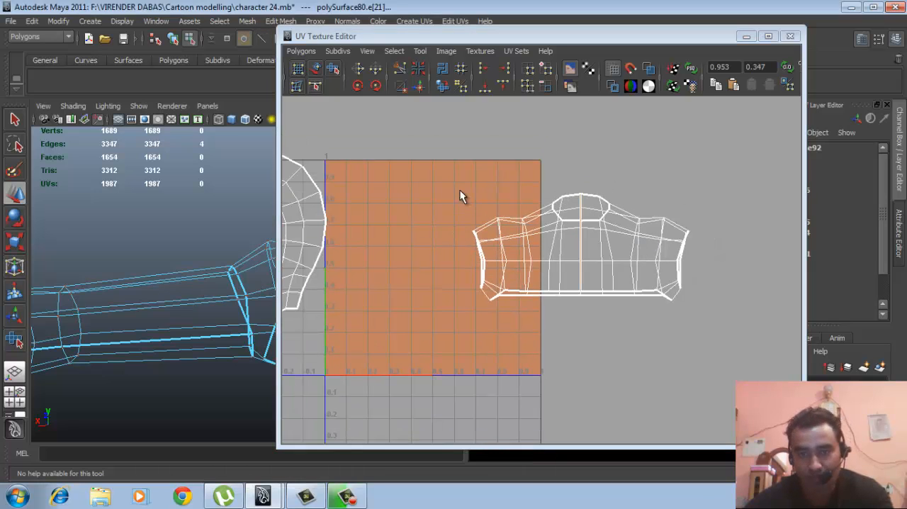
{"action": "left_click_drag", "start_coordinate": [454, 180], "coordinate": [643, 322]}
{"action": "left_click_drag", "start_coordinate": [712, 363], "coordinate": [712, 363]}
{"action": "key", "text": "w"}
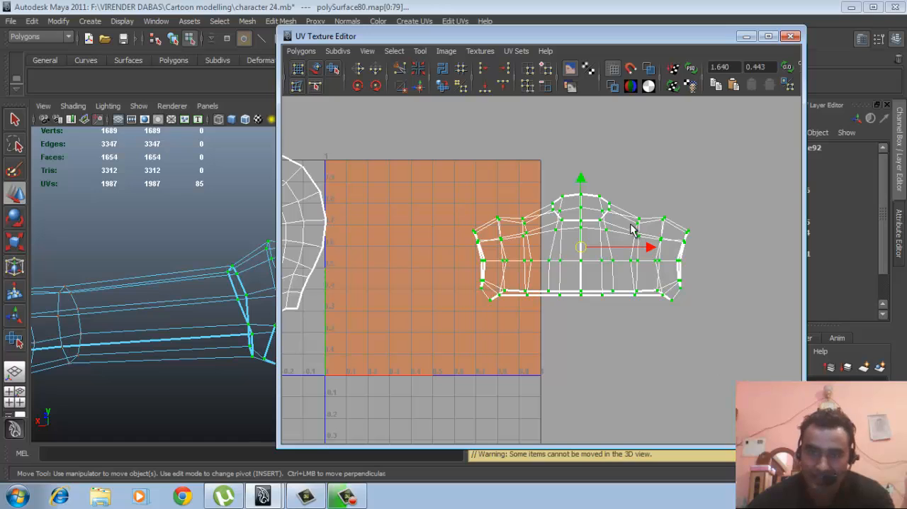
{"action": "right_click_drag", "start_coordinate": [628, 237], "coordinate": [659, 216], "text": "ctrl"}
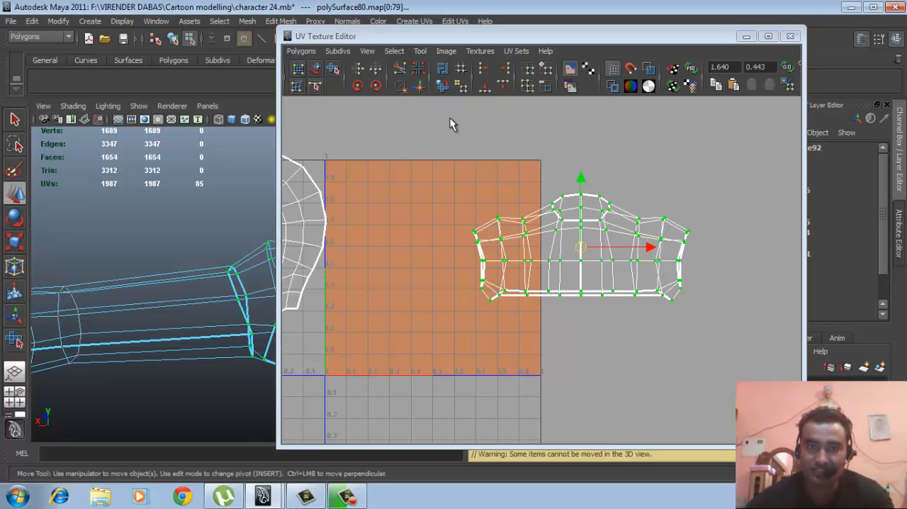
{"action": "left_click", "coordinate": [333, 70]}
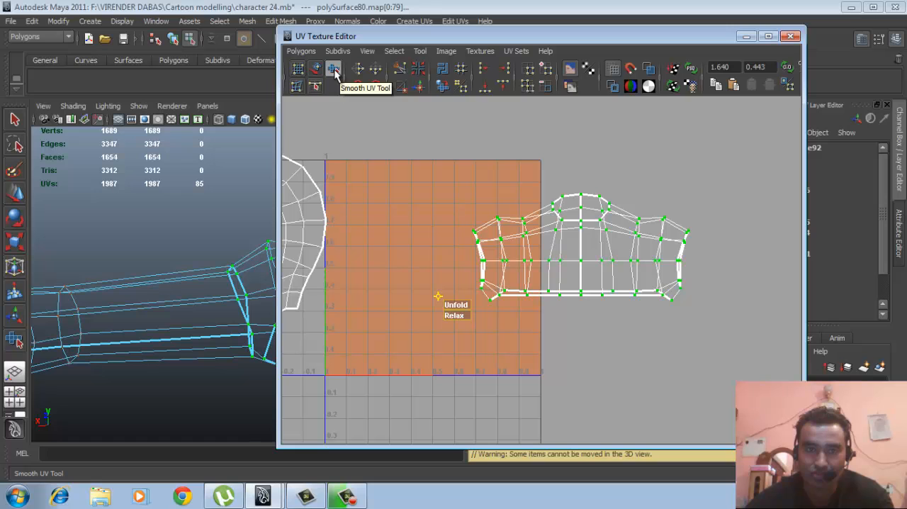
{"action": "left_click_drag", "start_coordinate": [455, 310], "coordinate": [506, 301]}
{"action": "left_click_drag", "start_coordinate": [676, 301], "coordinate": [678, 297]}
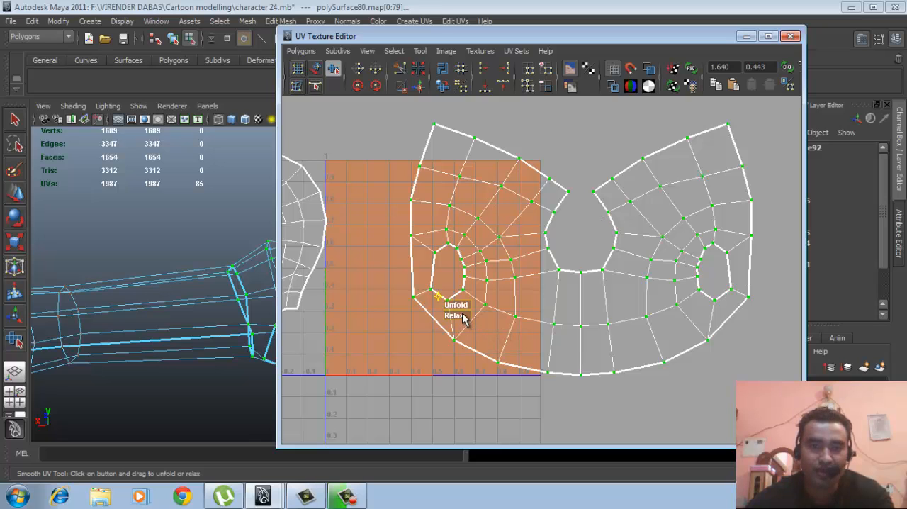
{"action": "left_click_drag", "start_coordinate": [459, 323], "coordinate": [493, 323]}
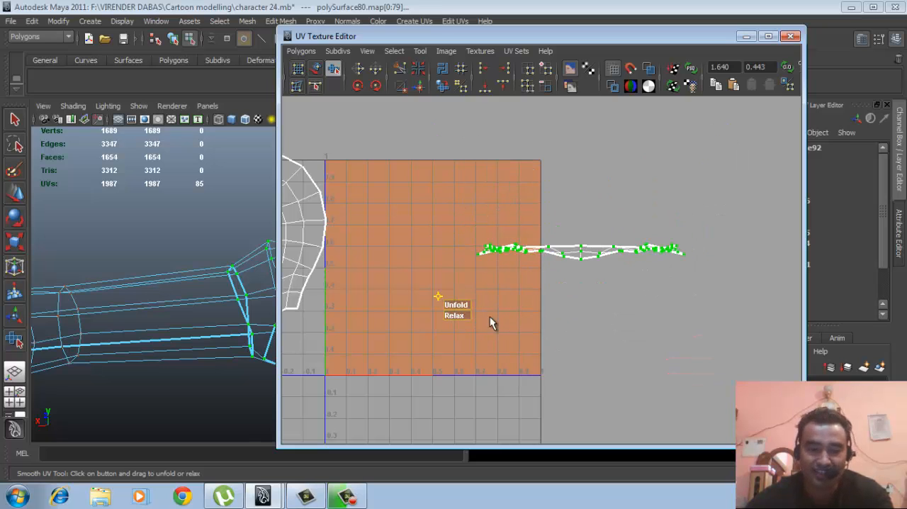
{"action": "key", "text": "ctrl+z"}
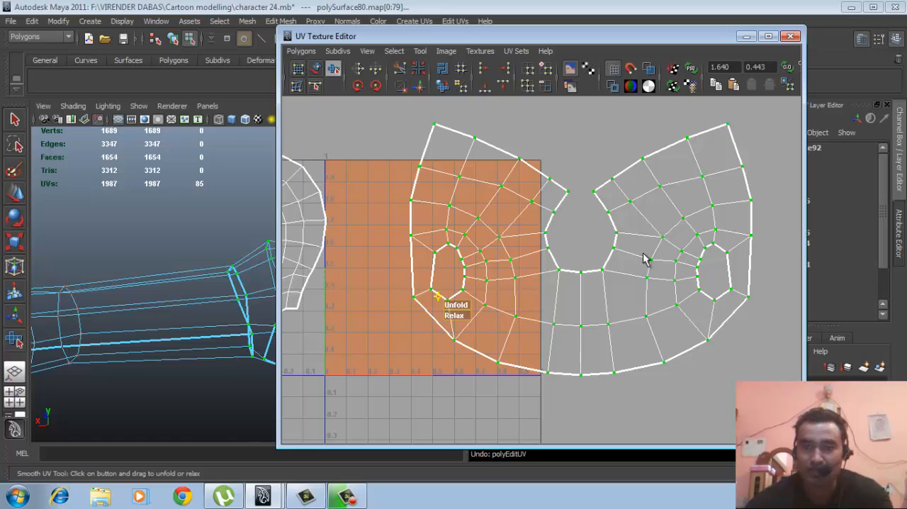
- Close the UV Texture Editor and display the character shaded
{"action": "left_click", "coordinate": [791, 37]}
{"action": "mouse_move", "coordinate": [450, 263]}
{"action": "left_mouse_down", "text": "alt"}
{"action": "mouse_move", "coordinate": [436, 282]}
{"action": "mouse_move", "coordinate": [500, 308]}
{"action": "mouse_move", "coordinate": [356, 306]}
{"action": "mouse_move", "coordinate": [416, 304]}
{"action": "mouse_move", "coordinate": [504, 237]}
{"action": "left_mouse_up", "text": "alt"}
{"action": "key", "text": "5"}
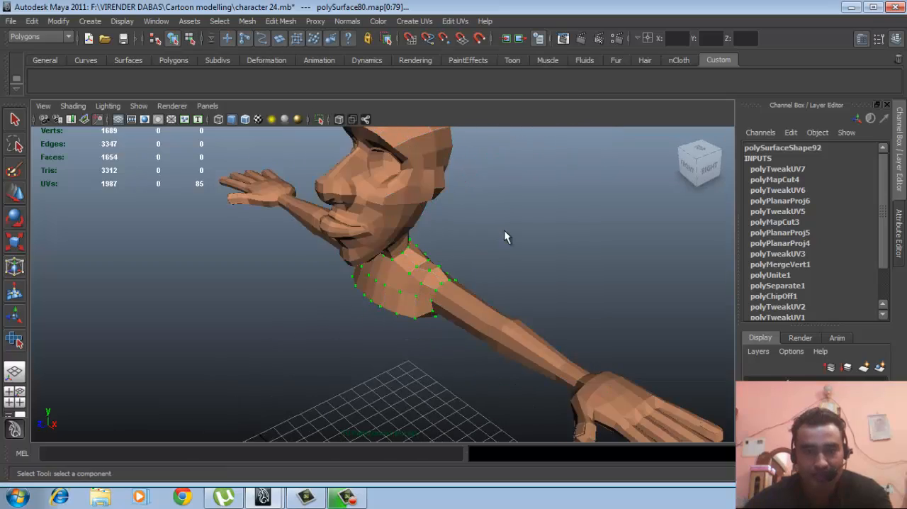
- Clear the UV selection and select all faces of the character's left arm from the shoulder seam to the wrist
{"action": "left_click_drag", "start_coordinate": [429, 308], "coordinate": [504, 308], "text": "alt"}
{"action": "middle_click_drag", "start_coordinate": [457, 312], "coordinate": [403, 305], "text": "alt"}
{"action": "right_click_drag", "start_coordinate": [403, 306], "coordinate": [429, 301], "text": "alt"}
{"action": "right_click_drag", "start_coordinate": [418, 282], "coordinate": [436, 276]}
{"action": "middle_click_drag", "start_coordinate": [424, 287], "coordinate": [375, 271], "text": "alt"}
{"action": "right_click_drag", "start_coordinate": [443, 304], "coordinate": [451, 294]}
{"action": "left_click_drag", "start_coordinate": [451, 268], "coordinate": [446, 284], "text": "alt"}
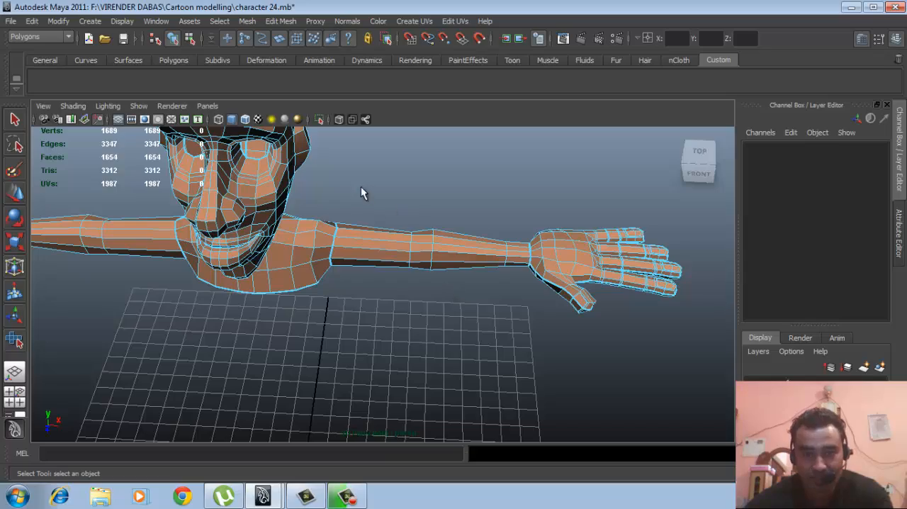
{"action": "left_click_drag", "start_coordinate": [511, 321], "coordinate": [490, 319]}
{"action": "right_click_drag", "start_coordinate": [490, 320], "coordinate": [479, 306], "text": "alt"}
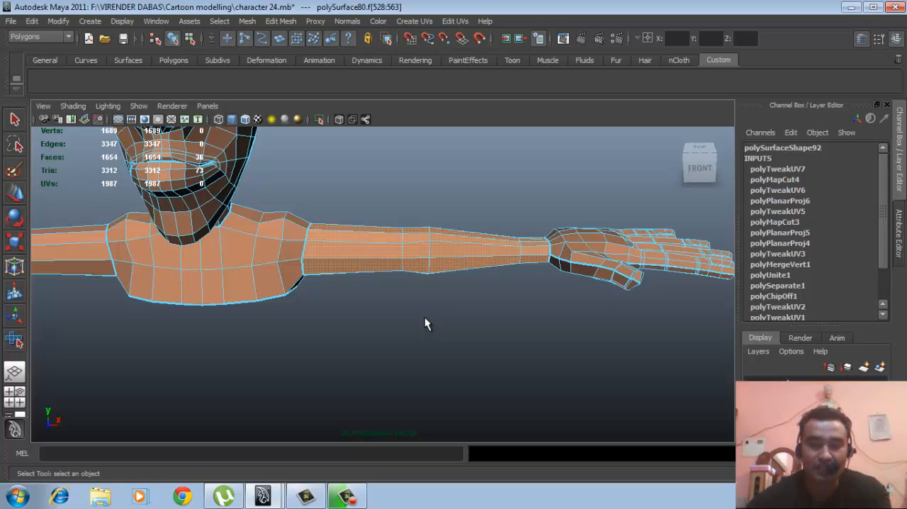
{"action": "left_click_drag", "start_coordinate": [471, 307], "coordinate": [464, 313], "text": "alt"}
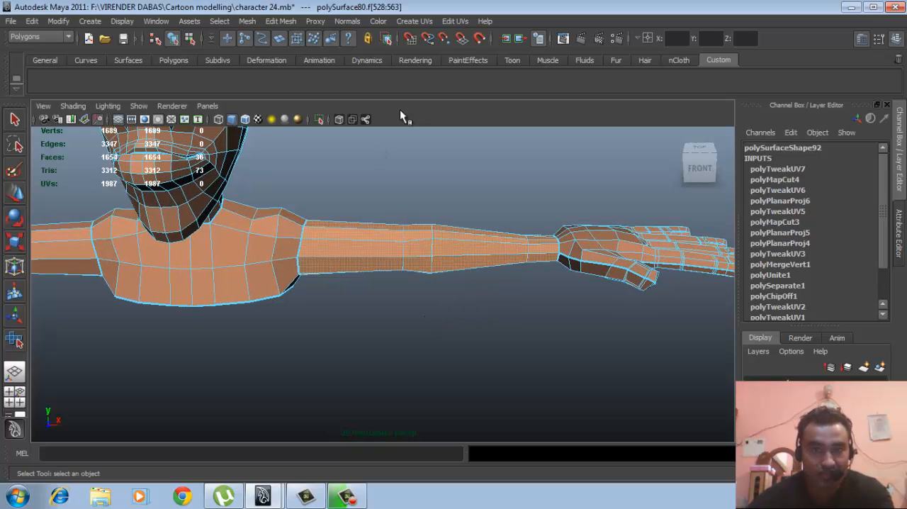
- Reset the Cylindrical Mapping options to their defaults and project cylindrical UVs onto the selected arm faces
{"action": "left_click", "coordinate": [414, 21]}
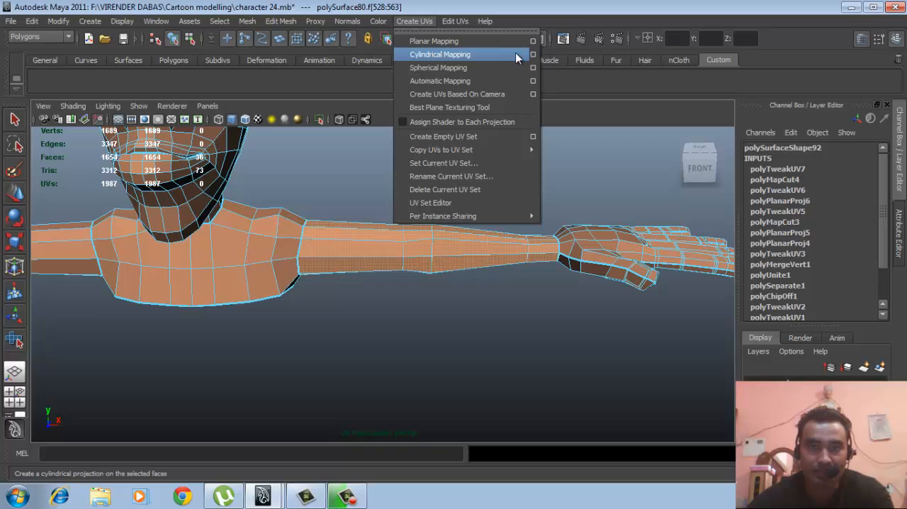
{"action": "left_click", "coordinate": [533, 54]}
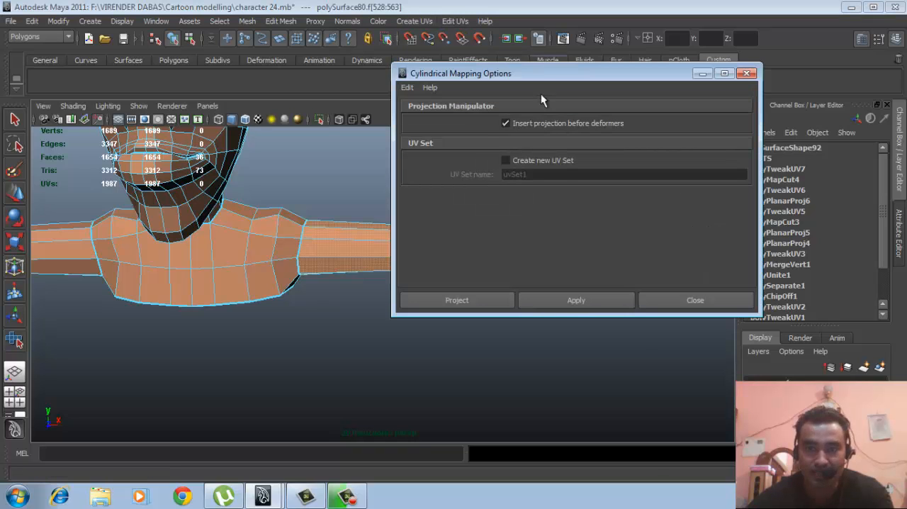
{"action": "left_click", "coordinate": [407, 88]}
{"action": "left_click", "coordinate": [433, 115]}
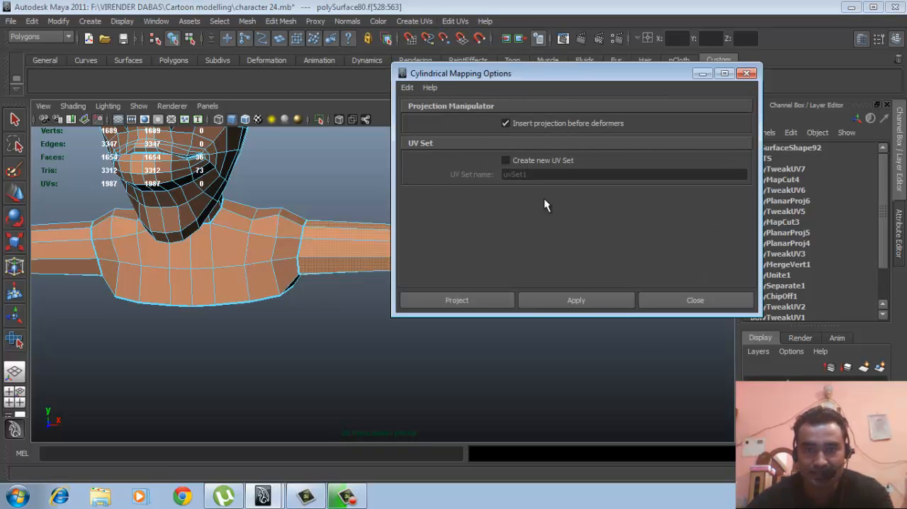
{"action": "left_click", "coordinate": [472, 302]}
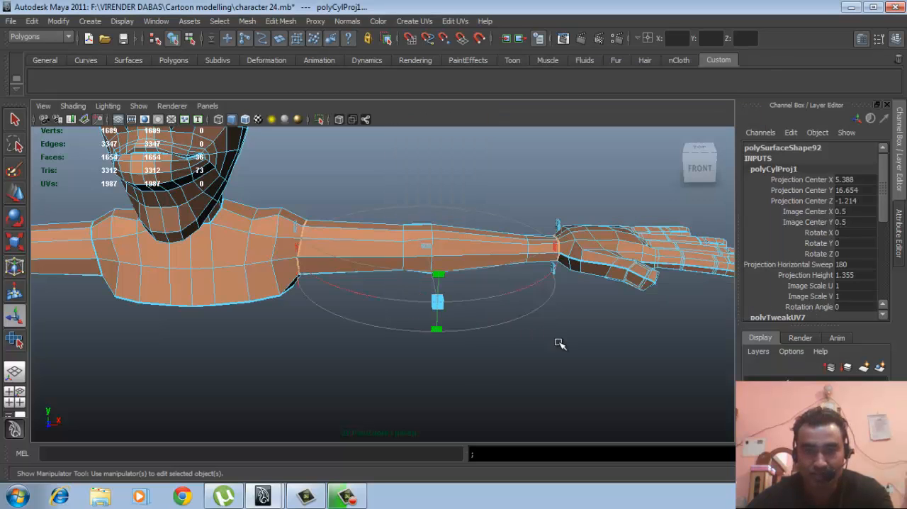
- Zoom in on the armpit end of the cylindrical projection and switch its manipulator to transform mode
{"action": "left_click_drag", "start_coordinate": [559, 340], "coordinate": [579, 362], "text": "alt"}
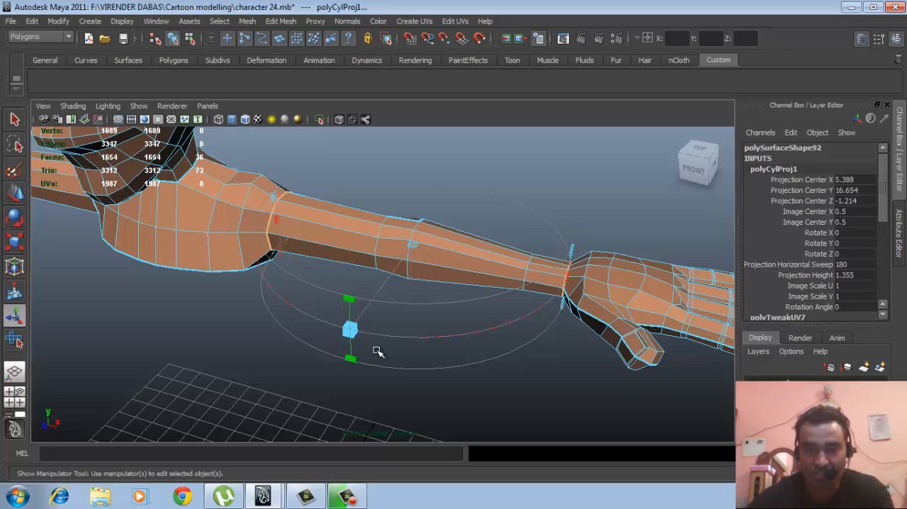
{"action": "left_click_drag", "start_coordinate": [422, 368], "coordinate": [408, 347], "text": "alt"}
{"action": "right_click_drag", "start_coordinate": [409, 346], "coordinate": [451, 338], "text": "alt"}
{"action": "middle_click_drag", "start_coordinate": [451, 338], "coordinate": [560, 325], "text": "alt"}
{"action": "right_click_drag", "start_coordinate": [560, 324], "coordinate": [583, 361], "text": "alt"}
{"action": "left_click_drag", "start_coordinate": [352, 353], "coordinate": [374, 335], "text": "alt"}
{"action": "right_click_drag", "start_coordinate": [401, 350], "coordinate": [430, 366], "text": "alt"}
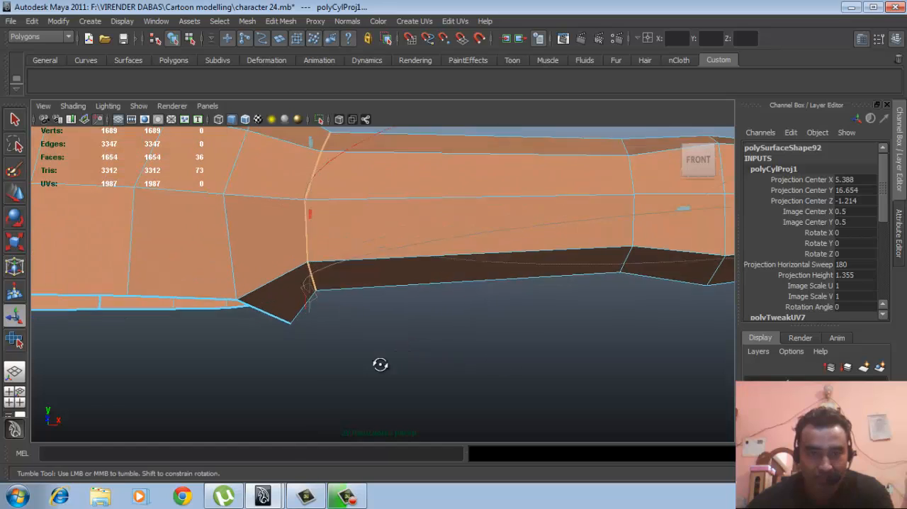
{"action": "left_click_drag", "start_coordinate": [378, 364], "coordinate": [370, 351], "text": "alt"}
{"action": "right_click_drag", "start_coordinate": [373, 356], "coordinate": [389, 361], "text": "alt"}
{"action": "left_click_drag", "start_coordinate": [327, 331], "coordinate": [300, 324], "text": "alt"}
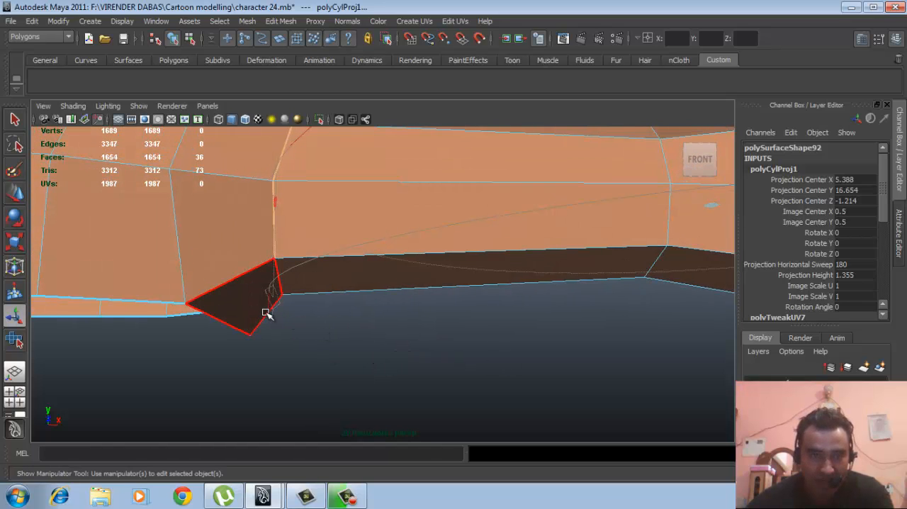
{"action": "left_click", "coordinate": [269, 308]}
- Bring the whole arm back into view and activate the rotation rings of the cylindrical projection
{"action": "right_click_drag", "start_coordinate": [577, 361], "coordinate": [248, 301], "text": "alt"}
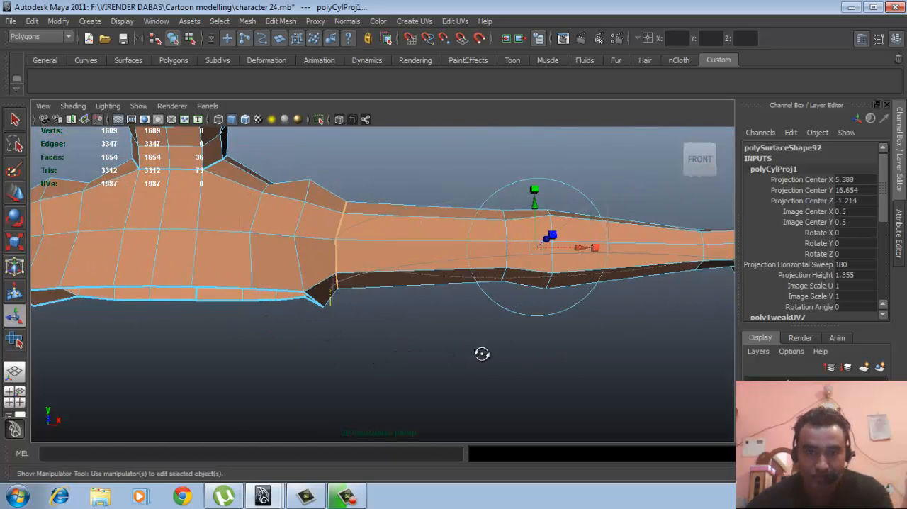
{"action": "left_click_drag", "start_coordinate": [482, 352], "coordinate": [439, 373], "text": "alt"}
{"action": "middle_click_drag", "start_coordinate": [440, 373], "coordinate": [394, 359], "text": "alt"}
{"action": "right_click_drag", "start_coordinate": [588, 360], "coordinate": [522, 355], "text": "alt"}
{"action": "left_click_drag", "start_coordinate": [545, 319], "coordinate": [520, 350], "text": "alt"}
{"action": "middle_click_drag", "start_coordinate": [520, 350], "coordinate": [501, 336], "text": "alt"}
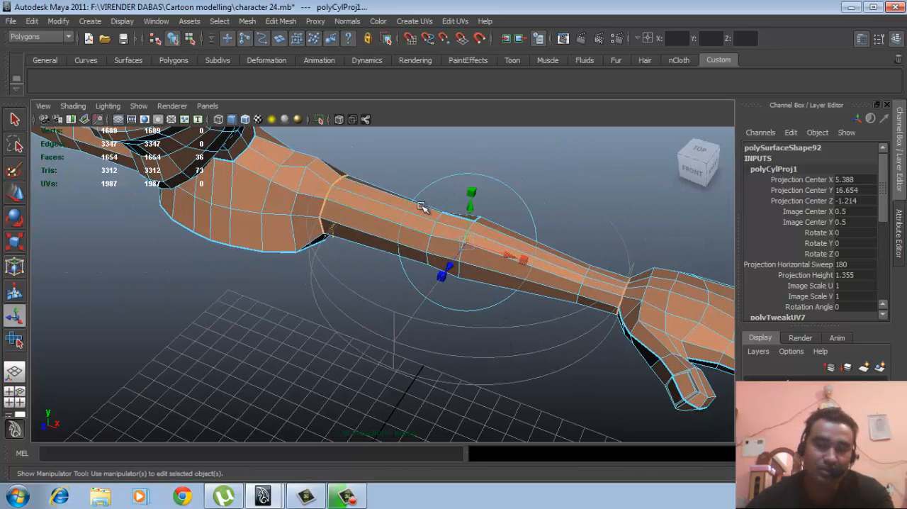
{"action": "left_click", "coordinate": [528, 208]}
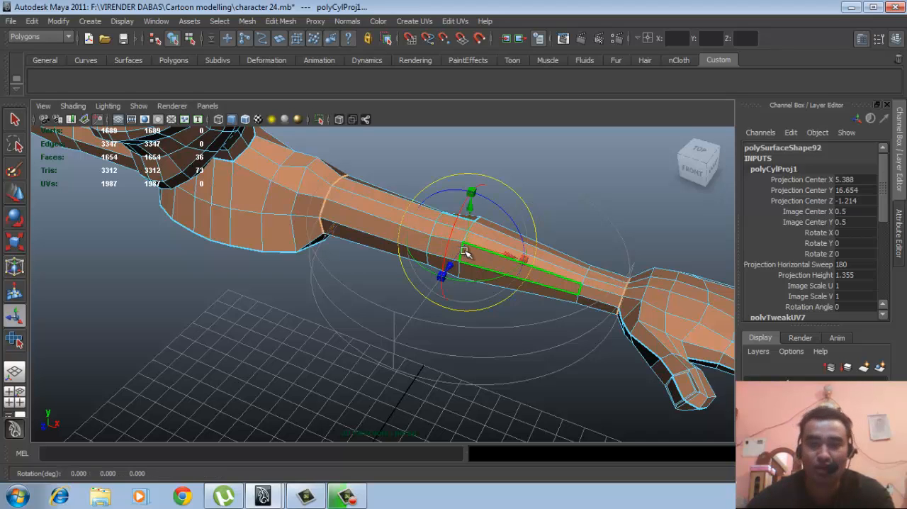
- Rotate the cylindrical projection about Z so it follows the arm's length, setting Rotate Z to 90
{"action": "left_click_drag", "start_coordinate": [471, 281], "coordinate": [486, 281]}
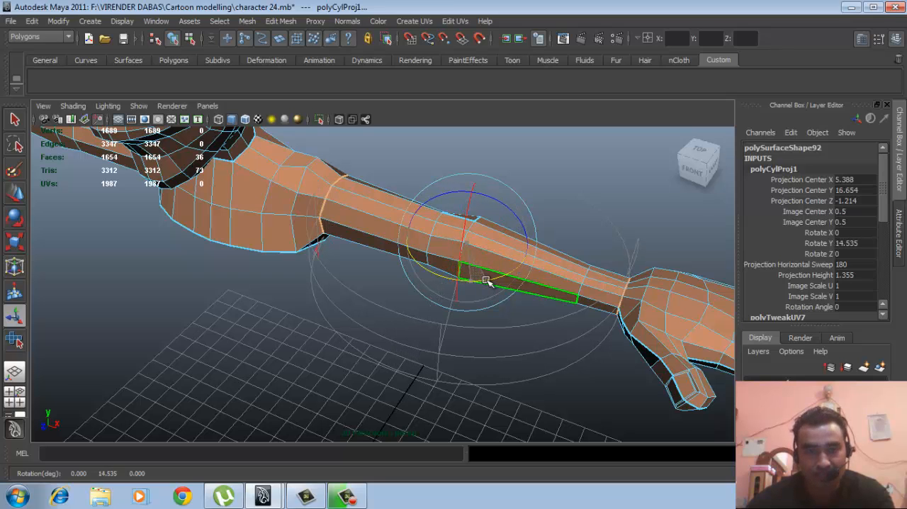
{"action": "key", "text": "ctrl+z"}
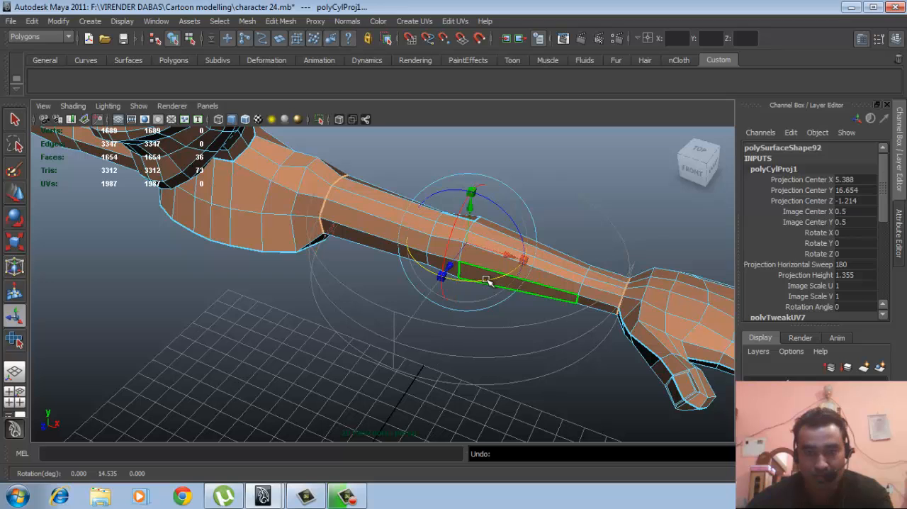
{"action": "left_click_drag", "start_coordinate": [527, 328], "coordinate": [517, 312], "text": "alt"}
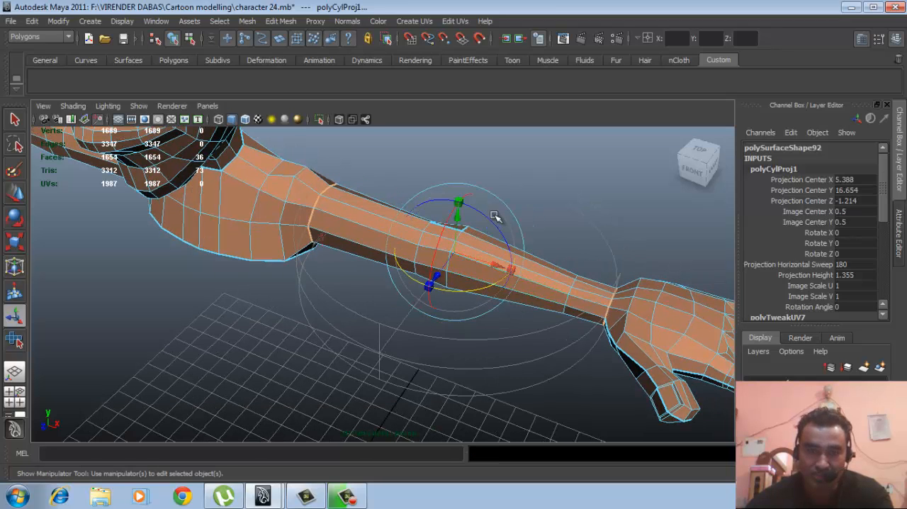
{"action": "left_click_drag", "start_coordinate": [498, 231], "coordinate": [453, 211]}
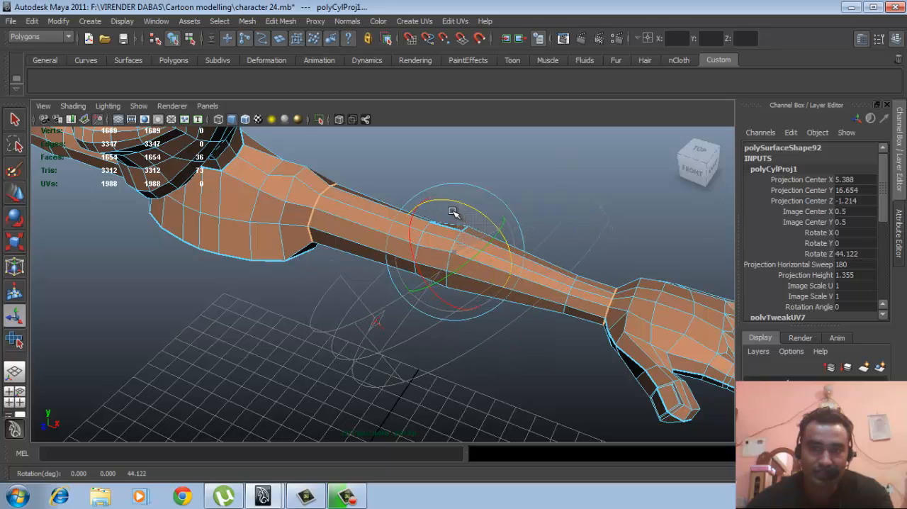
{"action": "left_click", "coordinate": [865, 253]}
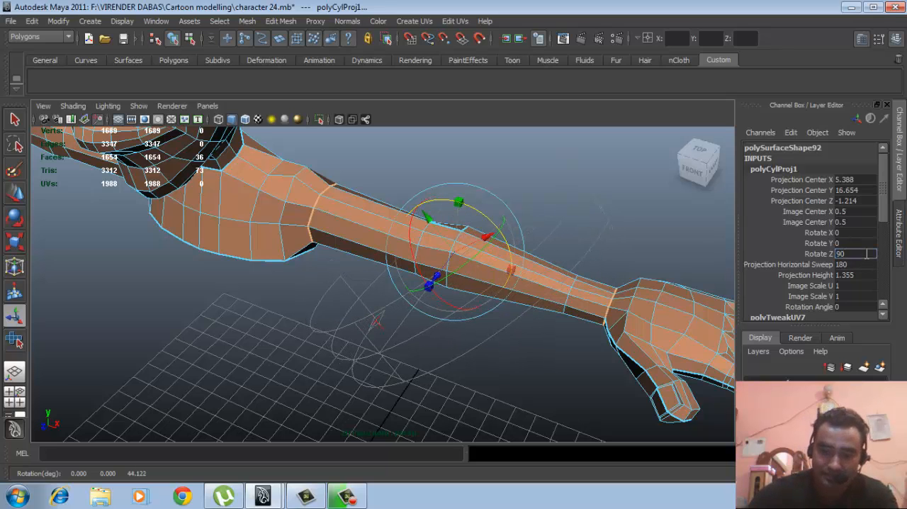
{"action": "key", "text": "Return"}
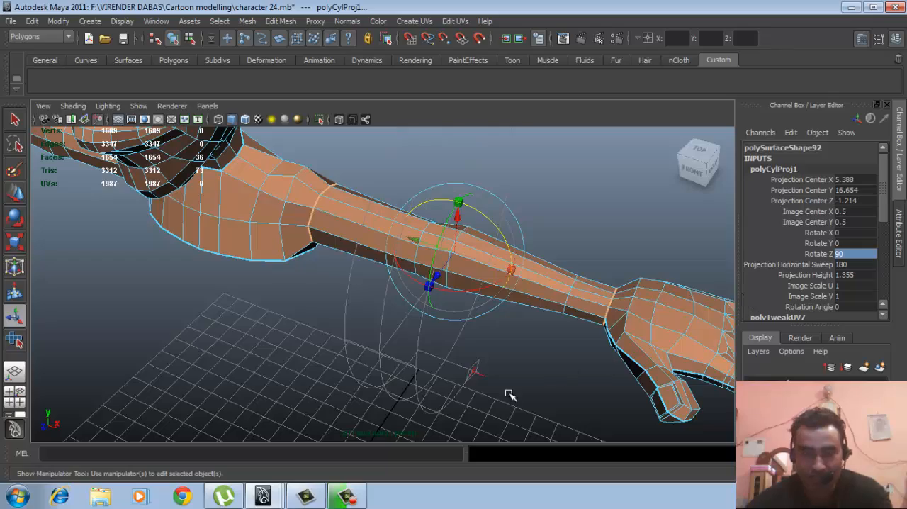
- Switch back to the projection's sweep handles and widen the horizontal sweep to 360 degrees around the arm
{"action": "left_click_drag", "start_coordinate": [534, 379], "coordinate": [445, 413], "text": "alt"}
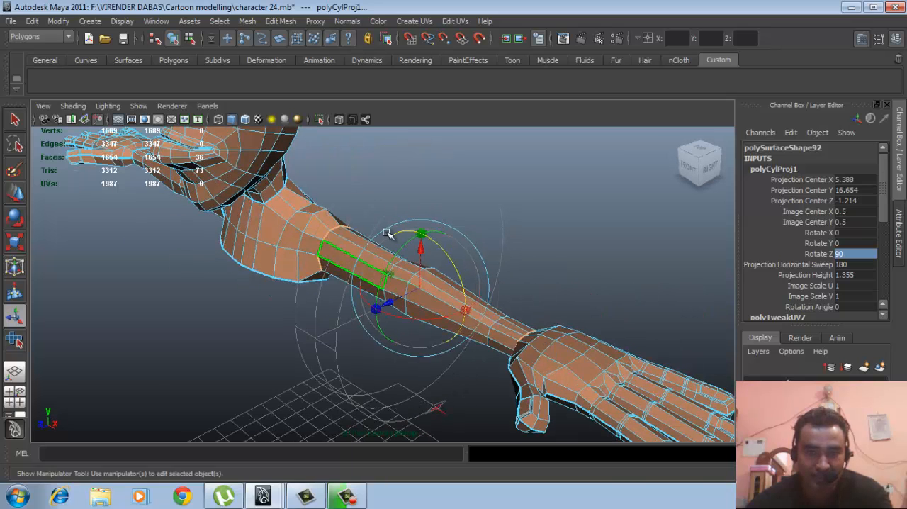
{"action": "middle_click_drag", "start_coordinate": [448, 352], "coordinate": [442, 339], "text": "alt"}
{"action": "right_click_drag", "start_coordinate": [442, 338], "coordinate": [443, 342], "text": "alt"}
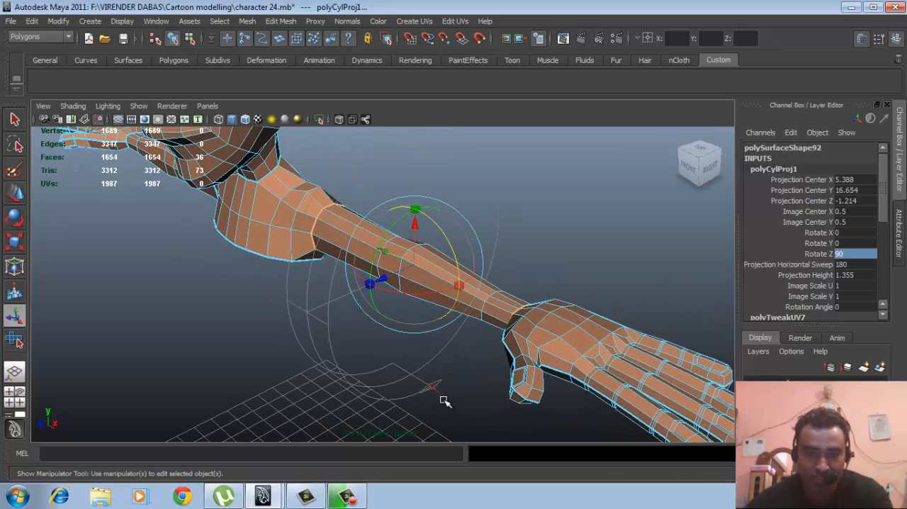
{"action": "left_click", "coordinate": [440, 391]}
{"action": "middle_click_drag", "start_coordinate": [478, 367], "coordinate": [484, 373], "text": "alt"}
{"action": "right_click_drag", "start_coordinate": [484, 373], "coordinate": [425, 354], "text": "alt"}
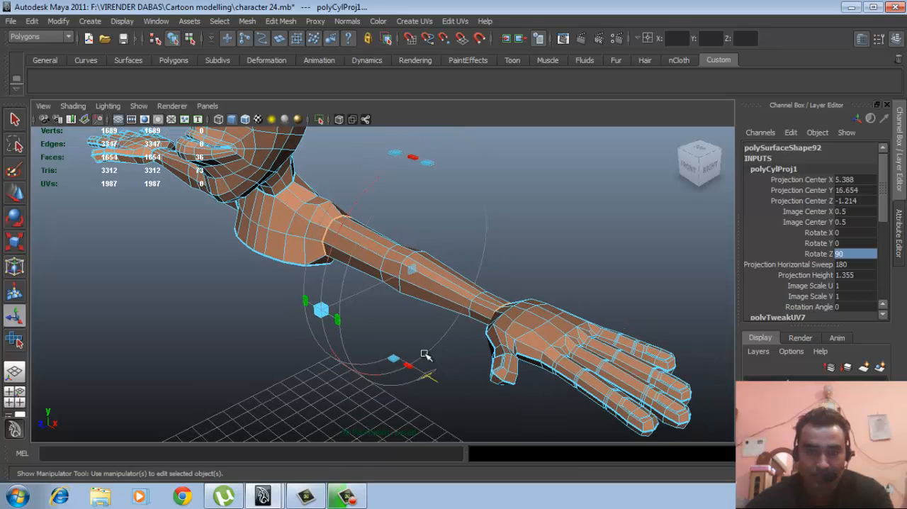
{"action": "left_click_drag", "start_coordinate": [410, 363], "coordinate": [488, 226]}
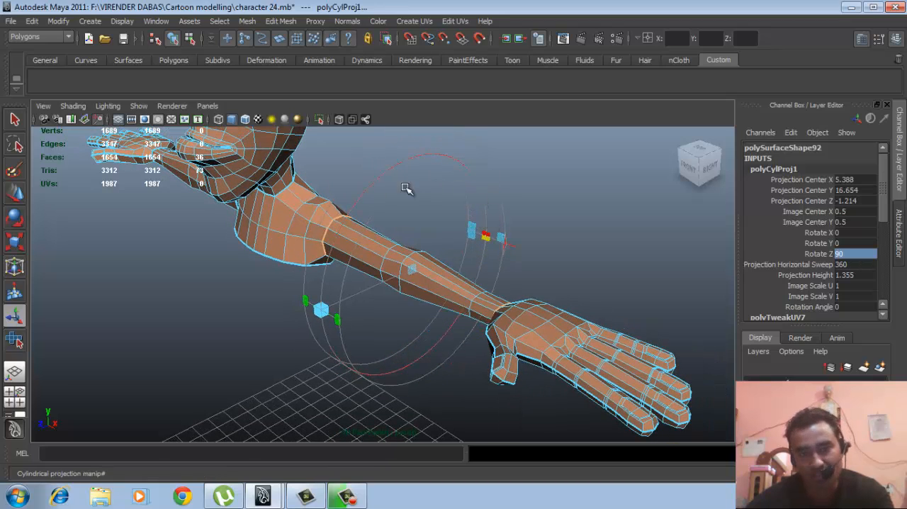
{"action": "left_click_drag", "start_coordinate": [441, 275], "coordinate": [463, 278], "text": "alt"}
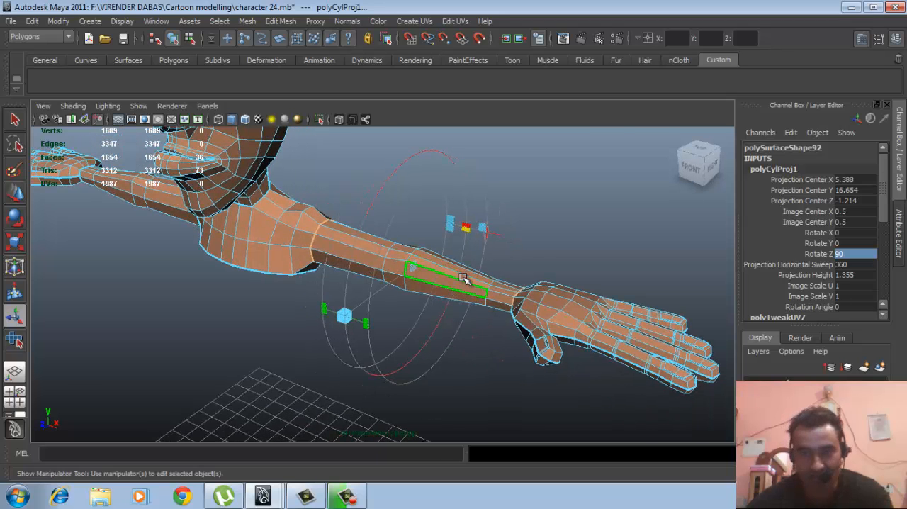
- Leave the arm's cylindrical projection, reselect the character mesh as an object and open the UV Texture Editor
{"action": "left_click", "coordinate": [562, 222]}
{"action": "left_click", "coordinate": [459, 283]}
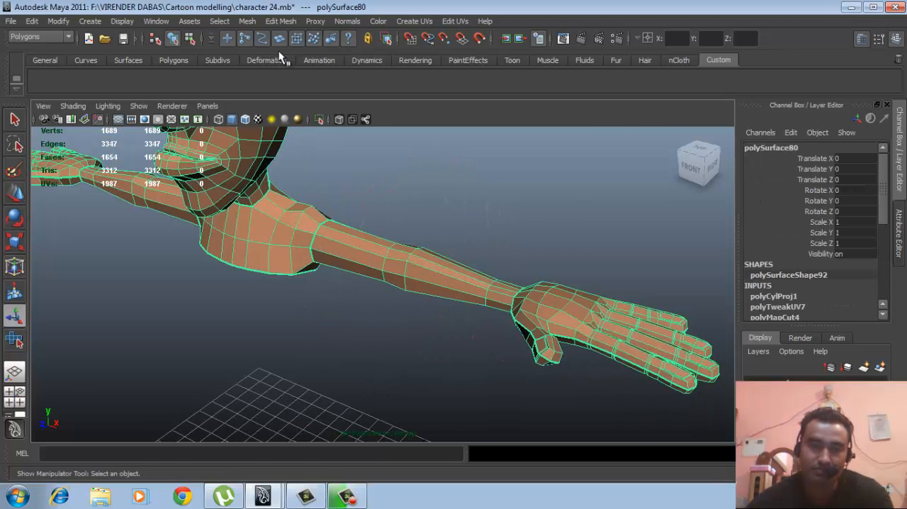
{"action": "left_click", "coordinate": [156, 21]}
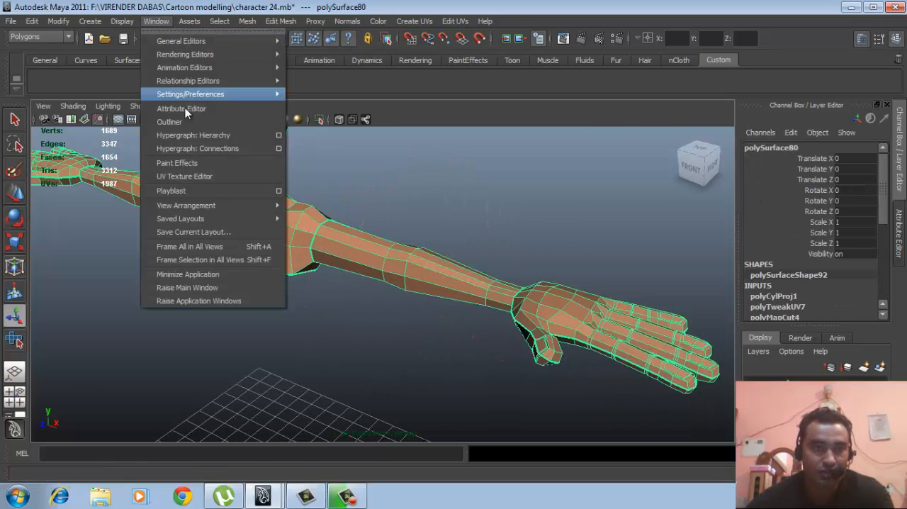
{"action": "left_click", "coordinate": [171, 177]}
{"action": "scroll", "coordinate": [463, 244], "scroll_direction": "down", "scroll_amount": 8}
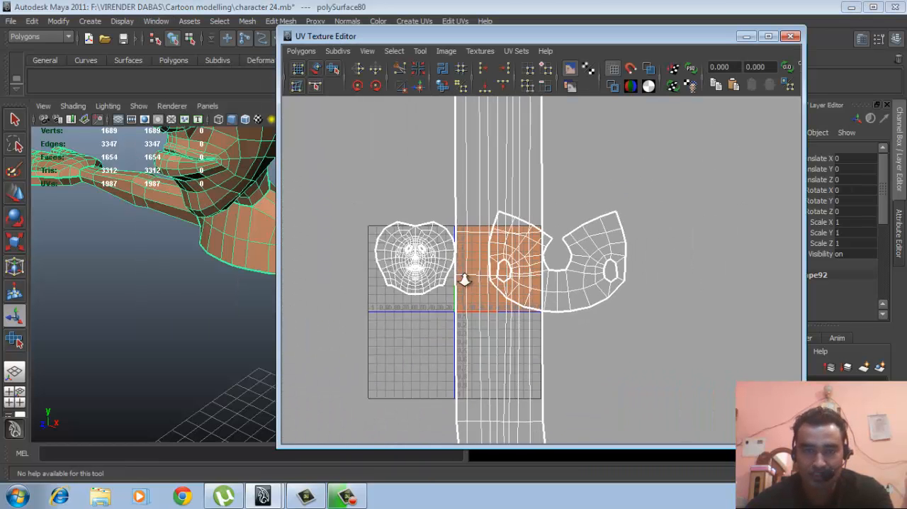
- Select all UVs of the arm shell and move the shell into empty space beyond the torso shell
{"action": "right_click_drag", "start_coordinate": [583, 200], "coordinate": [586, 199]}
{"action": "left_click_drag", "start_coordinate": [524, 190], "coordinate": [495, 159]}
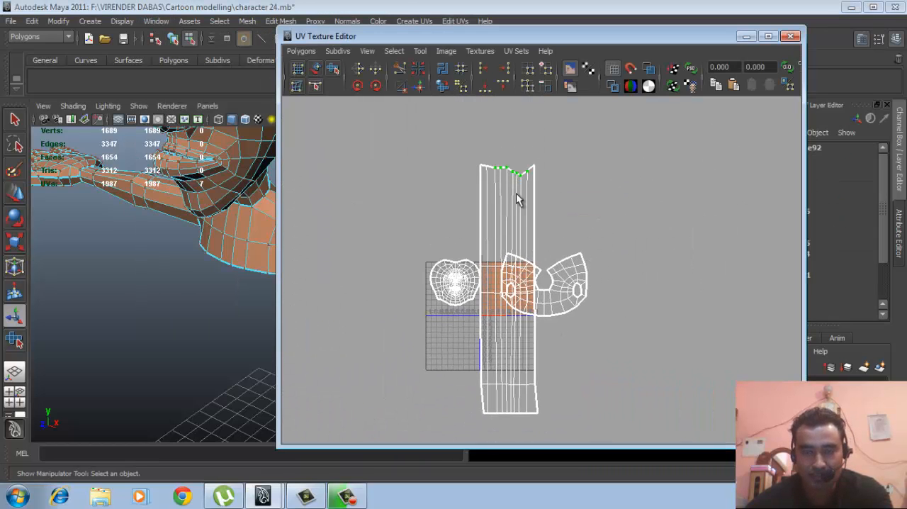
{"action": "right_click_drag", "start_coordinate": [515, 192], "coordinate": [567, 180], "text": "ctrl"}
{"action": "key", "text": "w"}
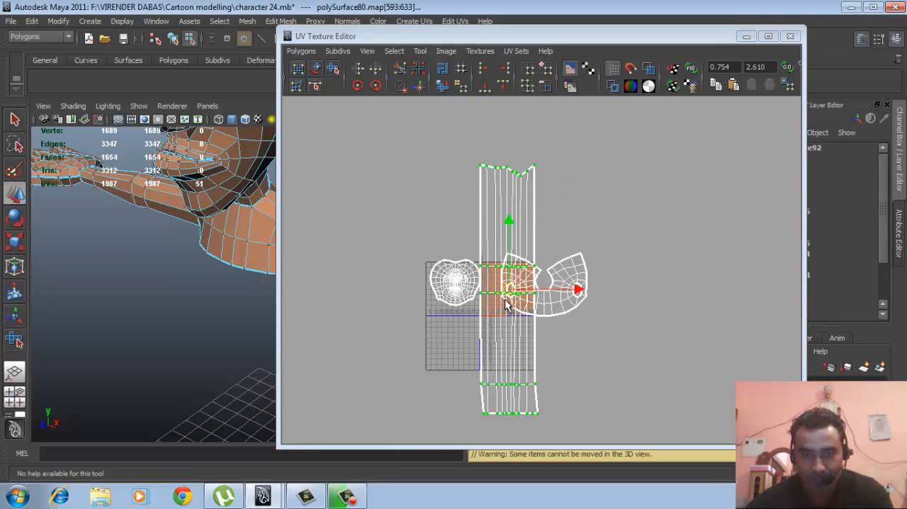
{"action": "left_click_drag", "start_coordinate": [513, 289], "coordinate": [675, 275]}
{"action": "scroll", "coordinate": [518, 288], "scroll_direction": "down", "scroll_amount": 1}
{"action": "middle_click_drag", "start_coordinate": [661, 285], "coordinate": [567, 298], "text": "alt"}
- Unfold the arm's UV shell with the Smooth UV Tool, scale it down uniformly and close the UV Texture Editor
{"action": "left_click", "coordinate": [333, 68]}
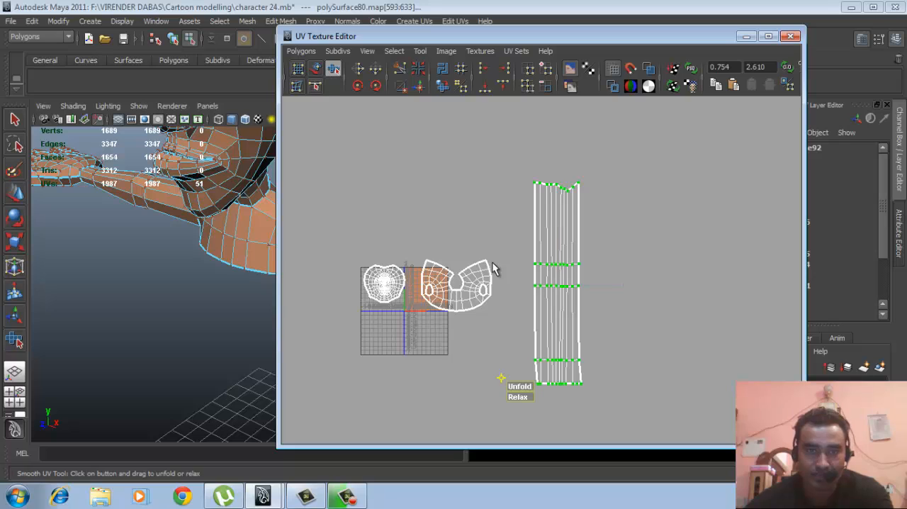
{"action": "left_click_drag", "start_coordinate": [521, 392], "coordinate": [500, 420]}
{"action": "left_click_drag", "start_coordinate": [521, 386], "coordinate": [627, 385]}
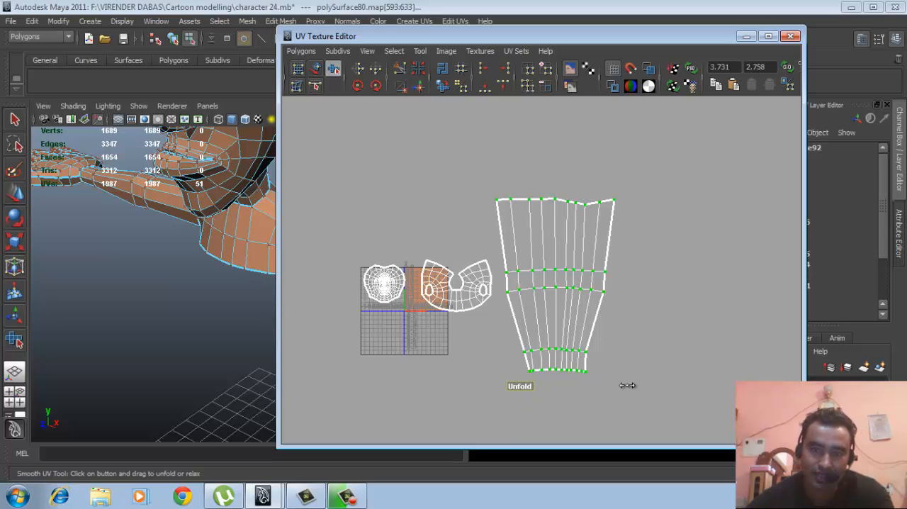
{"action": "key", "text": "r"}
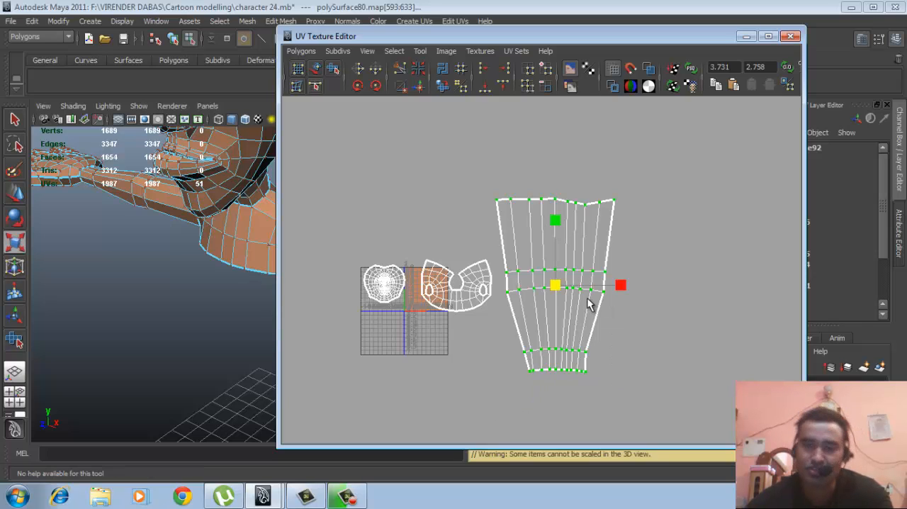
{"action": "left_click_drag", "start_coordinate": [555, 286], "coordinate": [524, 292]}
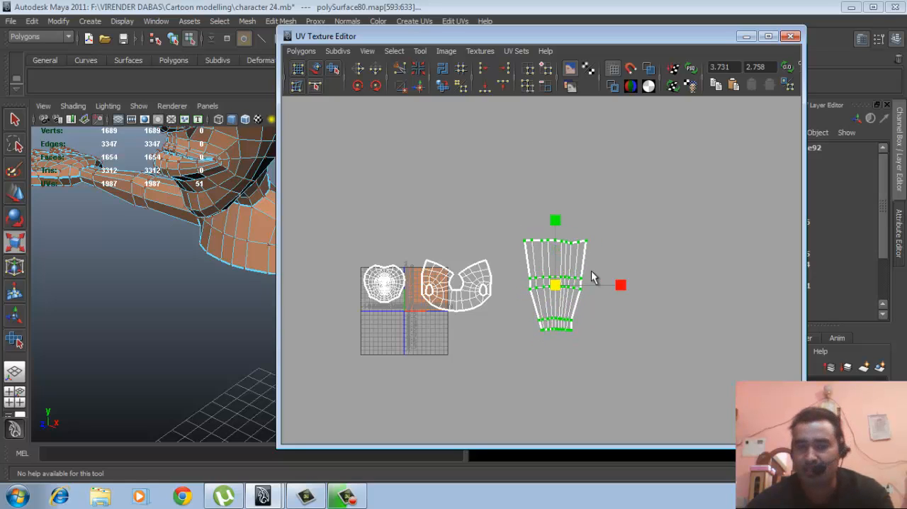
{"action": "left_click", "coordinate": [789, 39]}
- Select all faces of the left hand, from the wrist to the fingertips
{"action": "right_click_drag", "start_coordinate": [382, 255], "coordinate": [463, 199]}
{"action": "left_click", "coordinate": [431, 275]}
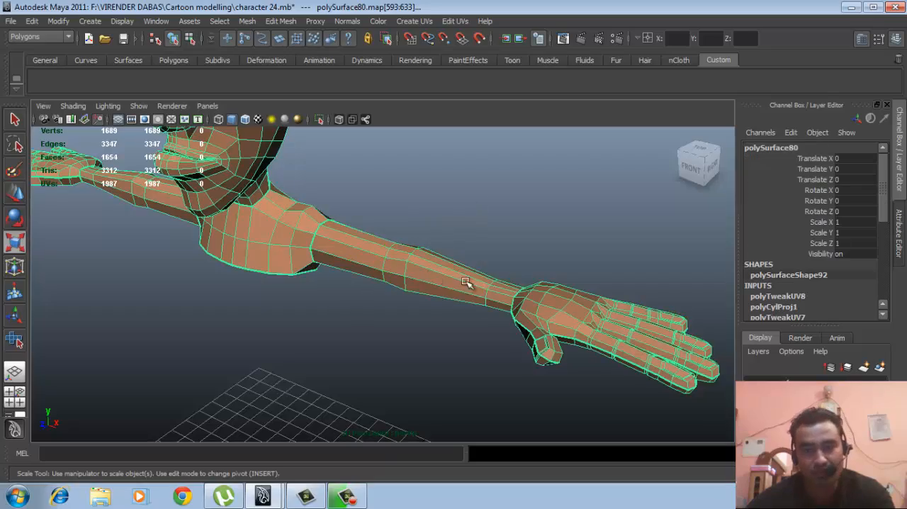
{"action": "left_click_drag", "start_coordinate": [466, 283], "coordinate": [383, 270], "text": "alt"}
{"action": "scroll", "coordinate": [455, 259], "scroll_direction": "down", "scroll_amount": 3}
{"action": "middle_click_drag", "start_coordinate": [456, 259], "coordinate": [399, 266], "text": "alt"}
{"action": "left_click_drag", "start_coordinate": [399, 266], "coordinate": [425, 269], "text": "alt"}
{"action": "right_click_drag", "start_coordinate": [425, 269], "coordinate": [489, 280], "text": "alt"}
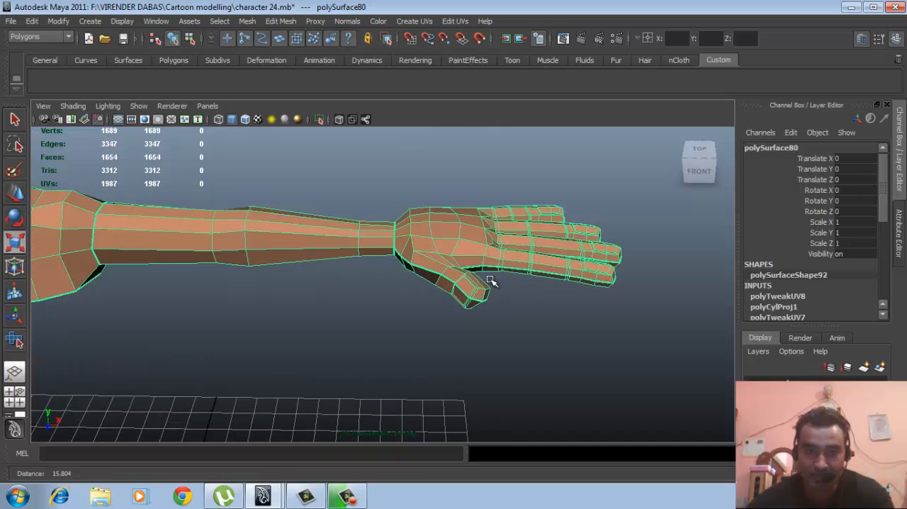
{"action": "middle_click_drag", "start_coordinate": [490, 280], "coordinate": [481, 298], "text": "alt"}
{"action": "right_click_drag", "start_coordinate": [475, 237], "coordinate": [475, 294]}
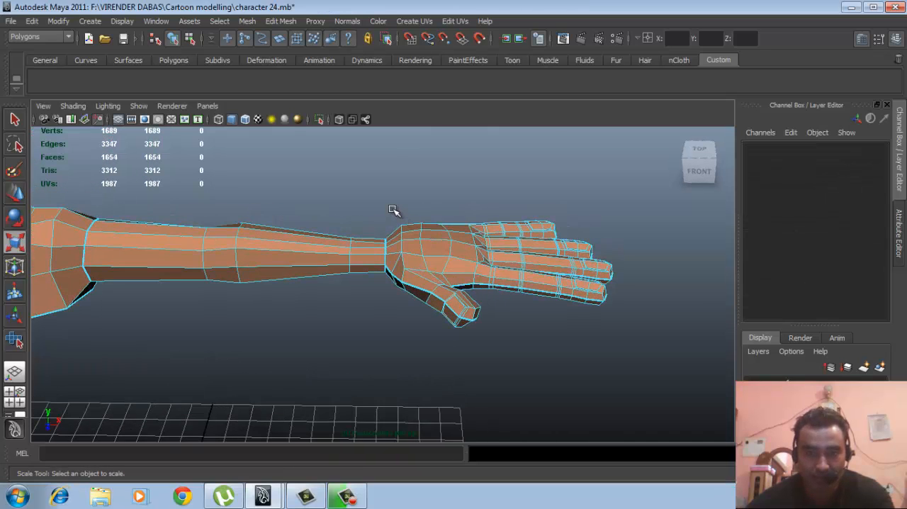
{"action": "left_click_drag", "start_coordinate": [450, 302], "coordinate": [660, 377]}
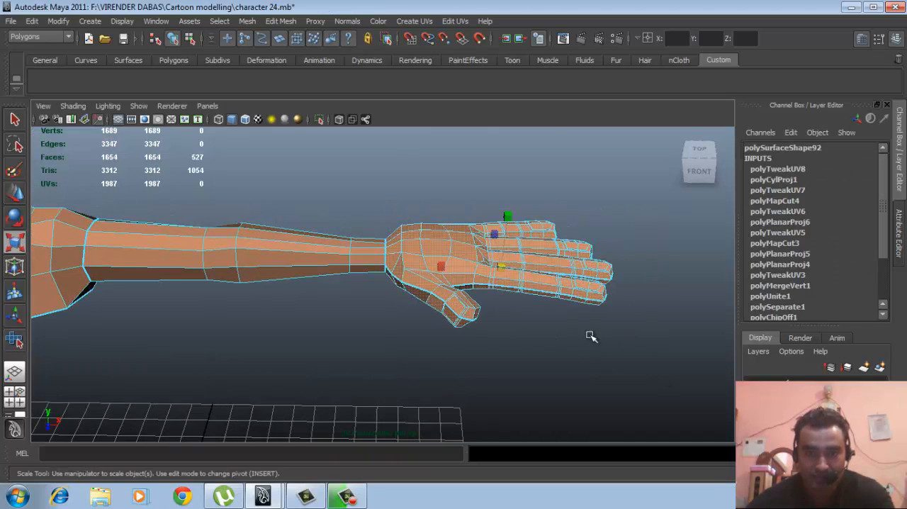
- Inspect the selected hand faces from several angles in shaded and wireframe display
{"action": "left_click_drag", "start_coordinate": [589, 336], "coordinate": [519, 249], "text": "alt"}
{"action": "middle_click_drag", "start_coordinate": [519, 249], "coordinate": [515, 296], "text": "alt"}
{"action": "right_click_drag", "start_coordinate": [515, 296], "coordinate": [595, 320], "text": "alt"}
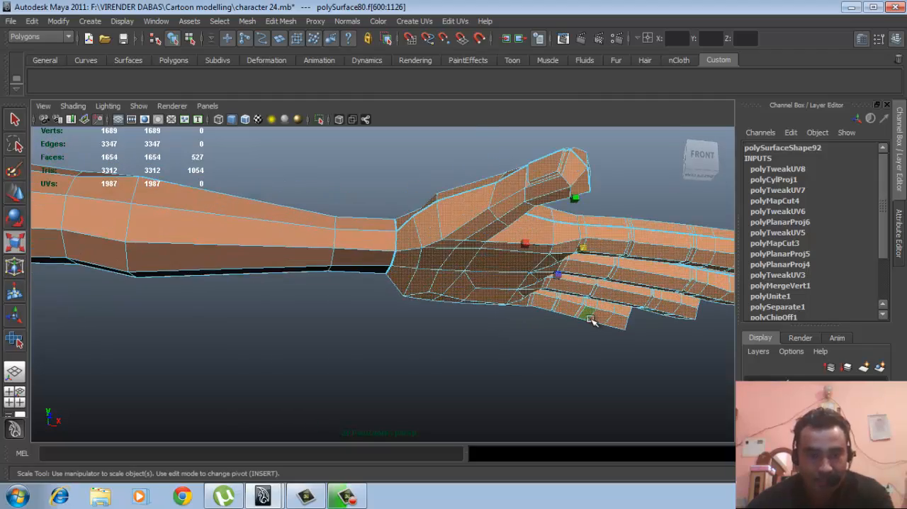
{"action": "key", "text": "4"}
{"action": "mouse_move", "coordinate": [438, 331]}
{"action": "left_mouse_down", "text": "alt"}
{"action": "mouse_move", "coordinate": [442, 351]}
{"action": "mouse_move", "coordinate": [488, 340]}
{"action": "mouse_move", "coordinate": [480, 300]}
{"action": "mouse_move", "coordinate": [442, 333]}
{"action": "mouse_move", "coordinate": [547, 319]}
{"action": "mouse_move", "coordinate": [559, 338]}
{"action": "left_mouse_up", "text": "alt"}
{"action": "middle_click_drag", "start_coordinate": [559, 338], "coordinate": [560, 301], "text": "alt"}
{"action": "left_click_drag", "start_coordinate": [559, 301], "coordinate": [400, 310], "text": "alt"}
{"action": "key", "text": "5"}
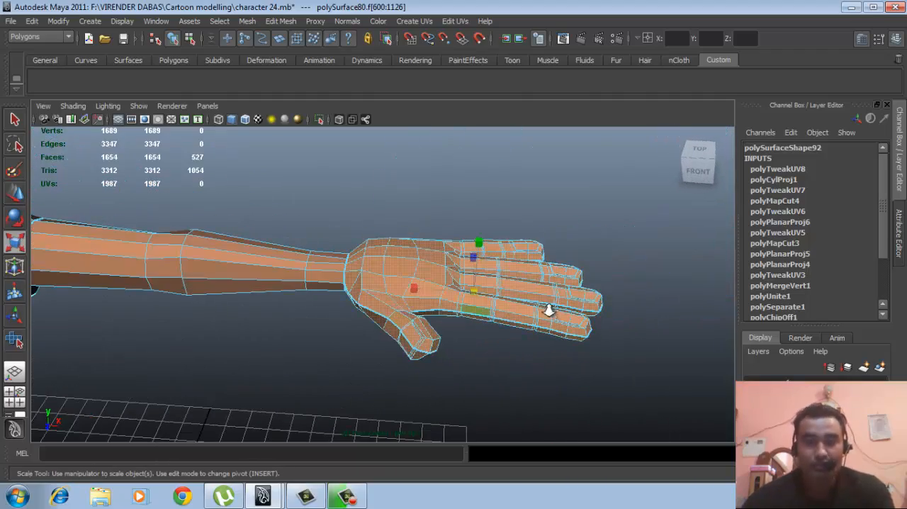
{"action": "scroll", "coordinate": [549, 310], "scroll_direction": "down", "scroll_amount": 1}
{"action": "middle_click_drag", "start_coordinate": [516, 304], "coordinate": [498, 310], "text": "alt"}
{"action": "scroll", "coordinate": [497, 310], "scroll_direction": "up", "scroll_amount": 1}
{"action": "middle_click_drag", "start_coordinate": [483, 341], "coordinate": [477, 335], "text": "alt"}
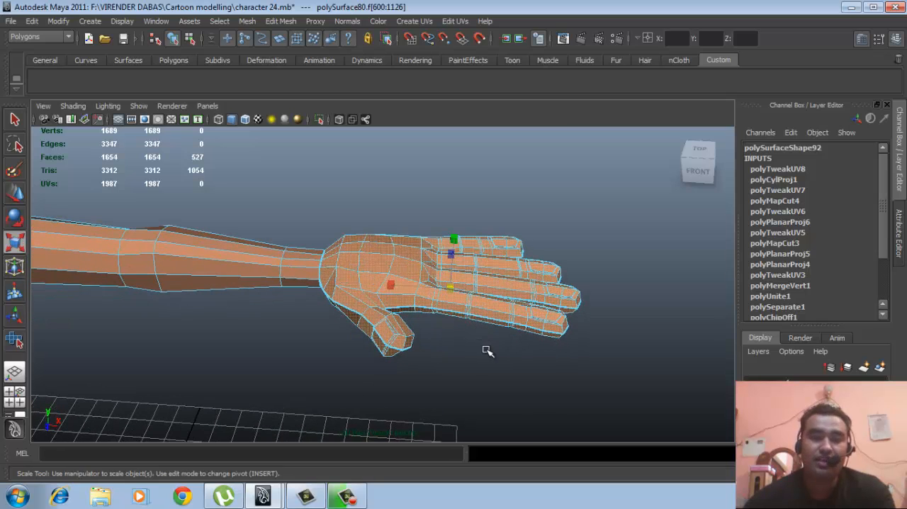
{"action": "left_click_drag", "start_coordinate": [487, 350], "coordinate": [466, 351], "text": "alt"}
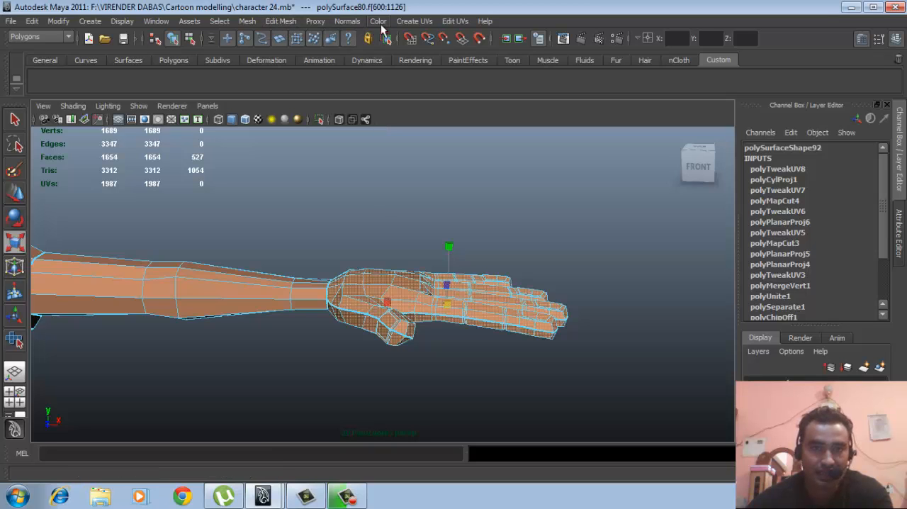
- Project planar UVs onto the hand from the Y axis, fitted to the bounding box, and set Projection Height to 4.733
{"action": "left_click", "coordinate": [415, 21]}
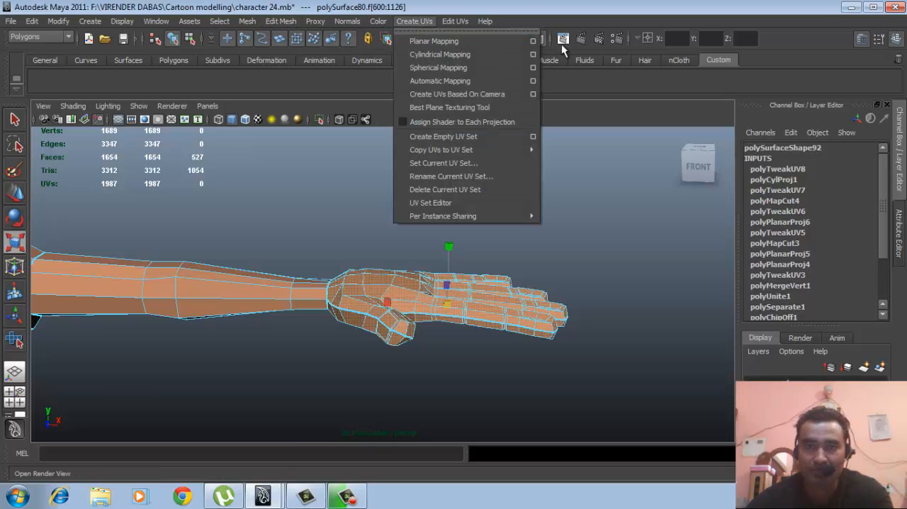
{"action": "left_click", "coordinate": [533, 41]}
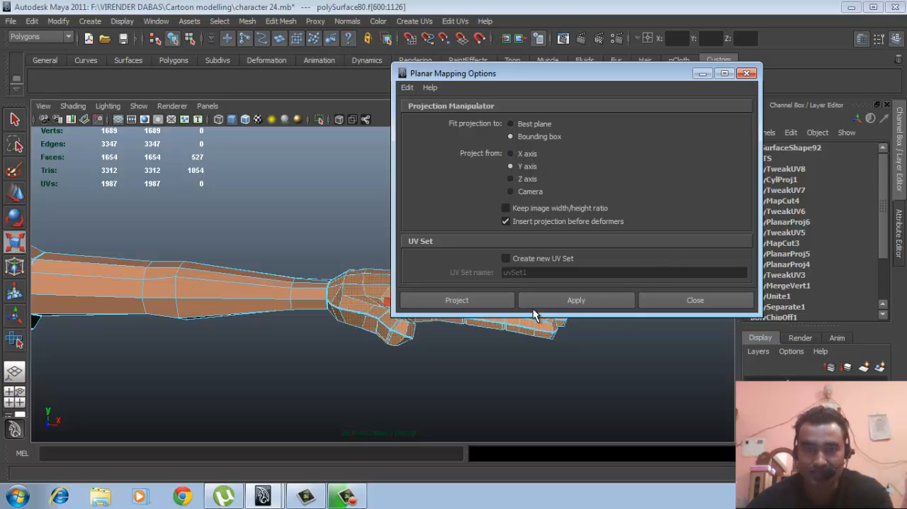
{"action": "left_click", "coordinate": [457, 301]}
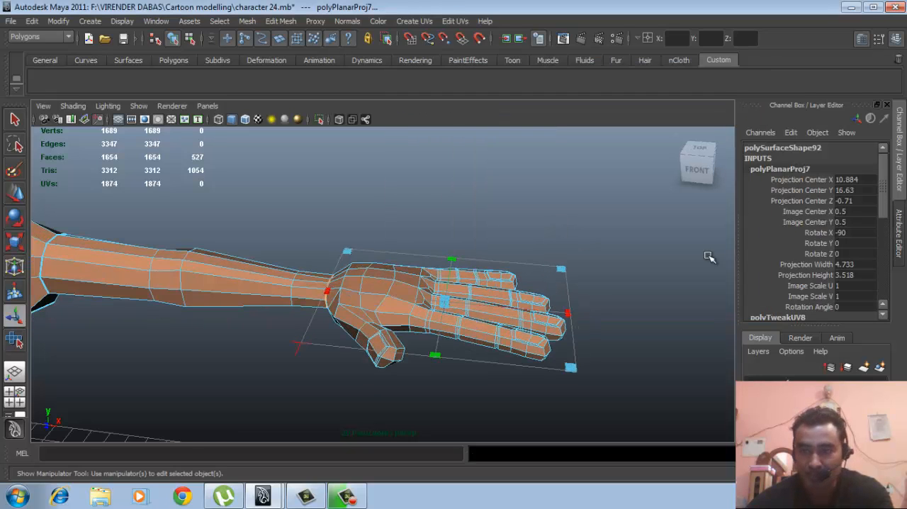
{"action": "double_click", "coordinate": [859, 265]}
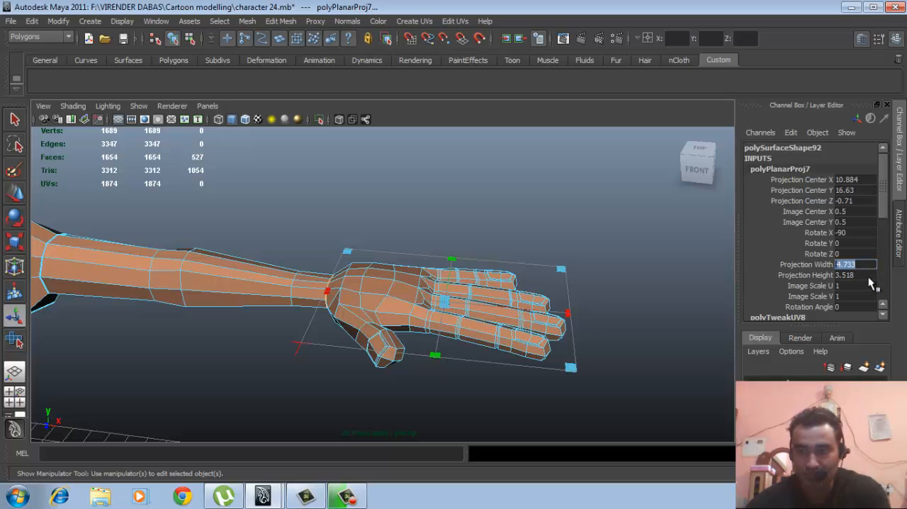
{"action": "double_click", "coordinate": [859, 275]}
{"action": "key", "text": "Return"}
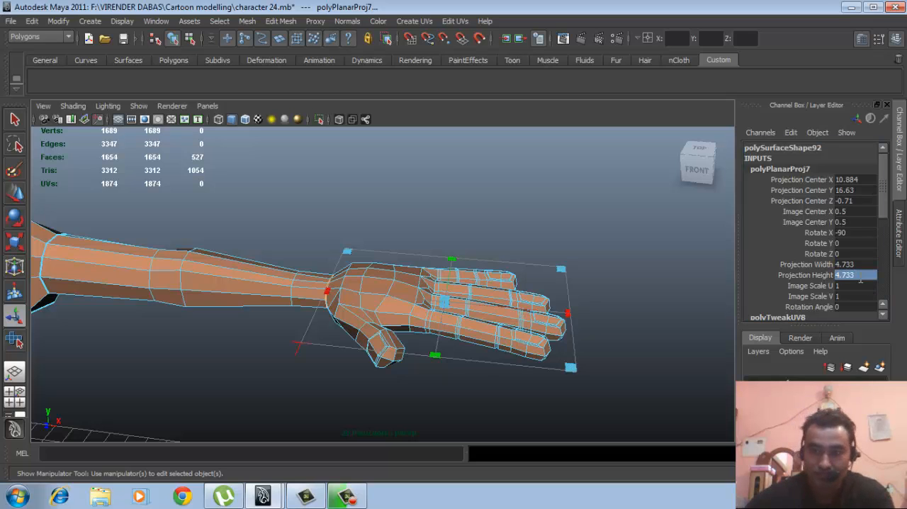
- Exit the planar projection, select the whole character mesh and open the UV Texture Editor again
{"action": "right_click_drag", "start_coordinate": [472, 306], "coordinate": [592, 193]}
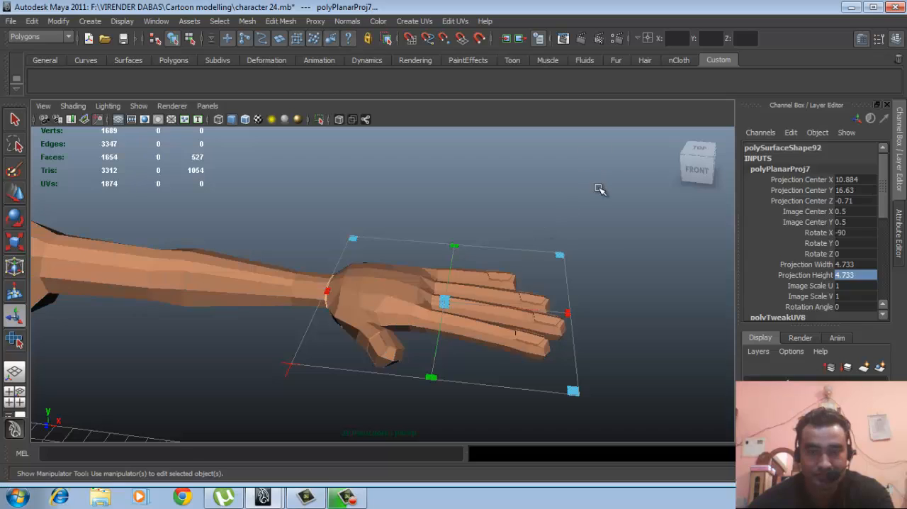
{"action": "left_click", "coordinate": [586, 194]}
{"action": "left_click", "coordinate": [504, 301]}
{"action": "left_click", "coordinate": [155, 20]}
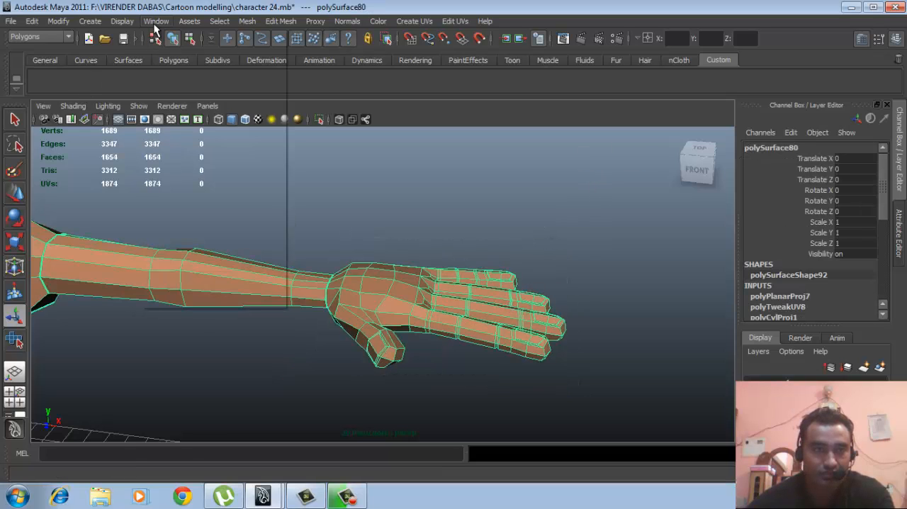
{"action": "left_click", "coordinate": [163, 176]}
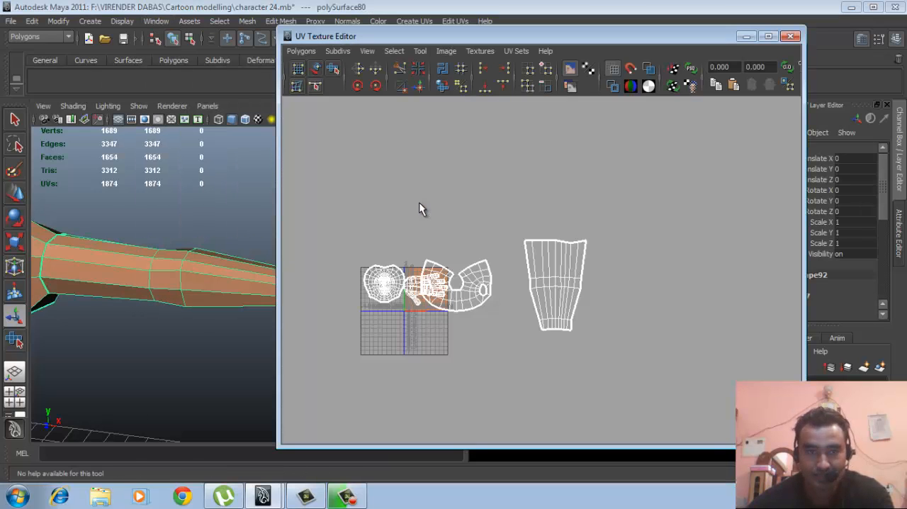
- Select all UVs of the hand shell and move the shell into the empty area on the far side of the head shell
{"action": "scroll", "coordinate": [498, 279], "scroll_direction": "up", "scroll_amount": 2}
{"action": "scroll", "coordinate": [499, 276], "scroll_direction": "up", "scroll_amount": 5}
{"action": "middle_click_drag", "start_coordinate": [544, 290], "coordinate": [596, 299], "text": "alt"}
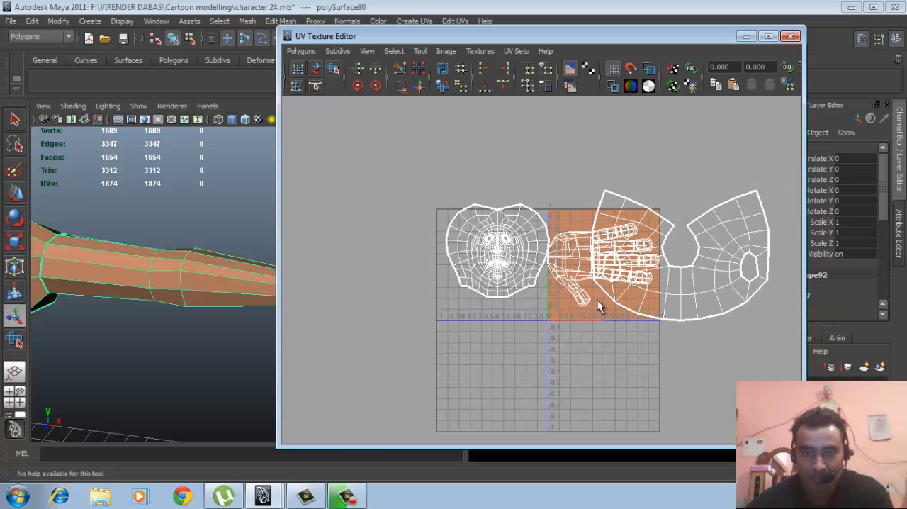
{"action": "right_click_drag", "start_coordinate": [555, 300], "coordinate": [583, 303]}
{"action": "left_click_drag", "start_coordinate": [575, 293], "coordinate": [593, 323]}
{"action": "right_click_drag", "start_coordinate": [588, 304], "coordinate": [614, 310], "text": "ctrl"}
{"action": "key", "text": "w"}
{"action": "left_click_drag", "start_coordinate": [607, 268], "coordinate": [363, 238]}
{"action": "middle_click_drag", "start_coordinate": [537, 301], "coordinate": [621, 303], "text": "alt"}
{"action": "right_click_drag", "start_coordinate": [621, 304], "coordinate": [745, 307], "text": "alt"}
{"action": "right_click_drag", "start_coordinate": [405, 276], "coordinate": [648, 298], "text": "alt"}
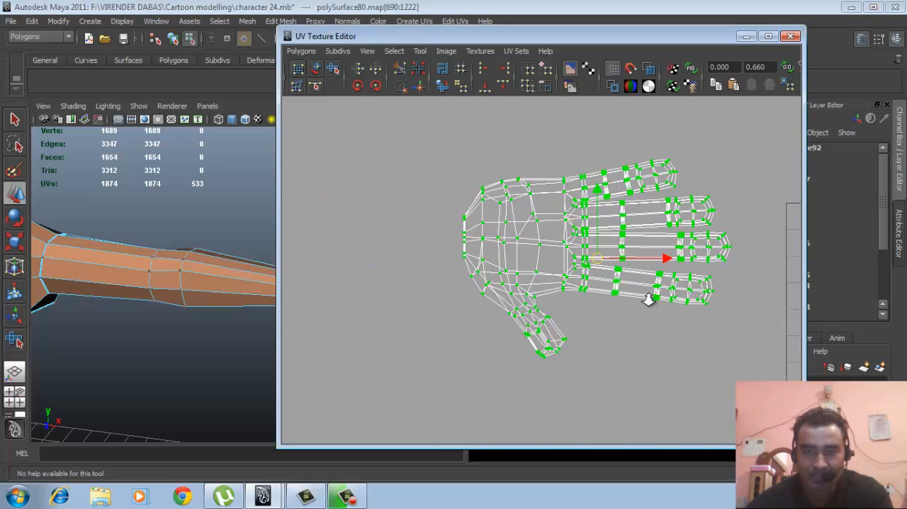
{"action": "middle_click_drag", "start_coordinate": [603, 291], "coordinate": [550, 316], "text": "alt"}
{"action": "right_click_drag", "start_coordinate": [551, 316], "coordinate": [656, 328], "text": "alt"}
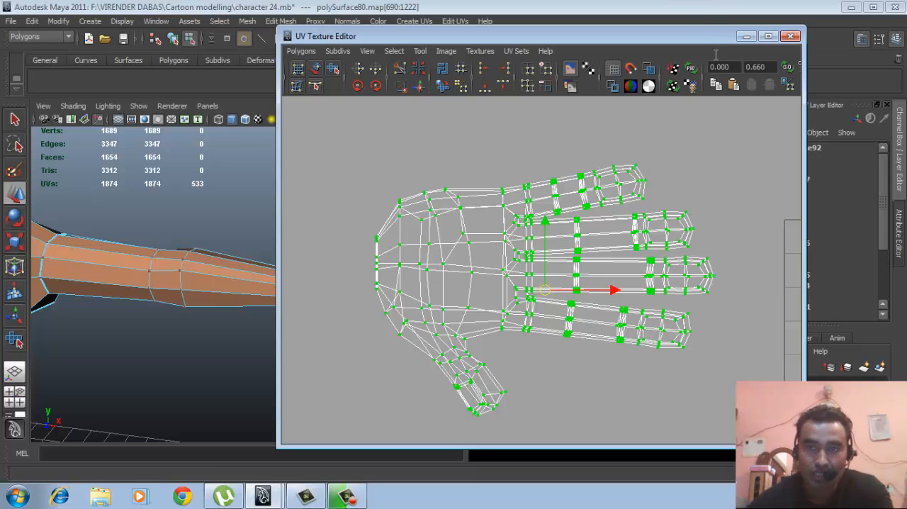
- Minimize the UV Texture Editor and select the edge loop running along the thumb side of the left hand
{"action": "left_click", "coordinate": [746, 36]}
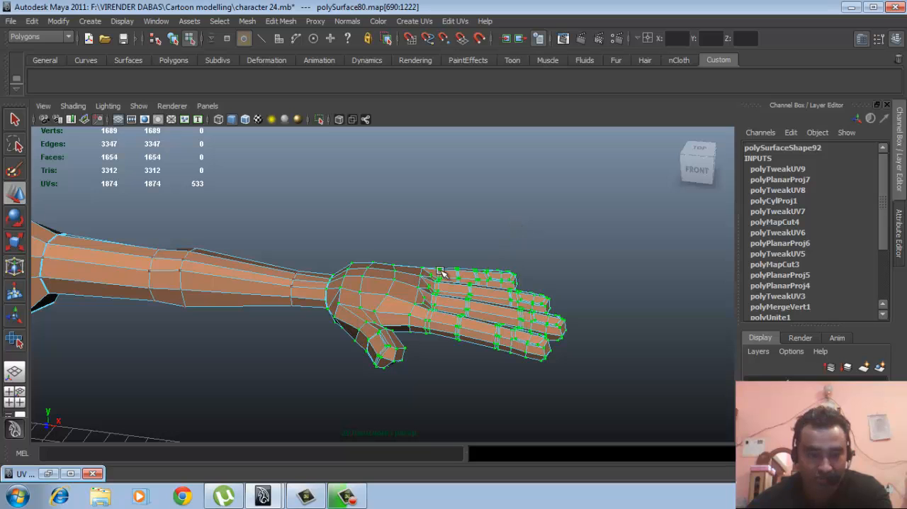
{"action": "left_click_drag", "start_coordinate": [413, 266], "coordinate": [309, 319], "text": "alt"}
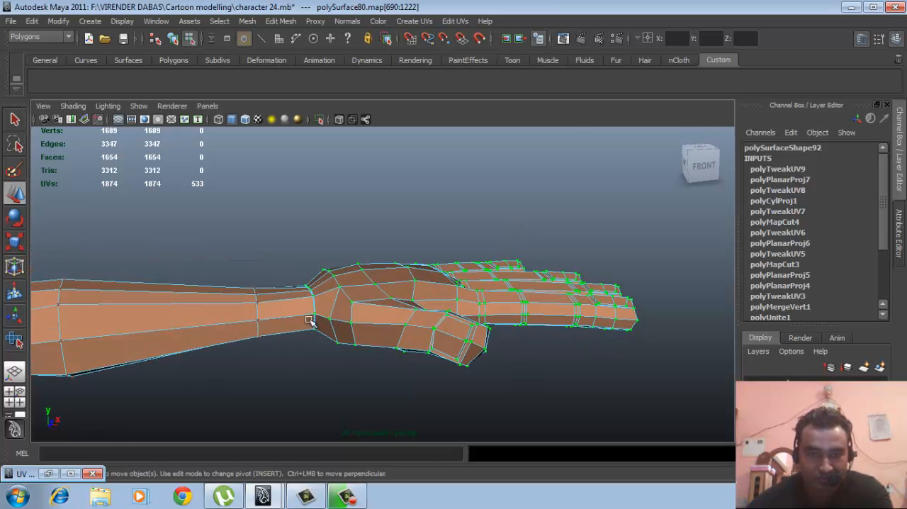
{"action": "right_click_drag", "start_coordinate": [309, 320], "coordinate": [482, 304], "text": "alt"}
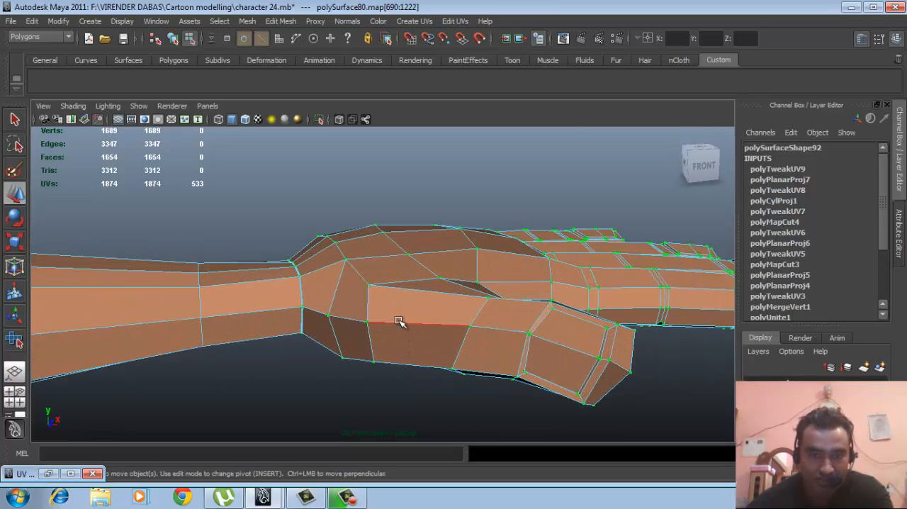
{"action": "right_click_drag", "start_coordinate": [399, 321], "coordinate": [401, 224]}
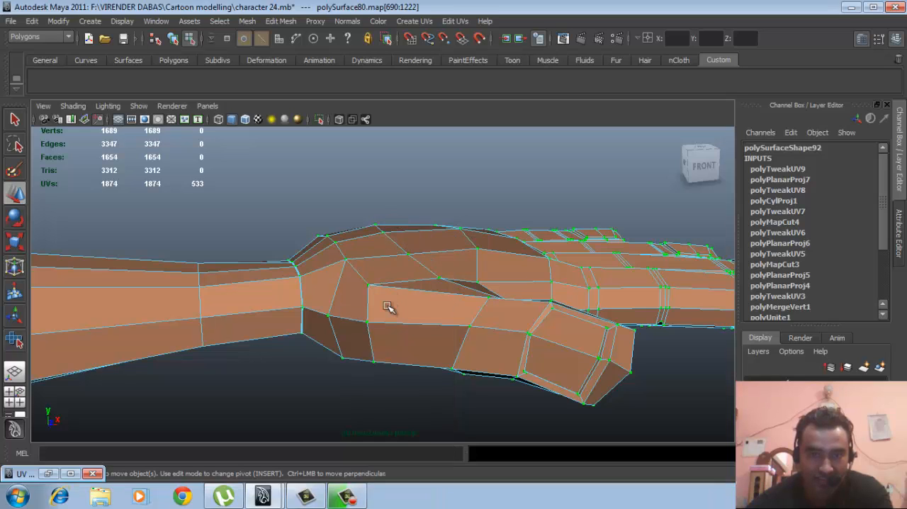
{"action": "key", "text": "F8"}
{"action": "right_click_drag", "start_coordinate": [425, 325], "coordinate": [425, 303]}
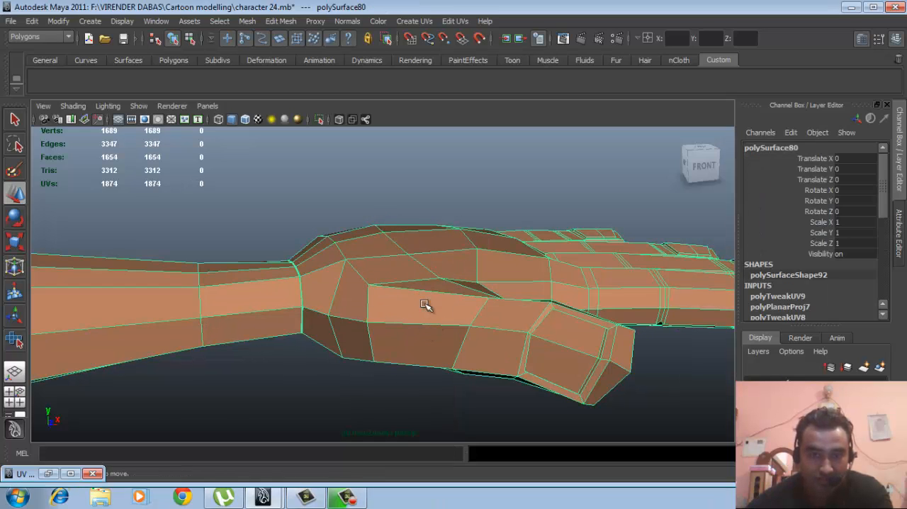
{"action": "double_click", "coordinate": [410, 323]}
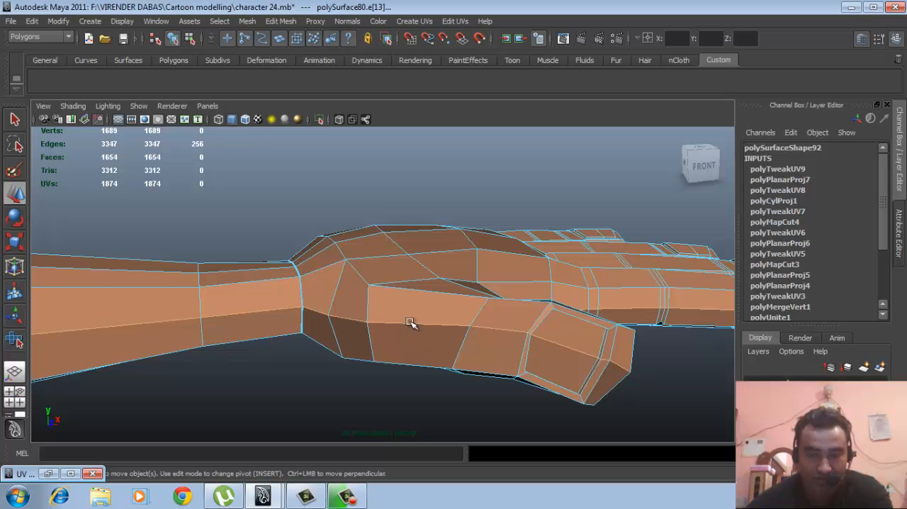
{"action": "right_click_drag", "start_coordinate": [535, 316], "coordinate": [361, 303], "text": "alt"}
{"action": "right_click_drag", "start_coordinate": [480, 295], "coordinate": [202, 301], "text": "alt"}
{"action": "middle_click_drag", "start_coordinate": [352, 303], "coordinate": [386, 292], "text": "alt"}
{"action": "left_click_drag", "start_coordinate": [424, 302], "coordinate": [407, 293], "text": "alt"}
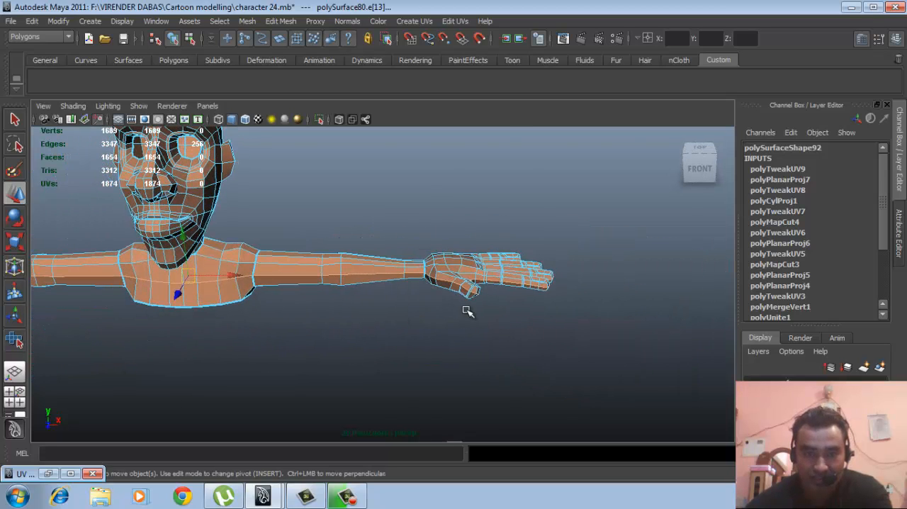
- Deselect the edges of the head, torso, arms and opposite hand, keeping only the seam edges of the left hand selected
{"action": "right_click_drag", "start_coordinate": [467, 312], "coordinate": [227, 309], "text": "alt"}
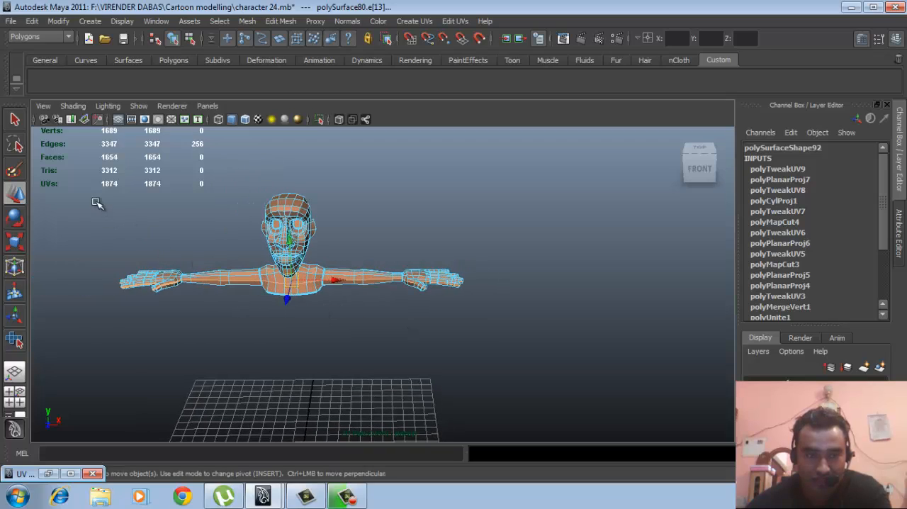
{"action": "left_click_drag", "start_coordinate": [91, 187], "coordinate": [397, 402], "text": "ctrl"}
{"action": "right_click_drag", "start_coordinate": [395, 338], "coordinate": [382, 309], "text": "alt"}
{"action": "left_click_drag", "start_coordinate": [383, 310], "coordinate": [340, 376], "text": "alt"}
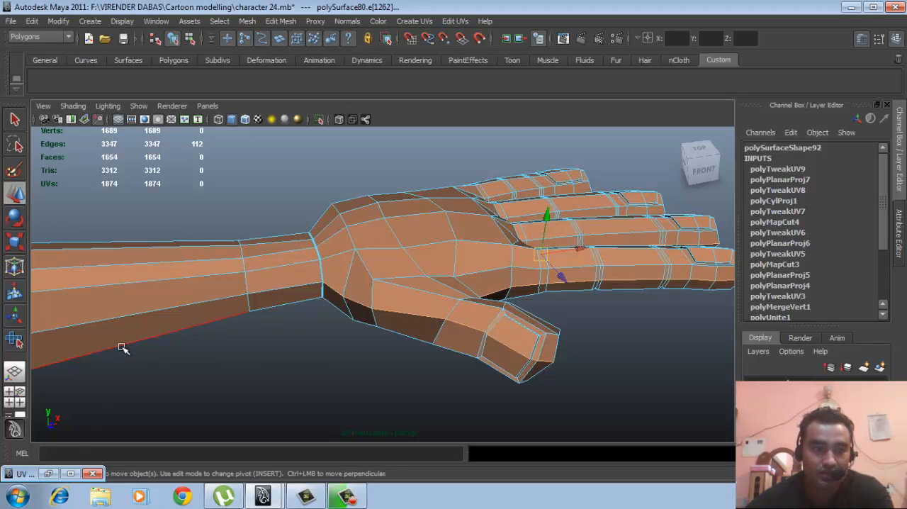
- Cut the left hand's UVs along the selected seam edges and place the restored UV Texture Editor beside the hand in the viewport
{"action": "left_click", "coordinate": [50, 473]}
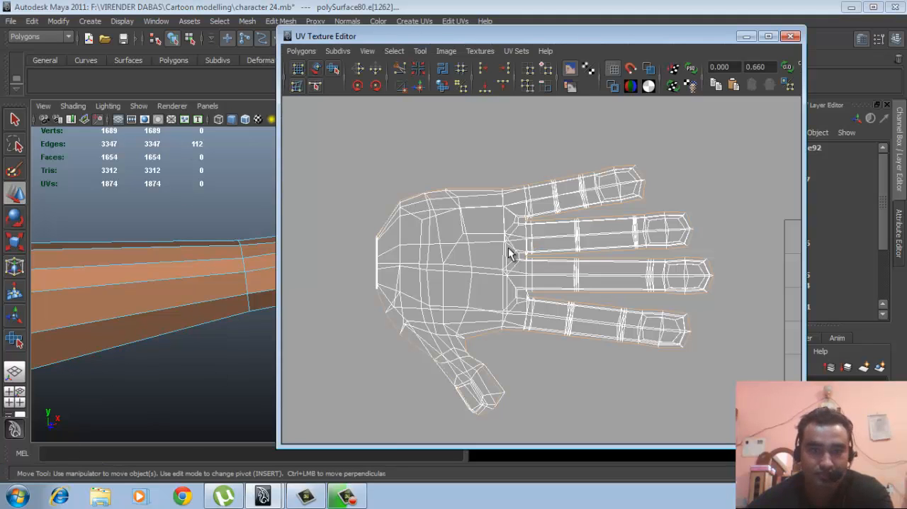
{"action": "left_click", "coordinate": [301, 51]}
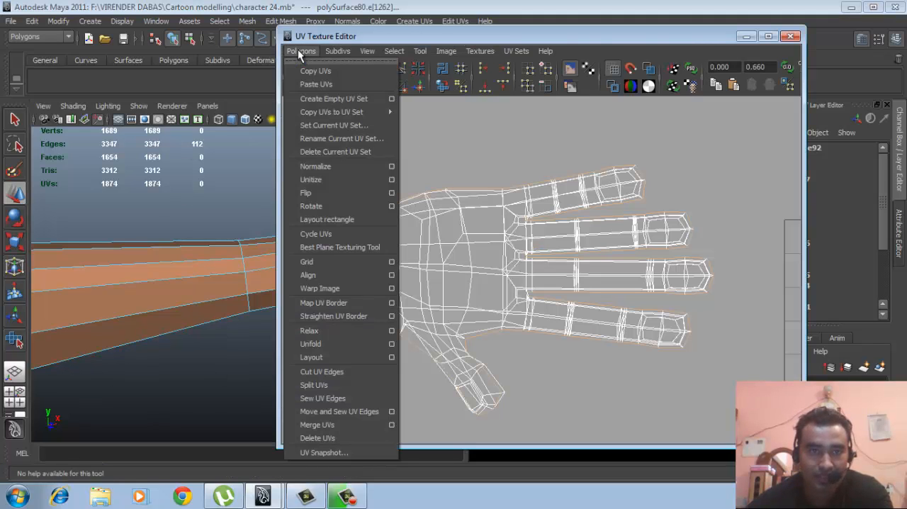
{"action": "left_click", "coordinate": [314, 372]}
{"action": "left_click_drag", "start_coordinate": [630, 36], "coordinate": [779, 48]}
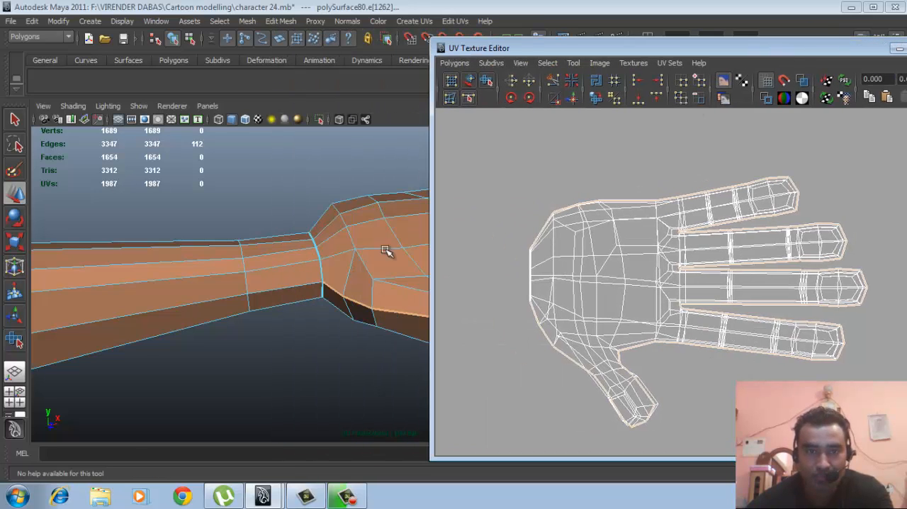
- Select all UVs of one half of the cut hand and move that shell off the other half into the empty area above it
{"action": "right_click_drag", "start_coordinate": [347, 266], "coordinate": [318, 255], "text": "alt"}
{"action": "middle_click_drag", "start_coordinate": [318, 255], "coordinate": [198, 233], "text": "alt"}
{"action": "left_click_drag", "start_coordinate": [316, 256], "coordinate": [275, 272], "text": "alt"}
{"action": "right_click_drag", "start_coordinate": [283, 256], "coordinate": [311, 243]}
{"action": "left_click", "coordinate": [312, 250]}
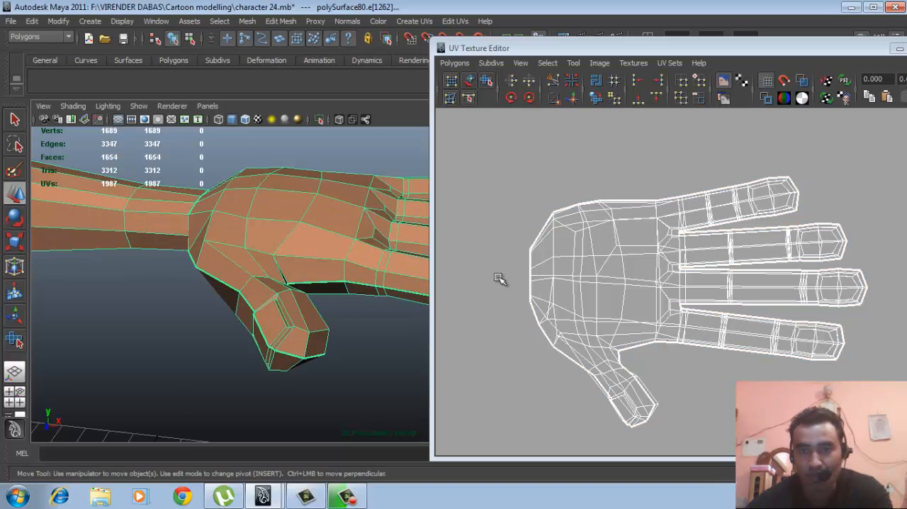
{"action": "left_click", "coordinate": [597, 276]}
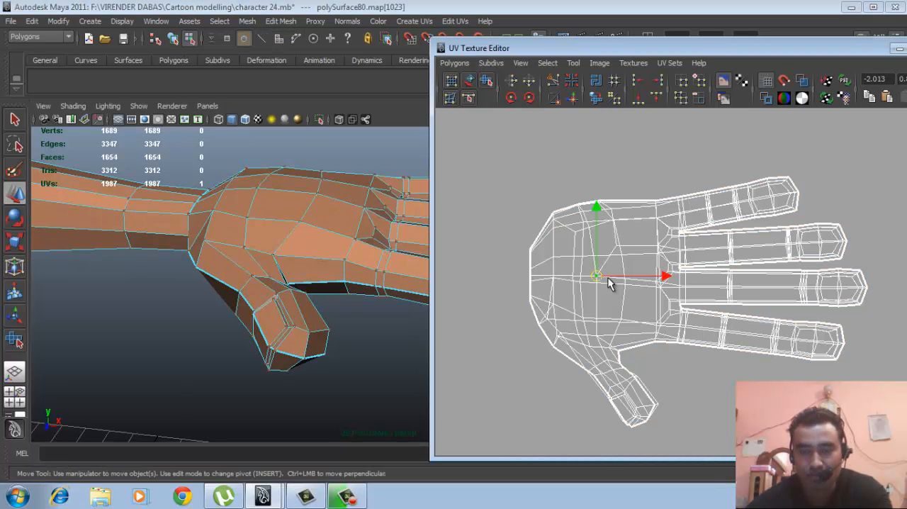
{"action": "right_click_drag", "start_coordinate": [607, 282], "coordinate": [640, 259], "text": "ctrl"}
{"action": "scroll", "coordinate": [583, 243], "scroll_direction": "down", "scroll_amount": 3}
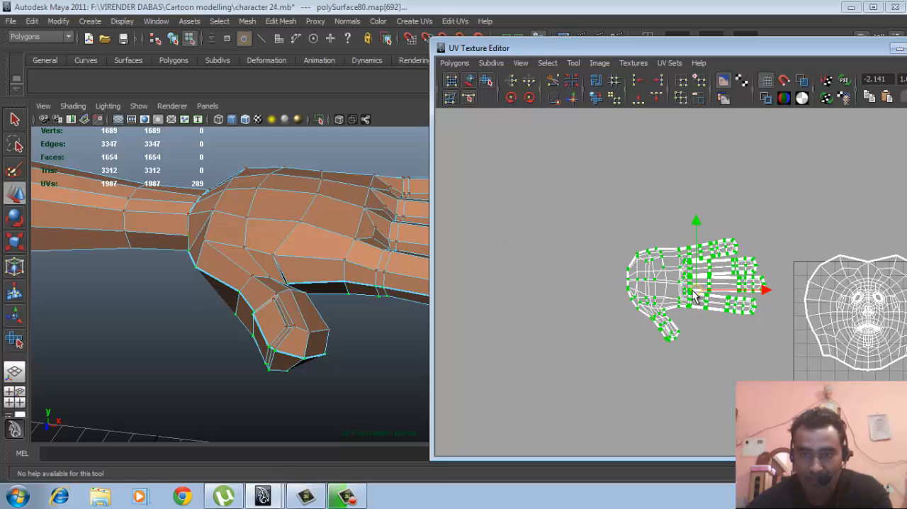
{"action": "left_click_drag", "start_coordinate": [698, 292], "coordinate": [554, 211]}
- Clear the selection, select all UVs of the hand half still in its original place and activate the Move tool
{"action": "left_click_drag", "start_coordinate": [316, 304], "coordinate": [369, 241], "text": "alt"}
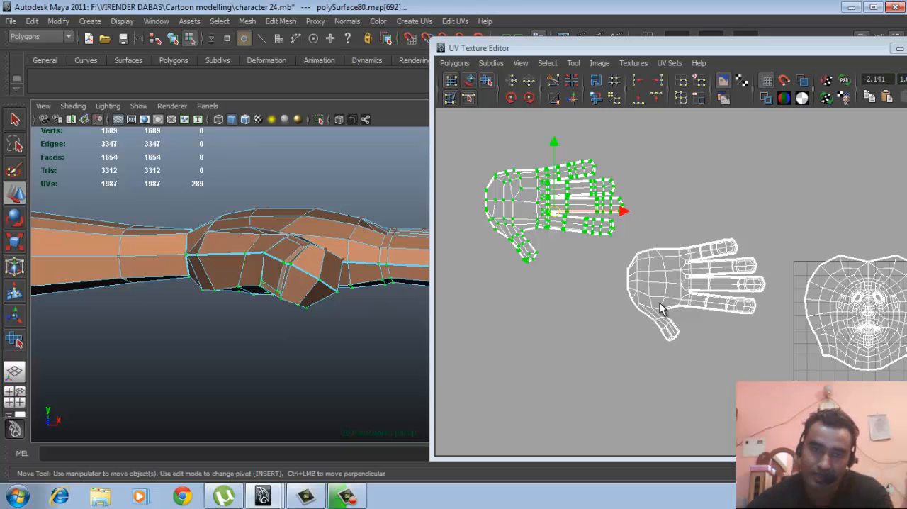
{"action": "left_click", "coordinate": [740, 202]}
{"action": "middle_click_drag", "start_coordinate": [678, 237], "coordinate": [735, 263], "text": "alt"}
{"action": "scroll", "coordinate": [601, 254], "scroll_direction": "up", "scroll_amount": 7}
{"action": "scroll", "coordinate": [735, 263], "scroll_direction": "up", "scroll_amount": 1}
{"action": "right_click_drag", "start_coordinate": [603, 262], "coordinate": [643, 264]}
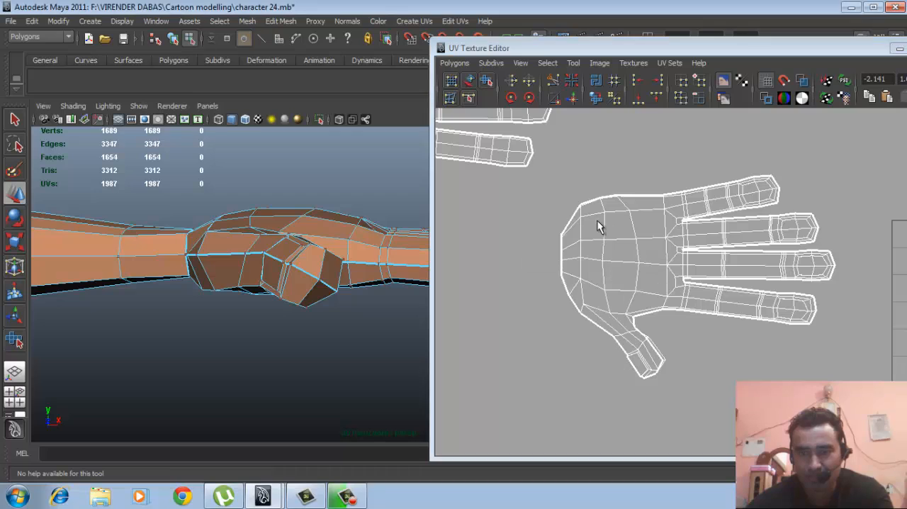
{"action": "left_click_drag", "start_coordinate": [549, 170], "coordinate": [823, 387]}
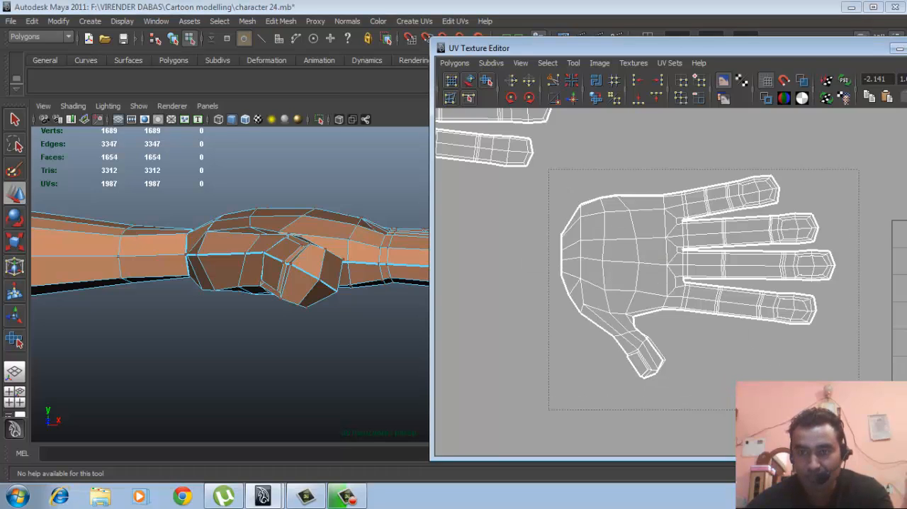
{"action": "left_click_drag", "start_coordinate": [859, 409], "coordinate": [858, 410]}
{"action": "key", "text": "w"}
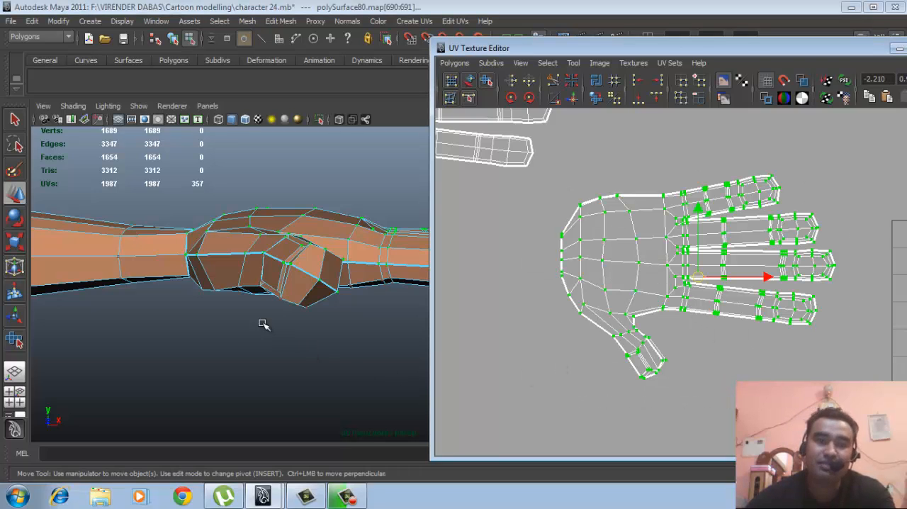
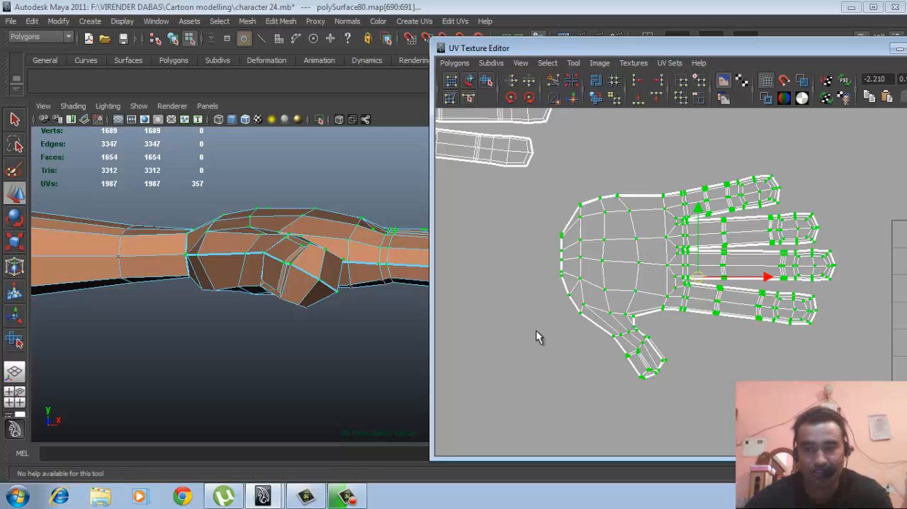
- Shift the UV Texture Editor clear of the screen edge and unfold the selected hand half with the Smooth UV Tool
{"action": "scroll", "coordinate": [668, 322], "scroll_direction": "up", "scroll_amount": 1}
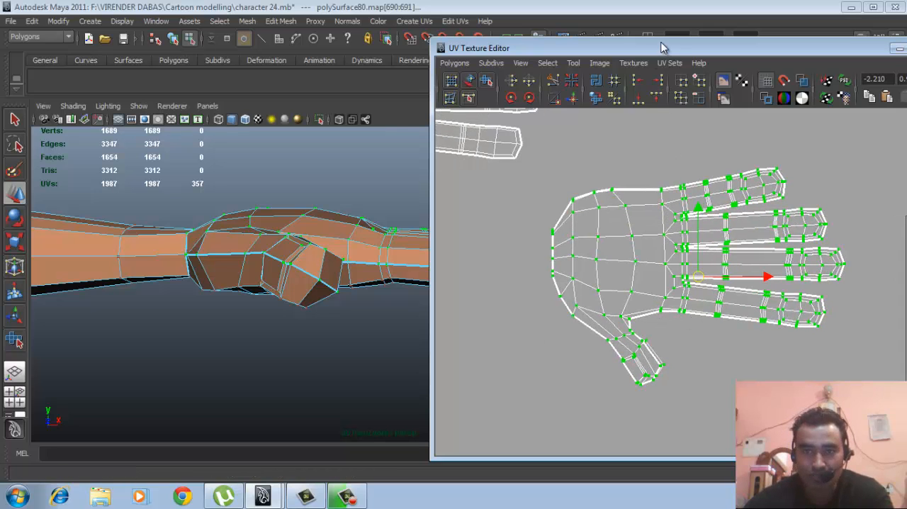
{"action": "left_click_drag", "start_coordinate": [661, 48], "coordinate": [523, 48]}
{"action": "scroll", "coordinate": [522, 280], "scroll_direction": "down", "scroll_amount": 1}
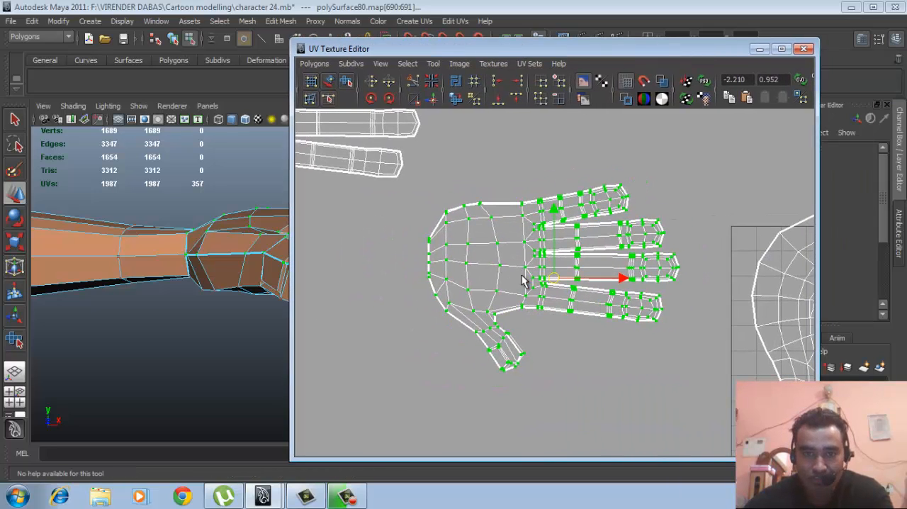
{"action": "left_click", "coordinate": [346, 82]}
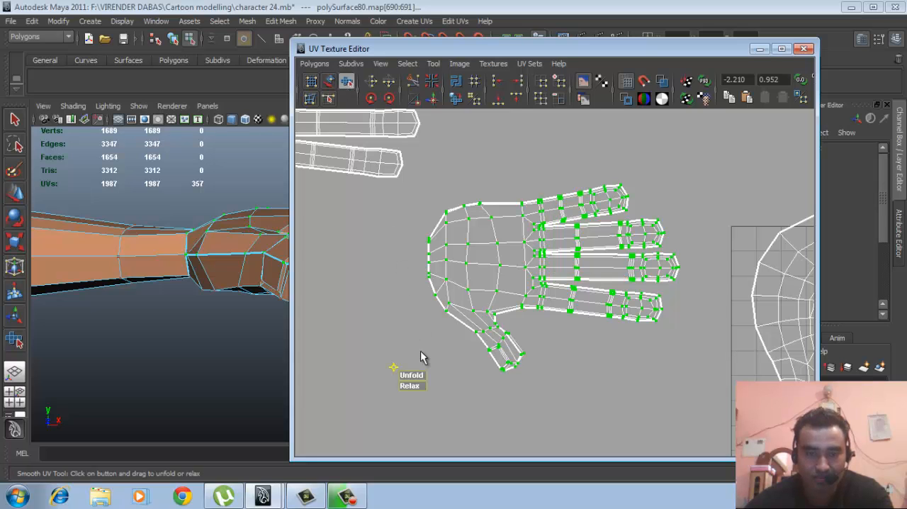
{"action": "left_click_drag", "start_coordinate": [416, 374], "coordinate": [653, 371]}
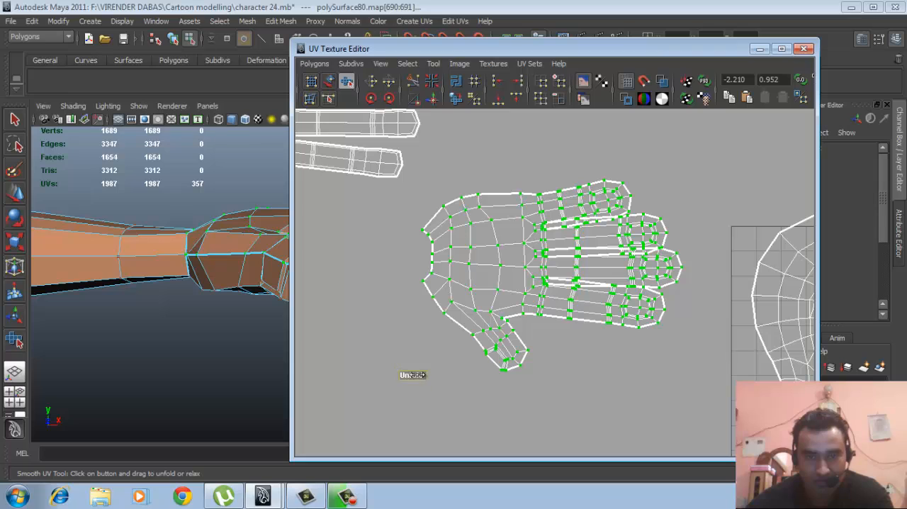
{"action": "mouse_move", "coordinate": [543, 374]}
{"action": "left_mouse_down"}
{"action": "mouse_move", "coordinate": [454, 375]}
{"action": "mouse_move", "coordinate": [549, 374]}
{"action": "left_mouse_up"}
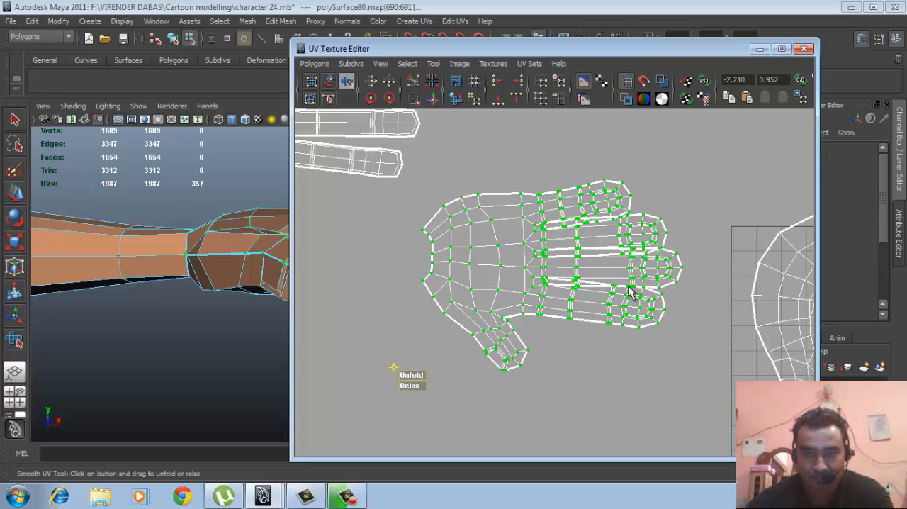
- Select the UVs around the gap between the uppermost finger and its neighbour and relax them with the Smooth UV Tool
{"action": "scroll", "coordinate": [566, 303], "scroll_direction": "up", "scroll_amount": 8}
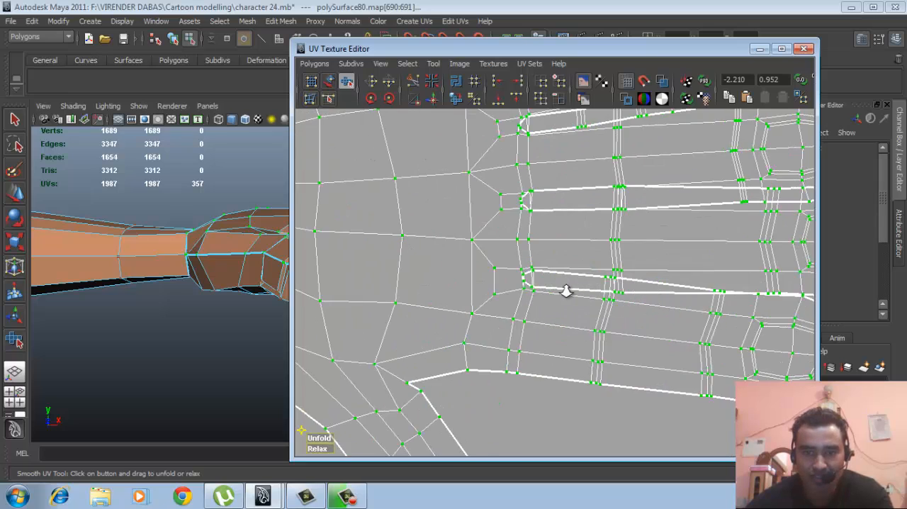
{"action": "scroll", "coordinate": [567, 314], "scroll_direction": "up", "scroll_amount": 4}
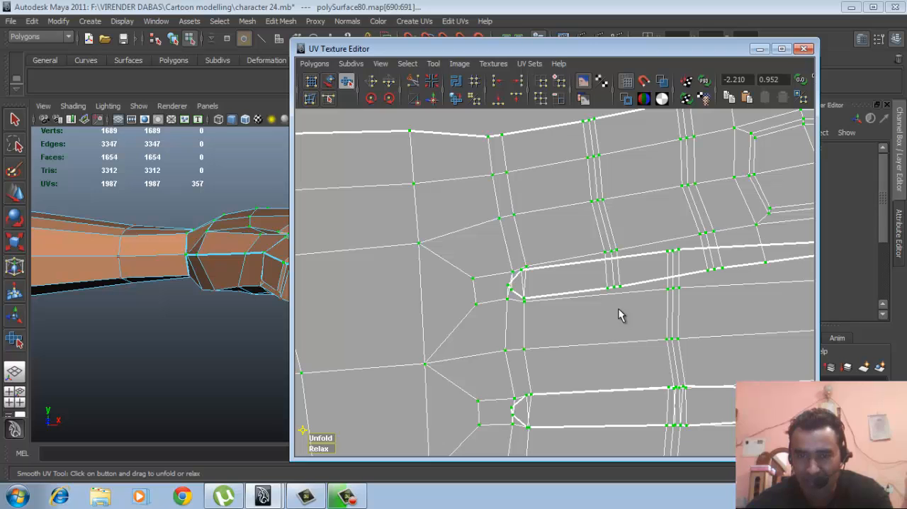
{"action": "right_click_drag", "start_coordinate": [588, 317], "coordinate": [569, 325], "text": "alt"}
{"action": "middle_click_drag", "start_coordinate": [569, 325], "coordinate": [584, 236], "text": "alt"}
{"action": "right_click_drag", "start_coordinate": [584, 236], "coordinate": [562, 229], "text": "alt"}
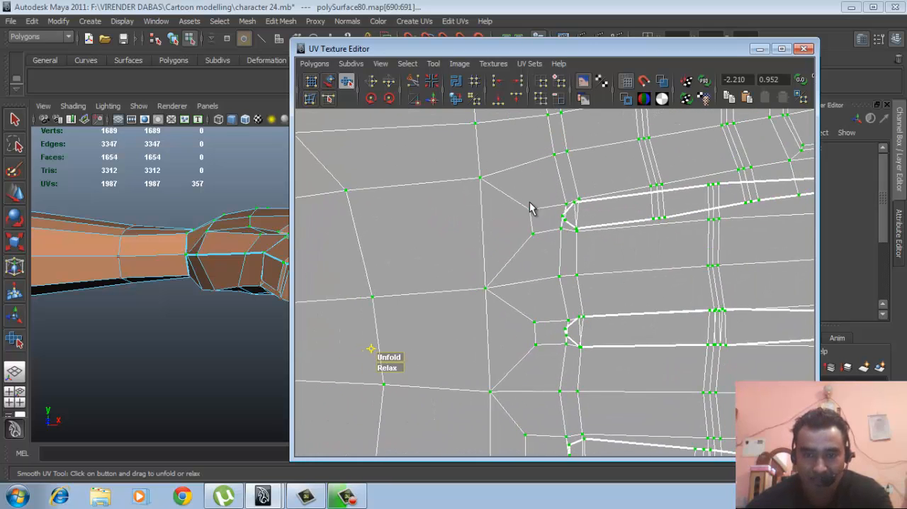
{"action": "left_click_drag", "start_coordinate": [504, 187], "coordinate": [614, 250]}
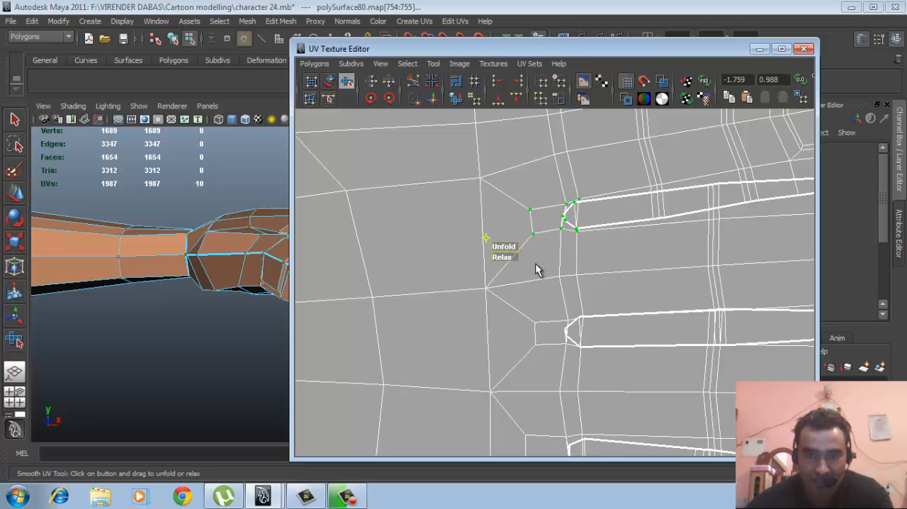
{"action": "left_click_drag", "start_coordinate": [508, 256], "coordinate": [597, 256]}
- Select the UVs around each of the other two gaps between the fingers and relax them with the Smooth UV Tool
{"action": "middle_click_drag", "start_coordinate": [603, 259], "coordinate": [587, 197], "text": "alt"}
{"action": "left_click_drag", "start_coordinate": [603, 306], "coordinate": [605, 306]}
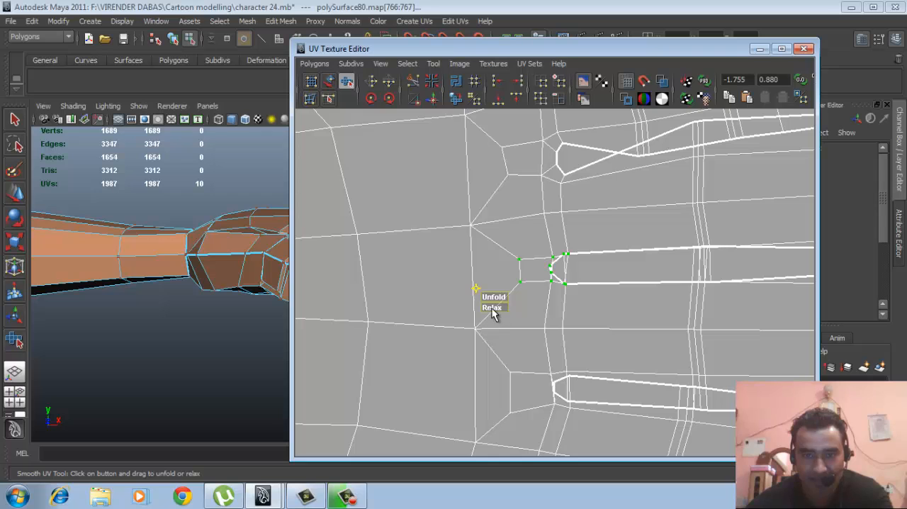
{"action": "left_click_drag", "start_coordinate": [493, 314], "coordinate": [614, 310]}
{"action": "middle_click_drag", "start_coordinate": [537, 386], "coordinate": [519, 287], "text": "alt"}
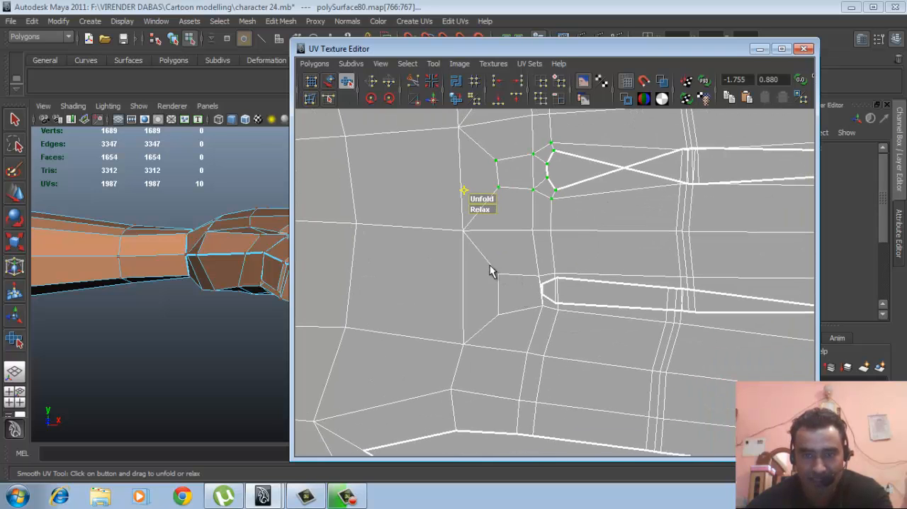
{"action": "left_click_drag", "start_coordinate": [586, 322], "coordinate": [586, 322]}
{"action": "left_click_drag", "start_coordinate": [475, 341], "coordinate": [586, 340]}
- Select the two border UVs in the crook between thumb and palm and relax them
{"action": "scroll", "coordinate": [426, 324], "scroll_direction": "down", "scroll_amount": 3}
{"action": "middle_click_drag", "start_coordinate": [474, 369], "coordinate": [501, 276], "text": "alt"}
{"action": "scroll", "coordinate": [401, 309], "scroll_direction": "up", "scroll_amount": 1}
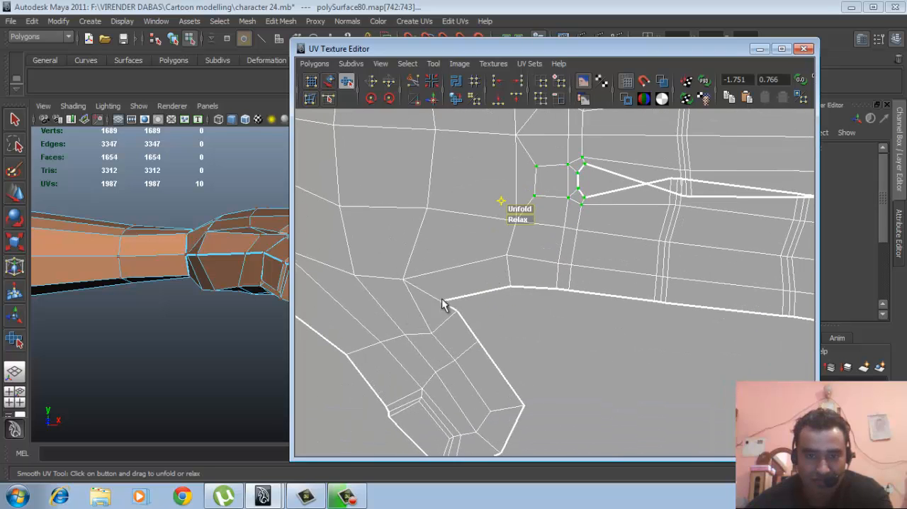
{"action": "left_click_drag", "start_coordinate": [440, 298], "coordinate": [460, 322]}
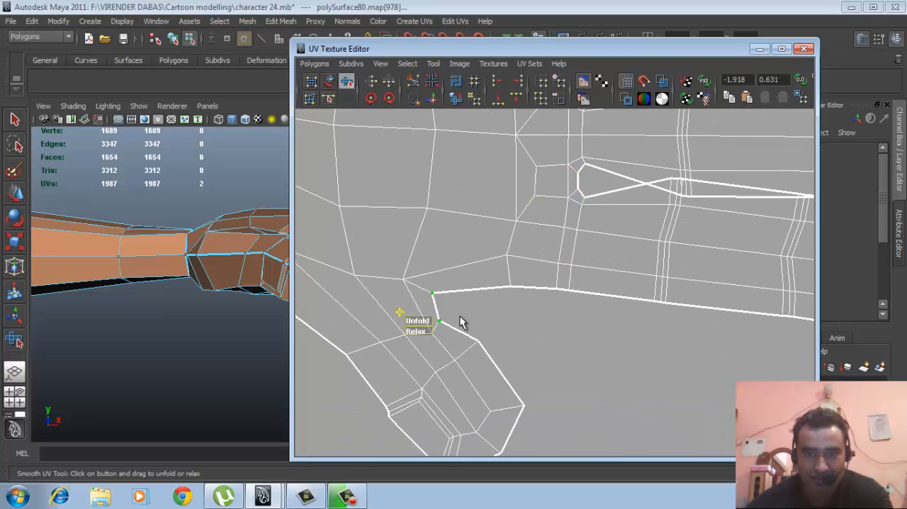
{"action": "scroll", "coordinate": [564, 295], "scroll_direction": "down", "scroll_amount": 6}
{"action": "middle_click_drag", "start_coordinate": [551, 295], "coordinate": [522, 338], "text": "alt"}
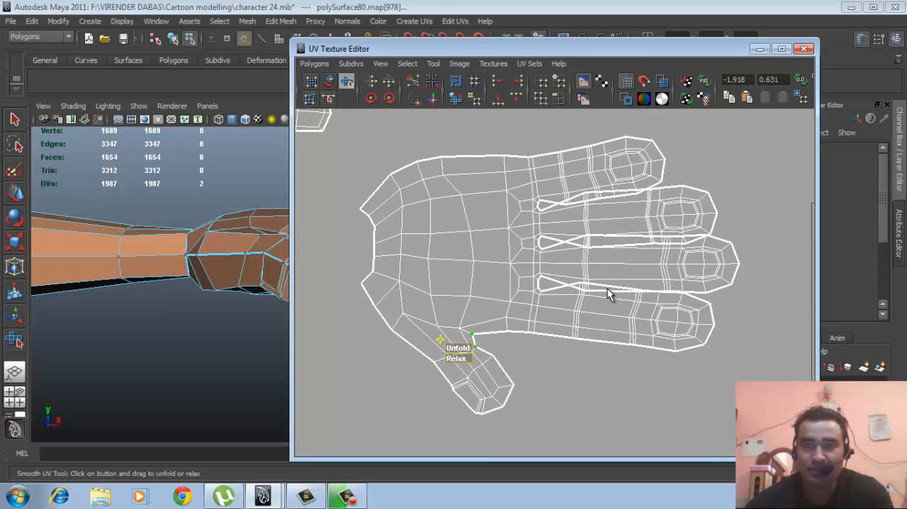
- Select the uppermost finger's UVs from its first joint through the fingertip, leaving the finger base and neighbouring finger unselected
{"action": "scroll", "coordinate": [634, 264], "scroll_direction": "up", "scroll_amount": 1}
{"action": "scroll", "coordinate": [634, 263], "scroll_direction": "up", "scroll_amount": 4}
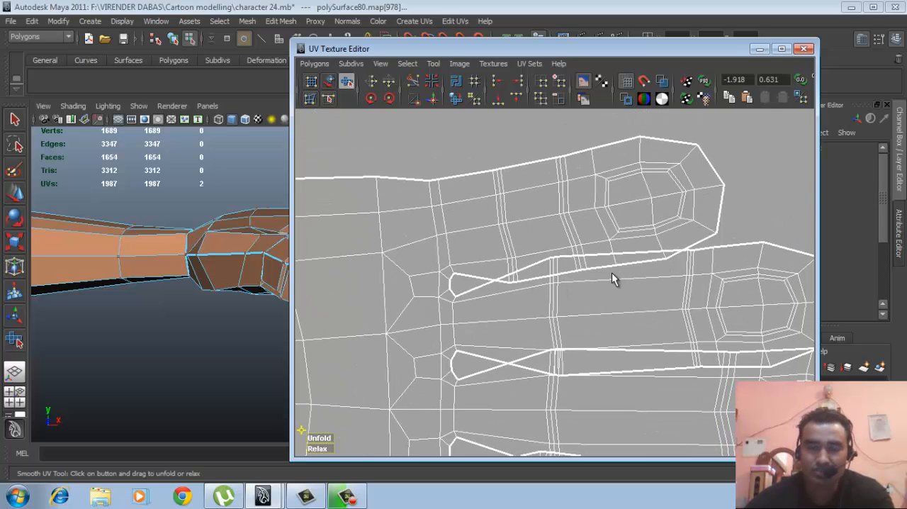
{"action": "scroll", "coordinate": [615, 279], "scroll_direction": "up", "scroll_amount": 1}
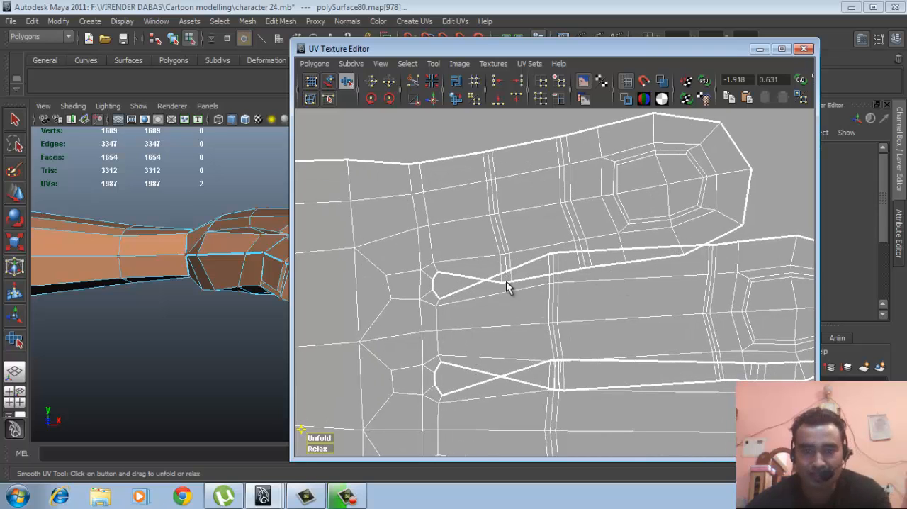
{"action": "left_click_drag", "start_coordinate": [527, 312], "coordinate": [526, 311]}
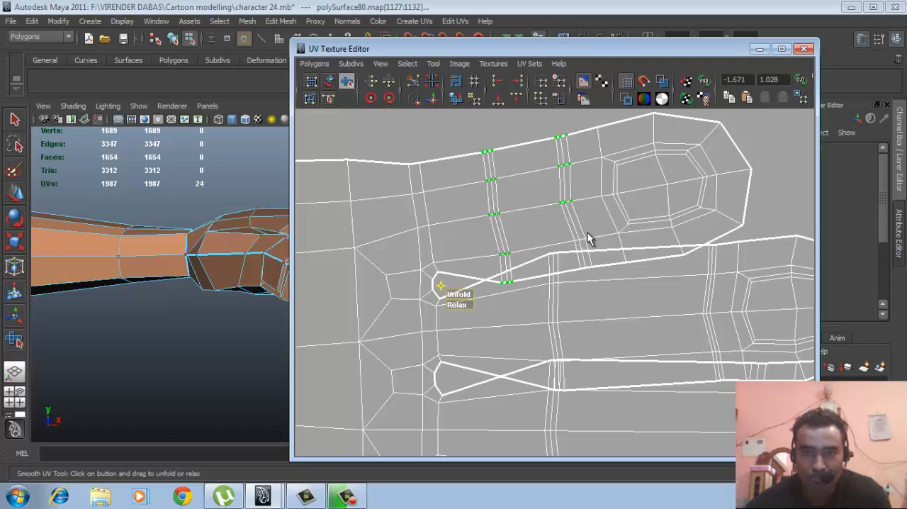
{"action": "left_click_drag", "start_coordinate": [572, 229], "coordinate": [596, 269], "text": "shift"}
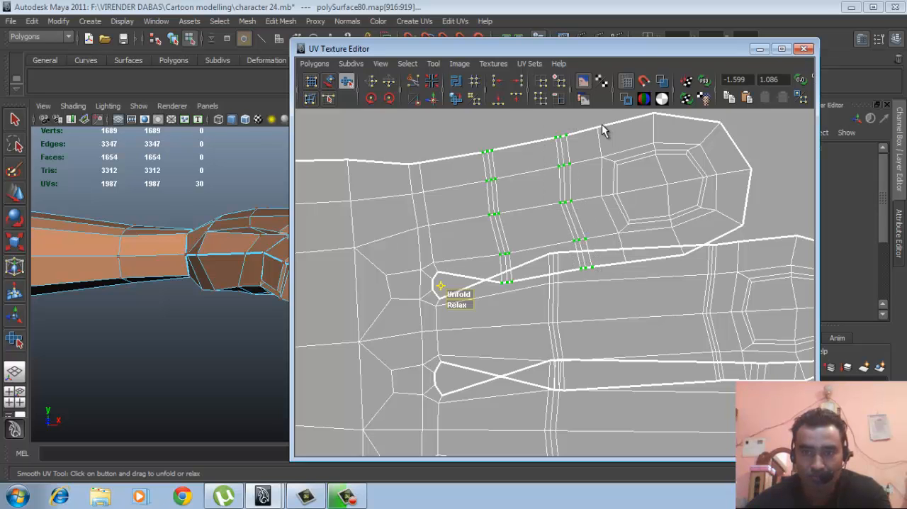
{"action": "middle_click_drag", "start_coordinate": [649, 222], "coordinate": [572, 259], "text": "alt"}
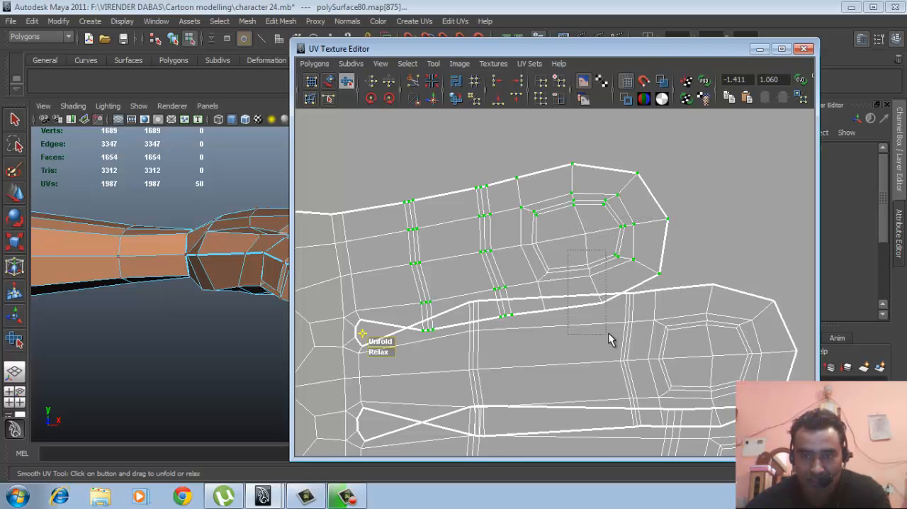
{"action": "left_click_drag", "start_coordinate": [567, 339], "coordinate": [536, 242], "text": "shift"}
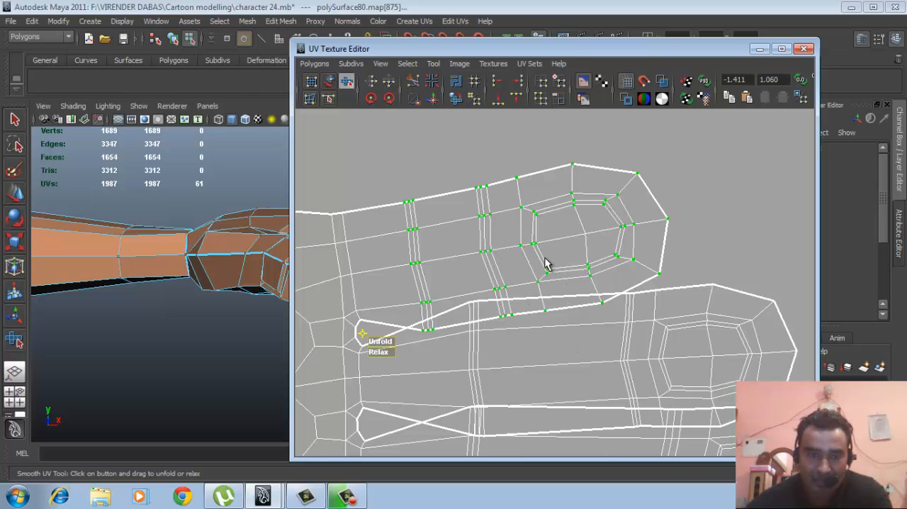
- Move the uppermost finger's selected UVs up and rotate them slightly so the finger clears its neighbour
{"action": "key", "text": "w"}
{"action": "left_click_drag", "start_coordinate": [537, 183], "coordinate": [536, 150]}
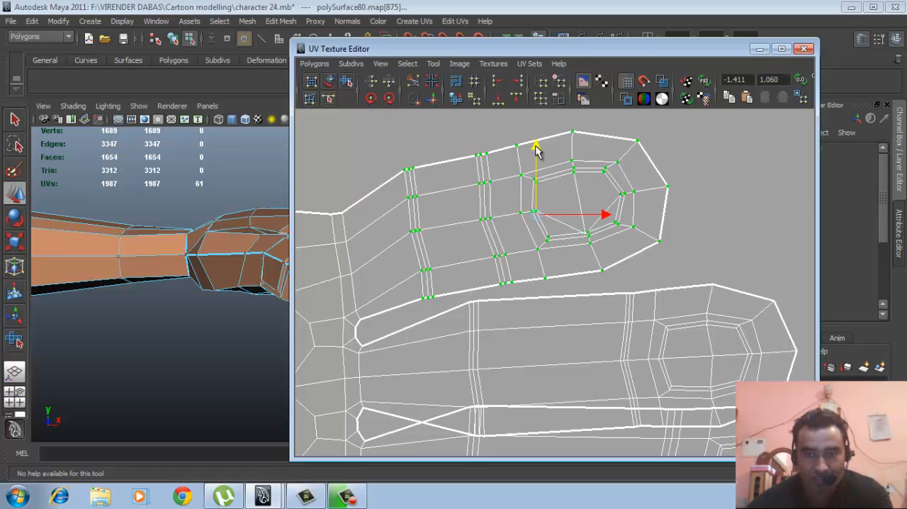
{"action": "key", "text": "e"}
{"action": "left_click_drag", "start_coordinate": [598, 205], "coordinate": [597, 201]}
{"action": "key", "text": "w"}
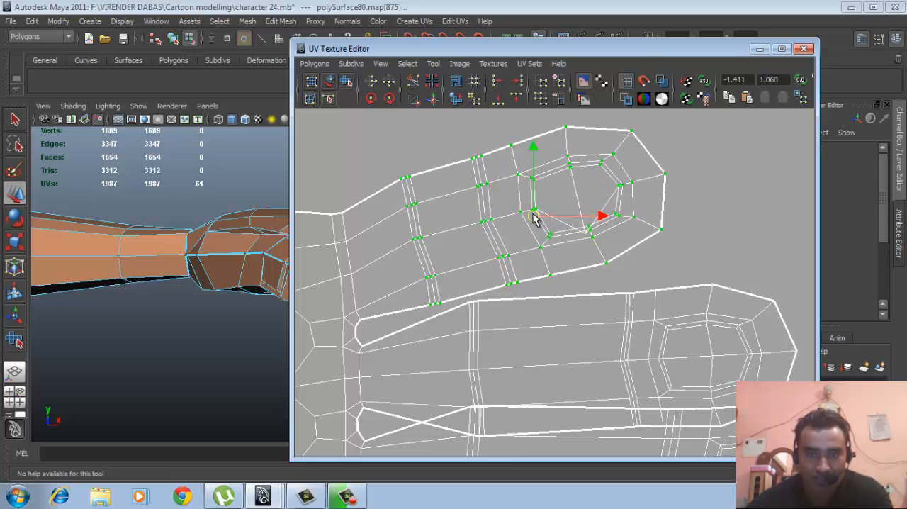
- Select the UVs of the two joint edge loops on the lowest finger of the hand shell
{"action": "right_click_drag", "start_coordinate": [629, 294], "coordinate": [530, 289], "text": "alt"}
{"action": "middle_click_drag", "start_coordinate": [545, 299], "coordinate": [542, 204], "text": "alt"}
{"action": "right_click_drag", "start_coordinate": [585, 269], "coordinate": [555, 283], "text": "alt"}
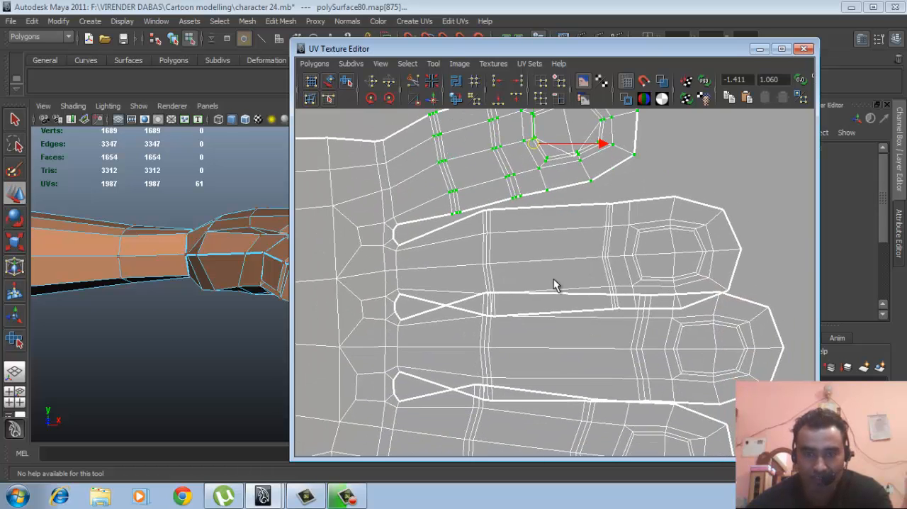
{"action": "middle_click_drag", "start_coordinate": [584, 339], "coordinate": [568, 265], "text": "alt"}
{"action": "scroll", "coordinate": [591, 239], "scroll_direction": "up", "scroll_amount": 6}
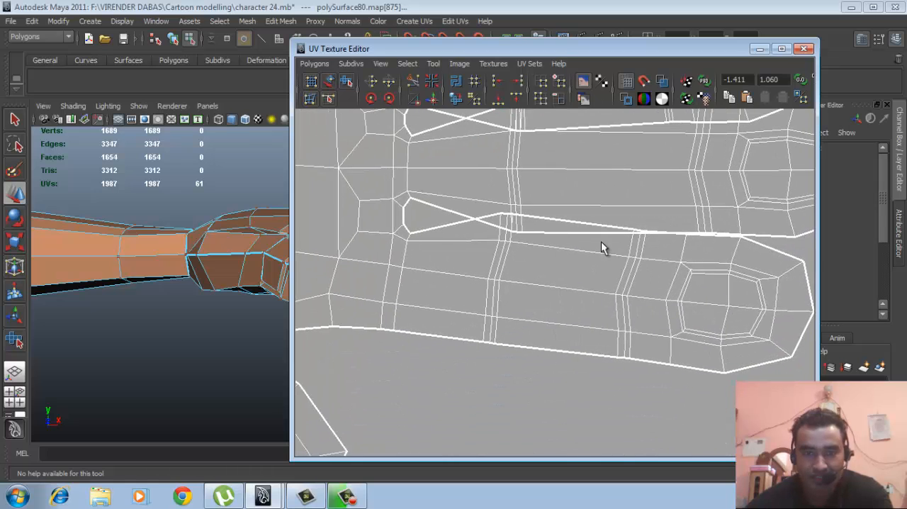
{"action": "scroll", "coordinate": [455, 275], "scroll_direction": "up", "scroll_amount": 4}
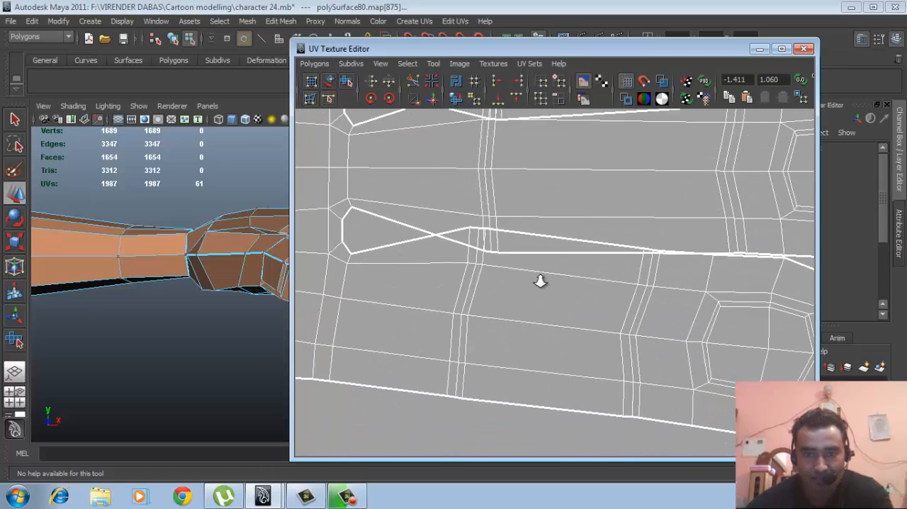
{"action": "left_click_drag", "start_coordinate": [480, 235], "coordinate": [495, 400]}
{"action": "middle_click_drag", "start_coordinate": [628, 312], "coordinate": [524, 280], "text": "alt"}
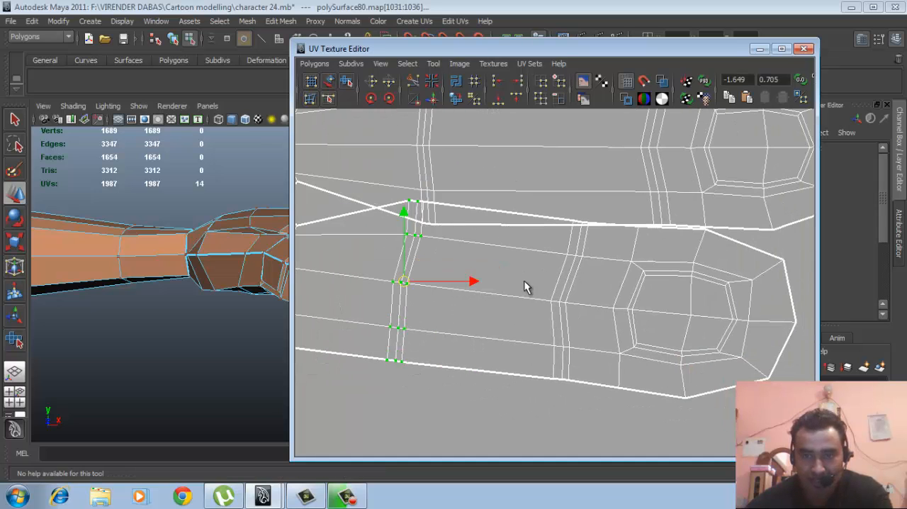
{"action": "left_click_drag", "start_coordinate": [549, 198], "coordinate": [597, 412]}
{"action": "middle_click_drag", "start_coordinate": [602, 348], "coordinate": [542, 284], "text": "alt"}
- Add the lowest finger's fingertip UVs to the selection, including those on the border beside the neighbouring finger
{"action": "left_click_drag", "start_coordinate": [588, 356], "coordinate": [714, 413], "text": "shift"}
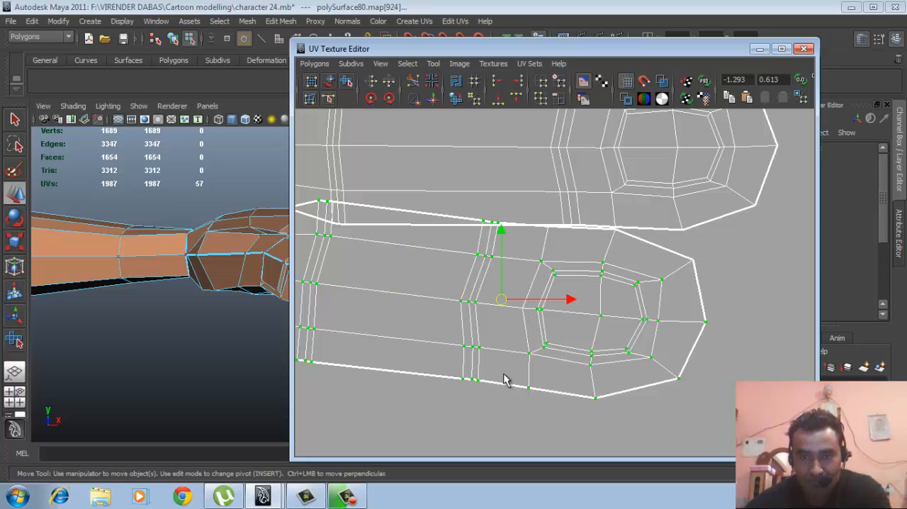
{"action": "left_click_drag", "start_coordinate": [668, 253], "coordinate": [735, 280], "text": "shift"}
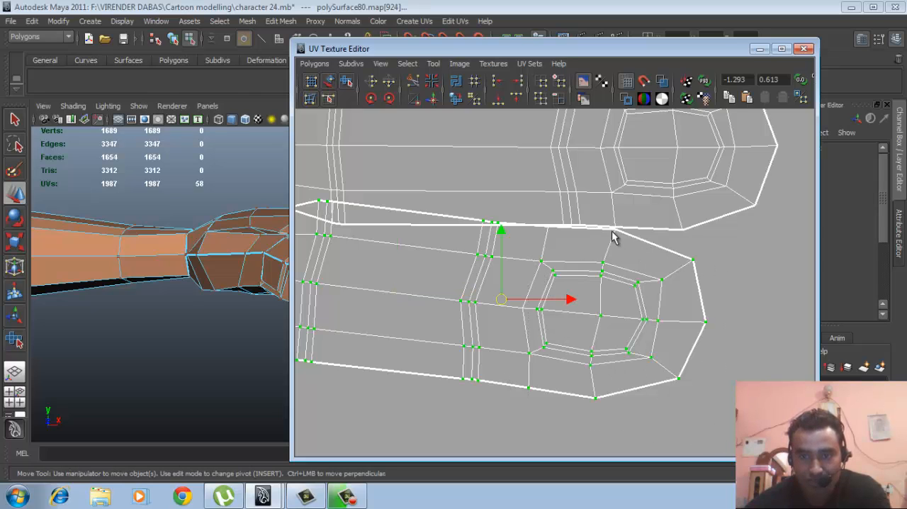
{"action": "scroll", "coordinate": [609, 283], "scroll_direction": "up", "scroll_amount": 5}
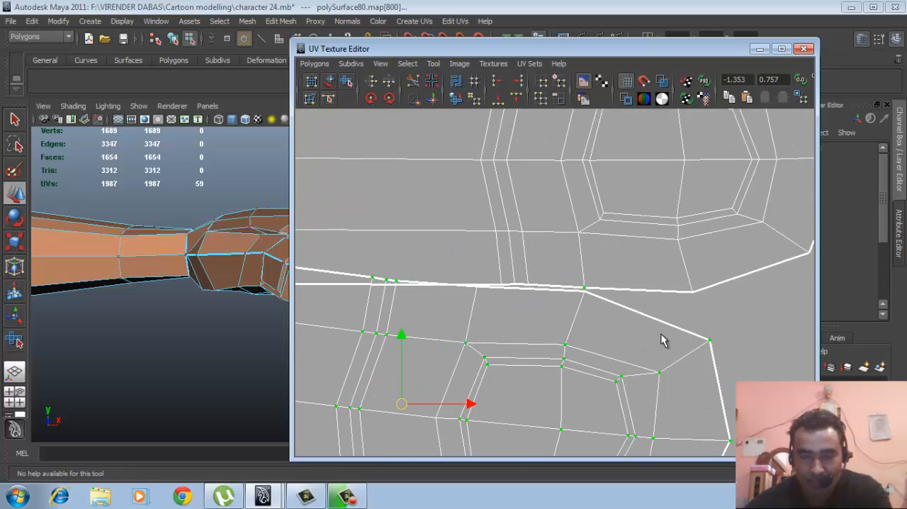
{"action": "left_click_drag", "start_coordinate": [587, 293], "coordinate": [595, 302], "text": "shift"}
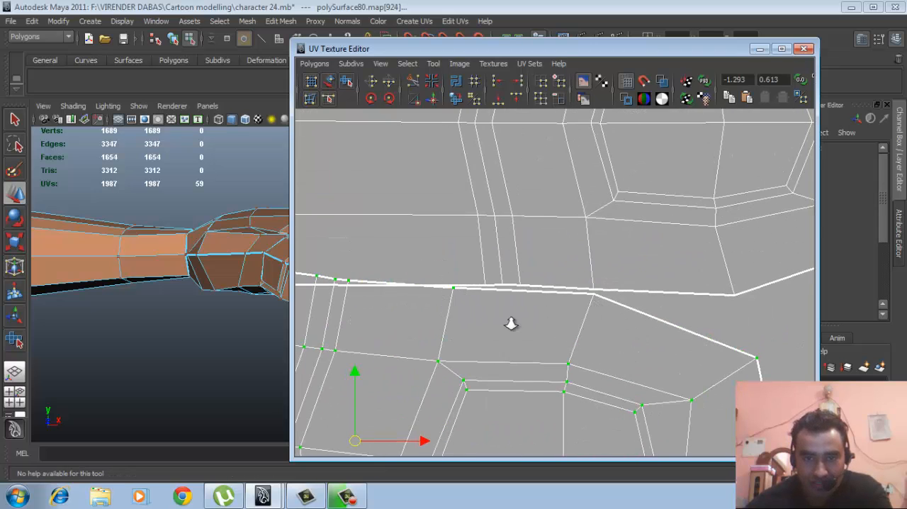
- Try to move the lowest finger's selected UVs down, away from the overlapping neighbour
{"action": "scroll", "coordinate": [510, 324], "scroll_direction": "down", "scroll_amount": 3}
{"action": "scroll", "coordinate": [559, 328], "scroll_direction": "down", "scroll_amount": 2}
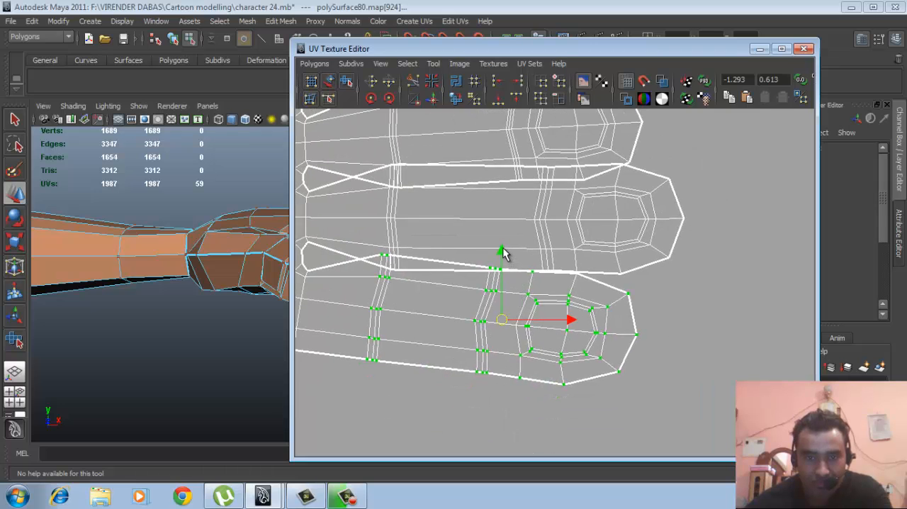
{"action": "left_click_drag", "start_coordinate": [501, 253], "coordinate": [500, 270]}
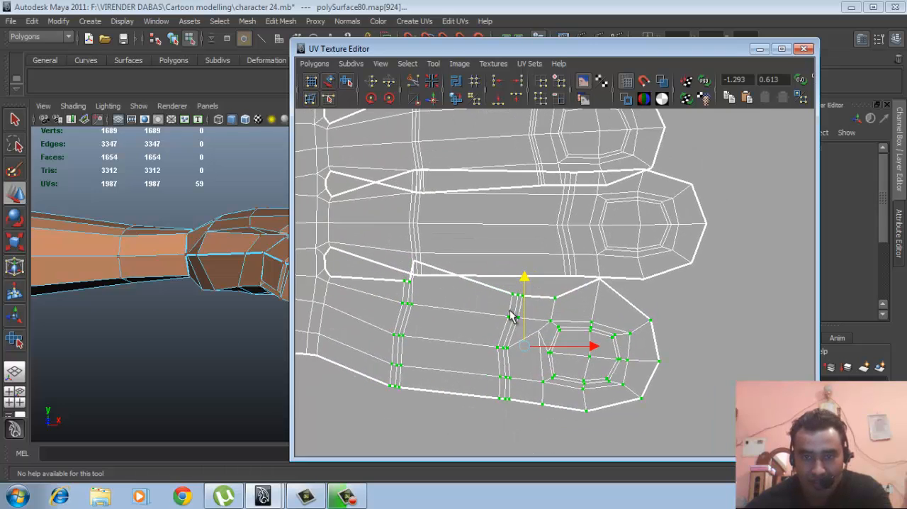
{"action": "scroll", "coordinate": [587, 318], "scroll_direction": "up", "scroll_amount": 1}
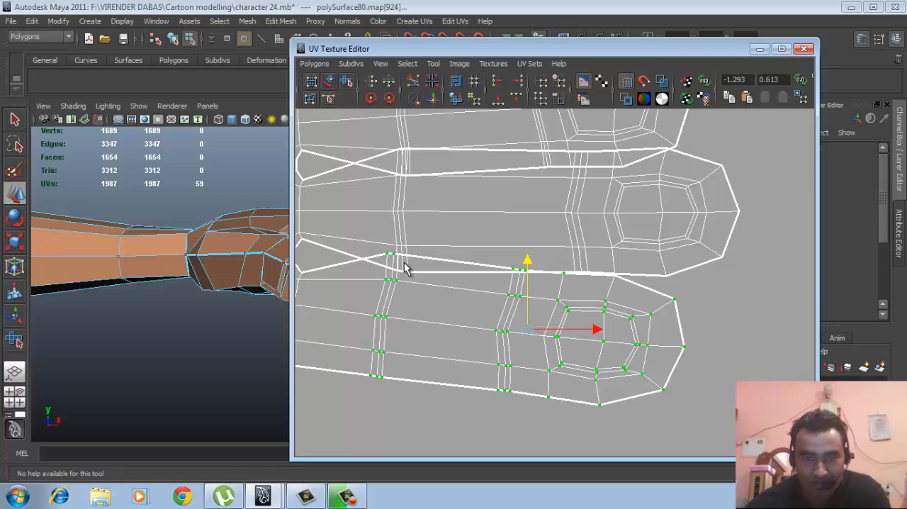
- Add the missed border UV at the lowest finger's first joint to the selection
{"action": "middle_click_drag", "start_coordinate": [446, 286], "coordinate": [754, 330], "text": "alt"}
{"action": "scroll", "coordinate": [463, 285], "scroll_direction": "up", "scroll_amount": 5}
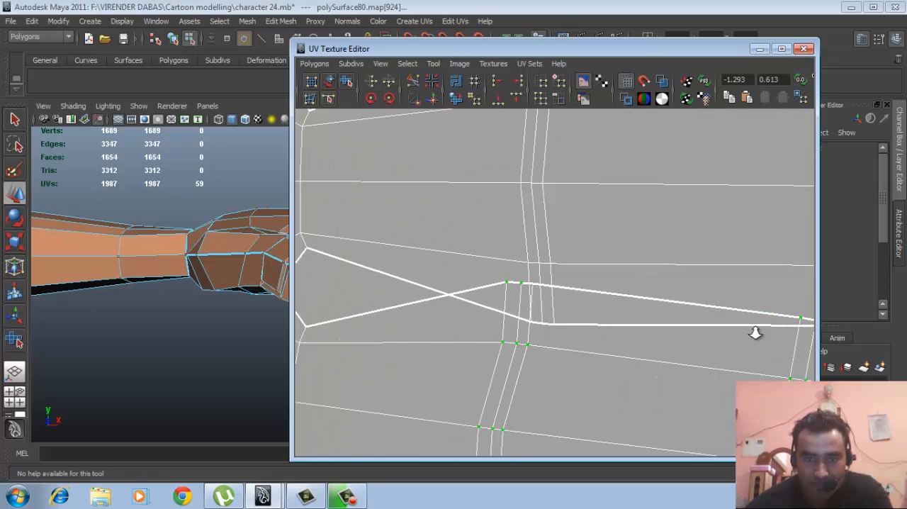
{"action": "scroll", "coordinate": [686, 340], "scroll_direction": "up", "scroll_amount": 5}
{"action": "left_click_drag", "start_coordinate": [506, 292], "coordinate": [510, 297], "text": "shift"}
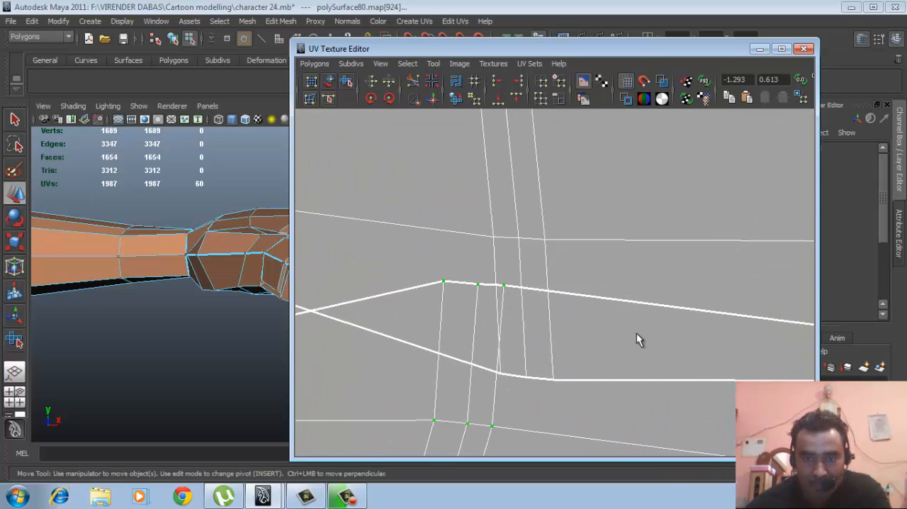
- Add the missed border UV beside the lowest finger's fingertip to the selection
{"action": "scroll", "coordinate": [618, 318], "scroll_direction": "down", "scroll_amount": 7}
{"action": "middle_click_drag", "start_coordinate": [710, 331], "coordinate": [546, 322], "text": "alt"}
{"action": "scroll", "coordinate": [680, 337], "scroll_direction": "up", "scroll_amount": 5}
{"action": "middle_click_drag", "start_coordinate": [741, 344], "coordinate": [520, 290], "text": "alt"}
{"action": "middle_click_drag", "start_coordinate": [705, 283], "coordinate": [728, 282], "text": "alt"}
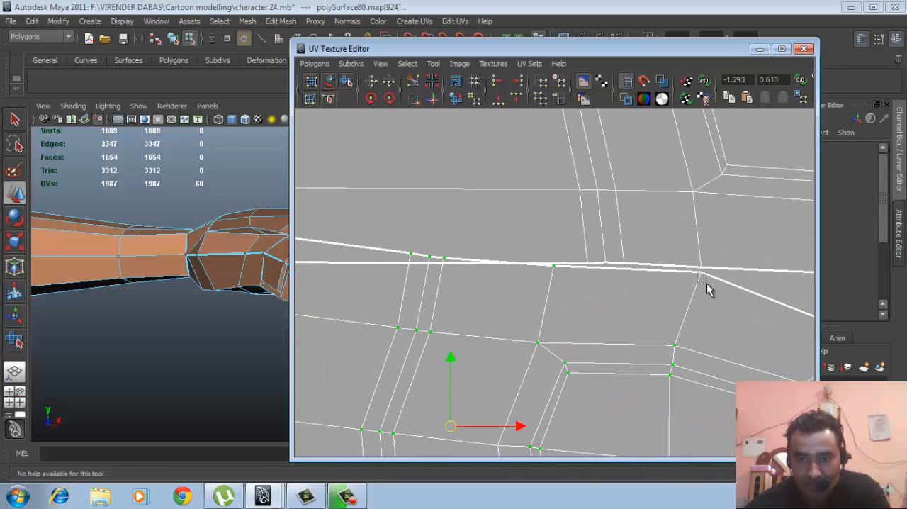
{"action": "left_click_drag", "start_coordinate": [695, 270], "coordinate": [706, 282], "text": "shift"}
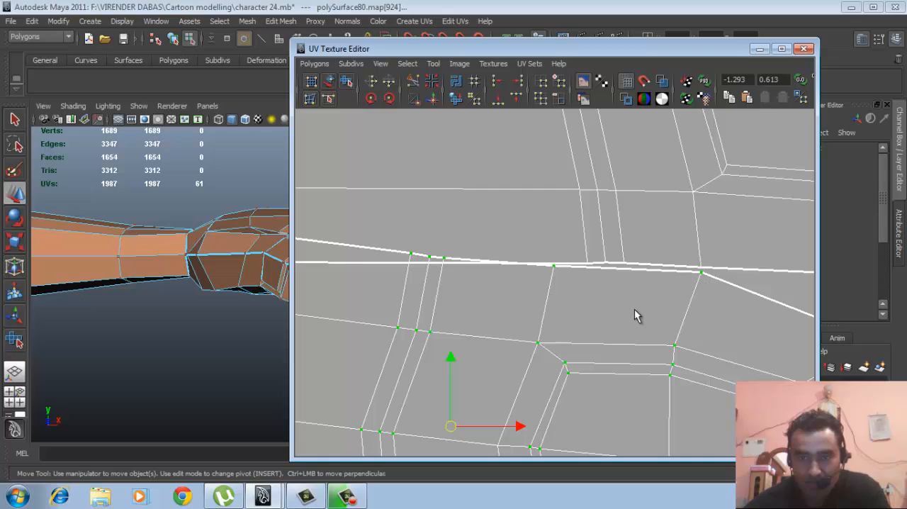
- Move the lowest finger's selected UVs down, clear of the neighbouring finger
{"action": "scroll", "coordinate": [633, 309], "scroll_direction": "down", "scroll_amount": 7}
{"action": "middle_click_drag", "start_coordinate": [536, 305], "coordinate": [564, 264], "text": "alt"}
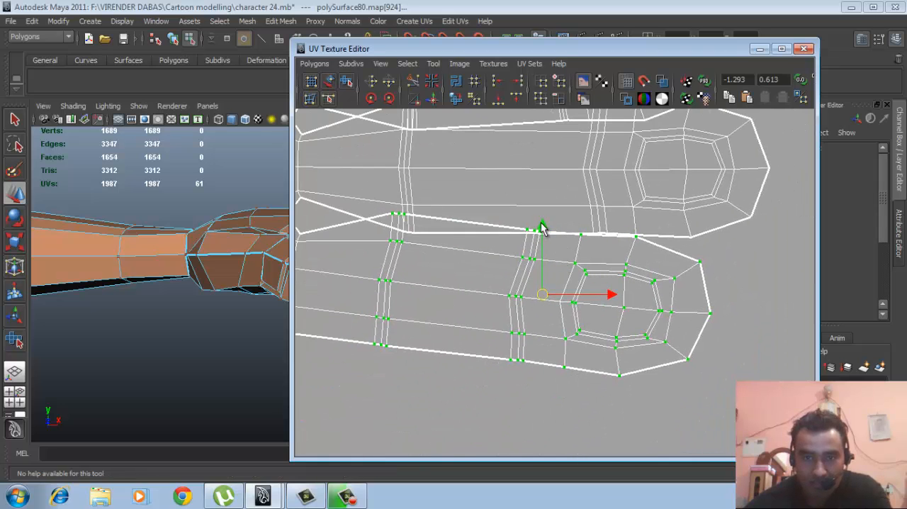
{"action": "left_click_drag", "start_coordinate": [541, 222], "coordinate": [541, 268]}
{"action": "scroll", "coordinate": [532, 276], "scroll_direction": "down", "scroll_amount": 3}
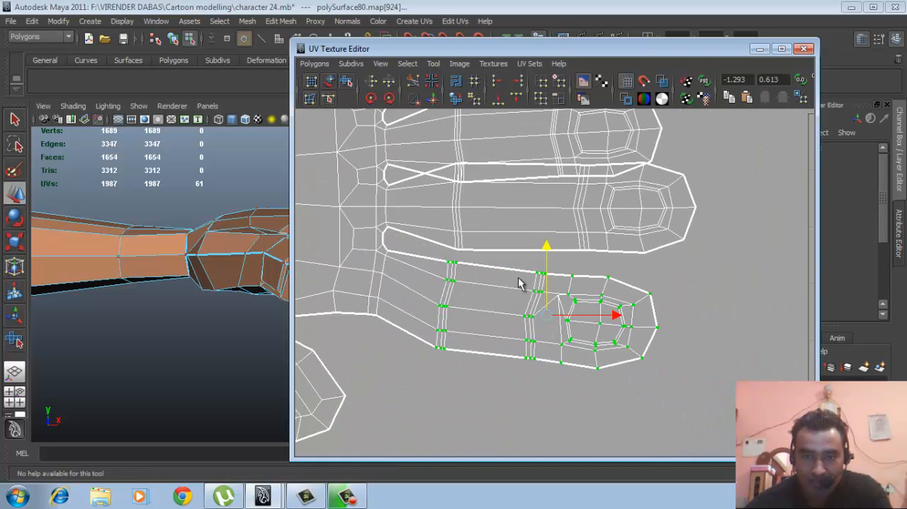
- Rotate the lowest finger's selected UVs clockwise so the fingertip angles away from the neighbouring finger
{"action": "left_click_drag", "start_coordinate": [565, 230], "coordinate": [611, 268]}
{"action": "key", "text": "e"}
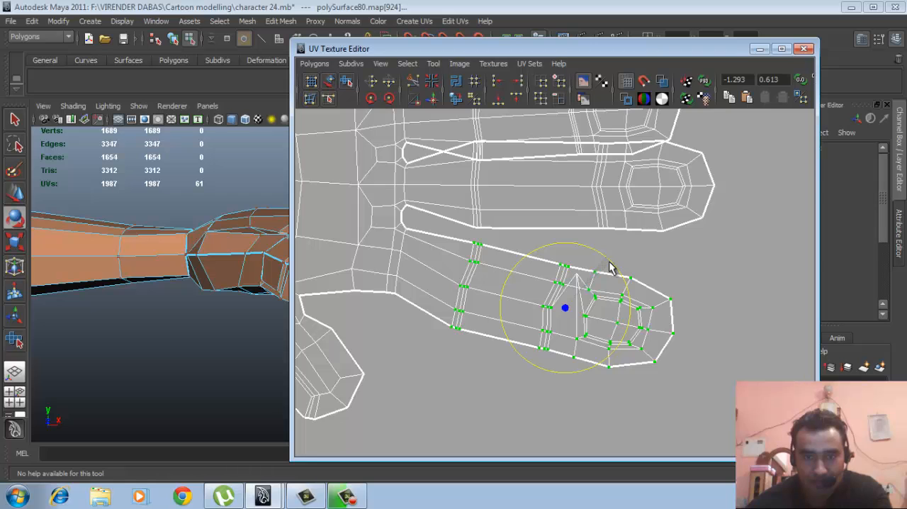
{"action": "middle_click_drag", "start_coordinate": [594, 249], "coordinate": [582, 346], "text": "alt"}
{"action": "right_click_drag", "start_coordinate": [537, 296], "coordinate": [576, 299], "text": "alt"}
{"action": "mouse_move", "coordinate": [558, 308]}
{"action": "middle_mouse_down", "text": "alt"}
{"action": "mouse_move", "coordinate": [557, 292]}
{"action": "mouse_move", "coordinate": [557, 310]}
{"action": "middle_mouse_up", "text": "alt"}
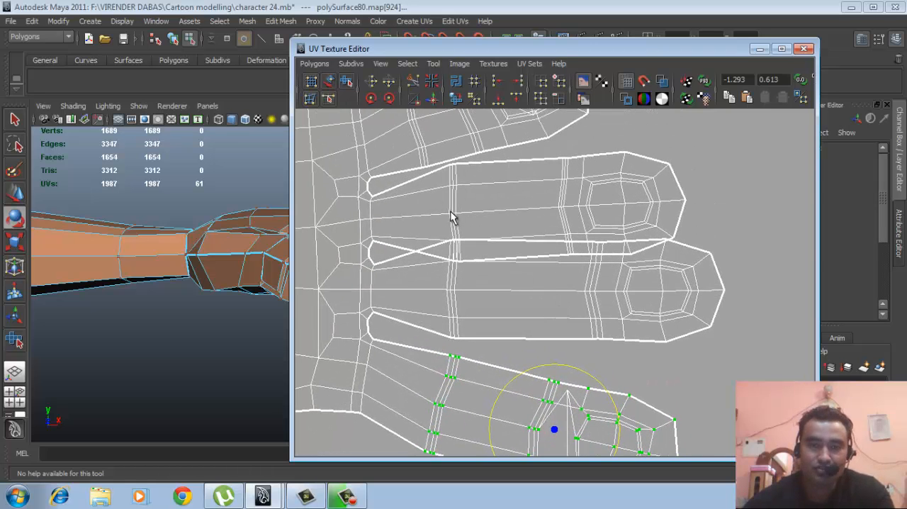
- Move the UV Texture Editor aside to uncover the fingers of the hand model
{"action": "middle_click_drag", "start_coordinate": [527, 276], "coordinate": [515, 250], "text": "alt"}
{"action": "right_click_drag", "start_coordinate": [515, 249], "coordinate": [504, 260], "text": "alt"}
{"action": "middle_click_drag", "start_coordinate": [504, 261], "coordinate": [506, 269], "text": "alt"}
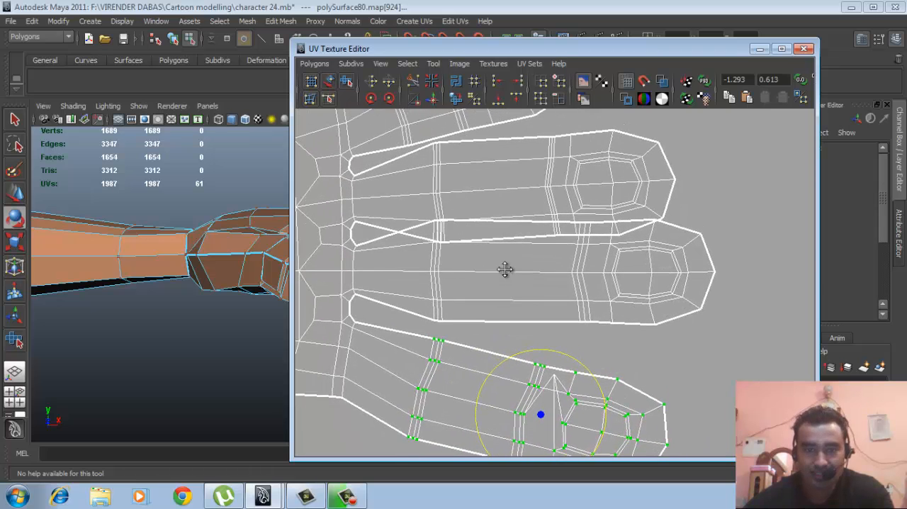
{"action": "right_click_drag", "start_coordinate": [506, 269], "coordinate": [498, 243], "text": "alt"}
{"action": "middle_click_drag", "start_coordinate": [498, 243], "coordinate": [510, 248], "text": "alt"}
{"action": "middle_click_drag", "start_coordinate": [642, 262], "coordinate": [593, 255], "text": "alt"}
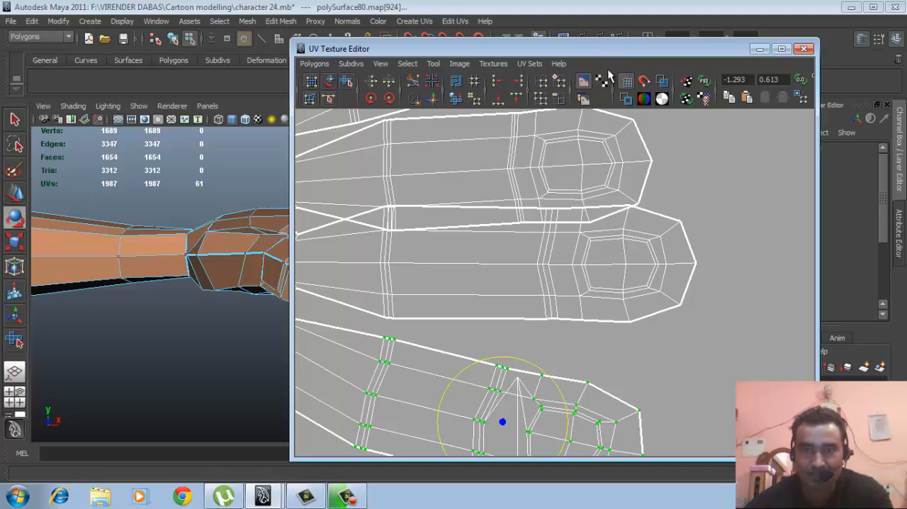
{"action": "left_click_drag", "start_coordinate": [613, 51], "coordinate": [758, 60]}
{"action": "left_click_drag", "start_coordinate": [340, 295], "coordinate": [289, 304], "text": "alt"}
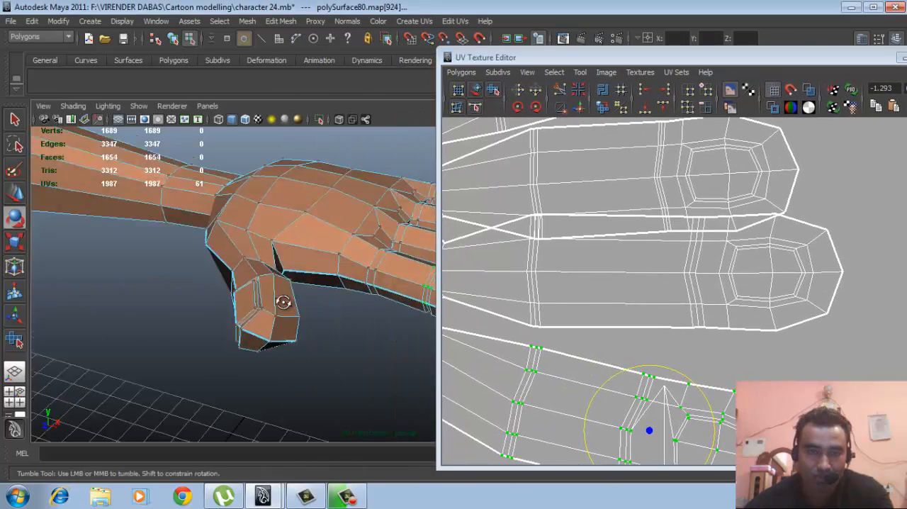
{"action": "right_click_drag", "start_coordinate": [289, 304], "coordinate": [90, 255], "text": "alt"}
{"action": "left_click_drag", "start_coordinate": [90, 255], "coordinate": [277, 300], "text": "alt"}
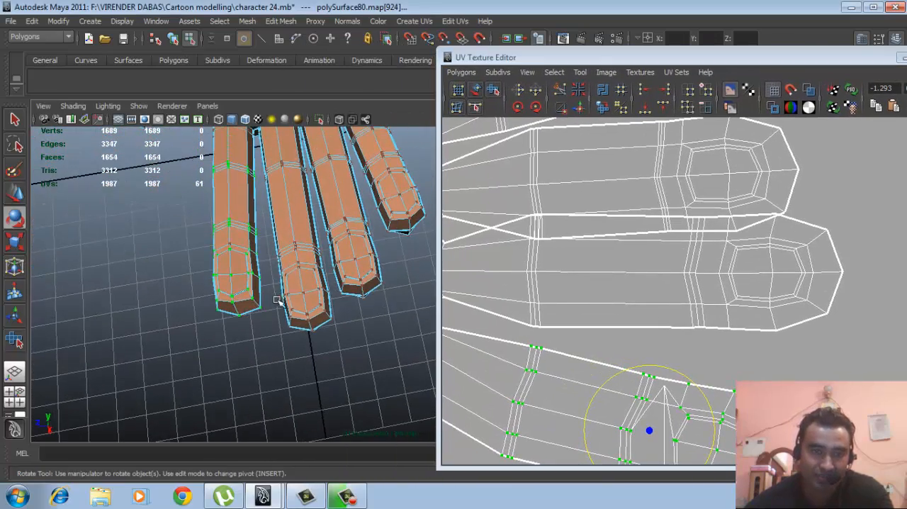
- On the hand model, select the fingertip and joint UVs of the finger next to the lowest one in the UV layout
{"action": "left_click_drag", "start_coordinate": [275, 247], "coordinate": [324, 353]}
{"action": "left_click_drag", "start_coordinate": [289, 293], "coordinate": [334, 386]}
{"action": "left_click_drag", "start_coordinate": [314, 318], "coordinate": [373, 300], "text": "alt"}
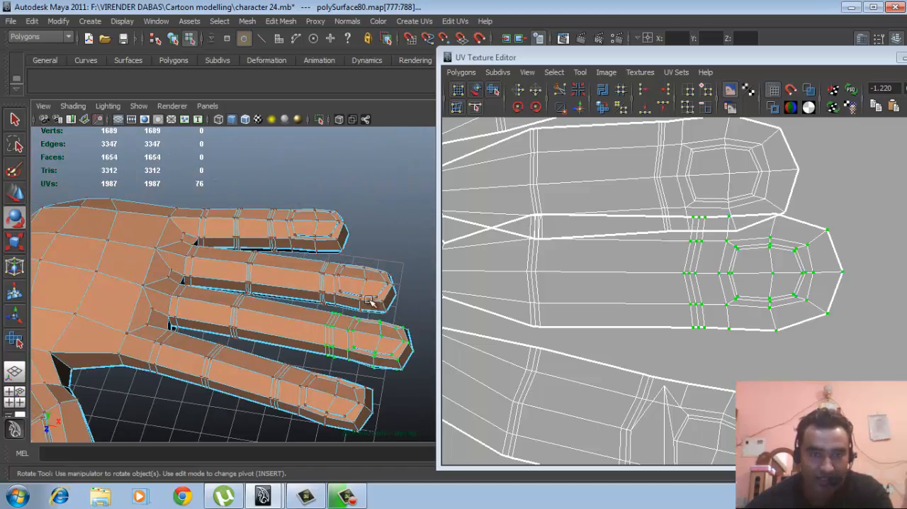
{"action": "scroll", "coordinate": [372, 300], "scroll_direction": "up", "scroll_amount": 1}
{"action": "middle_click_drag", "start_coordinate": [372, 301], "coordinate": [359, 302], "text": "alt"}
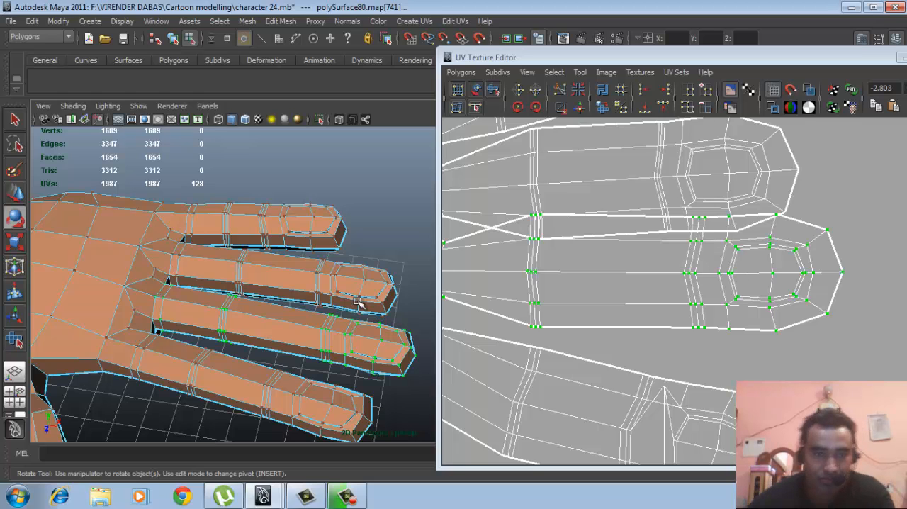
- Remove the UVs at the finger's base, where it meets the palm, from the selection
{"action": "right_click_drag", "start_coordinate": [703, 306], "coordinate": [573, 265], "text": "alt"}
{"action": "middle_click_drag", "start_coordinate": [574, 266], "coordinate": [650, 286], "text": "alt"}
{"action": "right_click_drag", "start_coordinate": [651, 287], "coordinate": [699, 293], "text": "alt"}
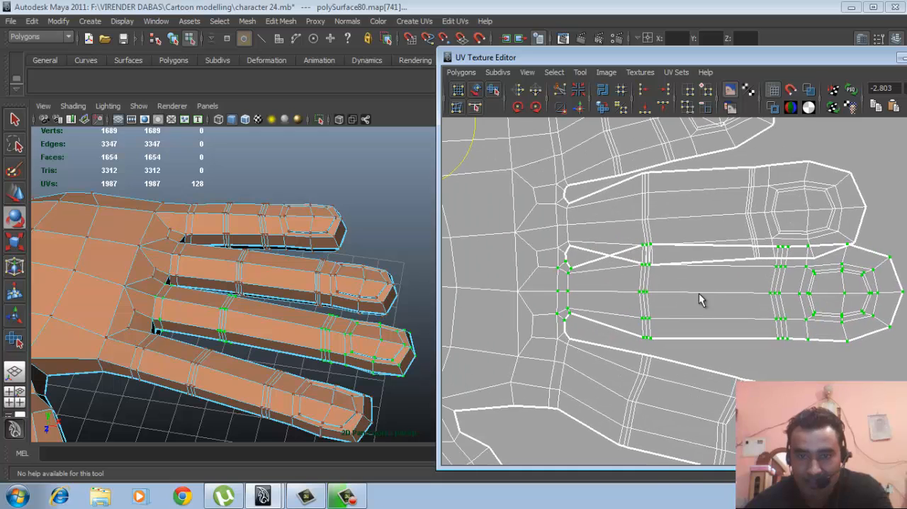
{"action": "left_click_drag", "start_coordinate": [554, 256], "coordinate": [602, 318], "text": "ctrl"}
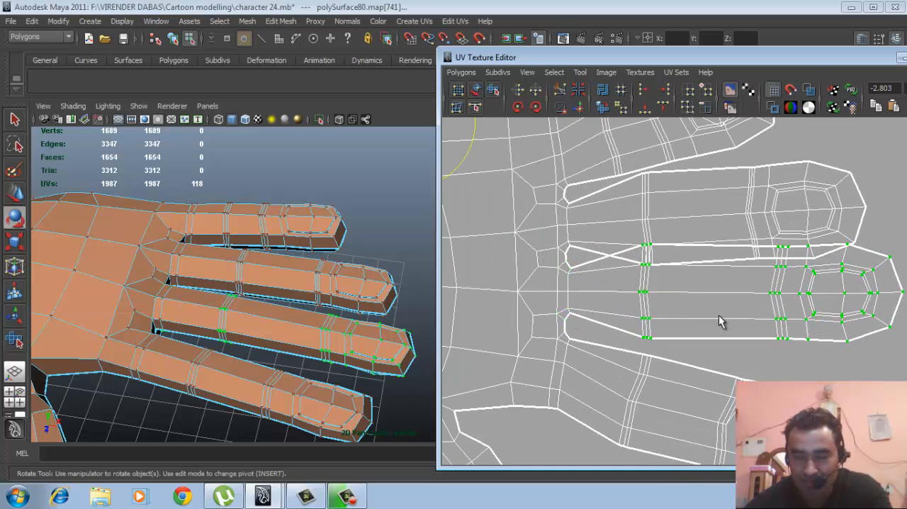
- Deselect the finger UVs on the other hand shell, and move the remaining selected finger down from its upper neighbour
{"action": "right_click_drag", "start_coordinate": [719, 321], "coordinate": [682, 311], "text": "alt"}
{"action": "middle_click_drag", "start_coordinate": [682, 311], "coordinate": [611, 307], "text": "alt"}
{"action": "right_click_drag", "start_coordinate": [611, 307], "coordinate": [652, 312], "text": "alt"}
{"action": "key", "text": "w"}
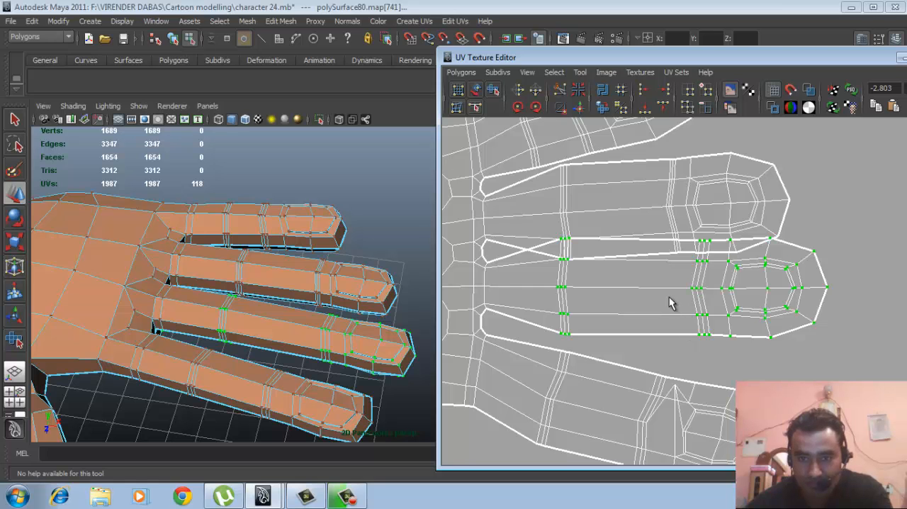
{"action": "right_click_drag", "start_coordinate": [661, 296], "coordinate": [565, 327], "text": "alt"}
{"action": "middle_click_drag", "start_coordinate": [567, 326], "coordinate": [702, 363], "text": "alt"}
{"action": "right_click_drag", "start_coordinate": [605, 278], "coordinate": [533, 261], "text": "alt"}
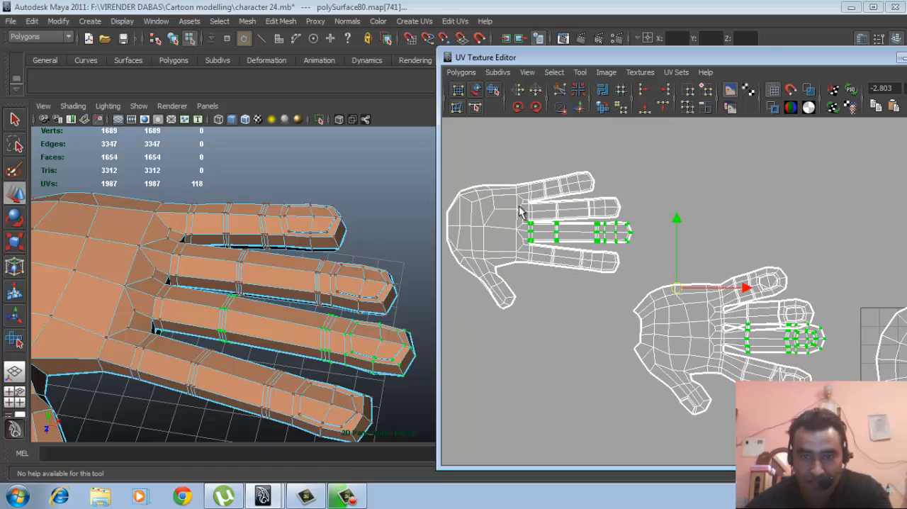
{"action": "left_click_drag", "start_coordinate": [631, 277], "coordinate": [639, 276], "text": "ctrl"}
{"action": "middle_click_drag", "start_coordinate": [743, 324], "coordinate": [676, 302], "text": "alt"}
{"action": "right_click_drag", "start_coordinate": [676, 303], "coordinate": [894, 330], "text": "alt"}
{"action": "middle_click_drag", "start_coordinate": [654, 328], "coordinate": [650, 273], "text": "alt"}
{"action": "right_click_drag", "start_coordinate": [649, 273], "coordinate": [776, 304], "text": "alt"}
{"action": "middle_click_drag", "start_coordinate": [718, 302], "coordinate": [704, 292], "text": "alt"}
{"action": "right_click_drag", "start_coordinate": [704, 292], "coordinate": [765, 232], "text": "alt"}
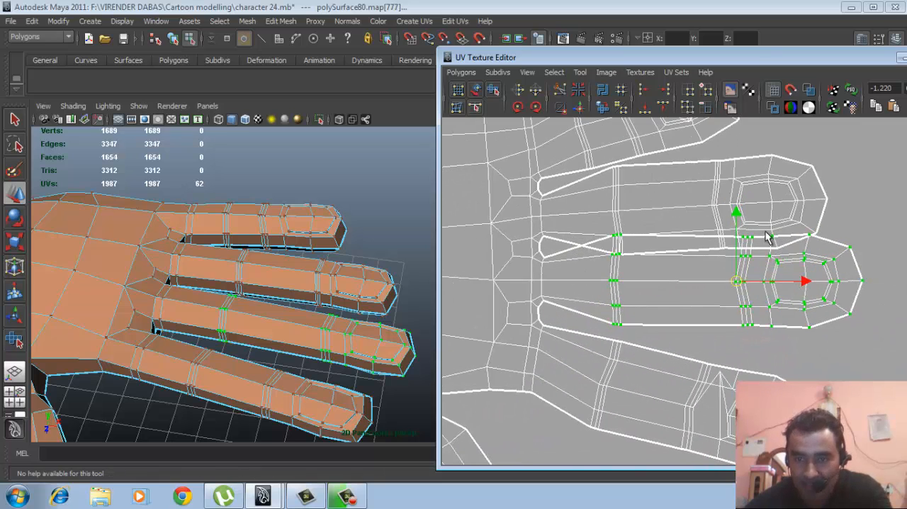
{"action": "left_click_drag", "start_coordinate": [737, 216], "coordinate": [737, 230]}
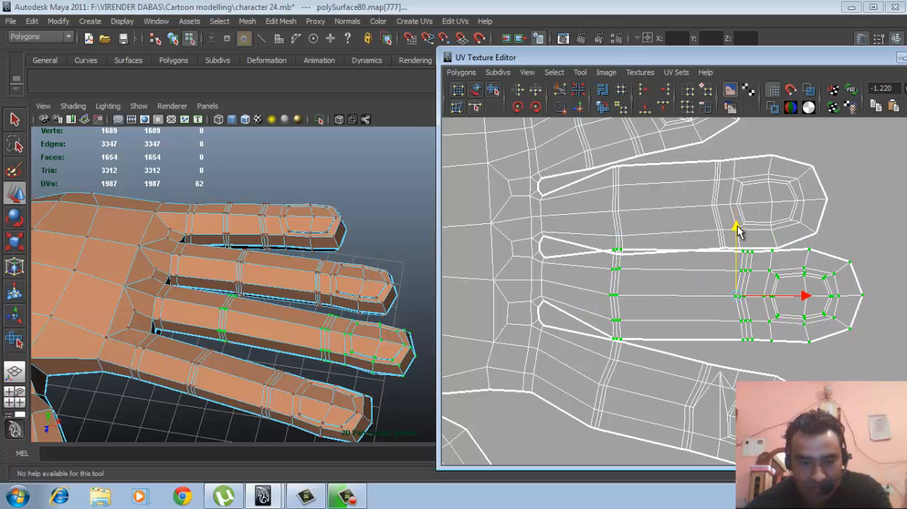
{"action": "key", "text": "r"}
{"action": "left_click_drag", "start_coordinate": [738, 301], "coordinate": [723, 302]}
{"action": "key", "text": "w"}
{"action": "key", "text": "ctrl+z"}
{"action": "key", "text": "ctrl+z"}
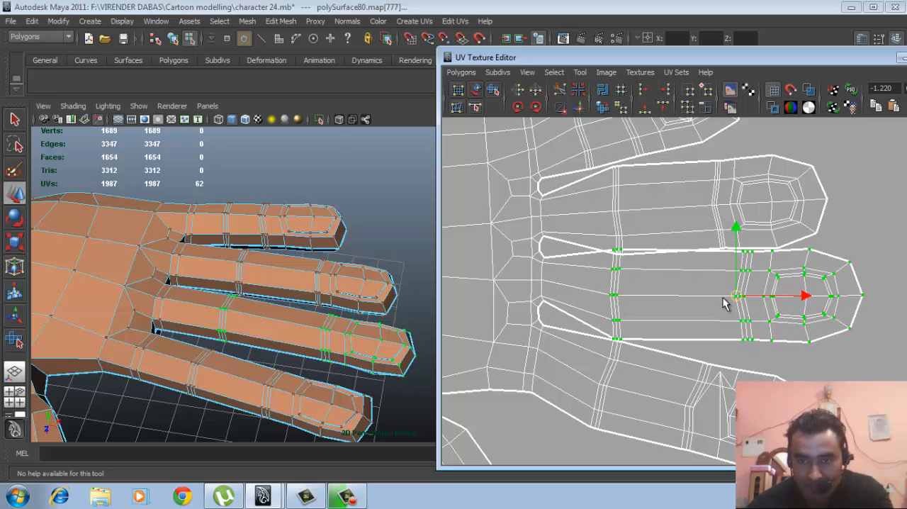
- Rotate the selected finger's UVs slightly clockwise and move them a little further down
{"action": "middle_click_drag", "start_coordinate": [723, 297], "coordinate": [714, 296], "text": "alt"}
{"action": "key", "text": "e"}
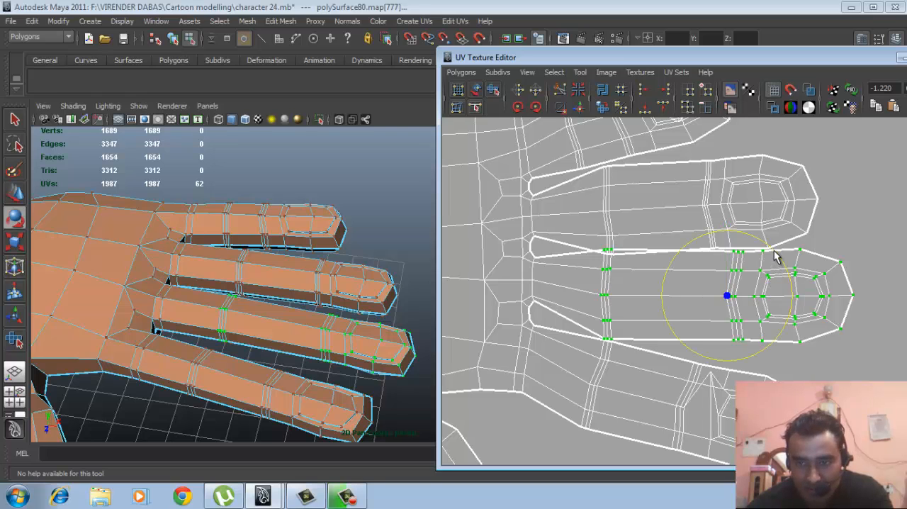
{"action": "left_click_drag", "start_coordinate": [774, 257], "coordinate": [777, 261]}
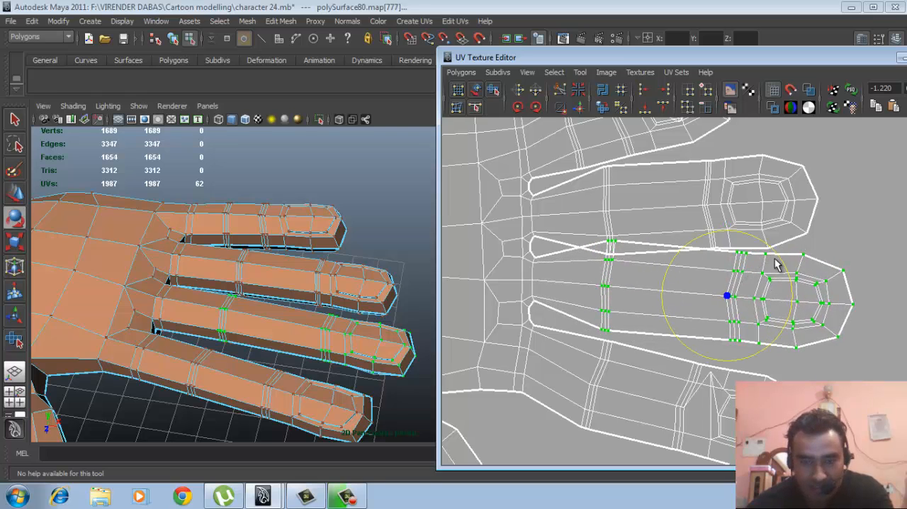
{"action": "key", "text": "w"}
{"action": "left_click_drag", "start_coordinate": [729, 295], "coordinate": [728, 304]}
- Select the three first-joint UVs on the finger's upper border and move them down, off the neighbour above
{"action": "right_click_drag", "start_coordinate": [650, 288], "coordinate": [744, 313], "text": "alt"}
{"action": "middle_click_drag", "start_coordinate": [631, 309], "coordinate": [661, 337], "text": "alt"}
{"action": "right_click_drag", "start_coordinate": [609, 290], "coordinate": [674, 303], "text": "alt"}
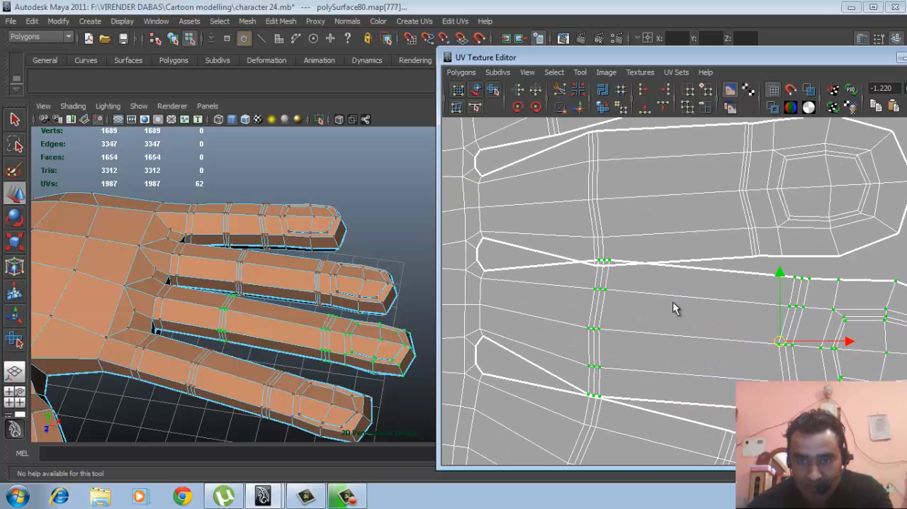
{"action": "left_click_drag", "start_coordinate": [582, 255], "coordinate": [617, 263]}
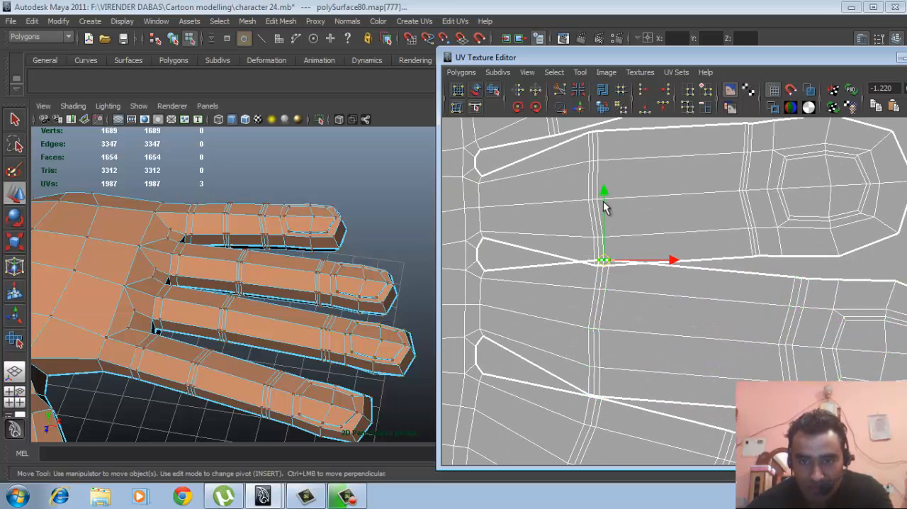
{"action": "left_click_drag", "start_coordinate": [603, 196], "coordinate": [603, 201]}
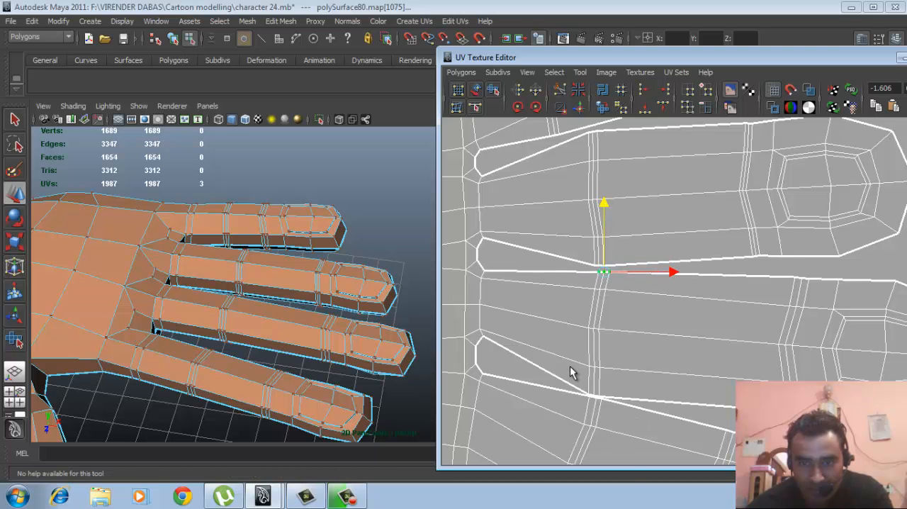
- Select only the three first-joint UVs on the finger's lower border and move them up, away from the lowest finger
{"action": "left_click_drag", "start_coordinate": [583, 384], "coordinate": [616, 397]}
{"action": "middle_click_drag", "start_coordinate": [604, 360], "coordinate": [650, 295], "text": "alt"}
{"action": "right_click_drag", "start_coordinate": [572, 295], "coordinate": [641, 390], "text": "alt"}
{"action": "middle_click_drag", "start_coordinate": [581, 383], "coordinate": [642, 323], "text": "alt"}
{"action": "right_click_drag", "start_coordinate": [555, 301], "coordinate": [554, 390], "text": "alt"}
{"action": "middle_click_drag", "start_coordinate": [543, 397], "coordinate": [574, 378], "text": "alt"}
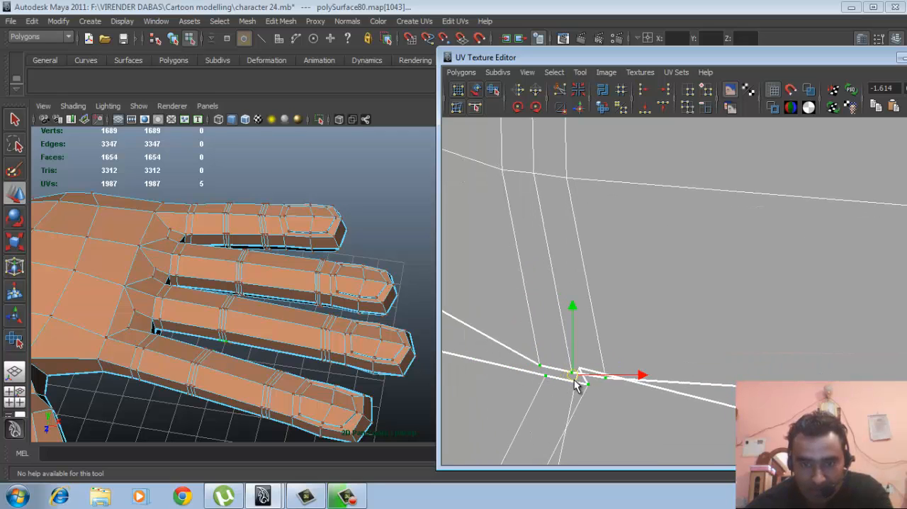
{"action": "key", "text": "ctrl+z"}
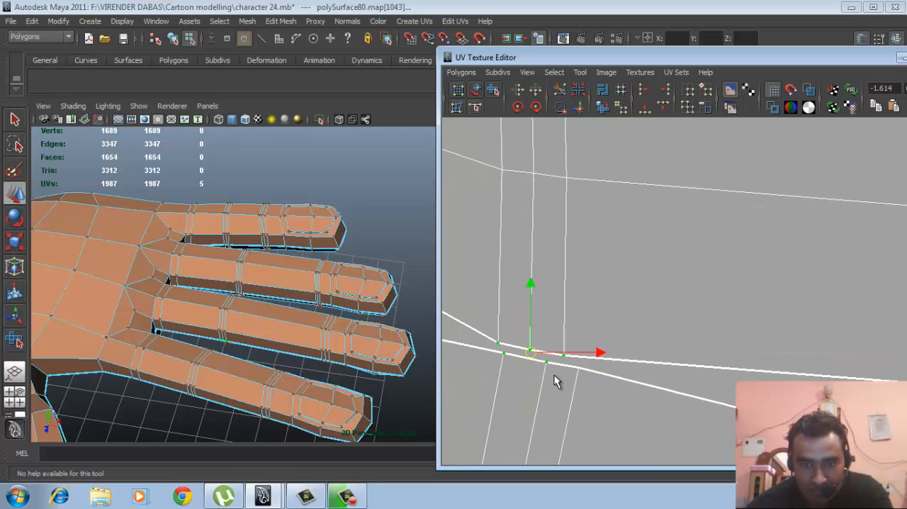
{"action": "left_click_drag", "start_coordinate": [554, 375], "coordinate": [555, 376], "text": "ctrl"}
{"action": "left_click_drag", "start_coordinate": [498, 350], "coordinate": [510, 366], "text": "ctrl"}
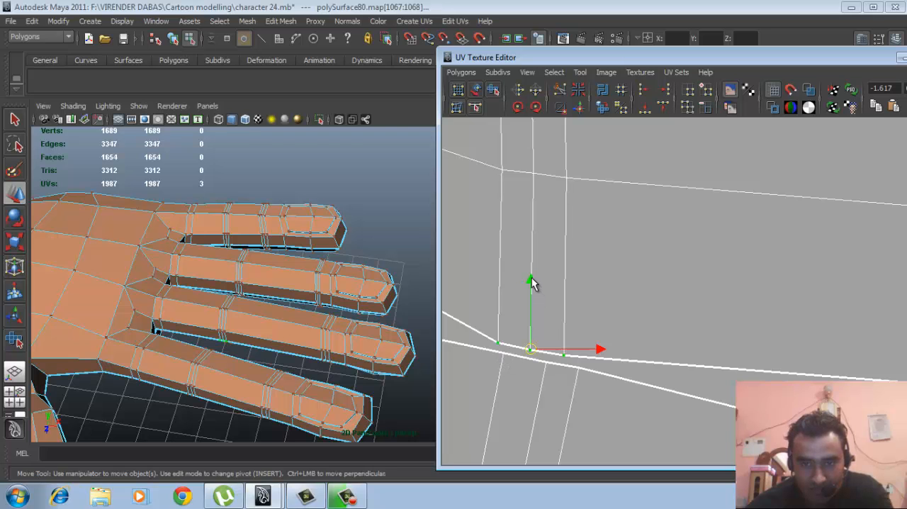
{"action": "left_click_drag", "start_coordinate": [531, 281], "coordinate": [532, 272]}
{"action": "right_click_drag", "start_coordinate": [688, 265], "coordinate": [284, 234], "text": "alt"}
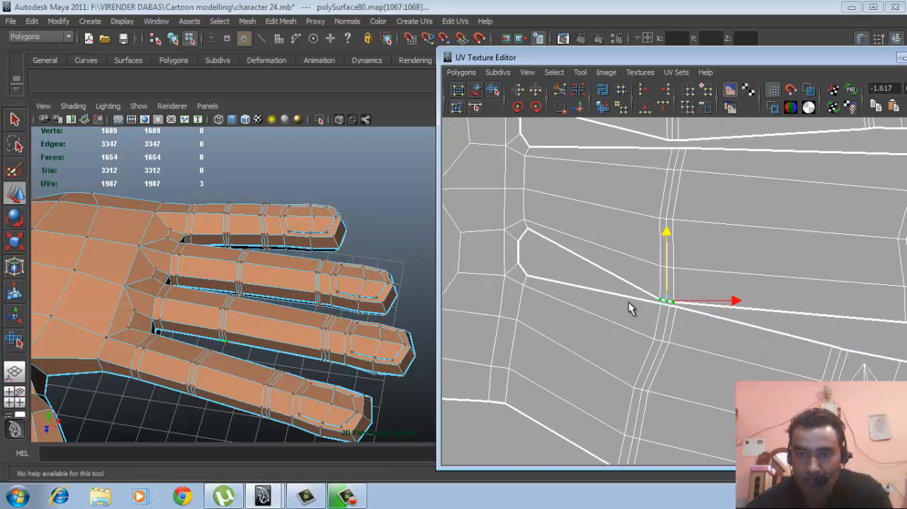
- Move the stray UV near the lowest finger's fingertip down into line with its surrounding edge loop
{"action": "right_click_drag", "start_coordinate": [684, 301], "coordinate": [539, 273], "text": "alt"}
{"action": "middle_click_drag", "start_coordinate": [744, 295], "coordinate": [720, 341], "text": "alt"}
{"action": "right_click_drag", "start_coordinate": [666, 306], "coordinate": [692, 303], "text": "alt"}
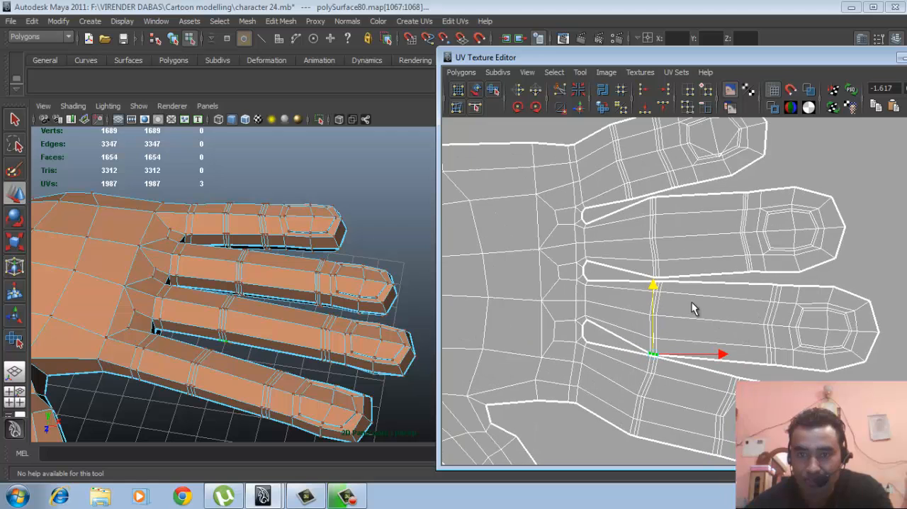
{"action": "right_click_drag", "start_coordinate": [768, 335], "coordinate": [805, 332], "text": "alt"}
{"action": "middle_click_drag", "start_coordinate": [852, 422], "coordinate": [786, 264], "text": "alt"}
{"action": "right_click_drag", "start_coordinate": [648, 291], "coordinate": [740, 253], "text": "alt"}
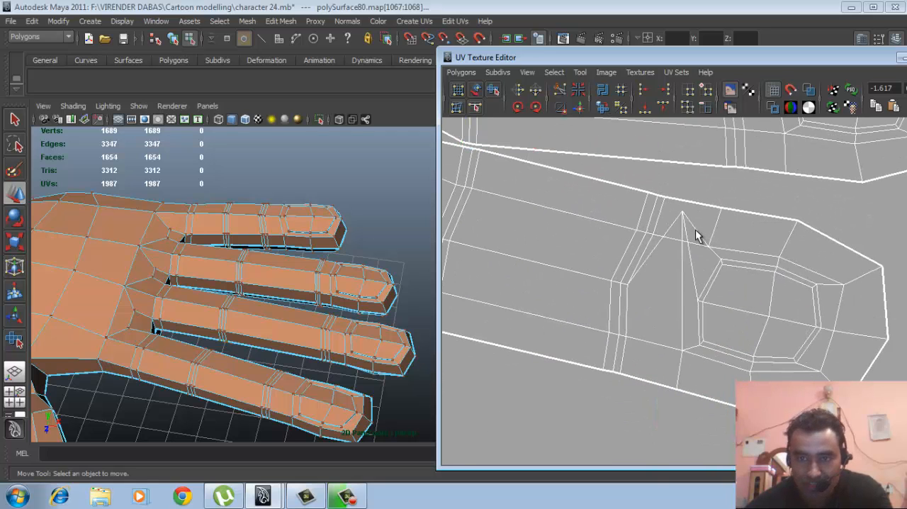
{"action": "left_click_drag", "start_coordinate": [672, 211], "coordinate": [686, 298]}
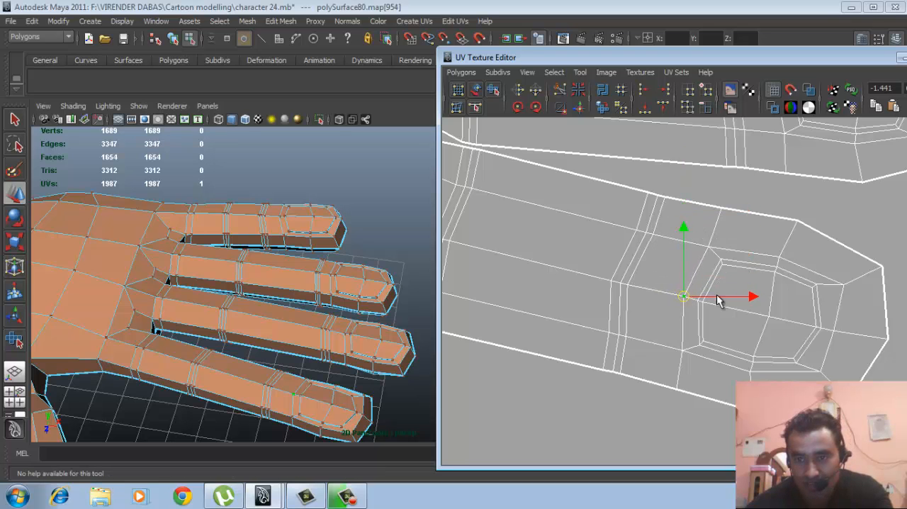
- Move the stray UV inside the topmost finger's fingertip loop back to the loop's centre
{"action": "right_click_drag", "start_coordinate": [835, 291], "coordinate": [485, 236], "text": "alt"}
{"action": "scroll", "coordinate": [575, 267], "scroll_direction": "up", "scroll_amount": 1}
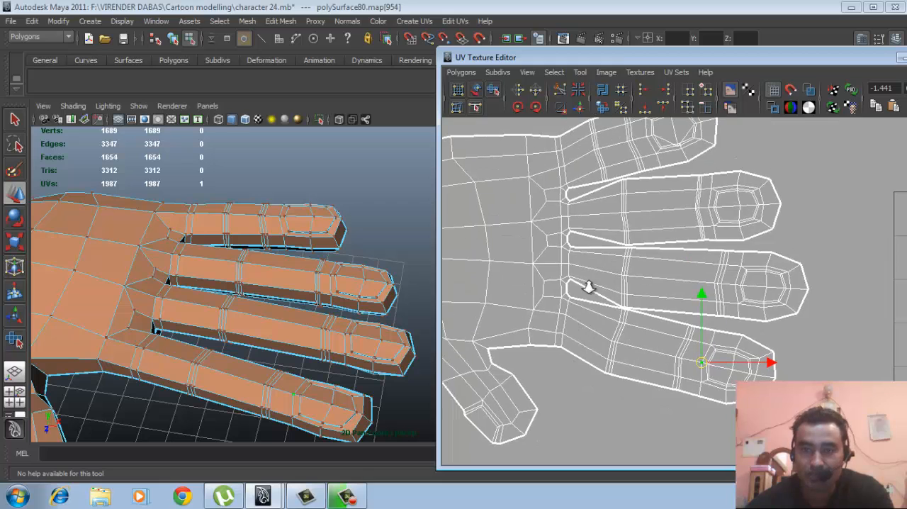
{"action": "scroll", "coordinate": [567, 296], "scroll_direction": "up", "scroll_amount": 1}
{"action": "scroll", "coordinate": [567, 290], "scroll_direction": "up", "scroll_amount": 2}
{"action": "scroll", "coordinate": [622, 296], "scroll_direction": "up", "scroll_amount": 1}
{"action": "scroll", "coordinate": [633, 257], "scroll_direction": "up", "scroll_amount": 1}
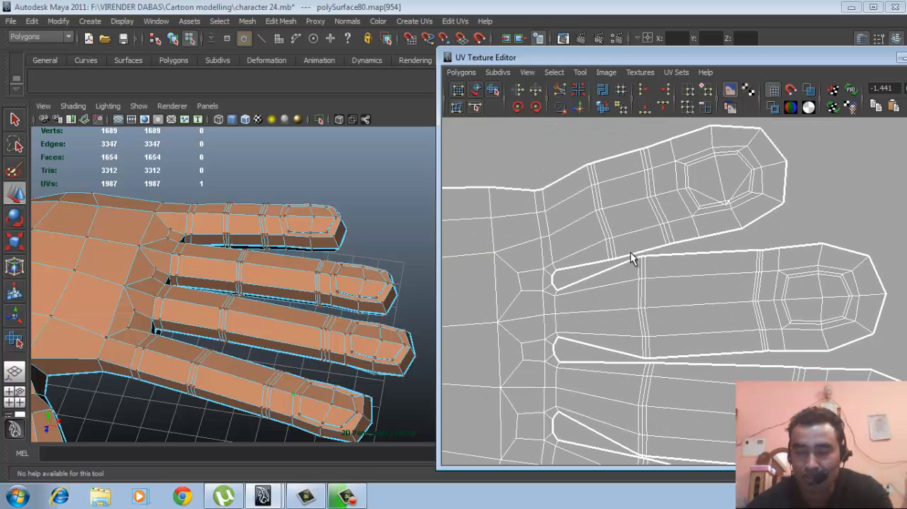
{"action": "scroll", "coordinate": [656, 344], "scroll_direction": "up", "scroll_amount": 1}
{"action": "scroll", "coordinate": [734, 344], "scroll_direction": "up", "scroll_amount": 2}
{"action": "key", "text": "w"}
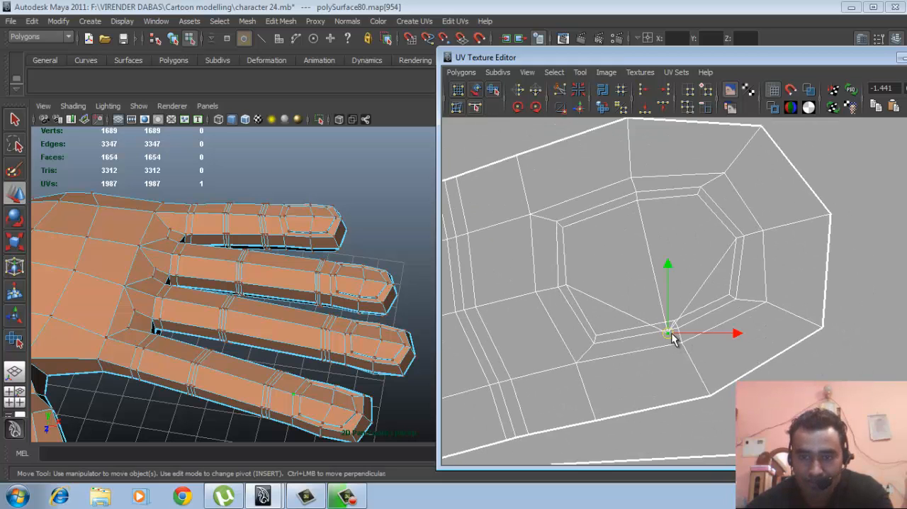
{"action": "scroll", "coordinate": [667, 336], "scroll_direction": "down", "scroll_amount": 1}
{"action": "scroll", "coordinate": [482, 293], "scroll_direction": "down", "scroll_amount": 4}
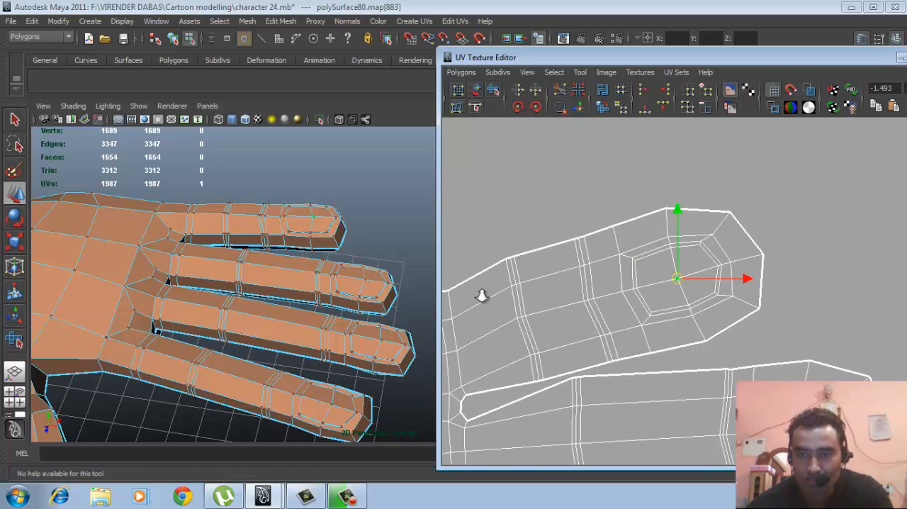
- Select all UVs of the upper hand shell, including its thumb
{"action": "scroll", "coordinate": [556, 304], "scroll_direction": "down", "scroll_amount": 2}
{"action": "middle_click_drag", "start_coordinate": [494, 286], "coordinate": [665, 316], "text": "alt"}
{"action": "scroll", "coordinate": [711, 328], "scroll_direction": "up", "scroll_amount": 2}
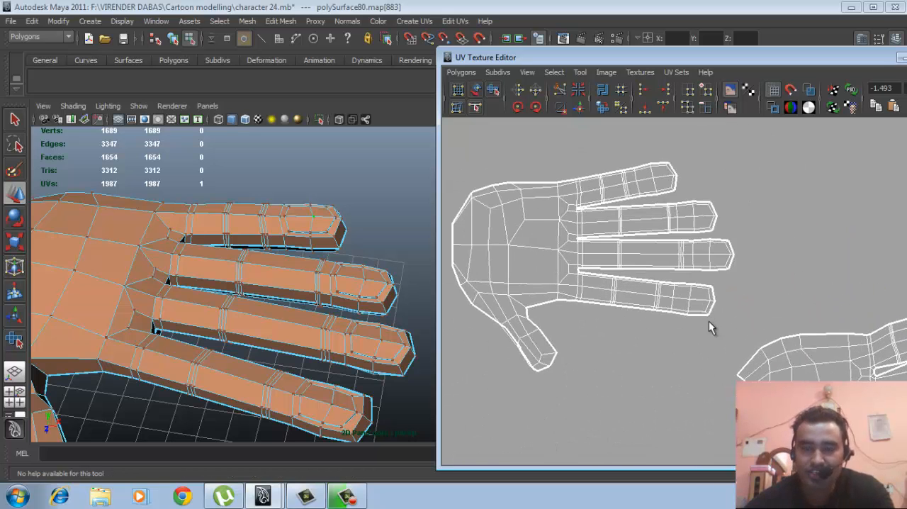
{"action": "scroll", "coordinate": [700, 304], "scroll_direction": "down", "scroll_amount": 2}
{"action": "middle_click_drag", "start_coordinate": [617, 300], "coordinate": [668, 316], "text": "alt"}
{"action": "scroll", "coordinate": [626, 281], "scroll_direction": "down", "scroll_amount": 1}
{"action": "right_click_drag", "start_coordinate": [630, 272], "coordinate": [682, 275]}
{"action": "left_click_drag", "start_coordinate": [531, 188], "coordinate": [780, 333]}
{"action": "key", "text": "w"}
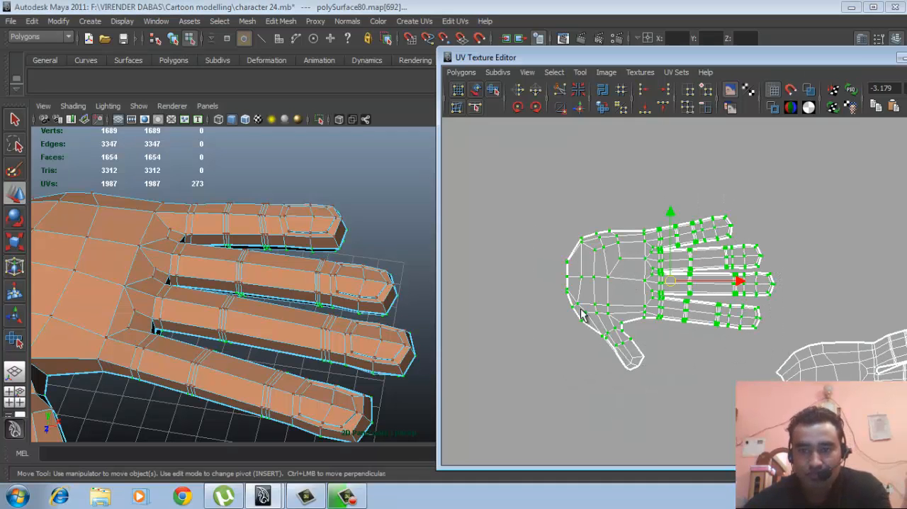
{"action": "left_click_drag", "start_coordinate": [581, 313], "coordinate": [656, 404], "text": "shift"}
- Try smoothing the whole upper hand shell with the Smooth UV Tool, and undo it
{"action": "left_click", "coordinate": [493, 90]}
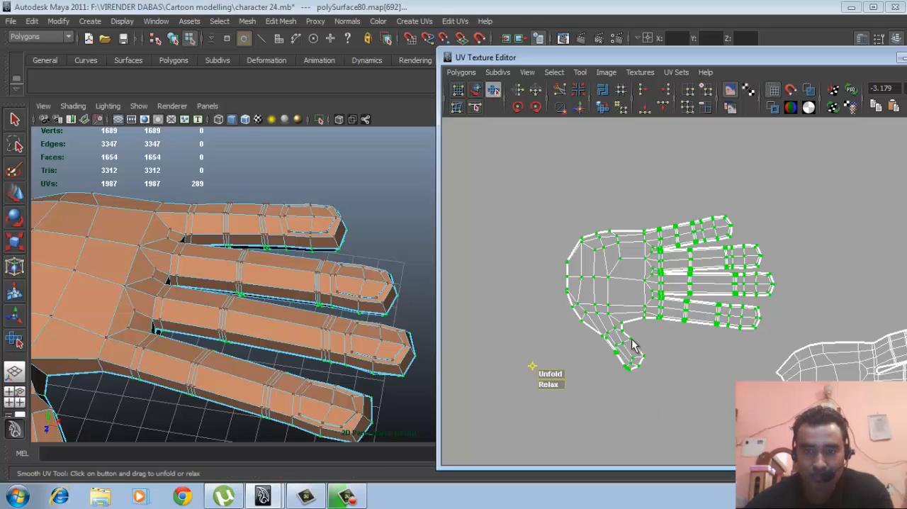
{"action": "left_click_drag", "start_coordinate": [554, 379], "coordinate": [697, 374]}
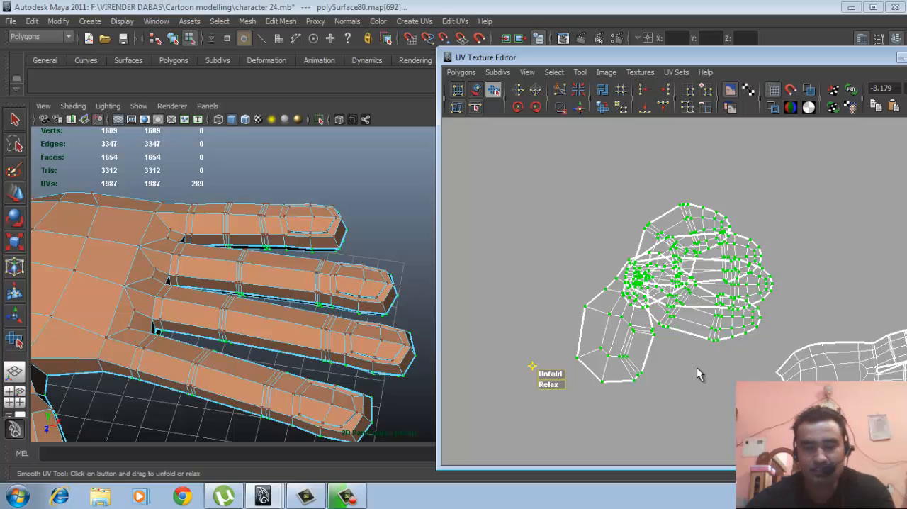
{"action": "key", "text": "ctrl+z"}
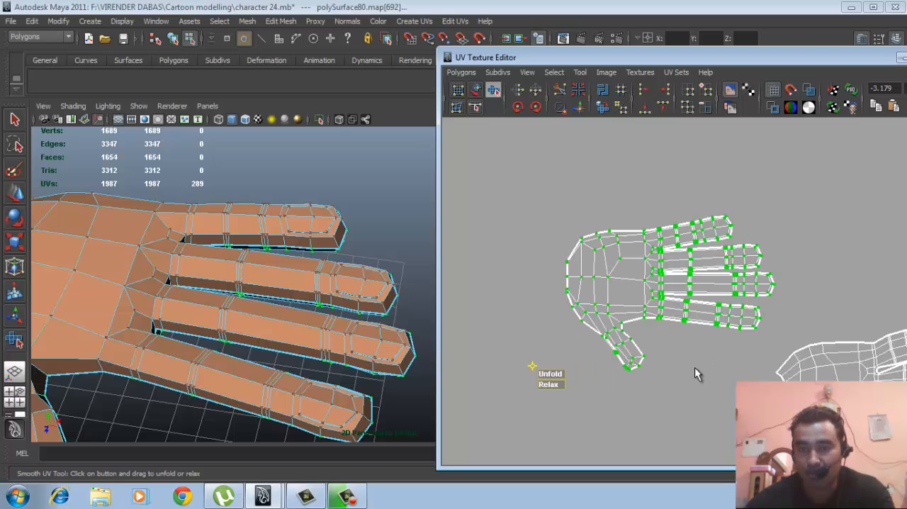
- Flip the upper hand shell's UVs in the V direction and relax the whole shell
{"action": "scroll", "coordinate": [692, 323], "scroll_direction": "down", "scroll_amount": 3}
{"action": "left_click_drag", "start_coordinate": [357, 301], "coordinate": [287, 256], "text": "alt"}
{"action": "key", "text": "F8"}
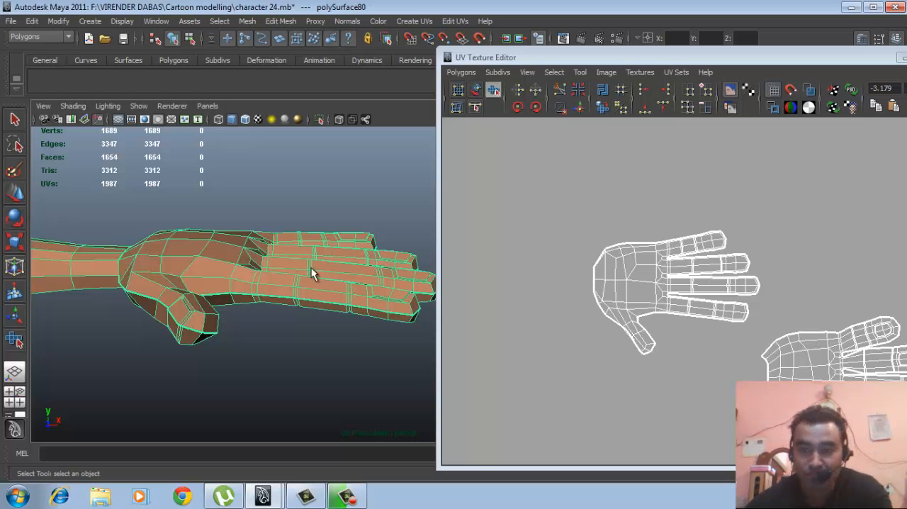
{"action": "right_click_drag", "start_coordinate": [618, 313], "coordinate": [676, 304], "text": "alt"}
{"action": "middle_click_drag", "start_coordinate": [677, 304], "coordinate": [670, 287], "text": "alt"}
{"action": "right_click_drag", "start_coordinate": [648, 248], "coordinate": [691, 249]}
{"action": "left_click_drag", "start_coordinate": [643, 203], "coordinate": [669, 252]}
{"action": "right_click_drag", "start_coordinate": [656, 241], "coordinate": [691, 227], "text": "ctrl"}
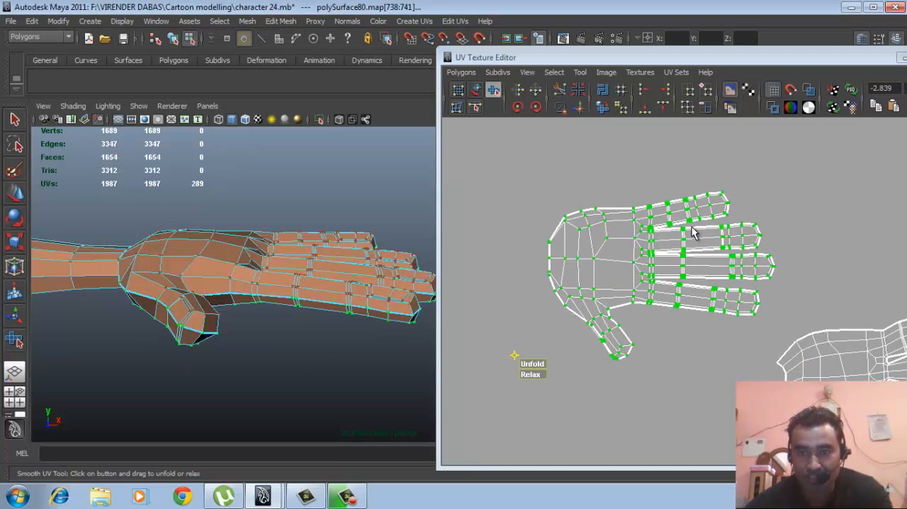
{"action": "left_click", "coordinate": [537, 93]}
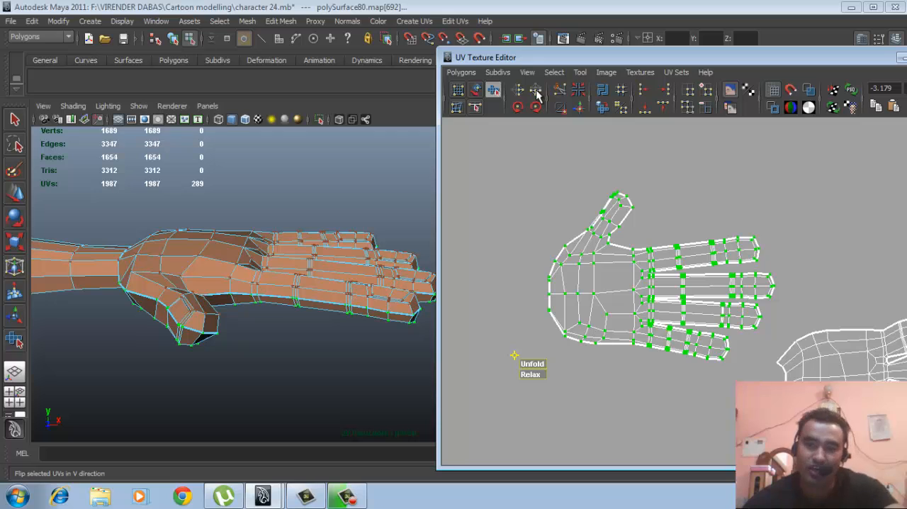
{"action": "middle_click_drag", "start_coordinate": [651, 338], "coordinate": [650, 333], "text": "alt"}
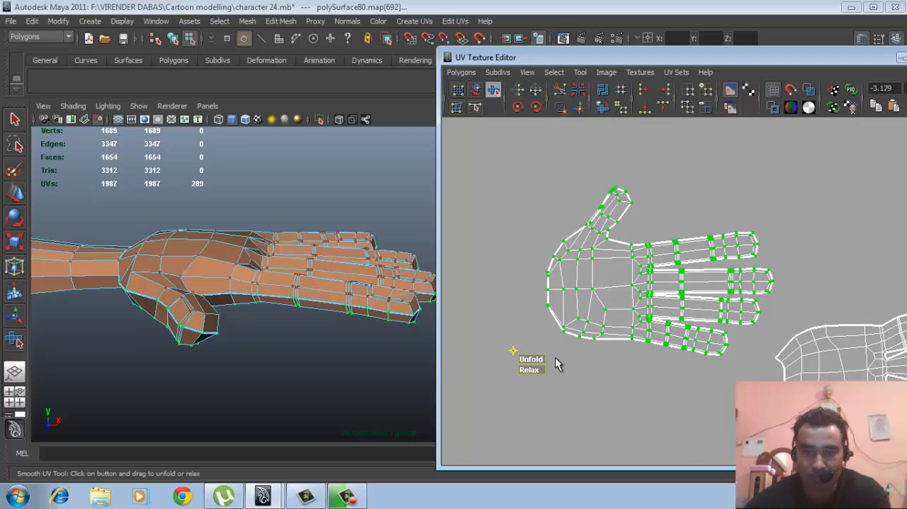
{"action": "left_click_drag", "start_coordinate": [542, 362], "coordinate": [720, 359]}
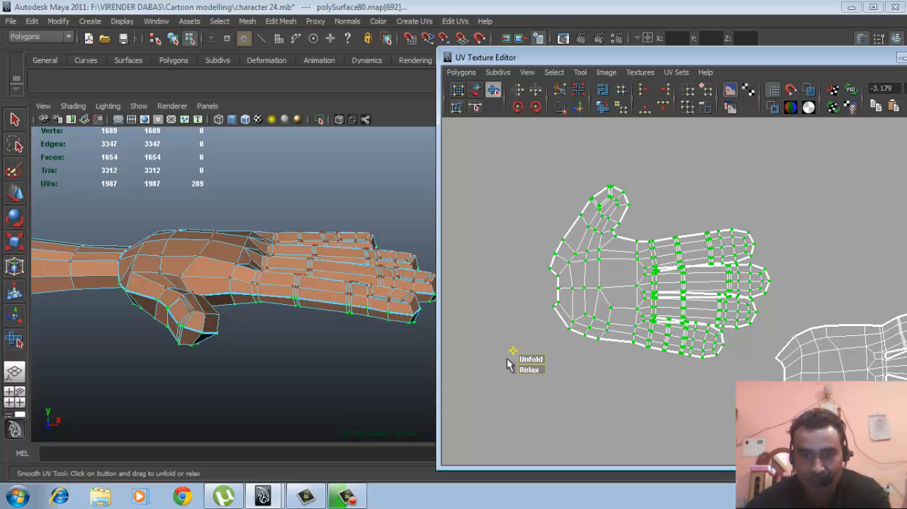
- Select and relax the small group of UVs around the base of each of the three gaps between the flipped hand's fingers
{"action": "scroll", "coordinate": [642, 316], "scroll_direction": "up", "scroll_amount": 4}
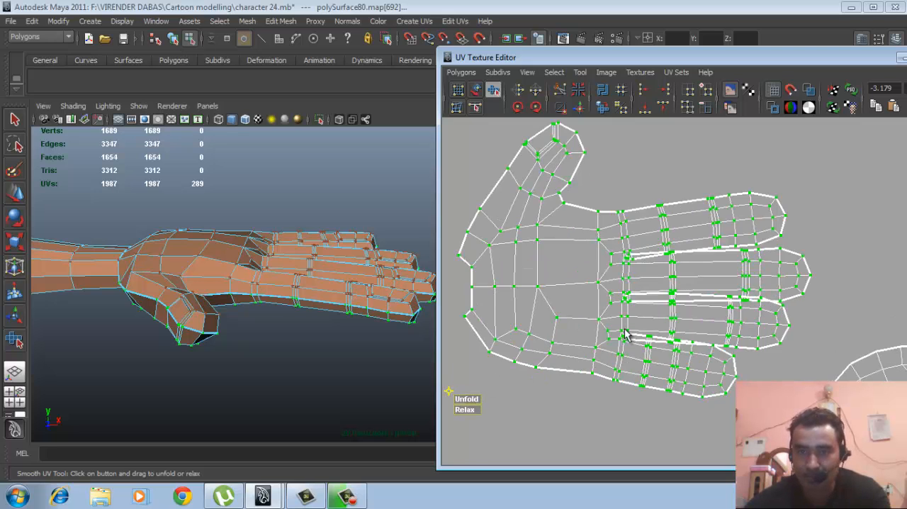
{"action": "scroll", "coordinate": [718, 318], "scroll_direction": "up", "scroll_amount": 5}
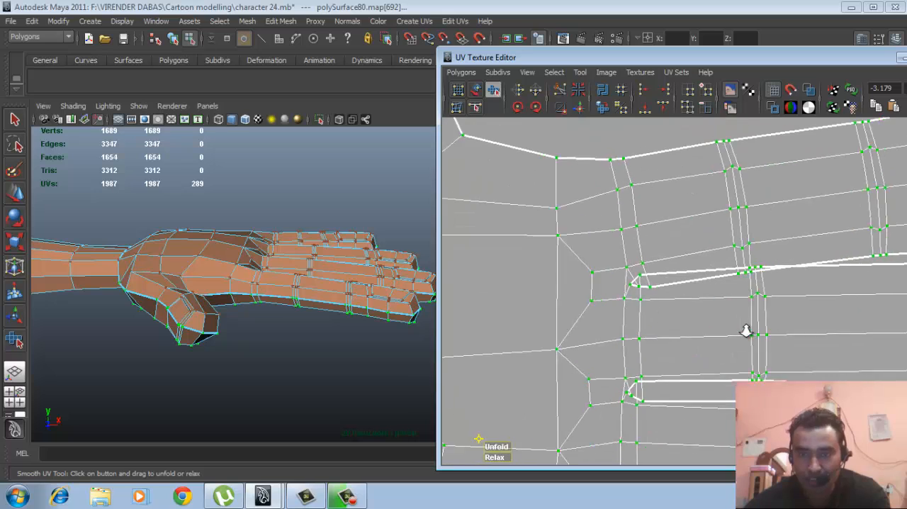
{"action": "left_click_drag", "start_coordinate": [688, 306], "coordinate": [689, 307]}
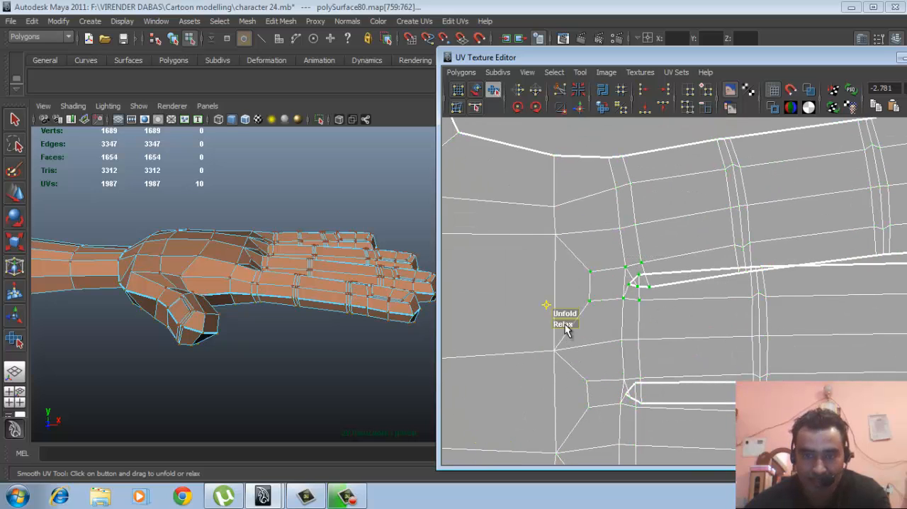
{"action": "left_click_drag", "start_coordinate": [565, 325], "coordinate": [666, 326]}
{"action": "middle_click_drag", "start_coordinate": [666, 326], "coordinate": [661, 238], "text": "alt"}
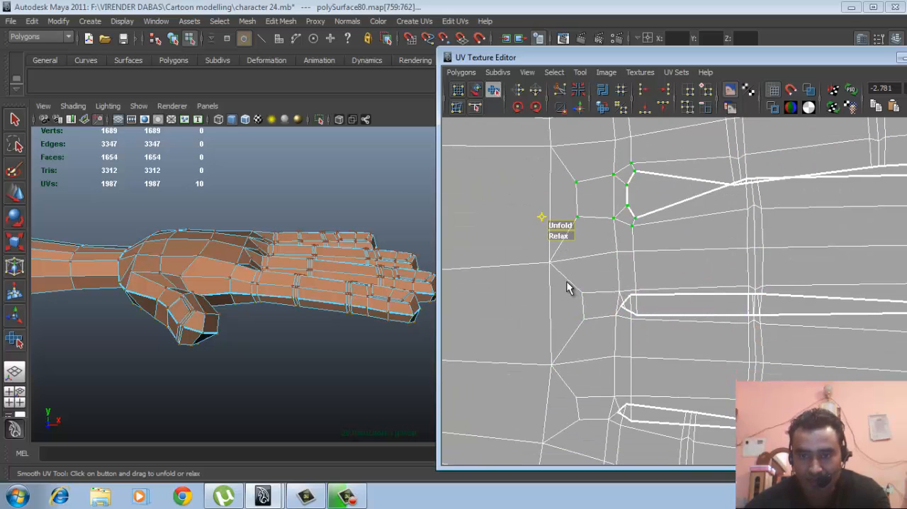
{"action": "left_click_drag", "start_coordinate": [566, 280], "coordinate": [649, 342]}
{"action": "left_click_drag", "start_coordinate": [560, 345], "coordinate": [661, 368]}
{"action": "middle_click_drag", "start_coordinate": [661, 368], "coordinate": [652, 284], "text": "alt"}
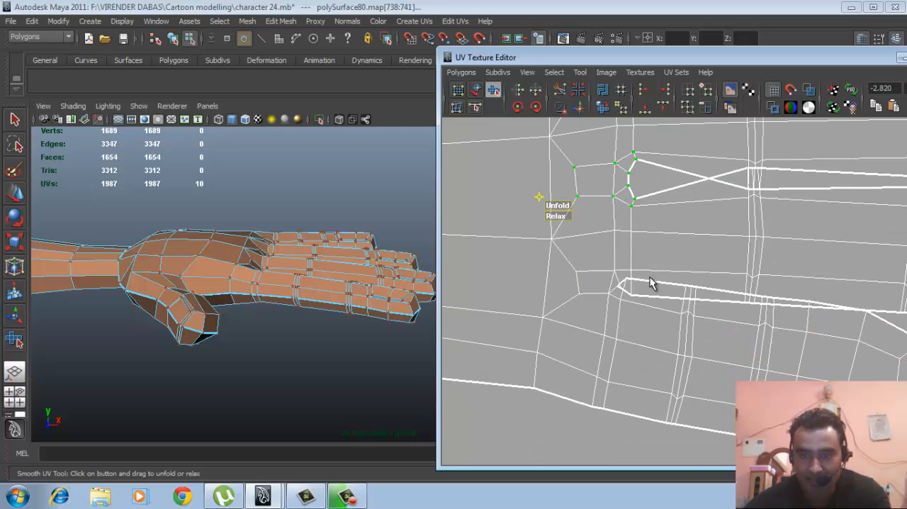
{"action": "left_click_drag", "start_coordinate": [640, 319], "coordinate": [641, 320]}
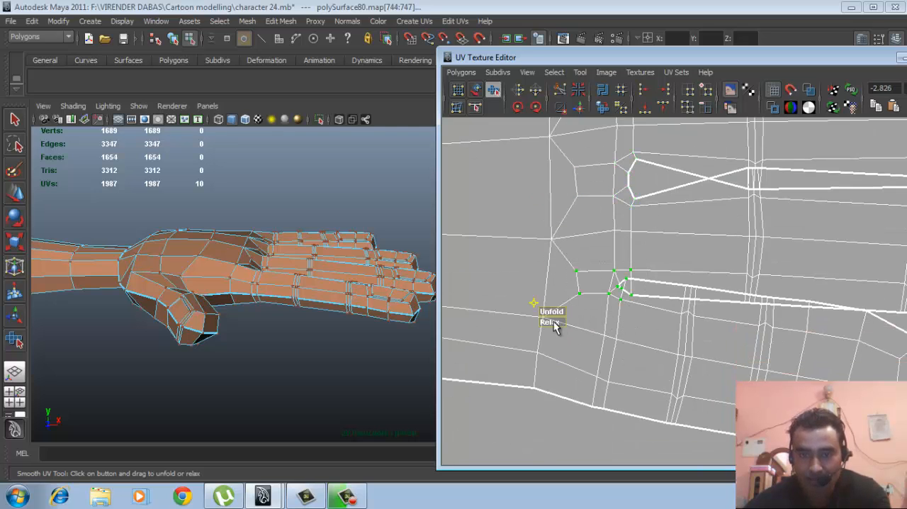
{"action": "left_click_drag", "start_coordinate": [551, 320], "coordinate": [662, 325]}
- Select the little finger's UVs on the model, from its first joint to the fingertip
{"action": "right_click_drag", "start_coordinate": [739, 346], "coordinate": [697, 297], "text": "alt"}
{"action": "middle_click_drag", "start_coordinate": [697, 296], "coordinate": [651, 304], "text": "alt"}
{"action": "right_click_drag", "start_coordinate": [748, 346], "coordinate": [694, 336], "text": "alt"}
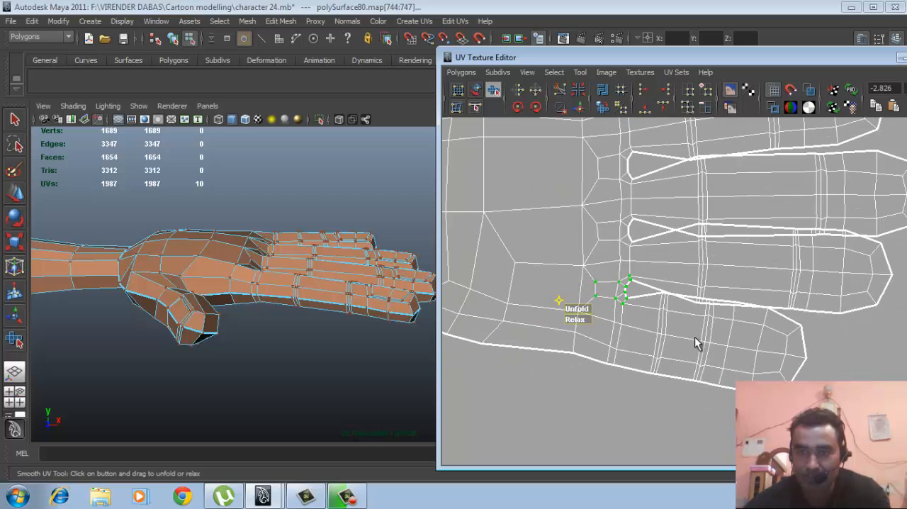
{"action": "middle_click_drag", "start_coordinate": [666, 344], "coordinate": [646, 297], "text": "alt"}
{"action": "right_click_drag", "start_coordinate": [646, 298], "coordinate": [707, 316], "text": "alt"}
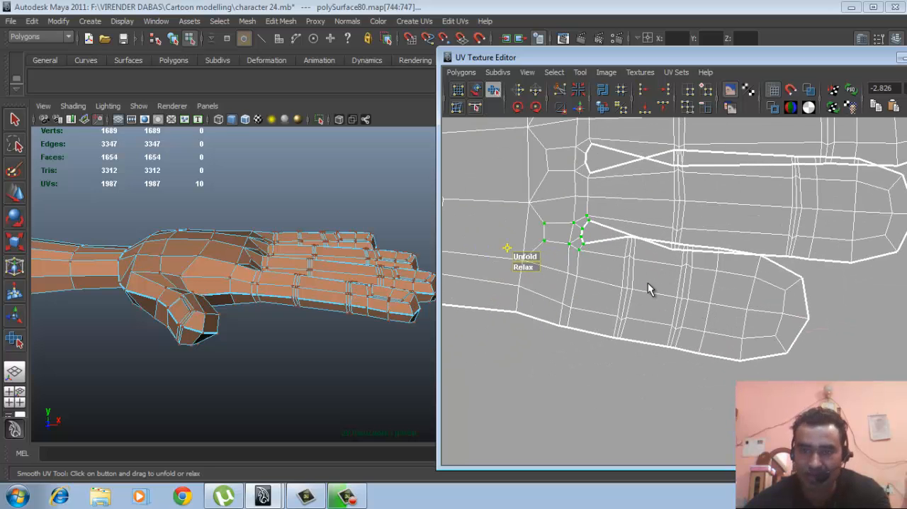
{"action": "left_click_drag", "start_coordinate": [394, 323], "coordinate": [191, 349], "text": "alt"}
{"action": "middle_click_drag", "start_coordinate": [283, 319], "coordinate": [244, 346], "text": "alt"}
{"action": "right_click_drag", "start_coordinate": [248, 346], "coordinate": [299, 348], "text": "alt"}
{"action": "left_click_drag", "start_coordinate": [299, 349], "coordinate": [261, 385], "text": "alt"}
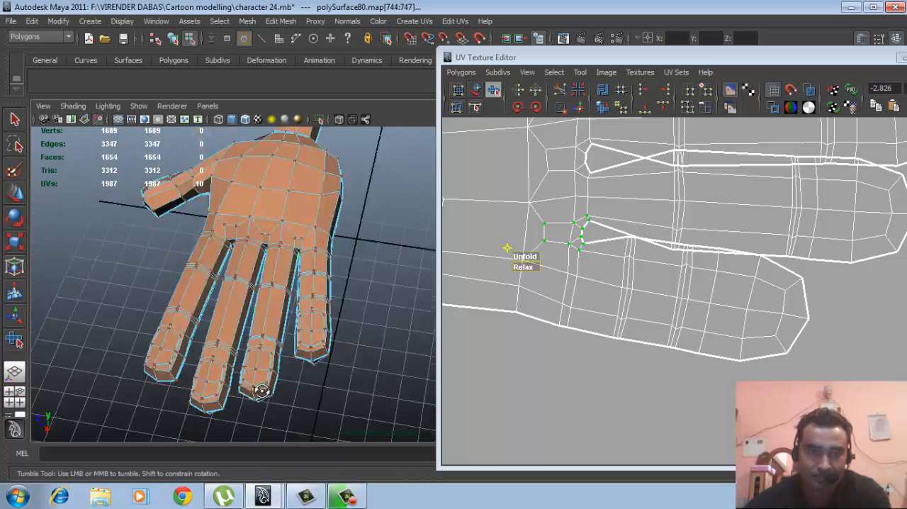
{"action": "middle_click_drag", "start_coordinate": [272, 401], "coordinate": [287, 364], "text": "alt"}
{"action": "left_click_drag", "start_coordinate": [389, 358], "coordinate": [341, 318], "text": "alt"}
{"action": "scroll", "coordinate": [672, 336], "scroll_direction": "up", "scroll_amount": 3}
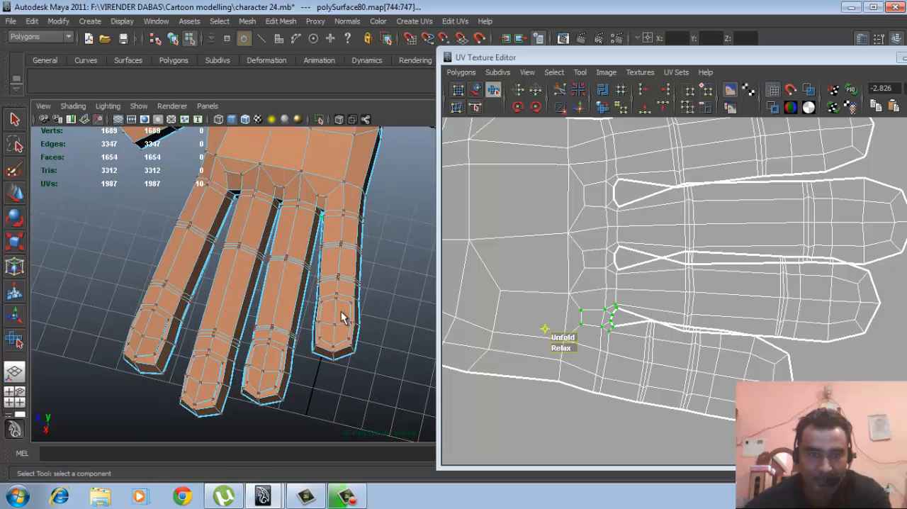
{"action": "left_click_drag", "start_coordinate": [350, 380], "coordinate": [355, 382]}
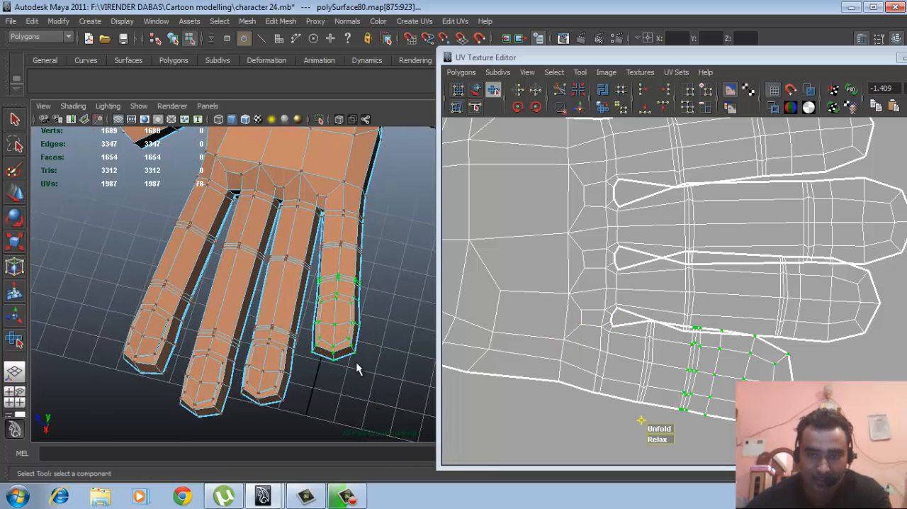
{"action": "key", "text": "shift+period"}
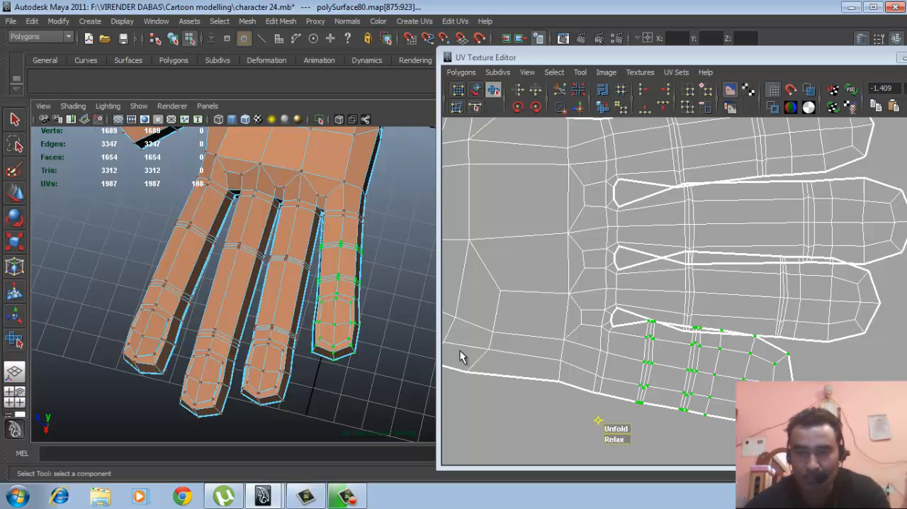
- Deselect the little finger's UVs on the lower hand shell, and move and rotate the flipped shell's little finger down, away from its neighbour
{"action": "scroll", "coordinate": [758, 343], "scroll_direction": "down", "scroll_amount": 2}
{"action": "scroll", "coordinate": [742, 310], "scroll_direction": "down", "scroll_amount": 2}
{"action": "middle_click_drag", "start_coordinate": [767, 312], "coordinate": [718, 299], "text": "alt"}
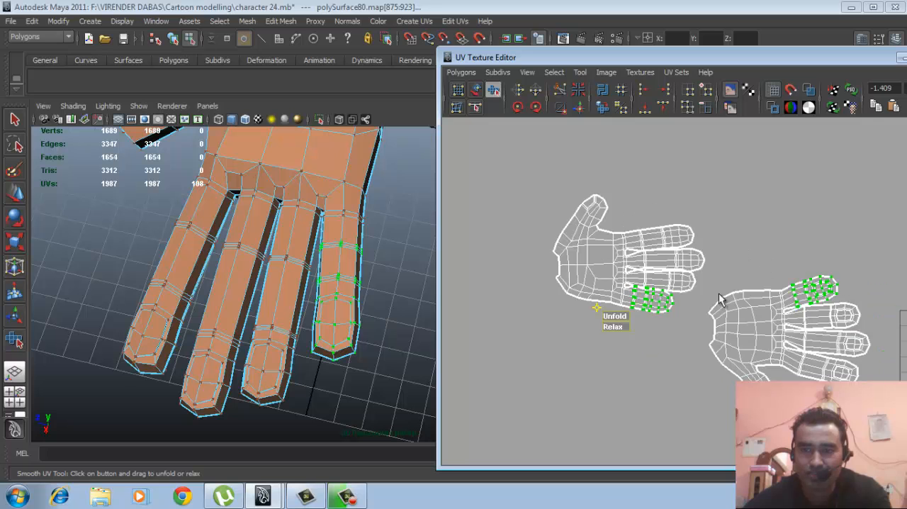
{"action": "left_click_drag", "start_coordinate": [847, 340], "coordinate": [847, 343], "text": "ctrl"}
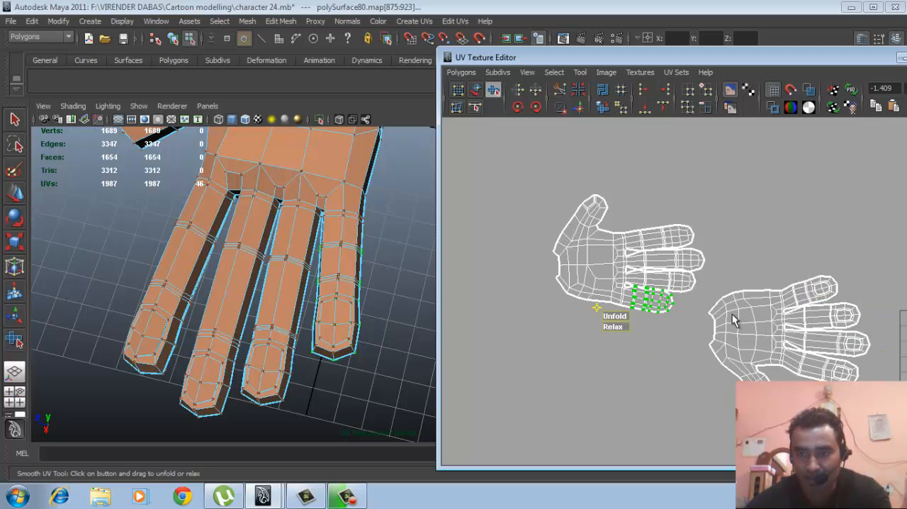
{"action": "right_click_drag", "start_coordinate": [803, 311], "coordinate": [892, 316], "text": "alt"}
{"action": "middle_click_drag", "start_coordinate": [541, 288], "coordinate": [691, 290], "text": "alt"}
{"action": "scroll", "coordinate": [690, 289], "scroll_direction": "up", "scroll_amount": 3}
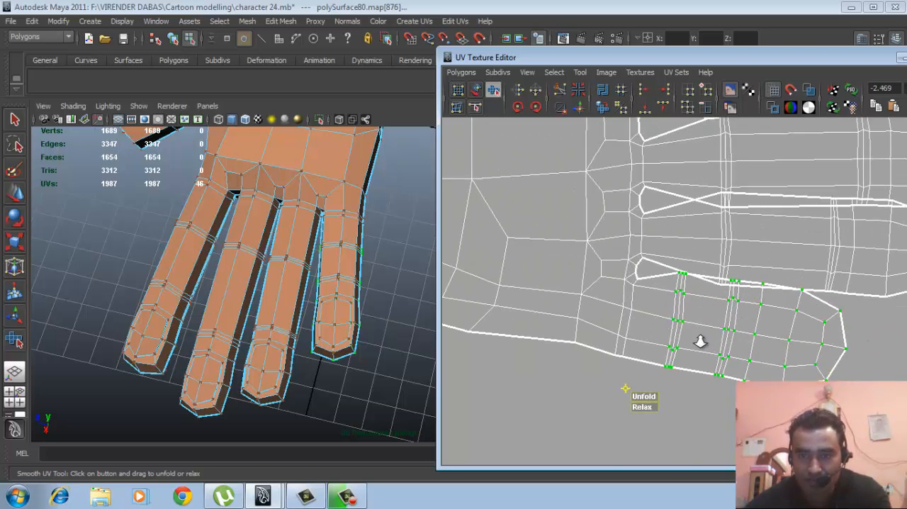
{"action": "key", "text": "w"}
{"action": "left_click_drag", "start_coordinate": [756, 266], "coordinate": [801, 310]}
{"action": "key", "text": "e"}
{"action": "middle_click_drag", "start_coordinate": [801, 309], "coordinate": [711, 417], "text": "alt"}
{"action": "middle_click_drag", "start_coordinate": [719, 329], "coordinate": [705, 397], "text": "alt"}
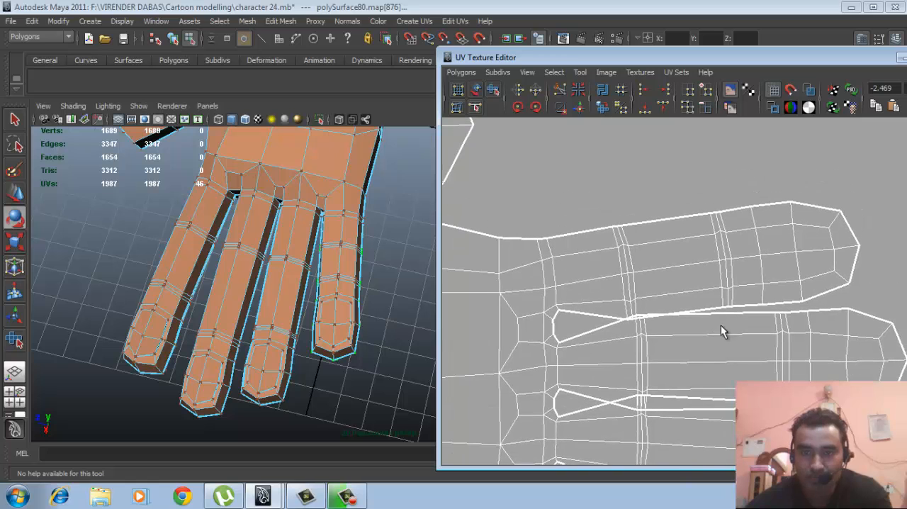
- Select the index finger's UVs from first joint to tip on the flipped shell only, and move them up, away from the middle finger
{"action": "left_click_drag", "start_coordinate": [269, 320], "coordinate": [309, 305], "text": "alt"}
{"action": "middle_click_drag", "start_coordinate": [309, 305], "coordinate": [356, 277], "text": "alt"}
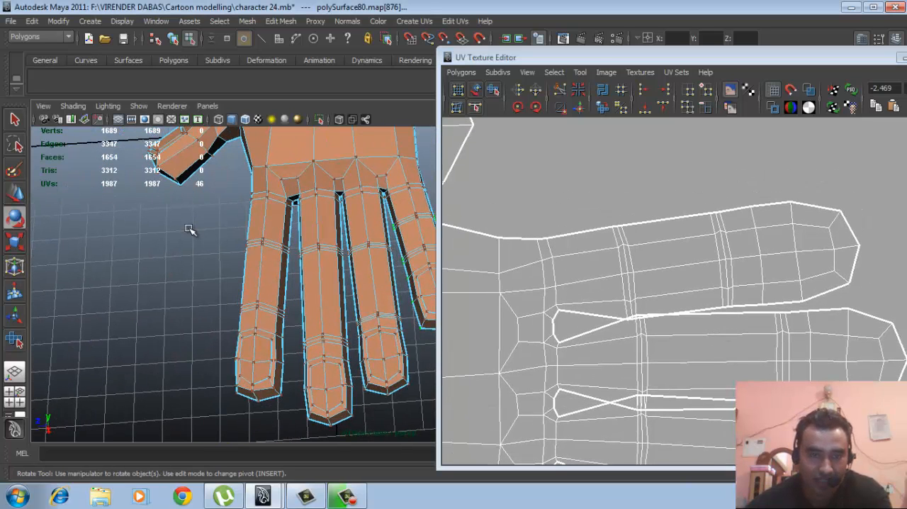
{"action": "left_click_drag", "start_coordinate": [189, 229], "coordinate": [294, 421]}
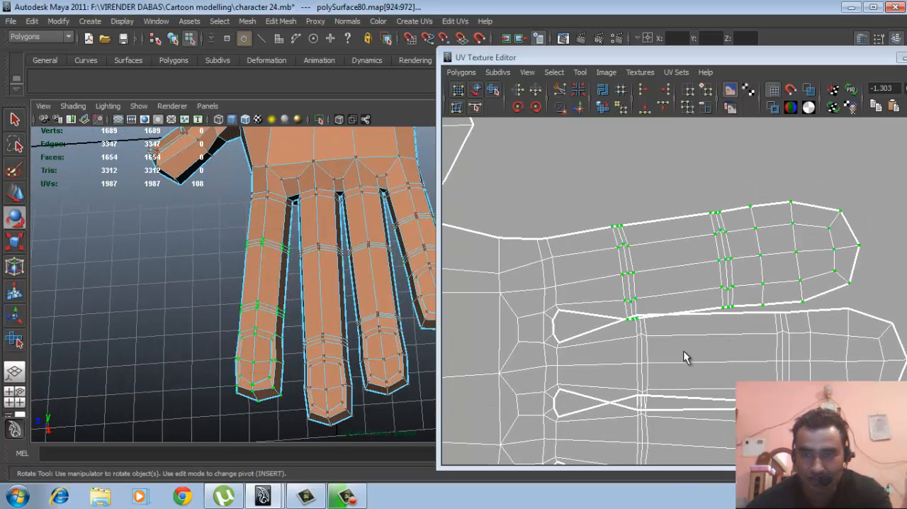
{"action": "scroll", "coordinate": [683, 347], "scroll_direction": "down", "scroll_amount": 4}
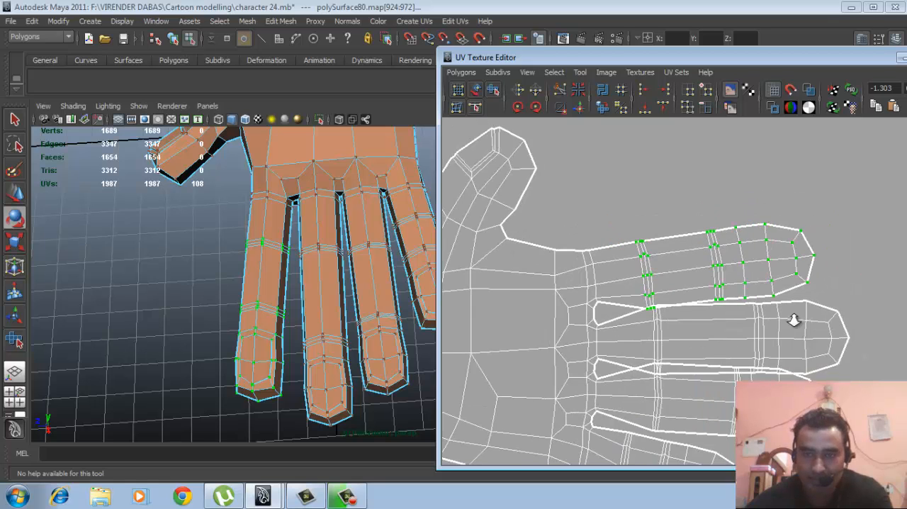
{"action": "scroll", "coordinate": [794, 320], "scroll_direction": "down", "scroll_amount": 4}
{"action": "middle_click_drag", "start_coordinate": [804, 309], "coordinate": [597, 189], "text": "alt"}
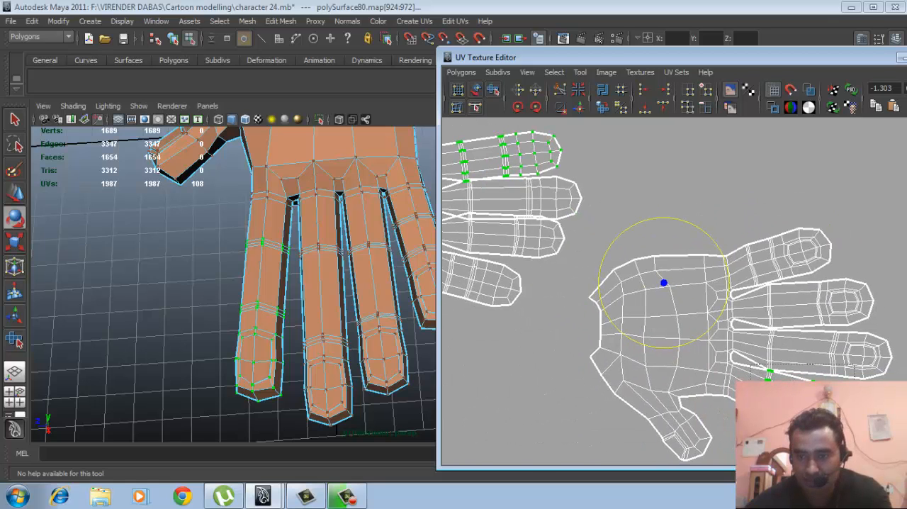
{"action": "left_click_drag", "start_coordinate": [750, 364], "coordinate": [854, 440], "text": "ctrl"}
{"action": "scroll", "coordinate": [659, 340], "scroll_direction": "up", "scroll_amount": 5}
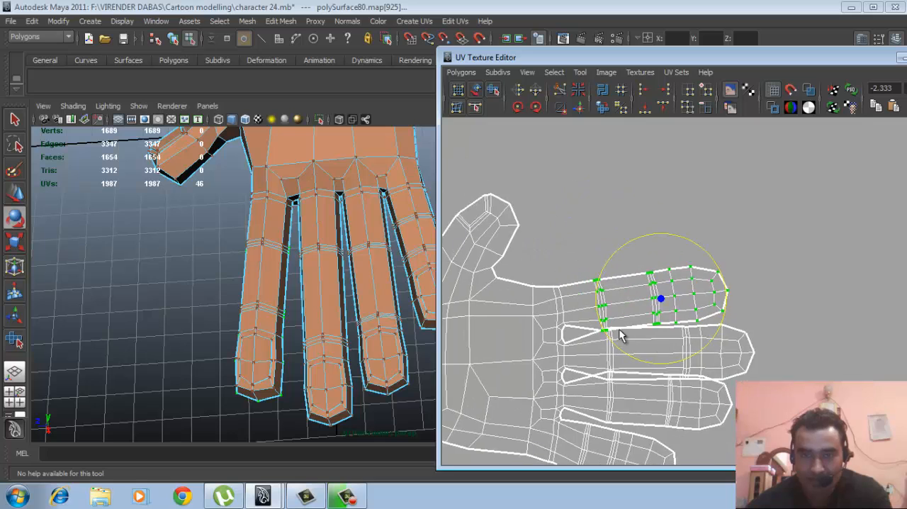
{"action": "key", "text": "w"}
{"action": "left_click_drag", "start_coordinate": [654, 227], "coordinate": [654, 212]}
{"action": "middle_click_drag", "start_coordinate": [675, 273], "coordinate": [660, 172], "text": "alt"}
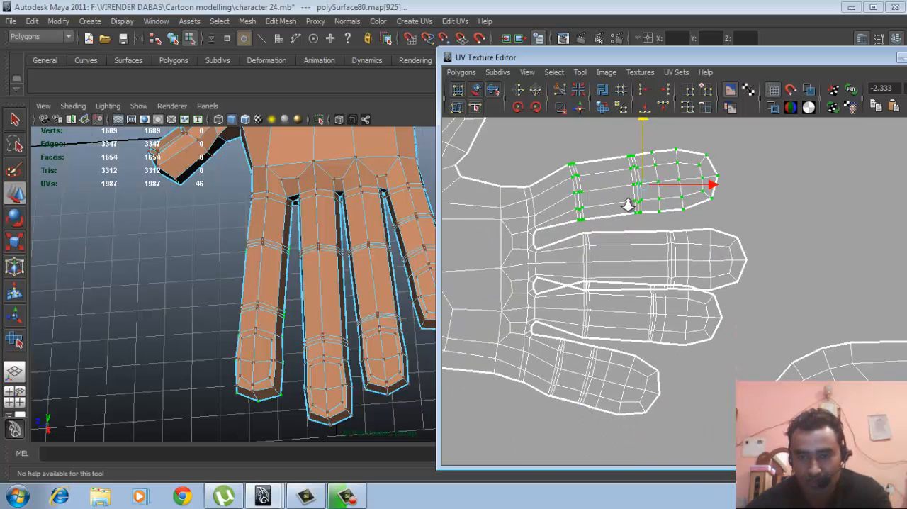
- Select the middle finger's UVs from first joint to tip, keeping only those on the flipped hand shell
{"action": "right_click_drag", "start_coordinate": [628, 203], "coordinate": [711, 234], "text": "alt"}
{"action": "left_click_drag", "start_coordinate": [362, 327], "coordinate": [326, 309], "text": "alt"}
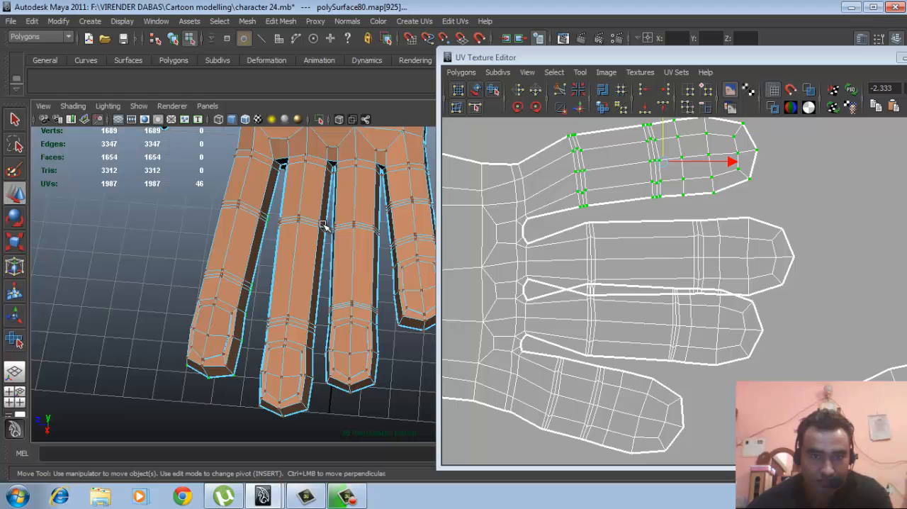
{"action": "right_click_drag", "start_coordinate": [335, 243], "coordinate": [287, 256], "text": "alt"}
{"action": "mouse_move", "coordinate": [297, 264]}
{"action": "left_mouse_down", "text": "alt"}
{"action": "mouse_move", "coordinate": [301, 270]}
{"action": "mouse_move", "coordinate": [296, 247]}
{"action": "left_mouse_up", "text": "alt"}
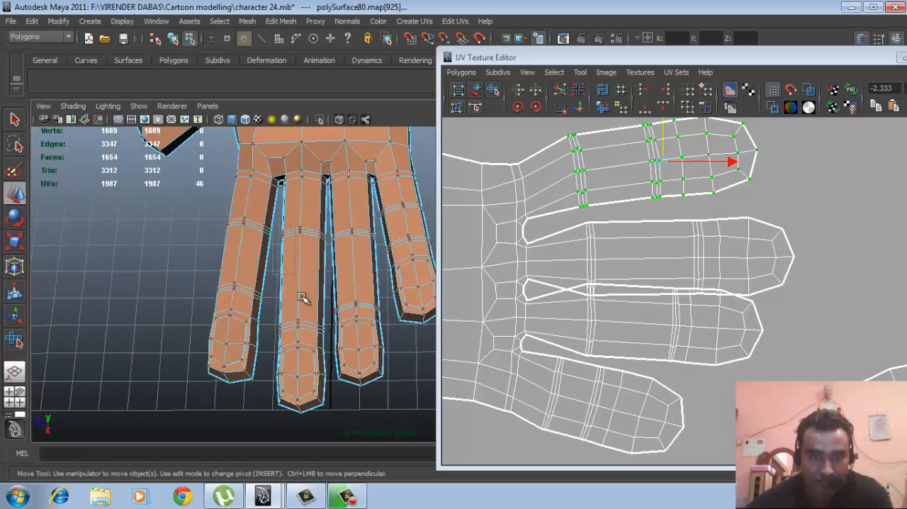
{"action": "left_click_drag", "start_coordinate": [302, 298], "coordinate": [328, 422]}
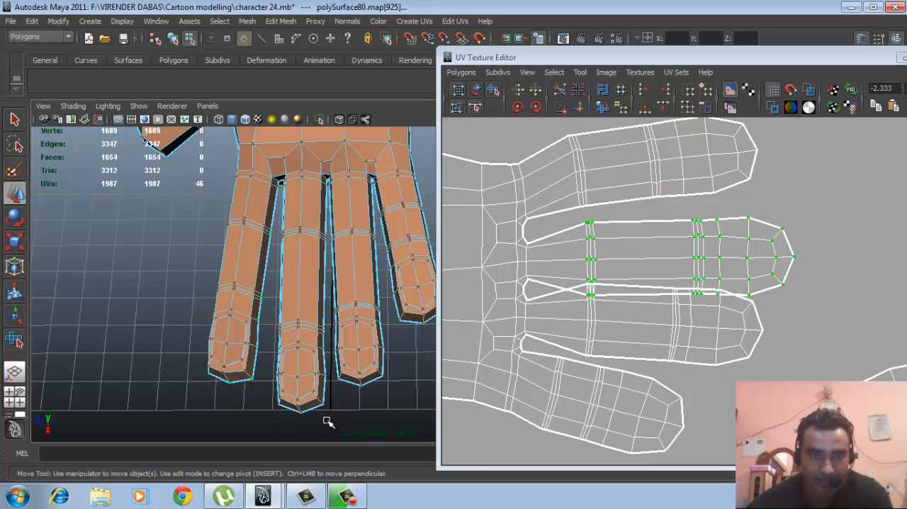
{"action": "scroll", "coordinate": [681, 318], "scroll_direction": "down", "scroll_amount": 5}
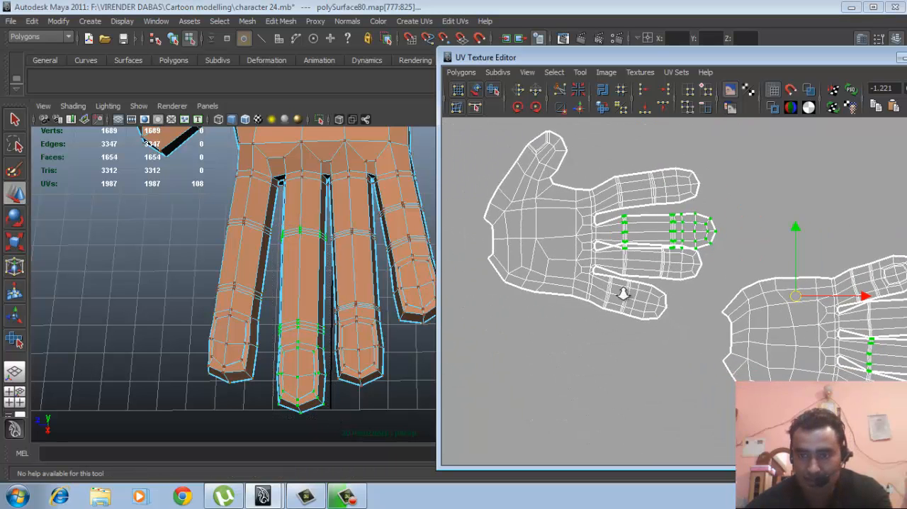
{"action": "scroll", "coordinate": [794, 339], "scroll_direction": "down", "scroll_amount": 3}
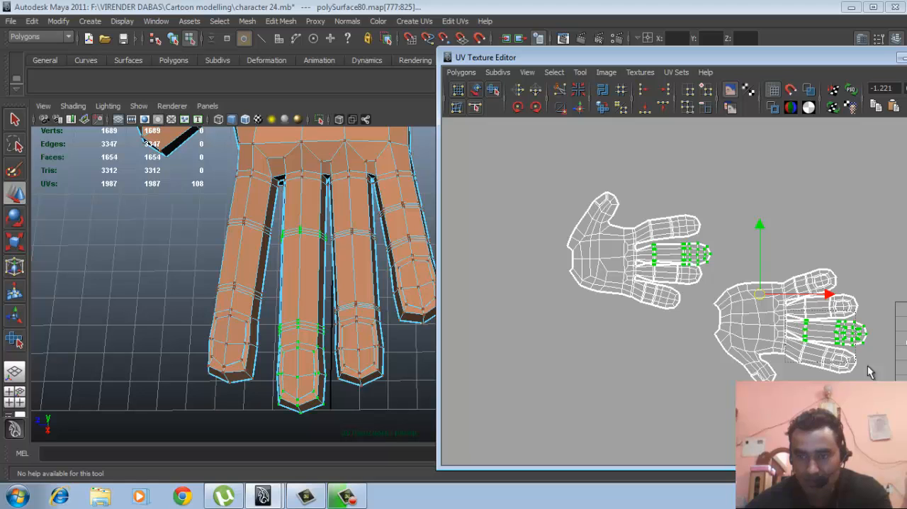
{"action": "left_click_drag", "start_coordinate": [868, 366], "coordinate": [879, 371], "text": "ctrl"}
{"action": "scroll", "coordinate": [565, 278], "scroll_direction": "up", "scroll_amount": 4}
- Move the flipped shell's middle finger up, away from the overlapping ring finger
{"action": "middle_click_drag", "start_coordinate": [702, 269], "coordinate": [727, 404], "text": "alt"}
{"action": "scroll", "coordinate": [701, 368], "scroll_direction": "up", "scroll_amount": 4}
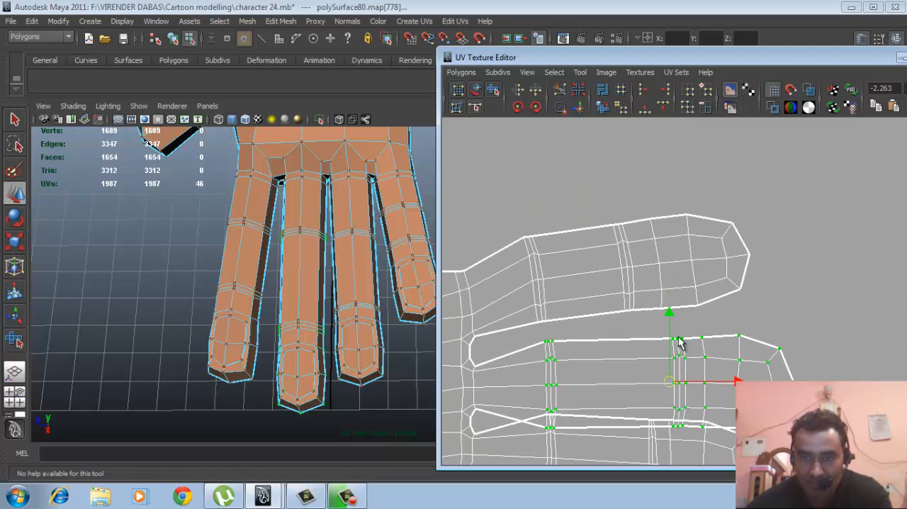
{"action": "middle_click_drag", "start_coordinate": [647, 331], "coordinate": [653, 318], "text": "alt"}
{"action": "left_click_drag", "start_coordinate": [673, 303], "coordinate": [674, 288]}
{"action": "middle_click_drag", "start_coordinate": [662, 339], "coordinate": [687, 268], "text": "alt"}
- Lower the ring finger's border UVs at its first joint and straighten the crooked joint UVs beside the gap on both fingers
{"action": "scroll", "coordinate": [641, 290], "scroll_direction": "up", "scroll_amount": 2}
{"action": "middle_click_drag", "start_coordinate": [725, 299], "coordinate": [744, 288], "text": "alt"}
{"action": "scroll", "coordinate": [599, 348], "scroll_direction": "up", "scroll_amount": 8}
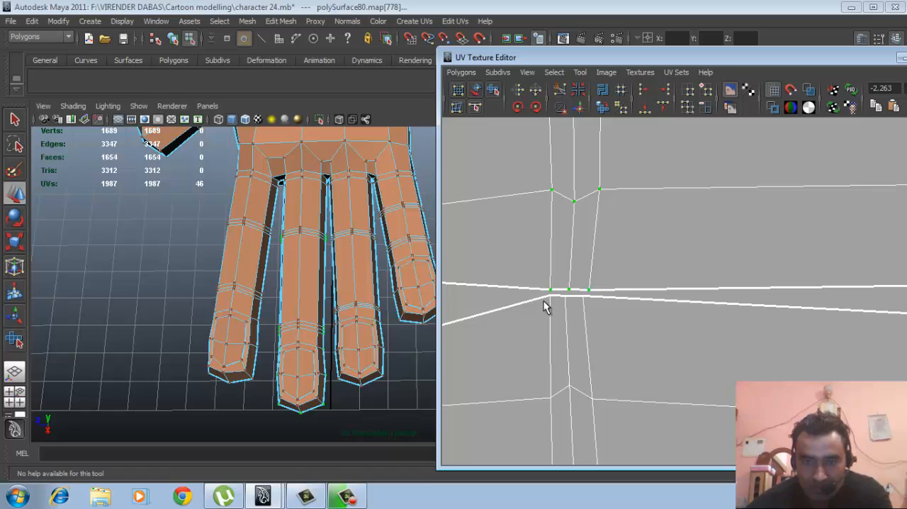
{"action": "left_click_drag", "start_coordinate": [607, 314], "coordinate": [537, 292]}
{"action": "left_click_drag", "start_coordinate": [564, 231], "coordinate": [565, 235]}
{"action": "left_click", "coordinate": [569, 387]}
{"action": "left_click_drag", "start_coordinate": [567, 329], "coordinate": [567, 340]}
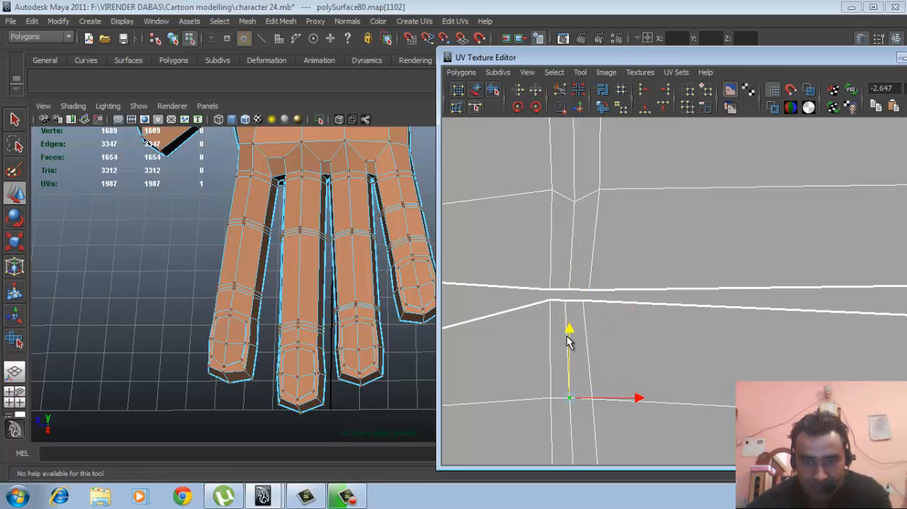
{"action": "left_click", "coordinate": [581, 205]}
{"action": "left_click_drag", "start_coordinate": [574, 145], "coordinate": [574, 132]}
- Nudge the ring finger's first-joint UV just below the middle finger gap slightly up, and check the finger spacing
{"action": "scroll", "coordinate": [543, 305], "scroll_direction": "down", "scroll_amount": 3}
{"action": "scroll", "coordinate": [542, 305], "scroll_direction": "down", "scroll_amount": 6}
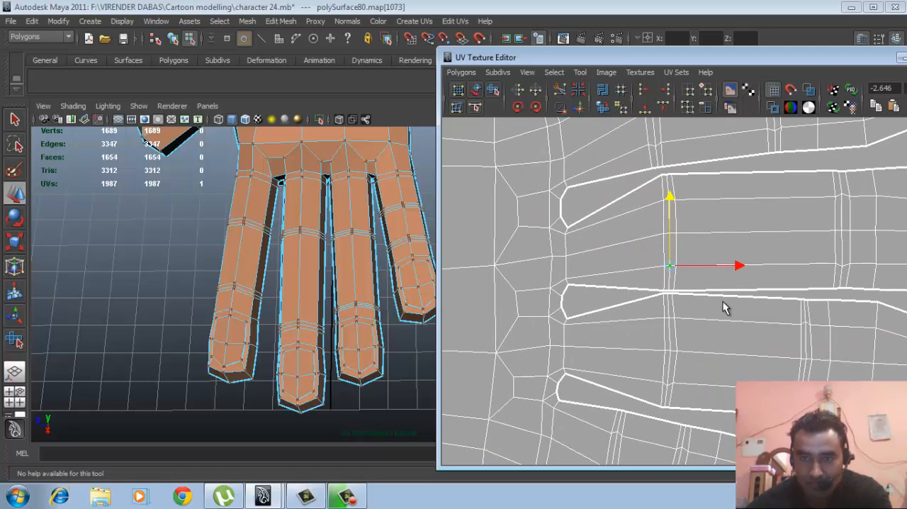
{"action": "middle_click_drag", "start_coordinate": [723, 302], "coordinate": [720, 236], "text": "alt"}
{"action": "middle_click_drag", "start_coordinate": [643, 345], "coordinate": [659, 287], "text": "alt"}
{"action": "right_click_drag", "start_coordinate": [612, 304], "coordinate": [683, 327], "text": "alt"}
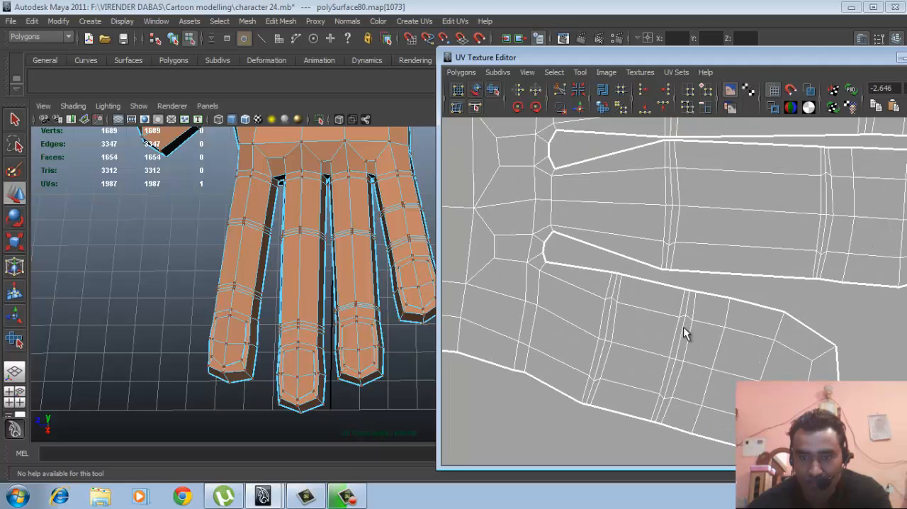
{"action": "middle_click_drag", "start_coordinate": [682, 306], "coordinate": [682, 330], "text": "alt"}
{"action": "middle_click_drag", "start_coordinate": [682, 239], "coordinate": [673, 298], "text": "alt"}
{"action": "left_click", "coordinate": [663, 253]}
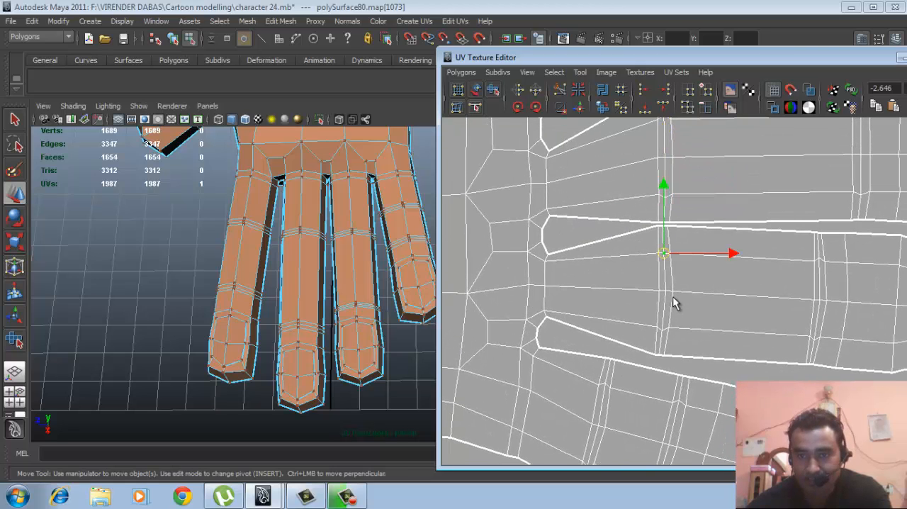
{"action": "left_click_drag", "start_coordinate": [664, 253], "coordinate": [664, 250]}
{"action": "scroll", "coordinate": [711, 292], "scroll_direction": "down", "scroll_amount": 6}
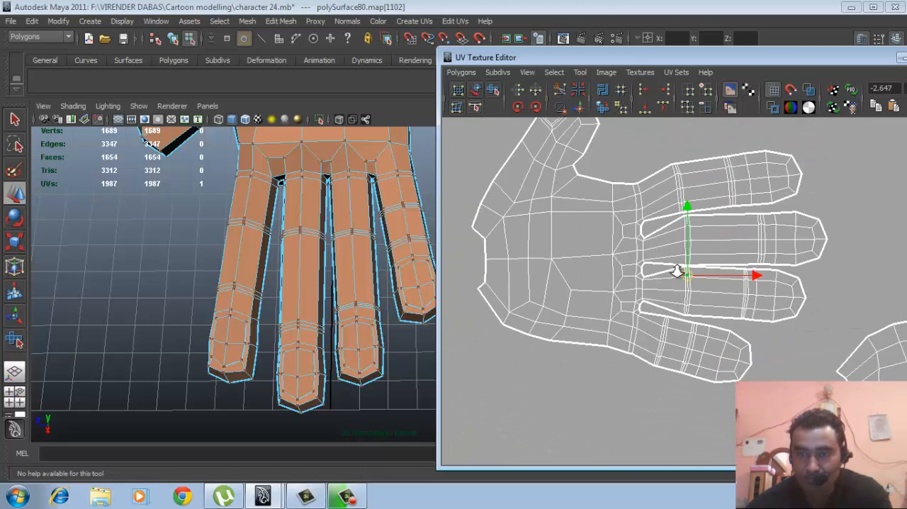
{"action": "scroll", "coordinate": [602, 266], "scroll_direction": "down", "scroll_amount": 2}
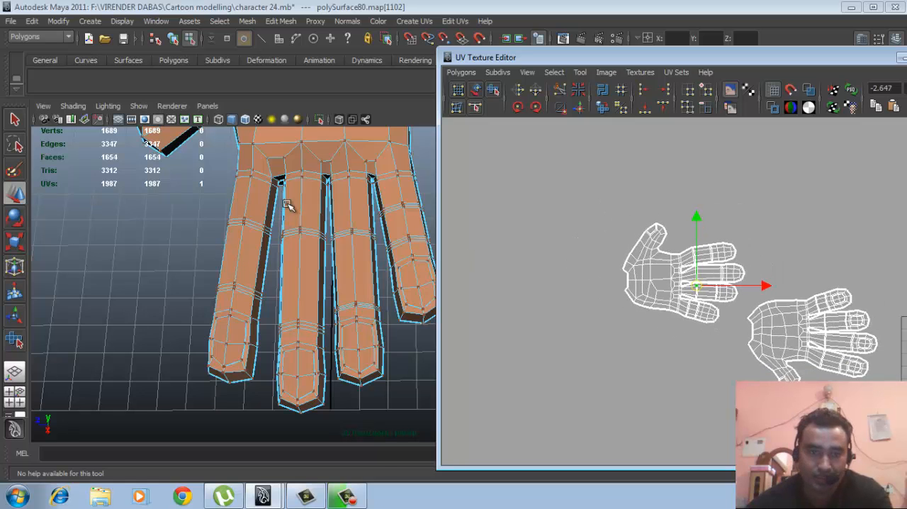
- Return to object mode and select the whole character mesh
{"action": "right_click_drag", "start_coordinate": [287, 204], "coordinate": [320, 177]}
{"action": "scroll", "coordinate": [377, 271], "scroll_direction": "down", "scroll_amount": 3}
{"action": "left_click_drag", "start_coordinate": [376, 272], "coordinate": [312, 204], "text": "alt"}
{"action": "scroll", "coordinate": [340, 290], "scroll_direction": "down", "scroll_amount": 6}
{"action": "middle_click_drag", "start_coordinate": [200, 327], "coordinate": [215, 340], "text": "alt"}
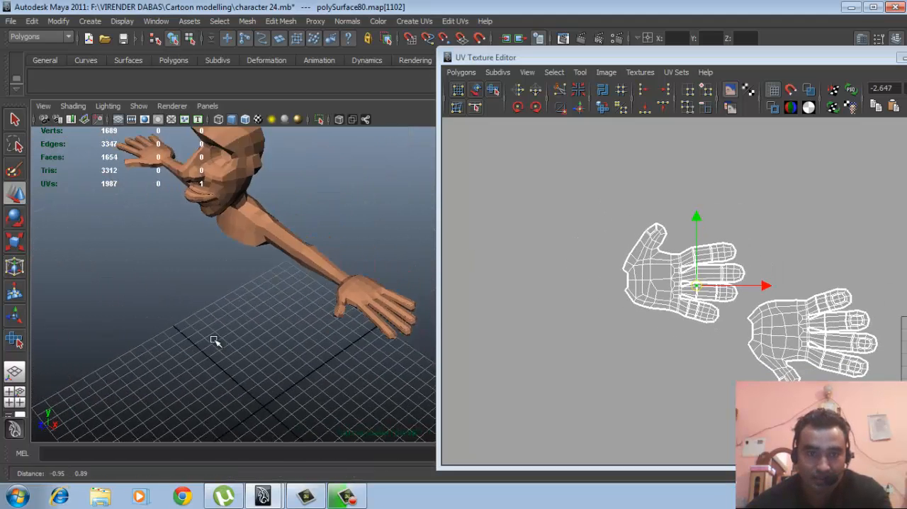
{"action": "left_click_drag", "start_coordinate": [215, 341], "coordinate": [292, 306], "text": "alt"}
{"action": "middle_click_drag", "start_coordinate": [291, 306], "coordinate": [315, 304], "text": "alt"}
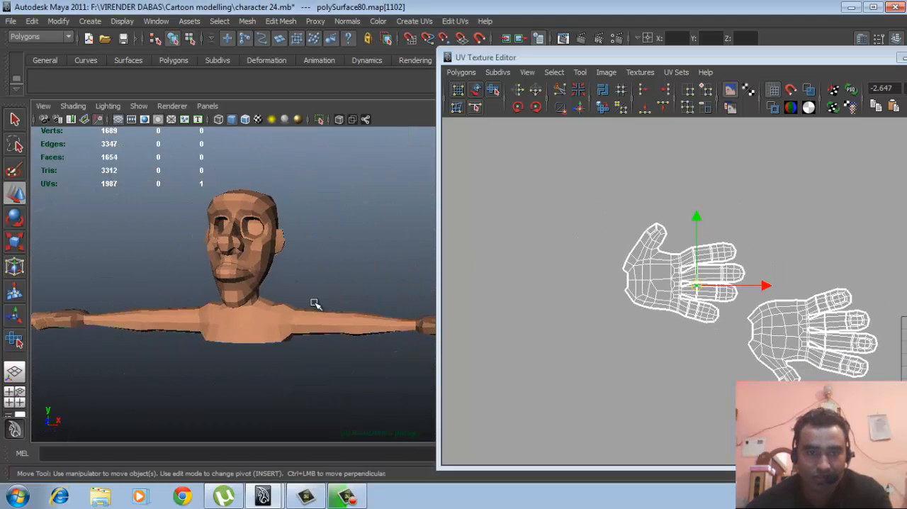
{"action": "left_click", "coordinate": [277, 334]}
{"action": "left_click_drag", "start_coordinate": [333, 348], "coordinate": [319, 299], "text": "alt"}
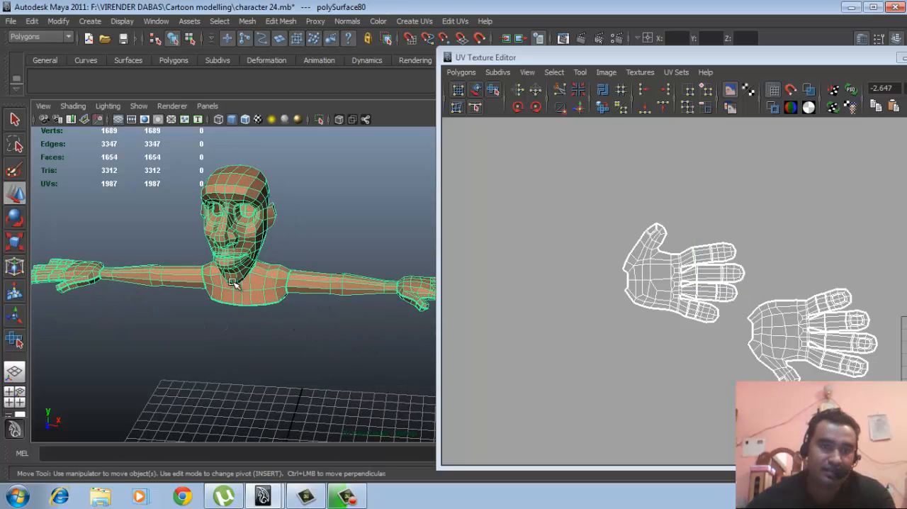
- Select all faces of the character's right arm and hand and delete them
{"action": "middle_click_drag", "start_coordinate": [250, 284], "coordinate": [281, 255], "text": "alt"}
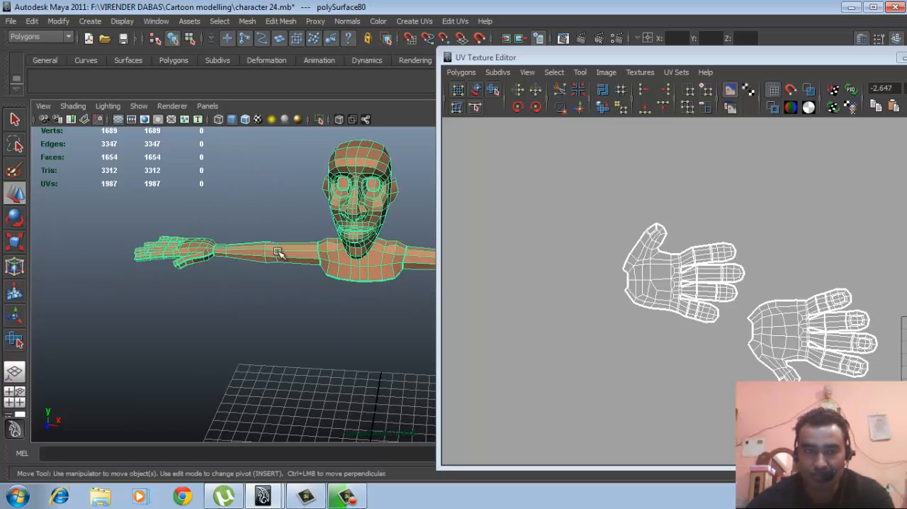
{"action": "right_click_drag", "start_coordinate": [281, 255], "coordinate": [257, 303], "text": "alt"}
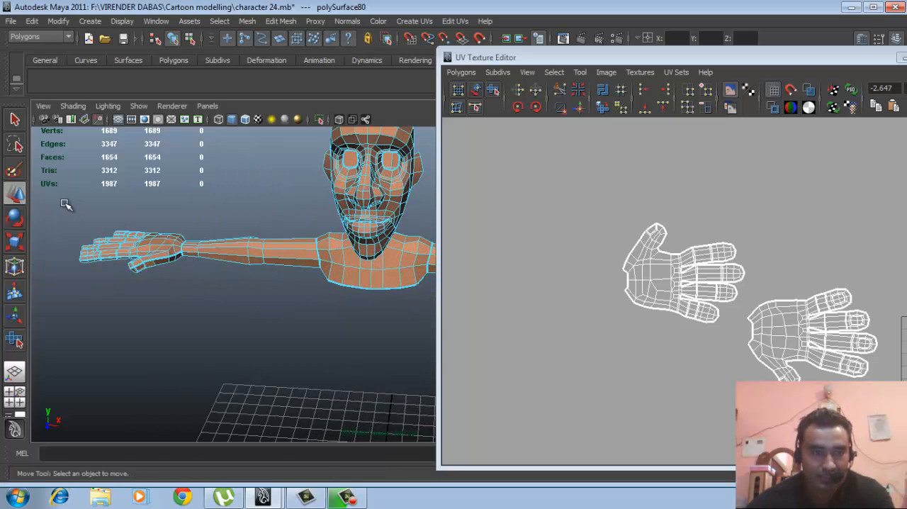
{"action": "left_click_drag", "start_coordinate": [65, 204], "coordinate": [296, 339]}
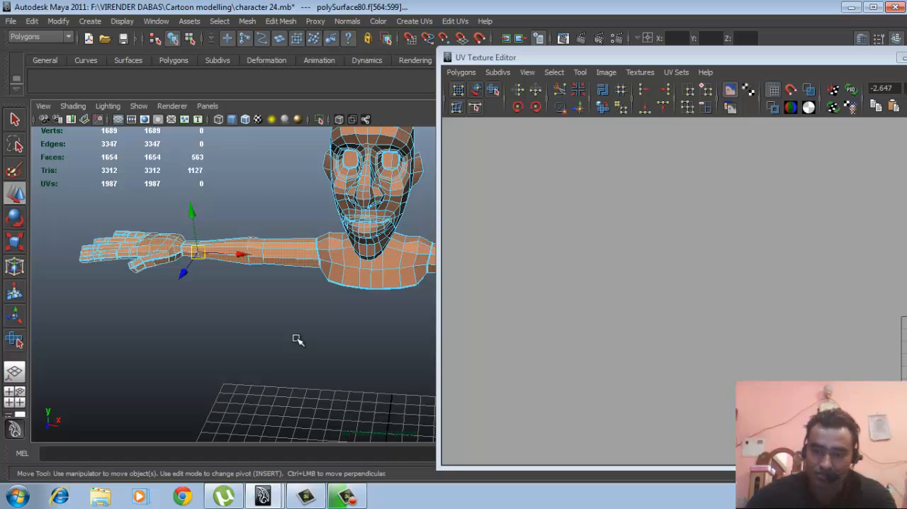
{"action": "key", "text": "Delete"}
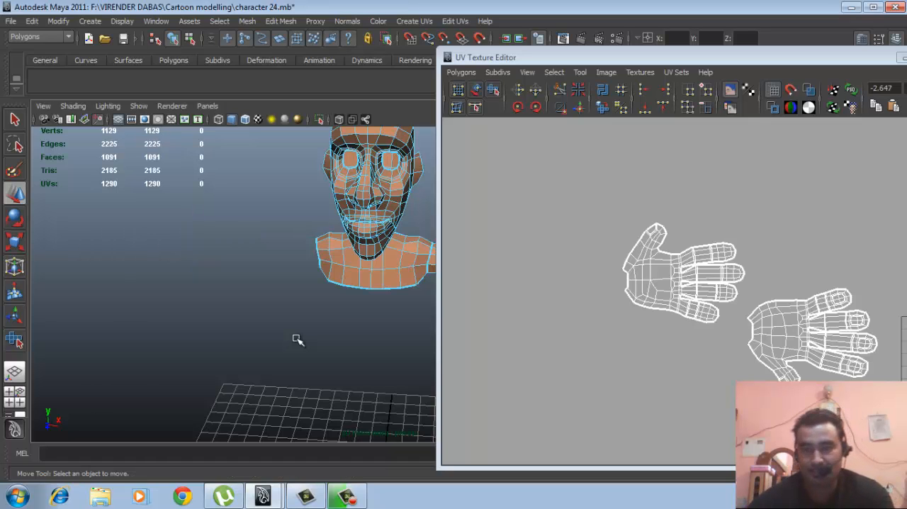
- Select all faces of the remaining left arm and hand and extract them from the body mesh
{"action": "scroll", "coordinate": [594, 339], "scroll_direction": "down", "scroll_amount": 5}
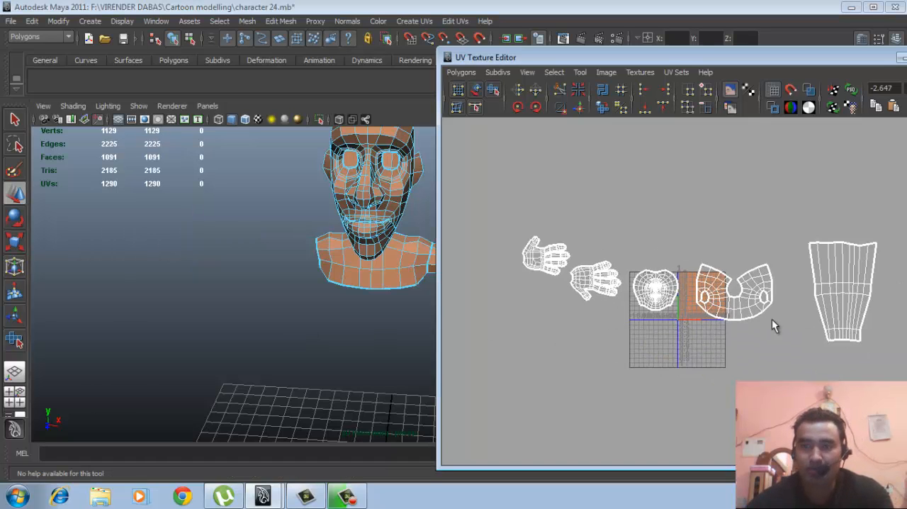
{"action": "middle_click_drag", "start_coordinate": [305, 271], "coordinate": [276, 266], "text": "alt"}
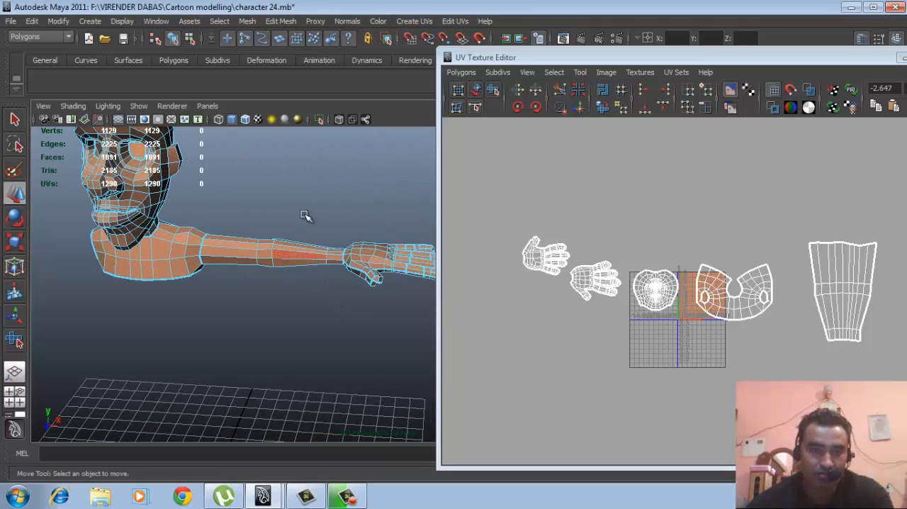
{"action": "left_click", "coordinate": [308, 214]}
{"action": "left_click", "coordinate": [283, 262]}
{"action": "mouse_move", "coordinate": [283, 263]}
{"action": "left_mouse_down", "text": "alt"}
{"action": "mouse_move", "coordinate": [277, 258]}
{"action": "mouse_move", "coordinate": [293, 259]}
{"action": "mouse_move", "coordinate": [279, 247]}
{"action": "left_mouse_up", "text": "alt"}
{"action": "right_click_drag", "start_coordinate": [279, 247], "coordinate": [280, 299]}
{"action": "left_click_drag", "start_coordinate": [207, 202], "coordinate": [457, 323]}
{"action": "middle_click_drag", "start_coordinate": [367, 300], "coordinate": [377, 303], "text": "alt"}
{"action": "right_click_drag", "start_coordinate": [295, 304], "coordinate": [319, 309], "text": "alt"}
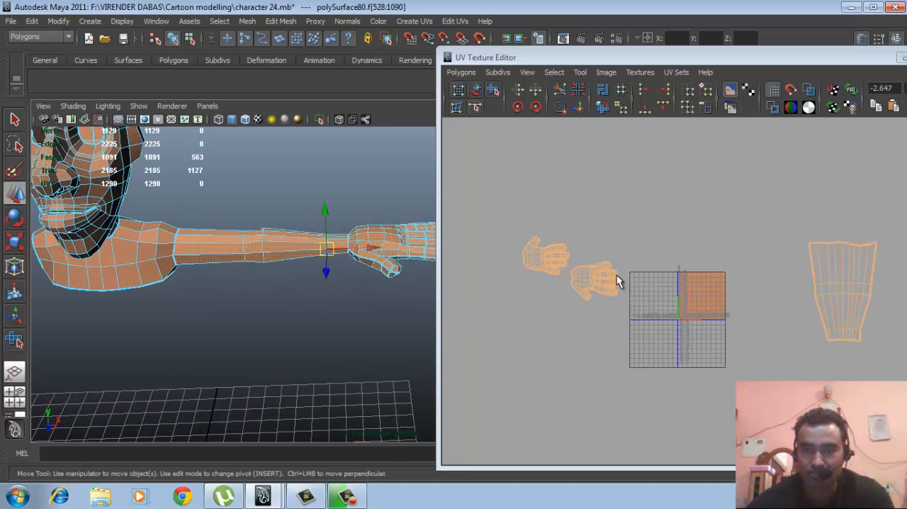
{"action": "left_click_drag", "start_coordinate": [323, 284], "coordinate": [357, 319], "text": "alt"}
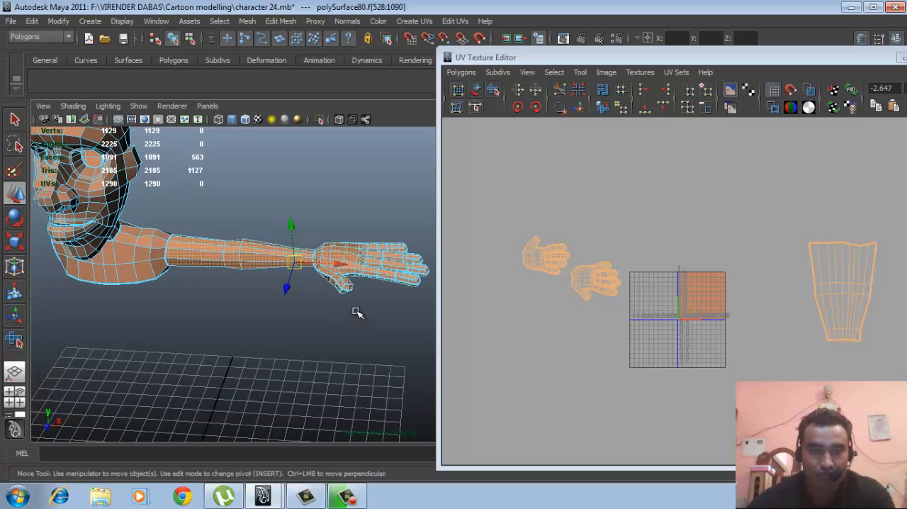
{"action": "right_click_drag", "start_coordinate": [341, 262], "coordinate": [332, 392], "text": "shift"}
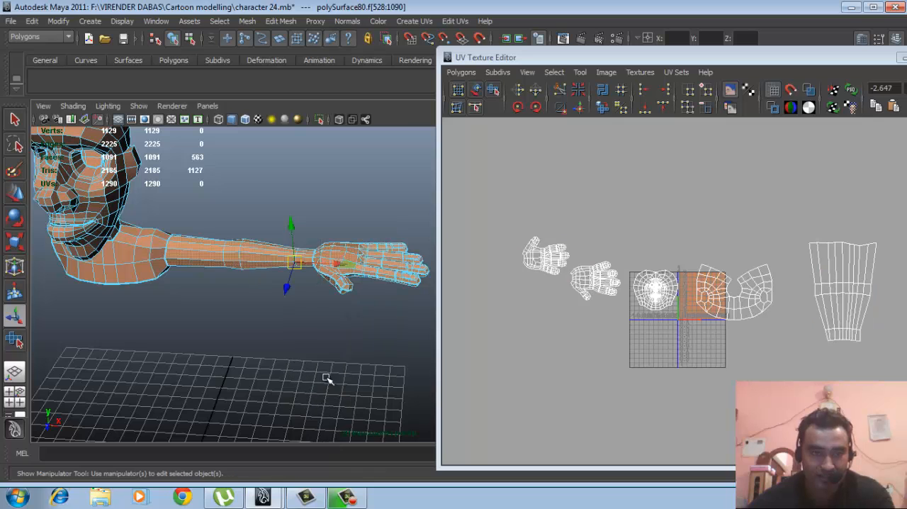
{"action": "left_click", "coordinate": [192, 305]}
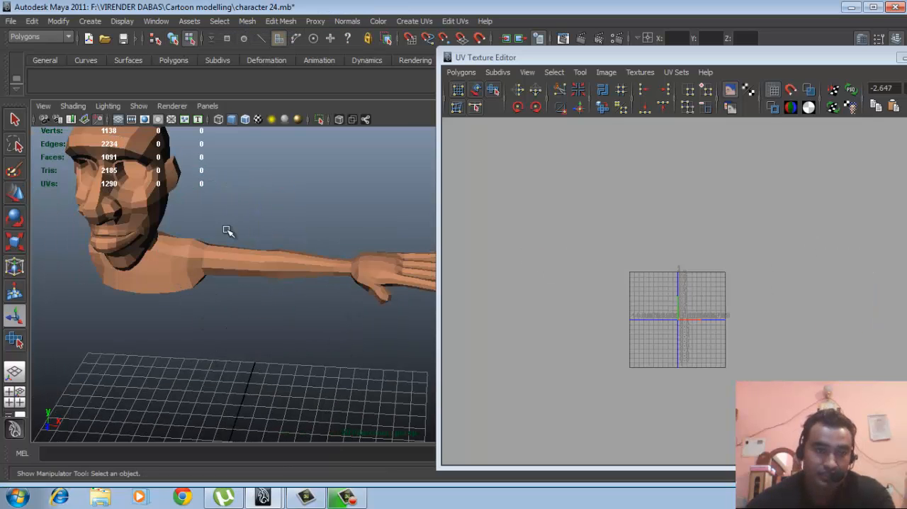
- Select the extracted left arm as a separate object and activate the Move tool
{"action": "key", "text": "F8"}
{"action": "left_click", "coordinate": [179, 261]}
{"action": "left_click", "coordinate": [273, 262]}
{"action": "left_click_drag", "start_coordinate": [313, 294], "coordinate": [306, 302], "text": "alt"}
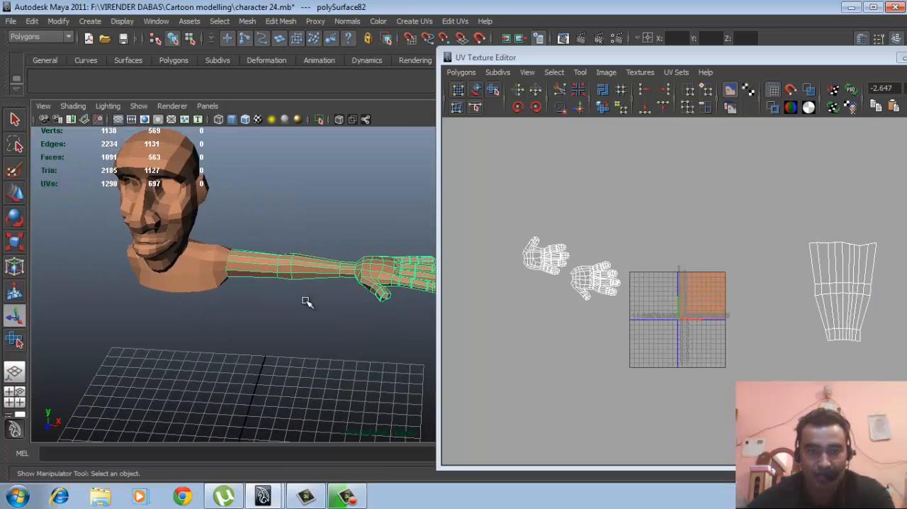
{"action": "key", "text": "w"}
{"action": "right_click_drag", "start_coordinate": [331, 310], "coordinate": [279, 302], "text": "alt"}
{"action": "middle_click_drag", "start_coordinate": [279, 302], "coordinate": [270, 289], "text": "alt"}
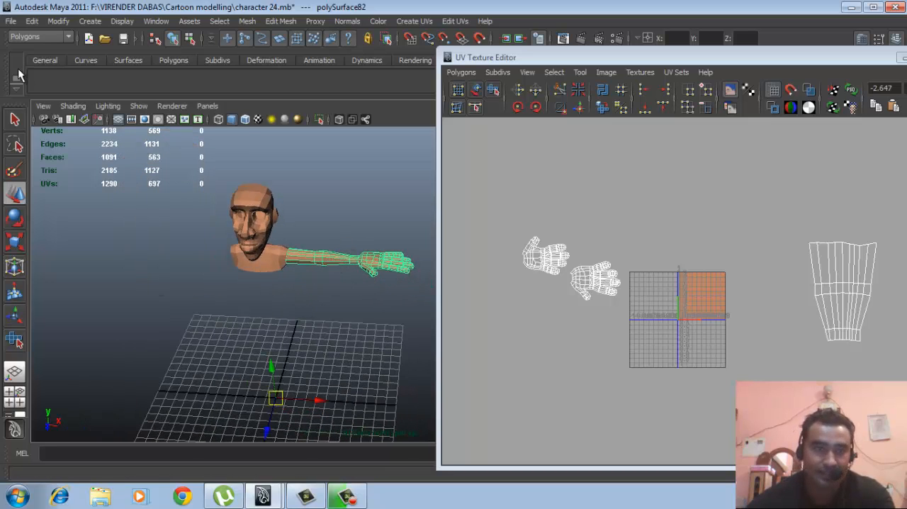
- Reset the Duplicate Special options and create one mirrored copy of the arm with X scale -1
{"action": "left_click", "coordinate": [31, 21]}
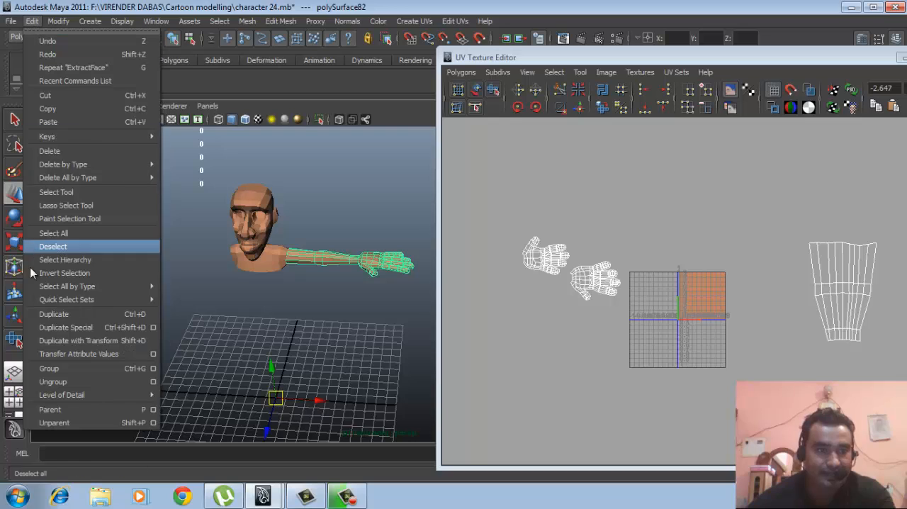
{"action": "left_click", "coordinate": [152, 327]}
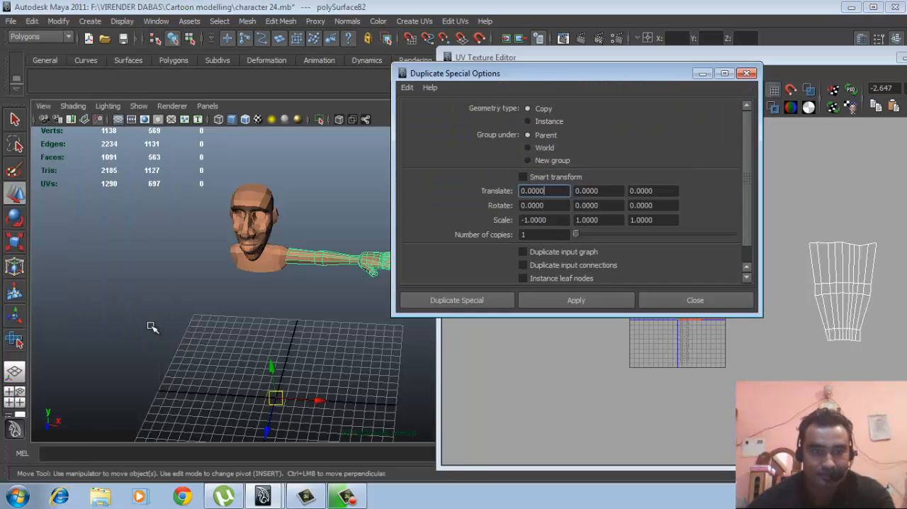
{"action": "left_click", "coordinate": [407, 88]}
{"action": "left_click", "coordinate": [439, 115]}
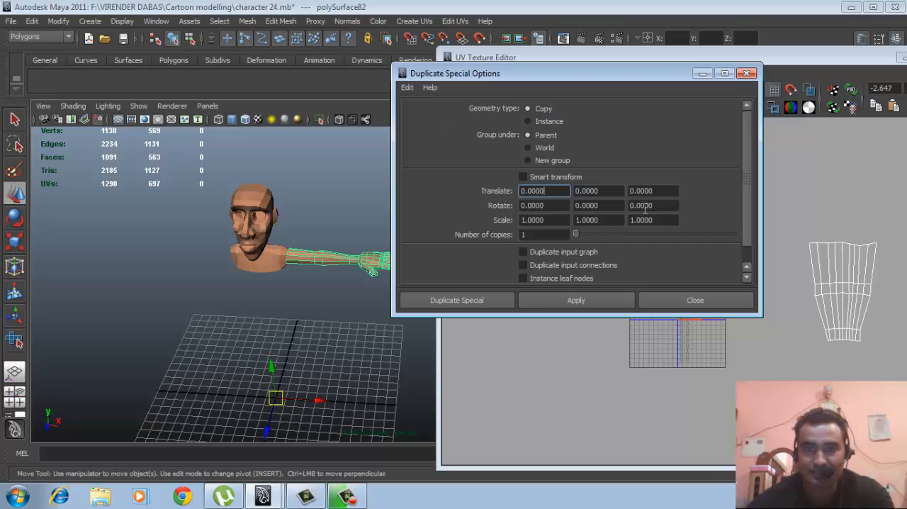
{"action": "left_click", "coordinate": [521, 220]}
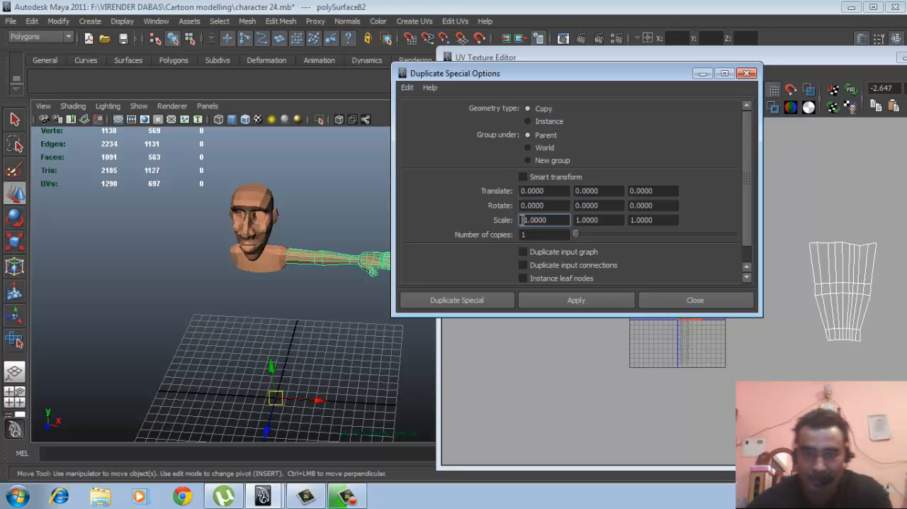
{"action": "left_click", "coordinate": [472, 301]}
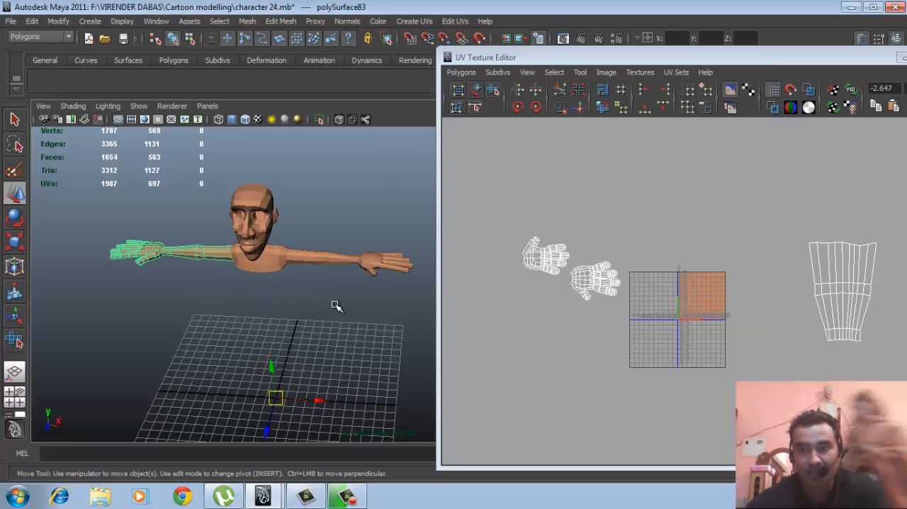
- Select the original and mirrored arms in turn to compare their UV shells
{"action": "left_click", "coordinate": [316, 287]}
{"action": "left_click", "coordinate": [326, 264]}
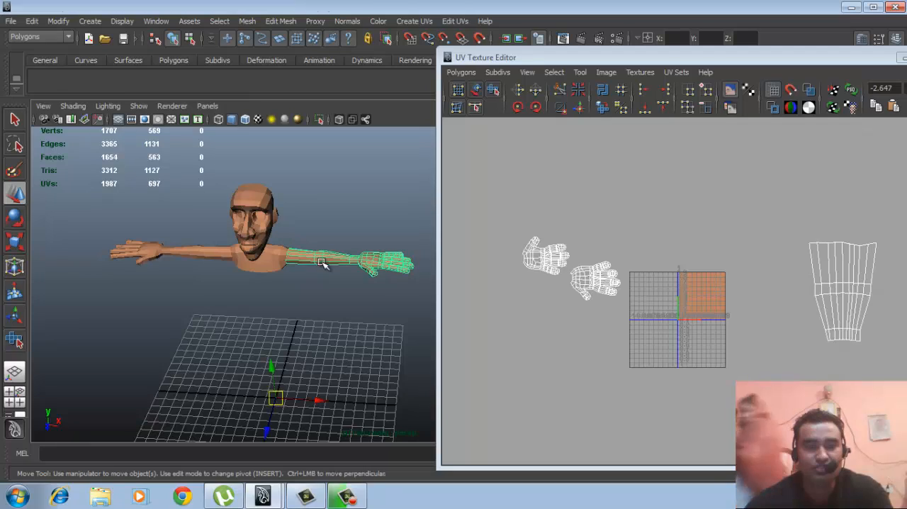
{"action": "left_click", "coordinate": [219, 256]}
{"action": "left_click", "coordinate": [335, 263]}
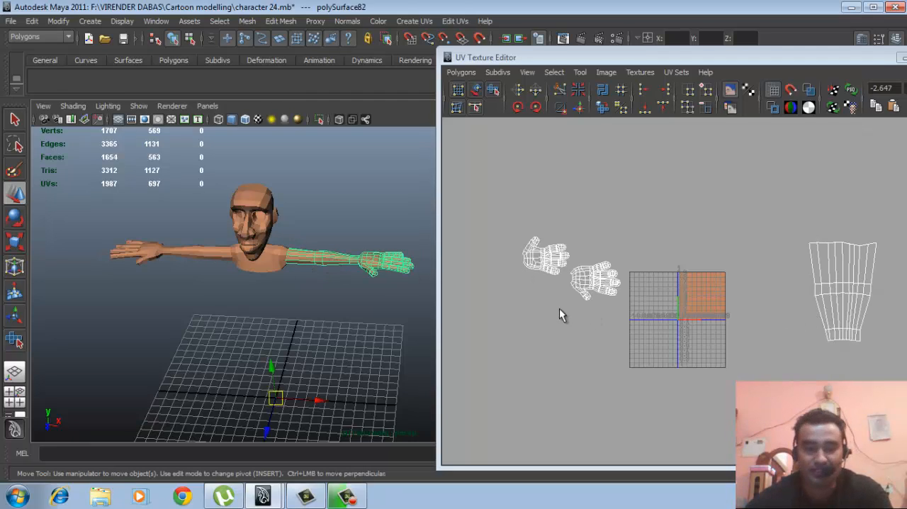
- Move the original arm's UV shell clear of the mirrored arm's overlapping shell in the UV Texture Editor
{"action": "middle_click_drag", "start_coordinate": [827, 321], "coordinate": [676, 321], "text": "alt"}
{"action": "right_click_drag", "start_coordinate": [677, 322], "coordinate": [739, 325], "text": "alt"}
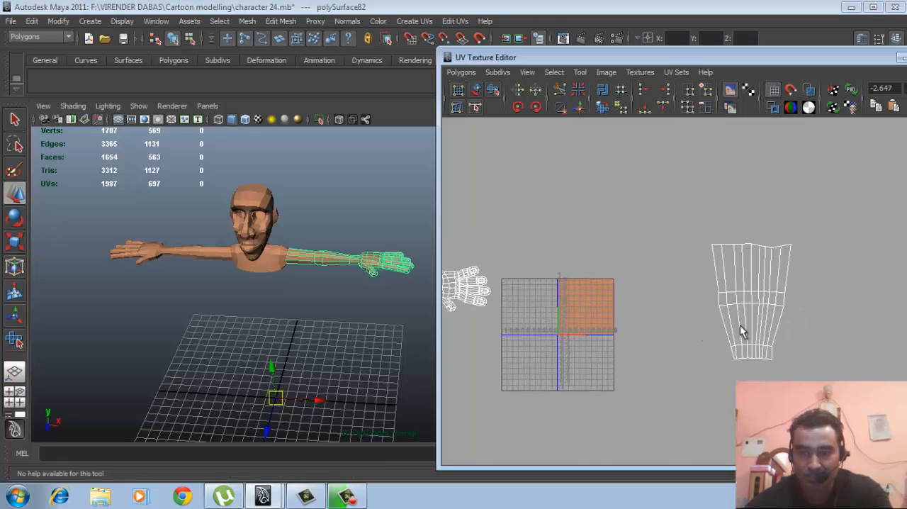
{"action": "left_click", "coordinate": [790, 245]}
{"action": "right_click_drag", "start_coordinate": [788, 253], "coordinate": [819, 242], "text": "ctrl"}
{"action": "left_click_drag", "start_coordinate": [751, 299], "coordinate": [848, 279]}
- Move the original arm's two hand UV shells up to separate empty areas away from the mirrored copy's hand shells
{"action": "right_click_drag", "start_coordinate": [702, 297], "coordinate": [644, 306], "text": "alt"}
{"action": "middle_click_drag", "start_coordinate": [522, 297], "coordinate": [615, 310], "text": "alt"}
{"action": "left_click", "coordinate": [598, 301]}
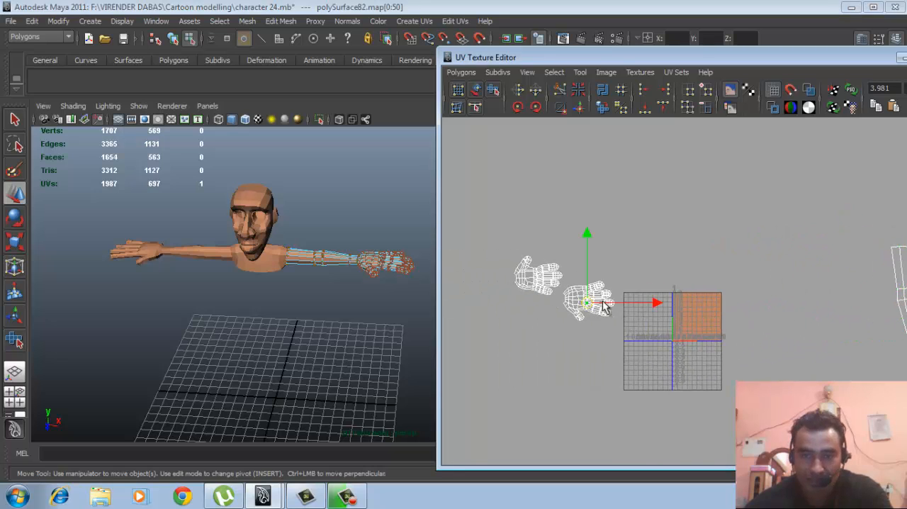
{"action": "right_click_drag", "start_coordinate": [601, 300], "coordinate": [652, 286], "text": "ctrl"}
{"action": "left_click_drag", "start_coordinate": [595, 303], "coordinate": [671, 248]}
{"action": "left_click", "coordinate": [544, 277]}
{"action": "right_click_drag", "start_coordinate": [536, 278], "coordinate": [581, 265], "text": "ctrl"}
{"action": "left_click_drag", "start_coordinate": [543, 243], "coordinate": [548, 175]}
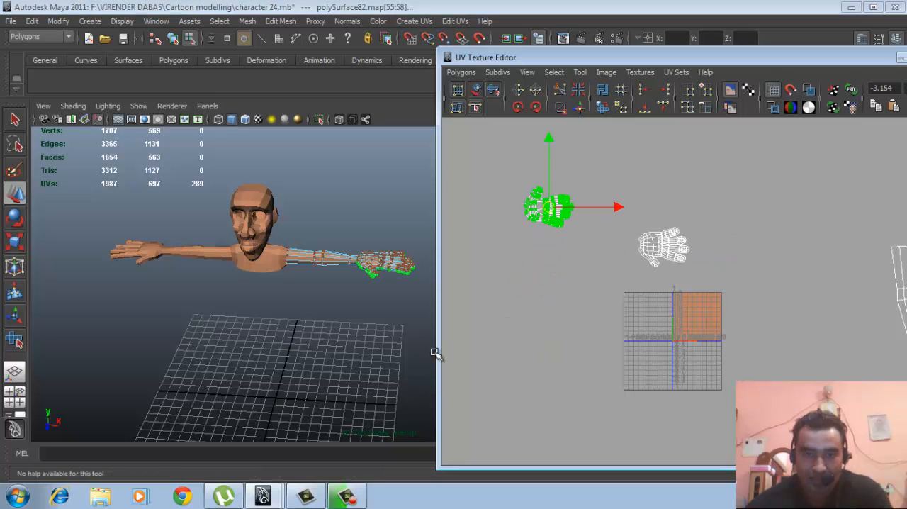
- Return to object selection and select both arms together to compare the placement of their UV shells
{"action": "right_click_drag", "start_coordinate": [350, 265], "coordinate": [362, 229]}
{"action": "left_click", "coordinate": [329, 256]}
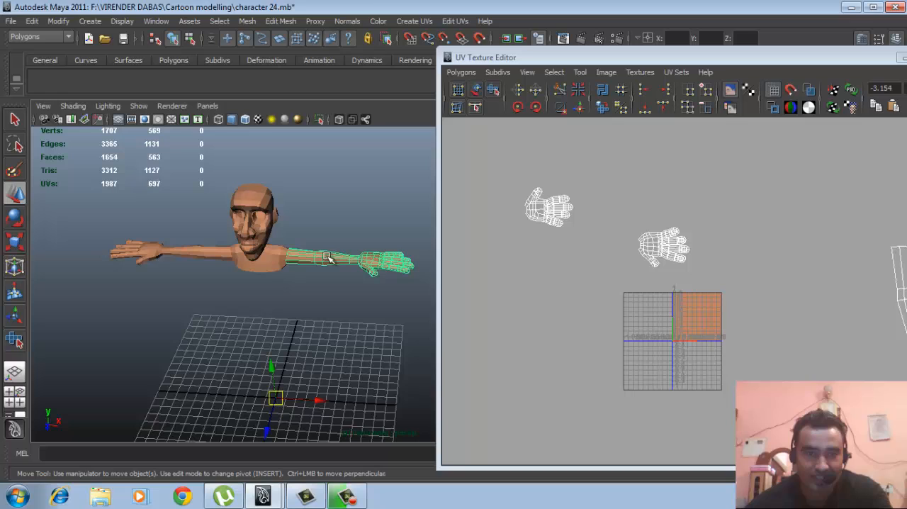
{"action": "left_click", "coordinate": [200, 249], "text": "shift"}
{"action": "scroll", "coordinate": [767, 314], "scroll_direction": "down", "scroll_amount": 1}
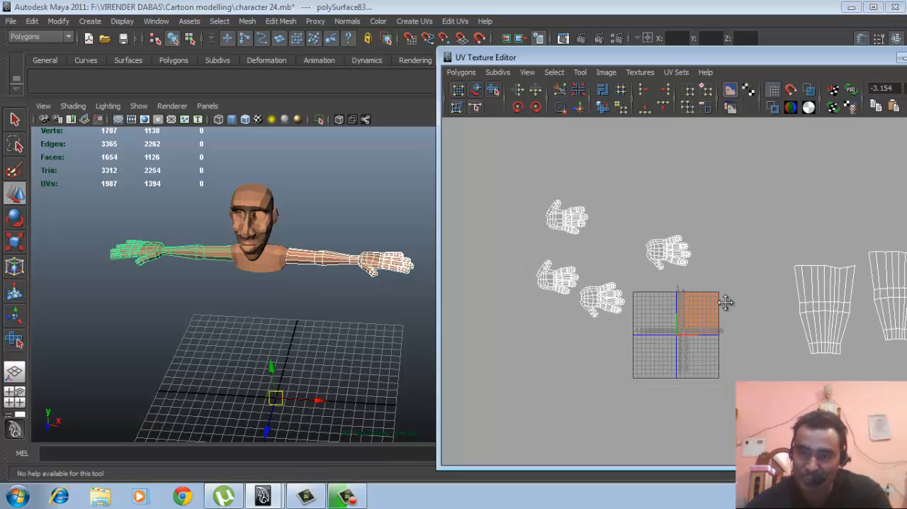
{"action": "middle_click_drag", "start_coordinate": [723, 300], "coordinate": [663, 324], "text": "alt"}
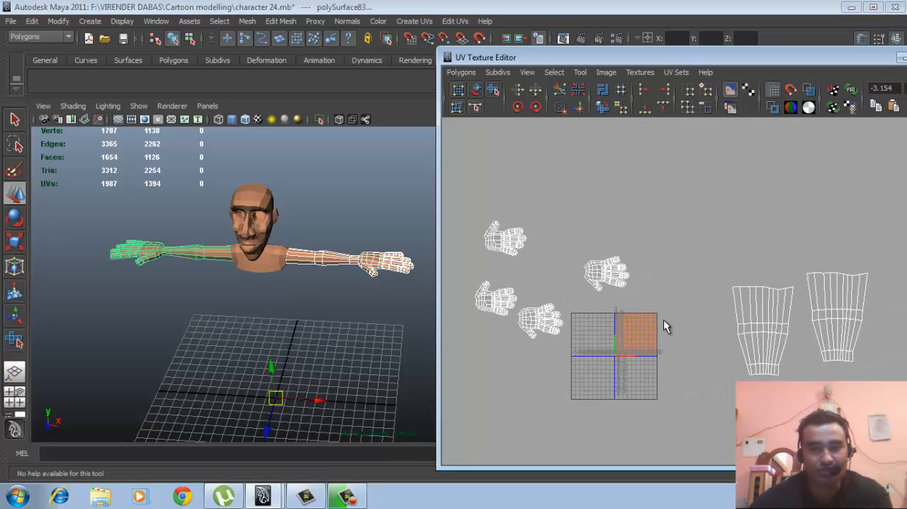
- Select the body and both arms and combine them into a single mesh
{"action": "middle_click_drag", "start_coordinate": [306, 309], "coordinate": [322, 314], "text": "alt"}
{"action": "scroll", "coordinate": [309, 264], "scroll_direction": "up", "scroll_amount": 2}
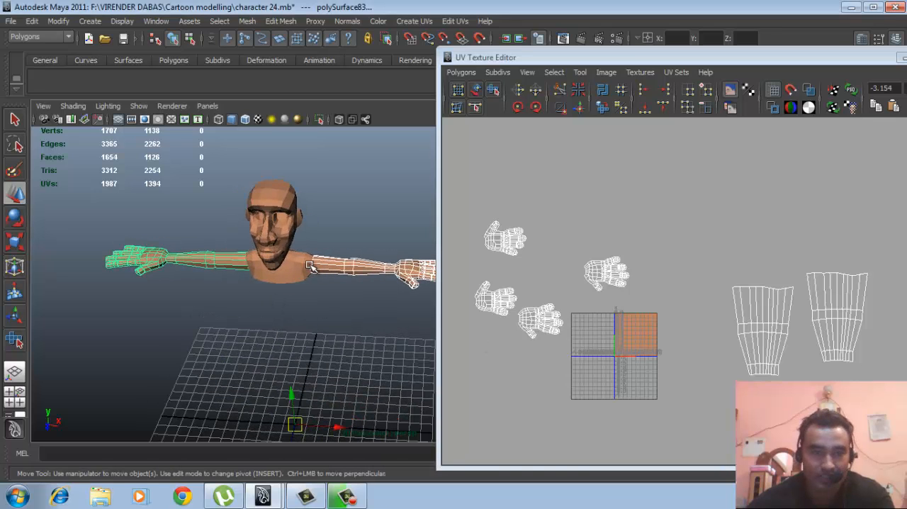
{"action": "left_click", "coordinate": [374, 220]}
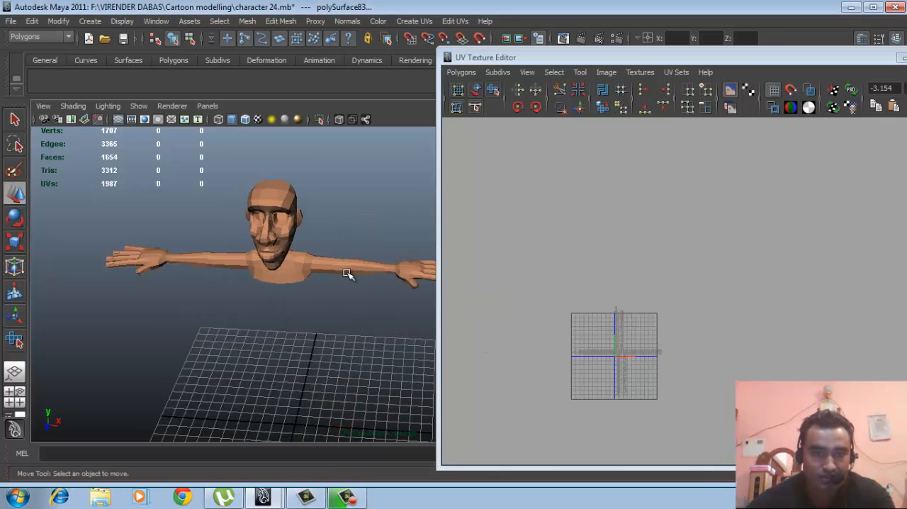
{"action": "scroll", "coordinate": [245, 258], "scroll_direction": "down", "scroll_amount": 3}
{"action": "left_click", "coordinate": [288, 277]}
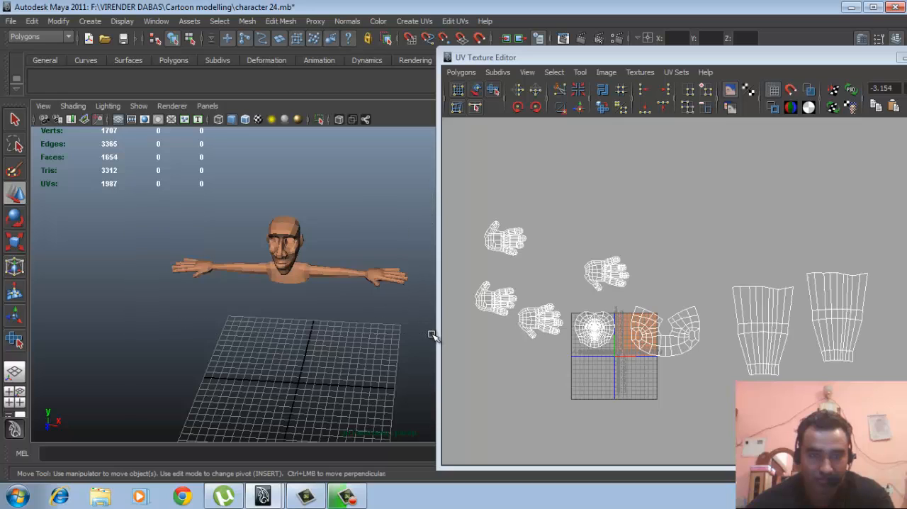
{"action": "right_click_drag", "start_coordinate": [289, 249], "coordinate": [285, 417], "text": "shift"}
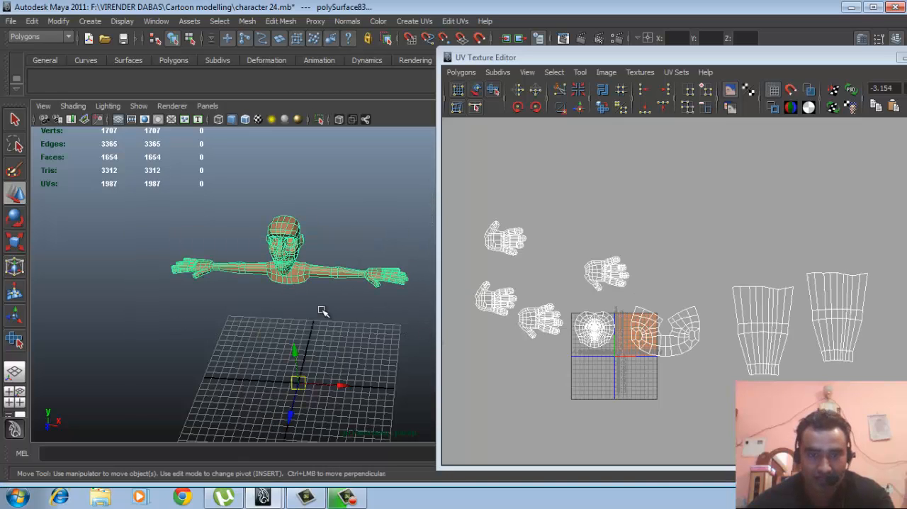
{"action": "left_click_drag", "start_coordinate": [356, 296], "coordinate": [327, 300], "text": "alt"}
{"action": "right_click_drag", "start_coordinate": [327, 301], "coordinate": [336, 303], "text": "alt"}
- Examine the combined head, torso and arms from several angles
{"action": "middle_click_drag", "start_coordinate": [286, 301], "coordinate": [284, 356], "text": "alt"}
{"action": "right_click_drag", "start_coordinate": [283, 356], "coordinate": [338, 356], "text": "alt"}
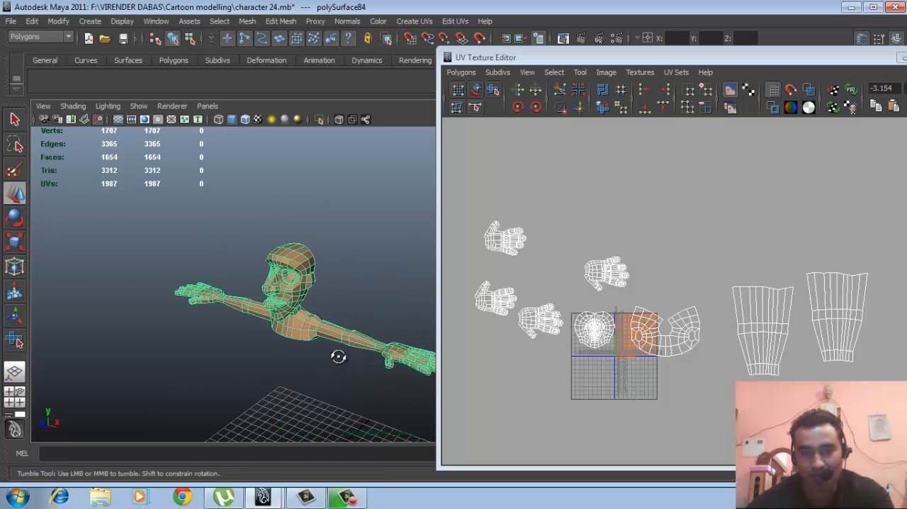
{"action": "left_click_drag", "start_coordinate": [338, 355], "coordinate": [348, 338], "text": "alt"}
{"action": "middle_click_drag", "start_coordinate": [348, 338], "coordinate": [336, 318], "text": "alt"}
{"action": "middle_click_drag", "start_coordinate": [252, 319], "coordinate": [272, 303], "text": "alt"}
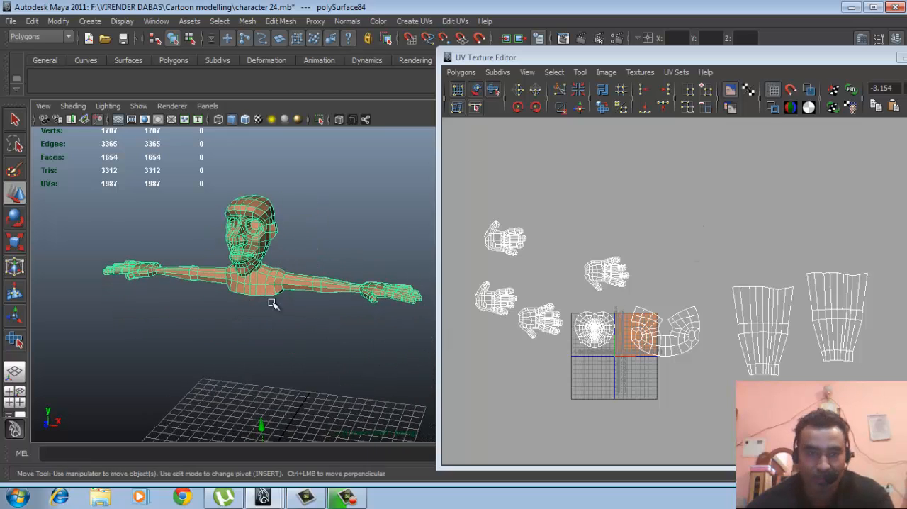
{"action": "left_click_drag", "start_coordinate": [289, 288], "coordinate": [263, 293], "text": "alt"}
{"action": "right_click_drag", "start_coordinate": [264, 293], "coordinate": [388, 298], "text": "alt"}
{"action": "middle_click_drag", "start_coordinate": [306, 292], "coordinate": [316, 304], "text": "alt"}
{"action": "scroll", "coordinate": [319, 282], "scroll_direction": "down", "scroll_amount": 3}
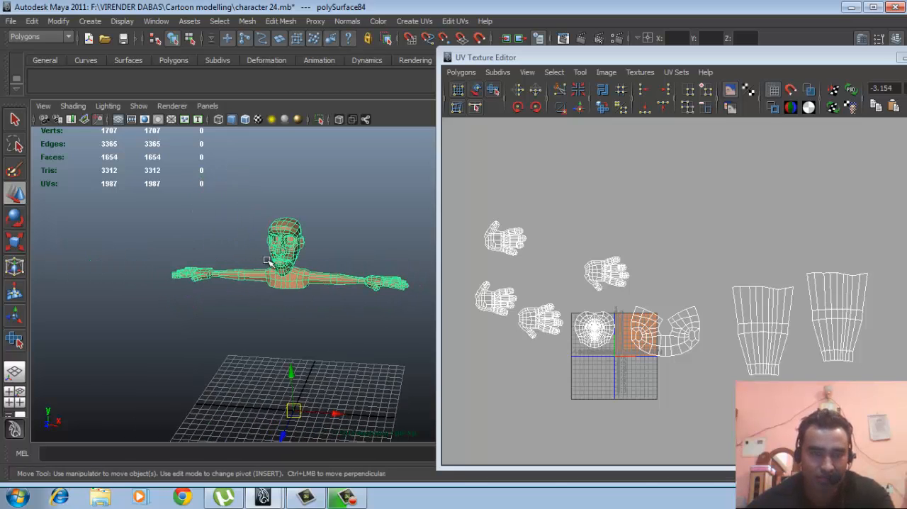
- Select all vertices of the combined mesh and close the UV Texture Editor
{"action": "right_click_drag", "start_coordinate": [269, 255], "coordinate": [221, 256]}
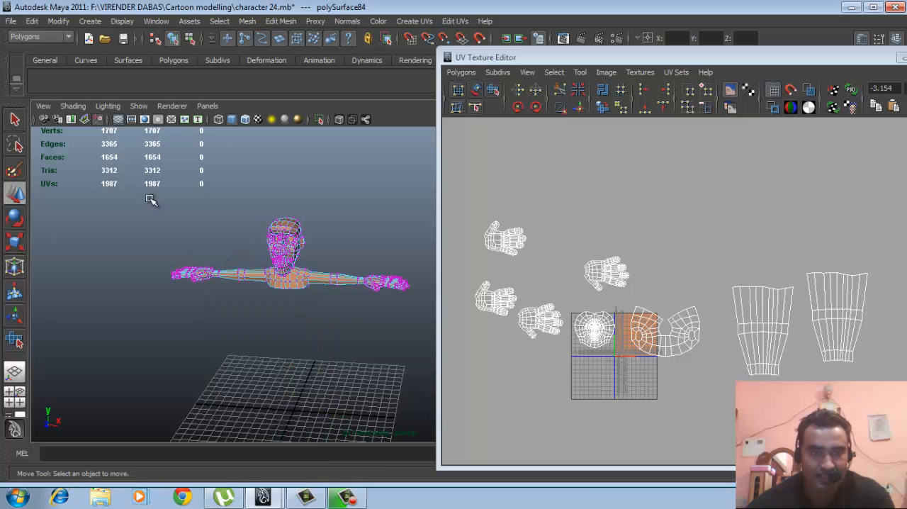
{"action": "left_click_drag", "start_coordinate": [357, 322], "coordinate": [419, 358]}
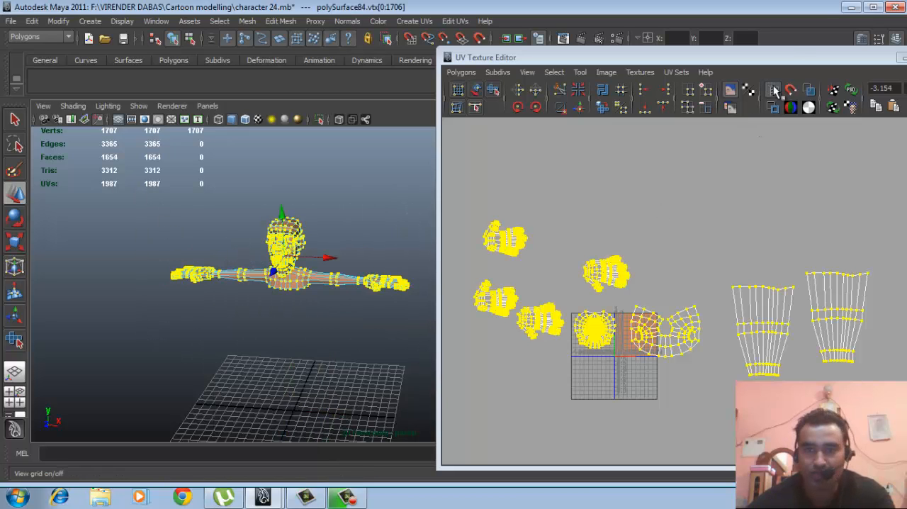
{"action": "left_click_drag", "start_coordinate": [792, 59], "coordinate": [690, 107]}
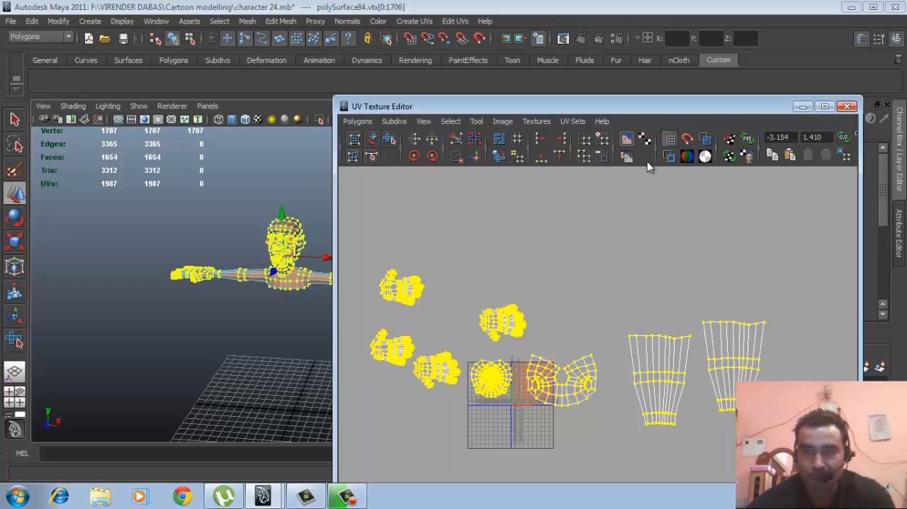
{"action": "left_click", "coordinate": [846, 106]}
- Merge the selected vertices so the arms are welded to the torso at the shoulders
{"action": "scroll", "coordinate": [457, 216], "scroll_direction": "up", "scroll_amount": 2}
{"action": "middle_click_drag", "start_coordinate": [431, 273], "coordinate": [535, 312], "text": "alt"}
{"action": "scroll", "coordinate": [535, 312], "scroll_direction": "up", "scroll_amount": 3}
{"action": "middle_click_drag", "start_coordinate": [388, 299], "coordinate": [419, 305], "text": "alt"}
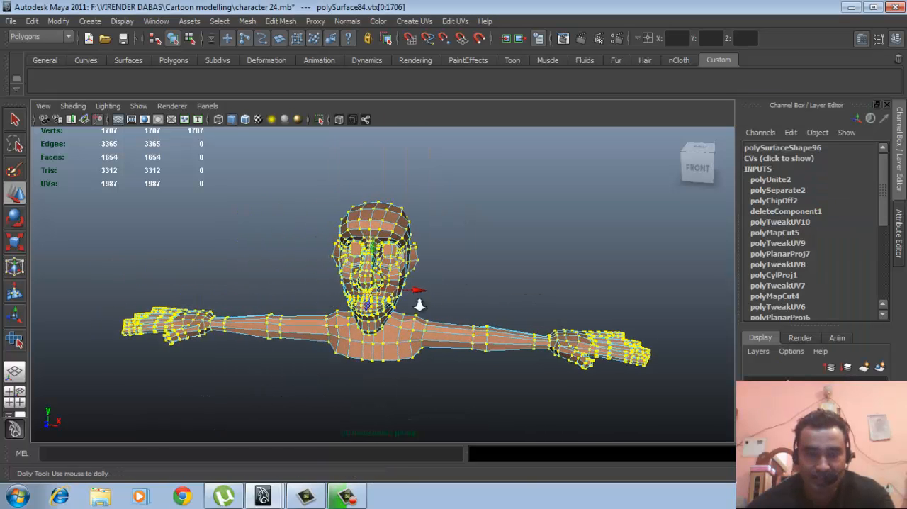
{"action": "scroll", "coordinate": [419, 304], "scroll_direction": "up", "scroll_amount": 2}
{"action": "right_click", "coordinate": [401, 279]}
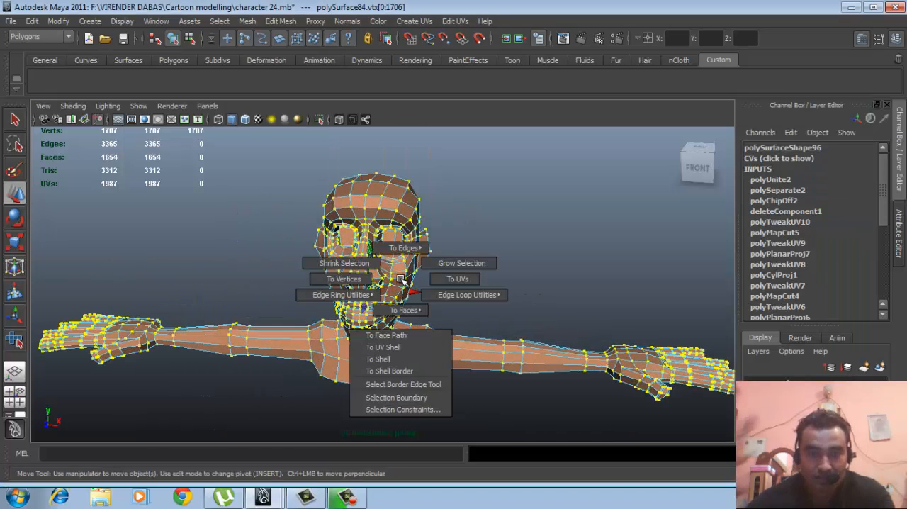
{"action": "right_click_drag", "start_coordinate": [401, 279], "coordinate": [412, 247], "text": "shift"}
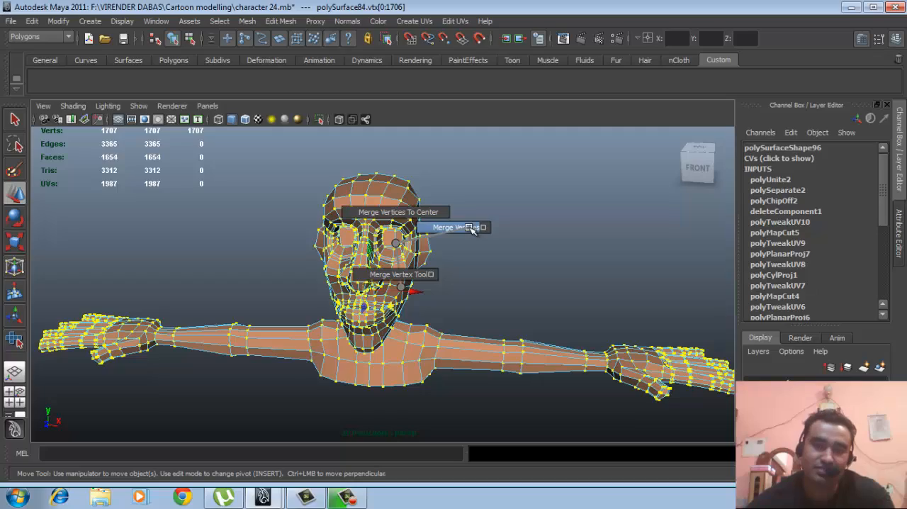
{"action": "right_click_drag", "start_coordinate": [472, 229], "coordinate": [470, 229], "text": "shift"}
- Preview the merged body mesh smoothed and examine the shoulder joints from the front, side and above
{"action": "left_click_drag", "start_coordinate": [471, 257], "coordinate": [509, 236], "text": "alt"}
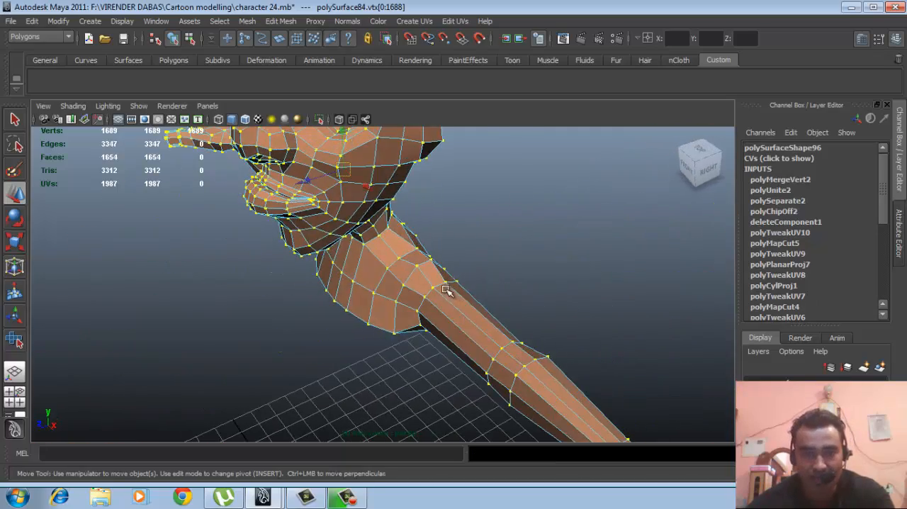
{"action": "right_click_drag", "start_coordinate": [432, 327], "coordinate": [442, 320]}
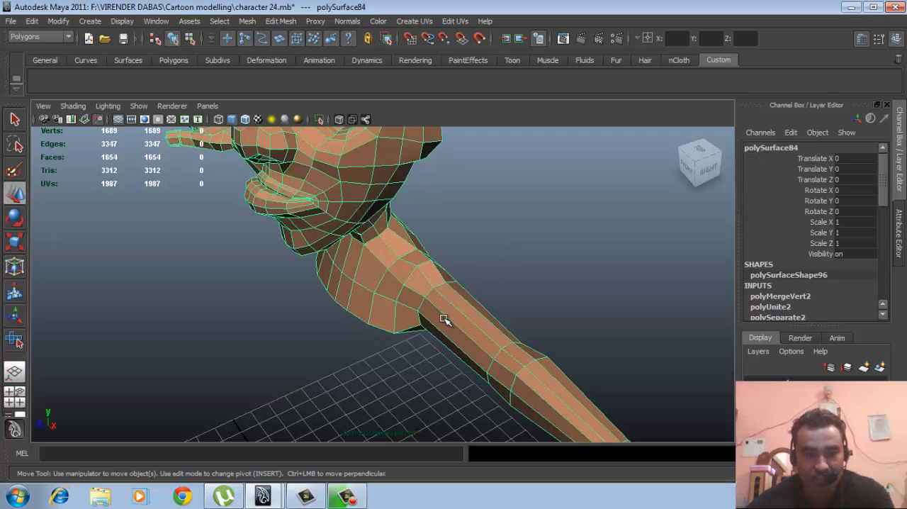
{"action": "key", "text": "3"}
{"action": "left_click_drag", "start_coordinate": [586, 307], "coordinate": [508, 357], "text": "alt"}
{"action": "left_click", "coordinate": [505, 349]}
{"action": "left_click_drag", "start_coordinate": [362, 357], "coordinate": [435, 342], "text": "alt"}
{"action": "right_click_drag", "start_coordinate": [435, 343], "coordinate": [395, 347], "text": "alt"}
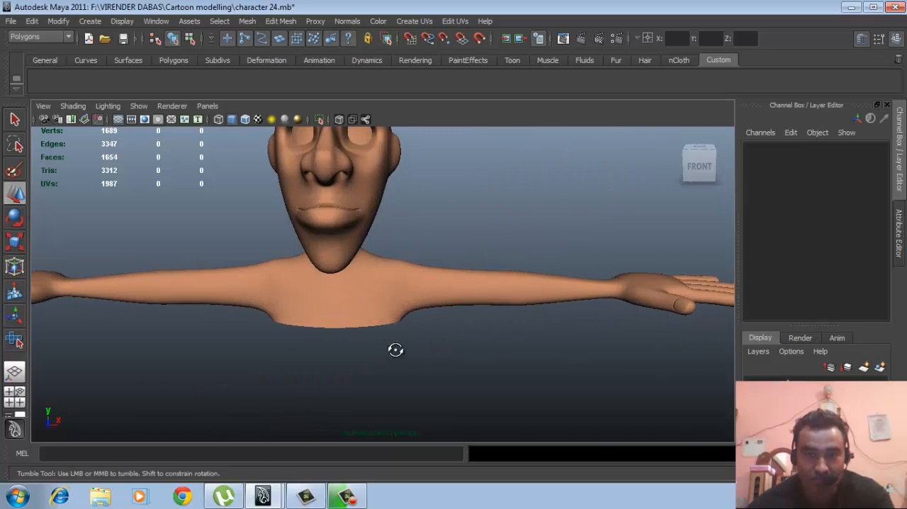
{"action": "left_click_drag", "start_coordinate": [394, 348], "coordinate": [435, 322], "text": "alt"}
{"action": "right_click_drag", "start_coordinate": [435, 321], "coordinate": [532, 356], "text": "alt"}
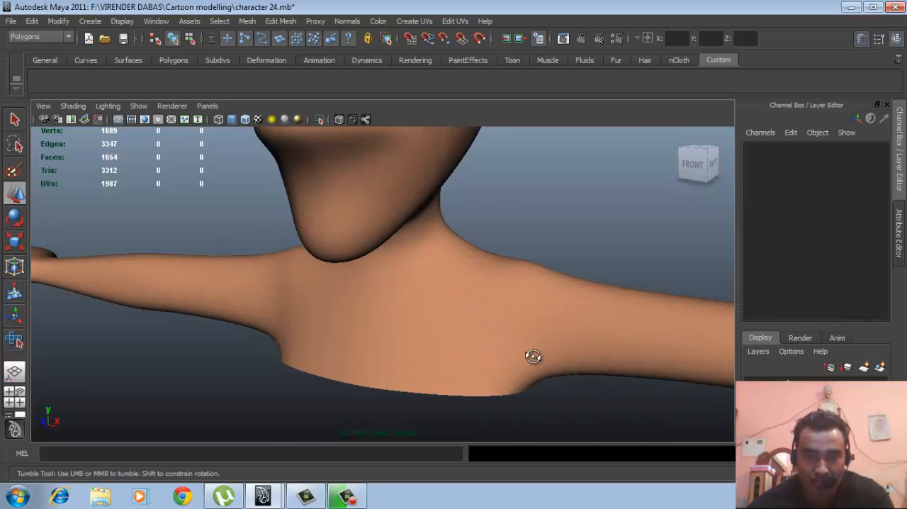
{"action": "left_click_drag", "start_coordinate": [532, 356], "coordinate": [534, 336], "text": "alt"}
{"action": "right_click_drag", "start_coordinate": [535, 336], "coordinate": [406, 336], "text": "alt"}
{"action": "left_click_drag", "start_coordinate": [406, 336], "coordinate": [354, 314], "text": "alt"}
{"action": "left_click", "coordinate": [443, 302]}
{"action": "right_click_drag", "start_coordinate": [354, 315], "coordinate": [518, 334], "text": "alt"}
{"action": "middle_click_drag", "start_coordinate": [518, 333], "coordinate": [409, 289], "text": "alt"}
{"action": "right_click_drag", "start_coordinate": [409, 290], "coordinate": [515, 215], "text": "alt"}
- Select the edge loop where the arm joins the shoulder to check the merged seam
{"action": "left_click", "coordinate": [515, 215]}
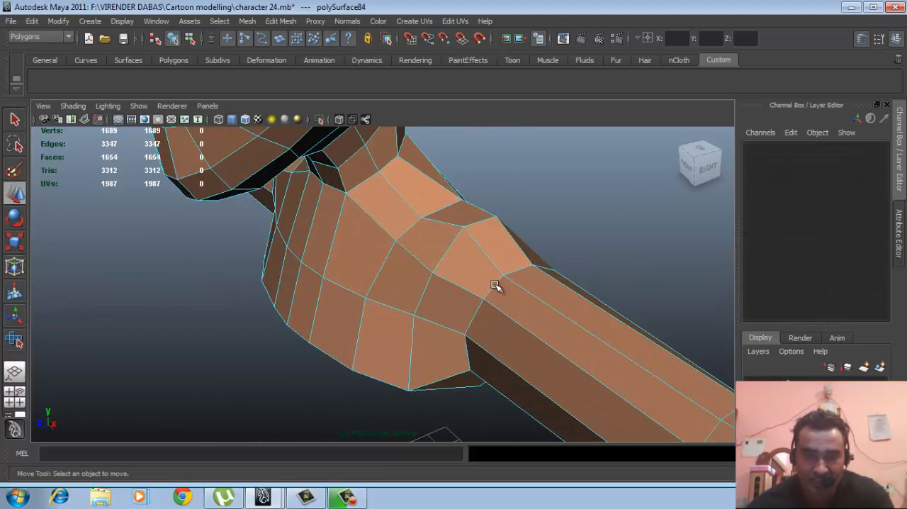
{"action": "left_click", "coordinate": [496, 283]}
{"action": "left_click_drag", "start_coordinate": [510, 317], "coordinate": [610, 282], "text": "alt"}
{"action": "right_click_drag", "start_coordinate": [609, 282], "coordinate": [432, 291], "text": "alt"}
{"action": "left_click_drag", "start_coordinate": [566, 298], "coordinate": [546, 296], "text": "alt"}
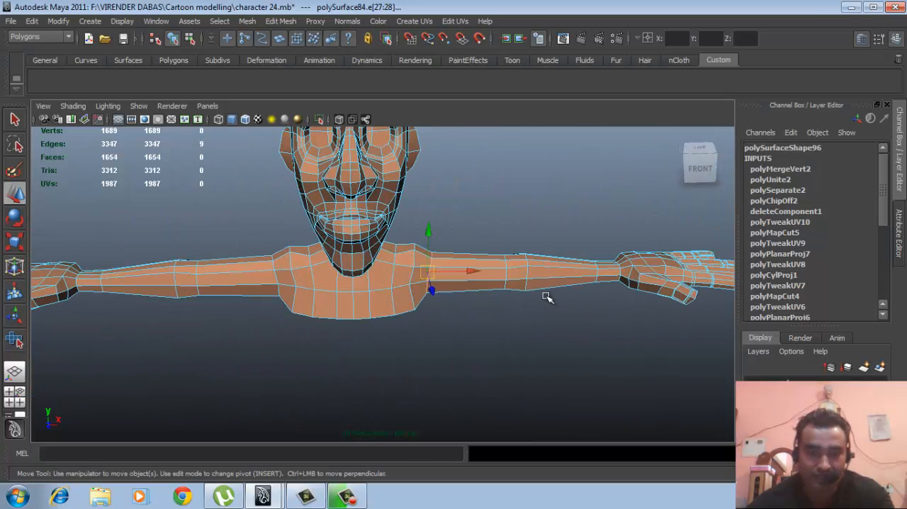
- Show the hidden clothing objects again and leave the body's component selection mode
{"action": "key", "text": "ctrl+shift+h"}
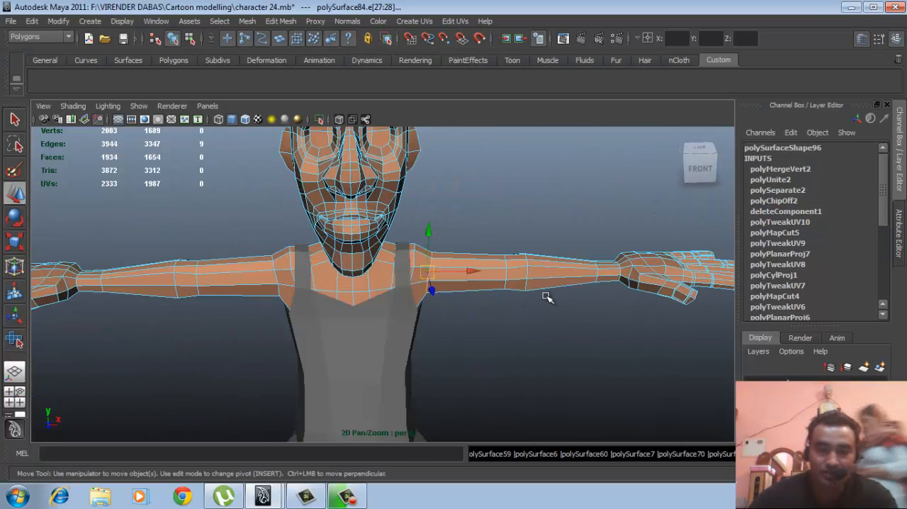
{"action": "scroll", "coordinate": [573, 340], "scroll_direction": "down", "scroll_amount": 5}
{"action": "left_click", "coordinate": [439, 180]}
{"action": "middle_click_drag", "start_coordinate": [475, 248], "coordinate": [498, 215], "text": "alt"}
{"action": "left_click_drag", "start_coordinate": [505, 311], "coordinate": [464, 301], "text": "alt"}
{"action": "scroll", "coordinate": [447, 319], "scroll_direction": "up", "scroll_amount": 2}
{"action": "middle_click_drag", "start_coordinate": [447, 319], "coordinate": [437, 307], "text": "alt"}
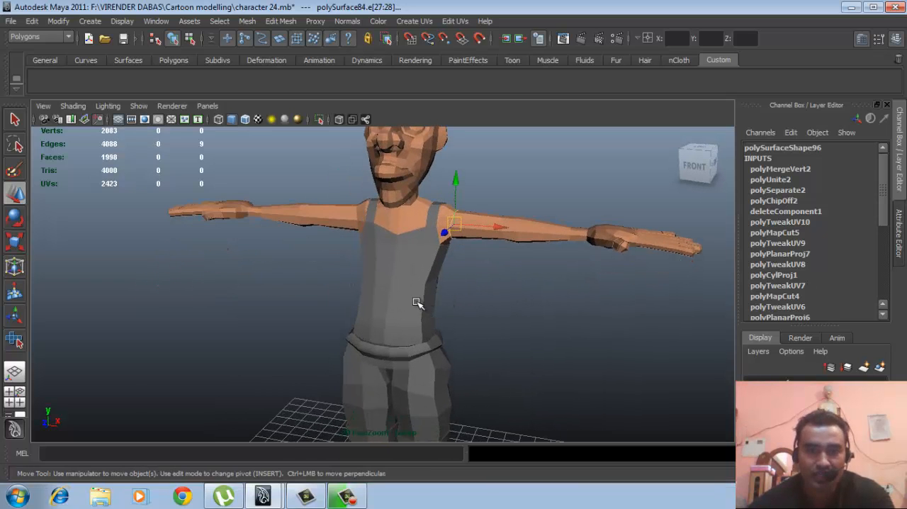
- Select the character's tank top and isolate it in the viewport
{"action": "left_click", "coordinate": [416, 301]}
{"action": "scroll", "coordinate": [461, 312], "scroll_direction": "down", "scroll_amount": 2}
{"action": "mouse_move", "coordinate": [461, 311]}
{"action": "left_mouse_down", "text": "alt"}
{"action": "mouse_move", "coordinate": [475, 302]}
{"action": "mouse_move", "coordinate": [467, 297]}
{"action": "mouse_move", "coordinate": [469, 320]}
{"action": "left_mouse_up", "text": "alt"}
{"action": "scroll", "coordinate": [469, 320], "scroll_direction": "up", "scroll_amount": 1}
{"action": "scroll", "coordinate": [469, 320], "scroll_direction": "up", "scroll_amount": 2}
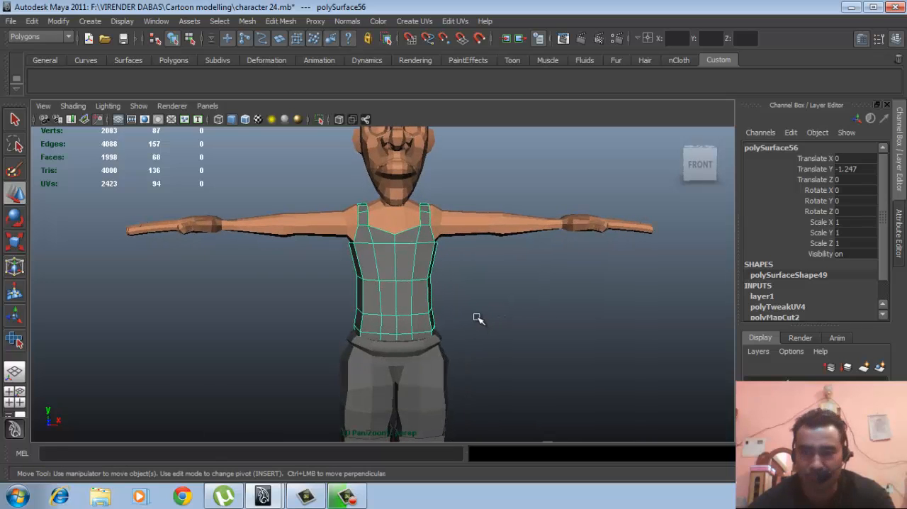
{"action": "key", "text": "ctrl+1"}
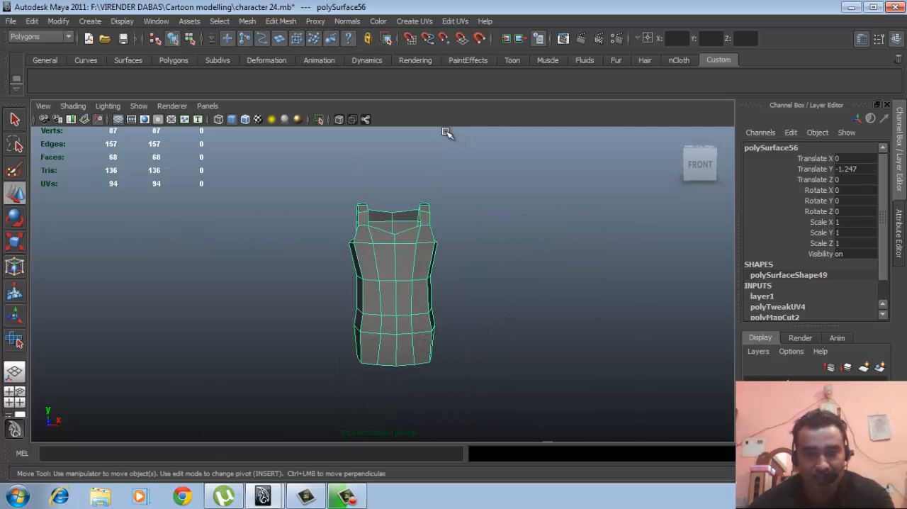
- Try a planar UV projection on all faces of the tank top, then undo it
{"action": "left_click", "coordinate": [330, 237]}
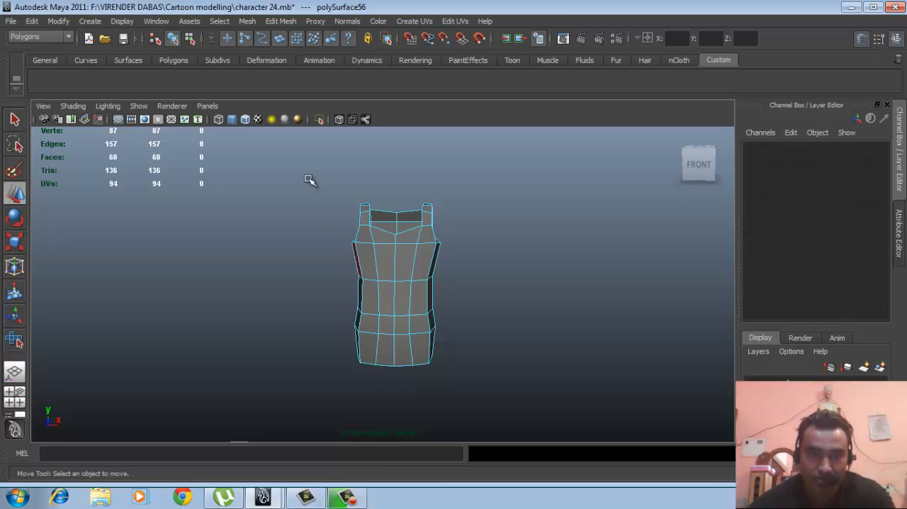
{"action": "left_click_drag", "start_coordinate": [310, 205], "coordinate": [512, 412]}
{"action": "left_click", "coordinate": [414, 21]}
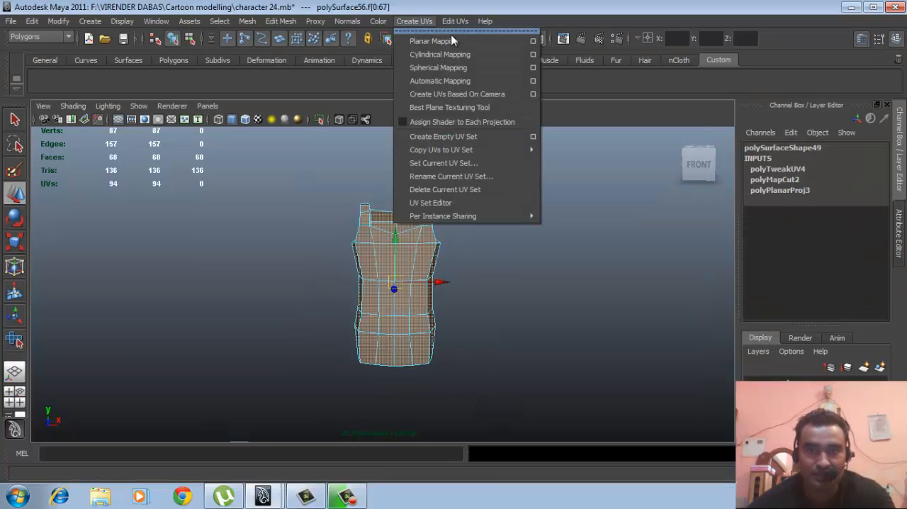
{"action": "left_click", "coordinate": [528, 41]}
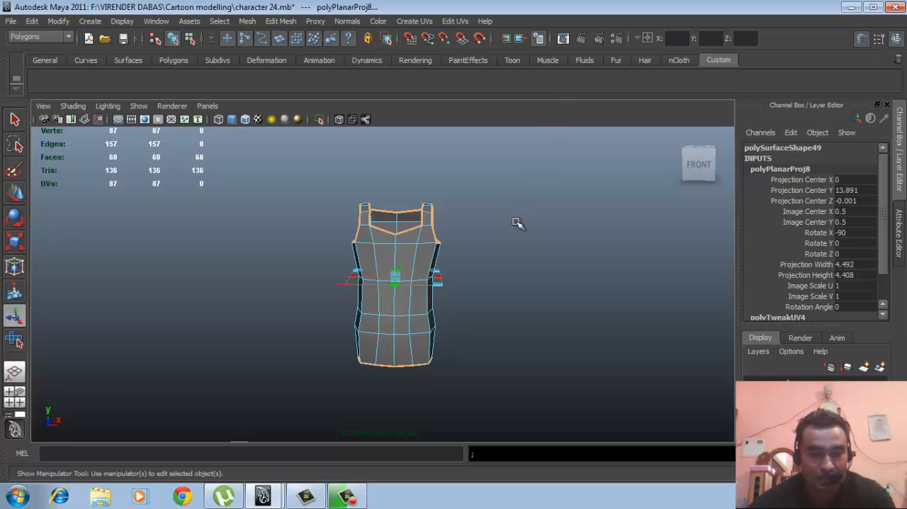
{"action": "key", "text": "ctrl+z"}
- Select all faces of the tank top and apply a planar UV projection from the Z axis
{"action": "right_click_drag", "start_coordinate": [446, 246], "coordinate": [473, 229]}
{"action": "right_click_drag", "start_coordinate": [399, 263], "coordinate": [414, 314]}
{"action": "left_click", "coordinate": [391, 285]}
{"action": "right_click_drag", "start_coordinate": [378, 236], "coordinate": [417, 226]}
{"action": "left_click", "coordinate": [315, 160]}
{"action": "left_click_drag", "start_coordinate": [314, 160], "coordinate": [495, 382]}
{"action": "left_click", "coordinate": [413, 21]}
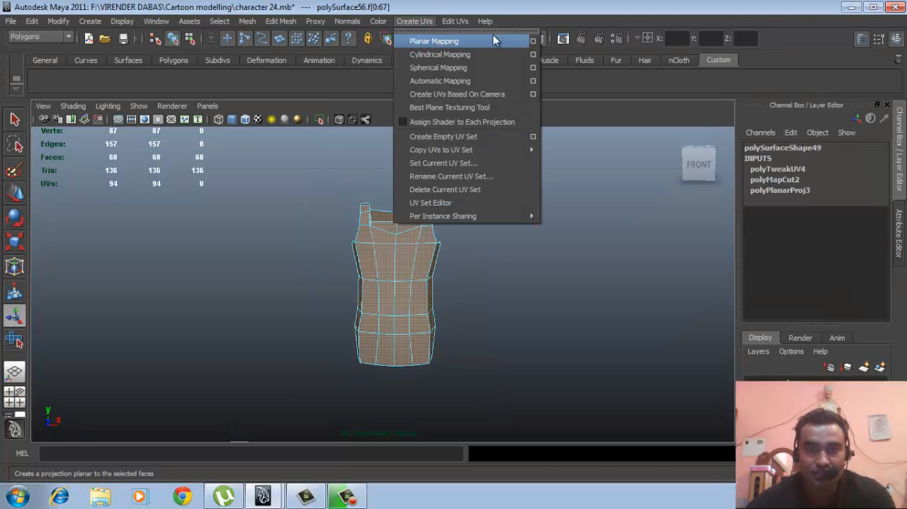
{"action": "left_click", "coordinate": [533, 41]}
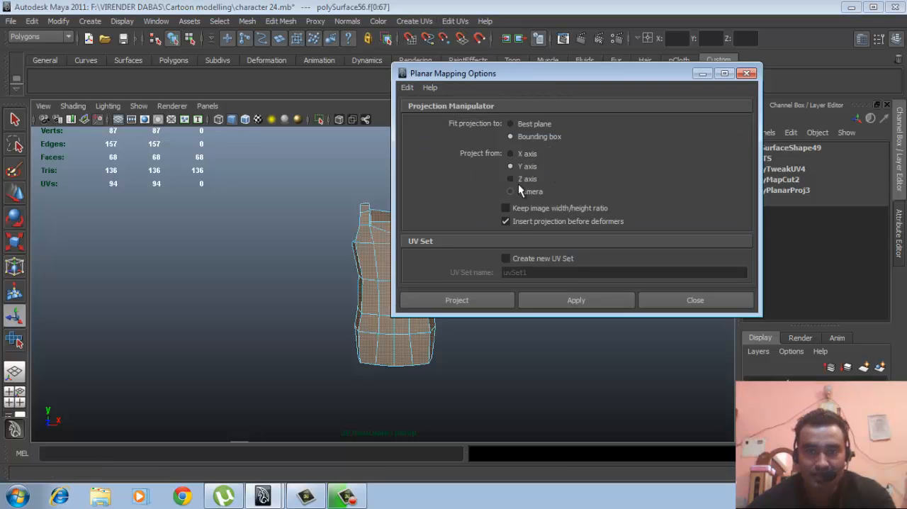
{"action": "left_click", "coordinate": [510, 179]}
{"action": "left_click", "coordinate": [479, 299]}
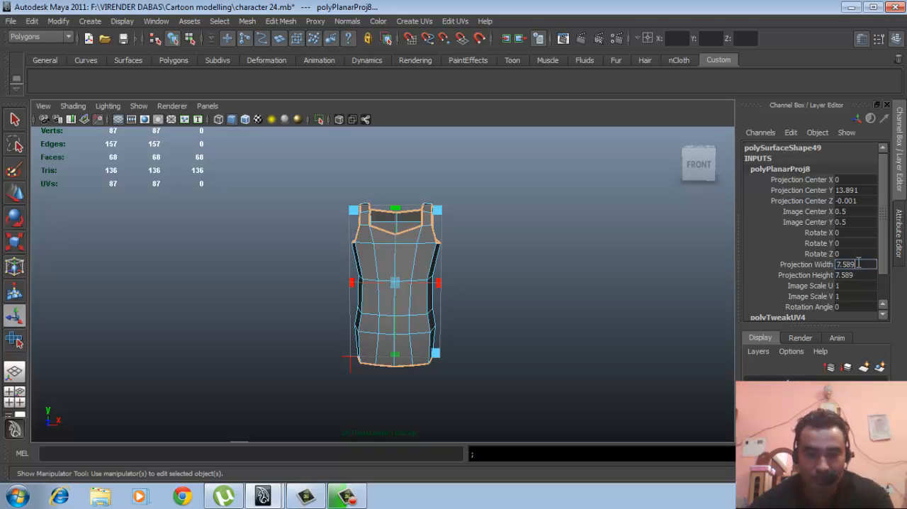
- Set the planar projection's width to 7.589 and return the tank top to object selection
{"action": "left_click", "coordinate": [858, 265]}
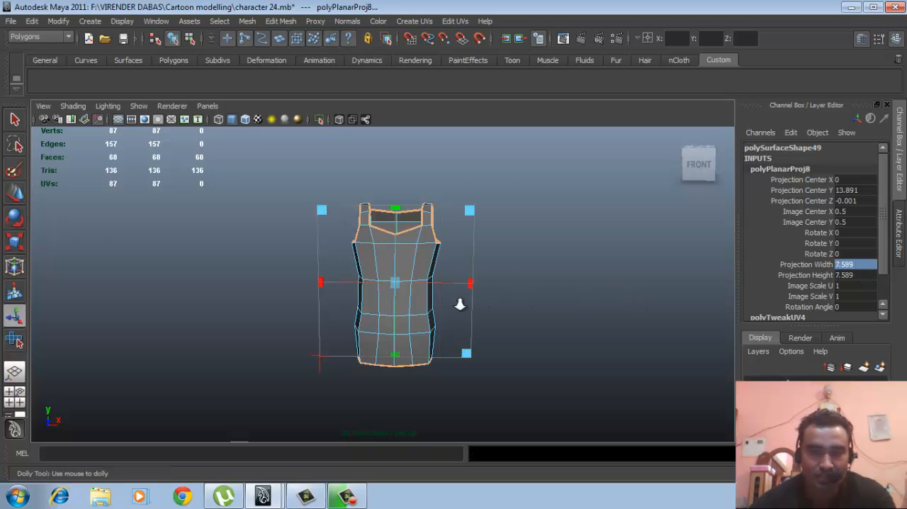
{"action": "scroll", "coordinate": [461, 304], "scroll_direction": "up", "scroll_amount": 3}
{"action": "left_click", "coordinate": [581, 247]}
{"action": "left_click", "coordinate": [420, 260]}
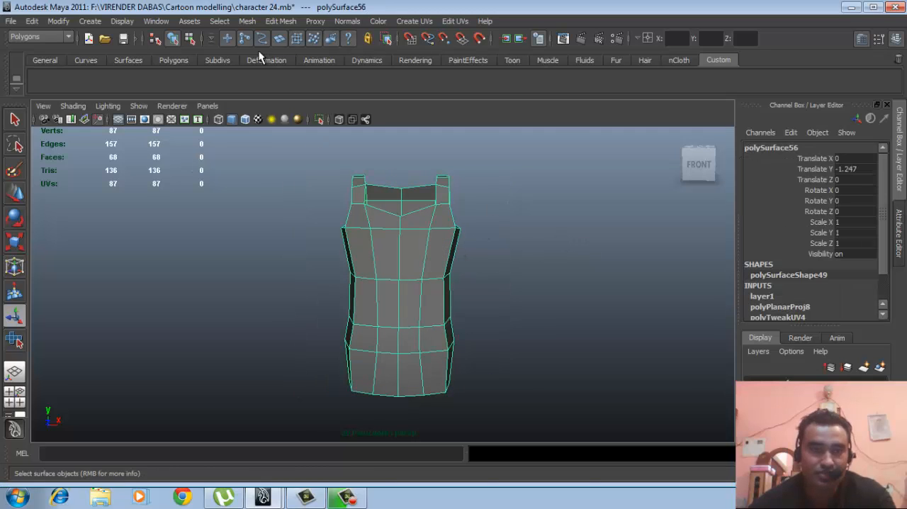
- Open the UV Texture Editor, enlarge the view of the tank top's UV layout and place the editor beside the model
{"action": "left_click", "coordinate": [156, 21]}
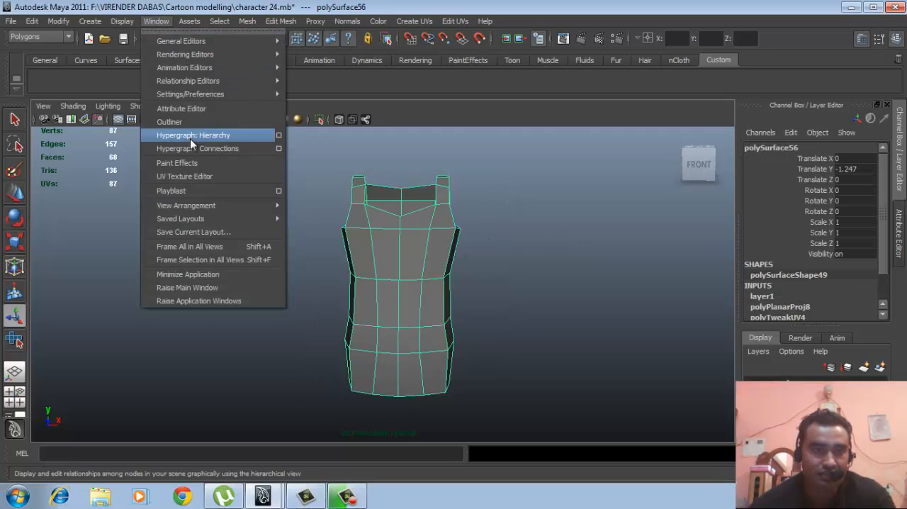
{"action": "left_click", "coordinate": [179, 177]}
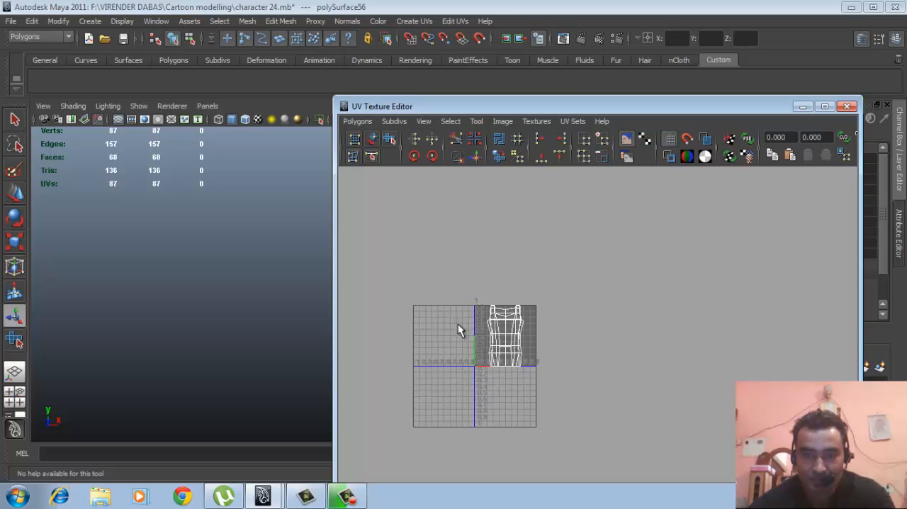
{"action": "middle_click_drag", "start_coordinate": [457, 324], "coordinate": [571, 323], "text": "alt"}
{"action": "right_click_drag", "start_coordinate": [479, 298], "coordinate": [690, 302], "text": "alt"}
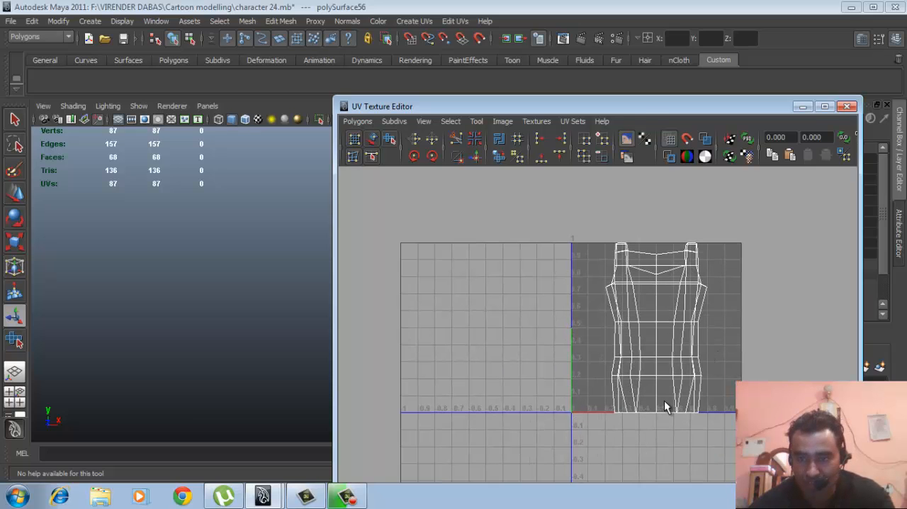
{"action": "left_click_drag", "start_coordinate": [644, 110], "coordinate": [766, 113]}
- Select the vertical centre edge loop on the tank top's back and cut its UV edges
{"action": "left_click_drag", "start_coordinate": [340, 277], "coordinate": [281, 275], "text": "alt"}
{"action": "right_click_drag", "start_coordinate": [370, 249], "coordinate": [370, 241]}
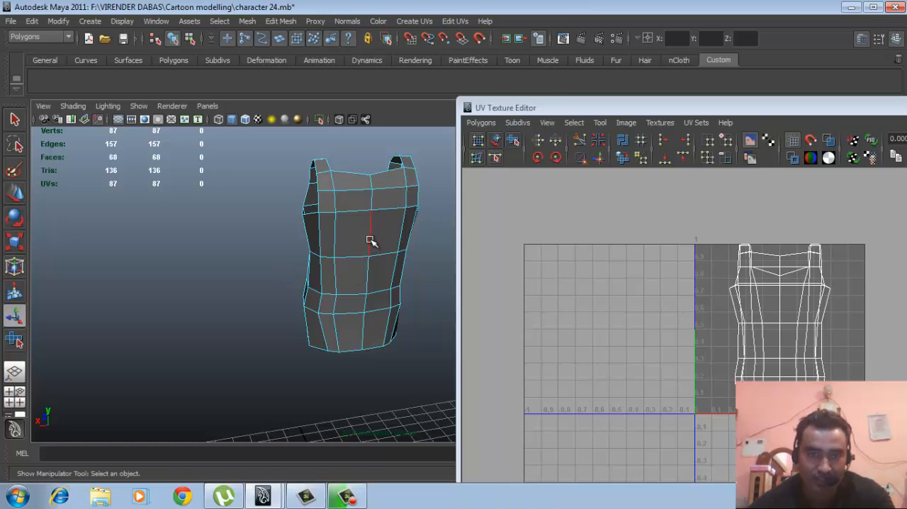
{"action": "double_click", "coordinate": [368, 239]}
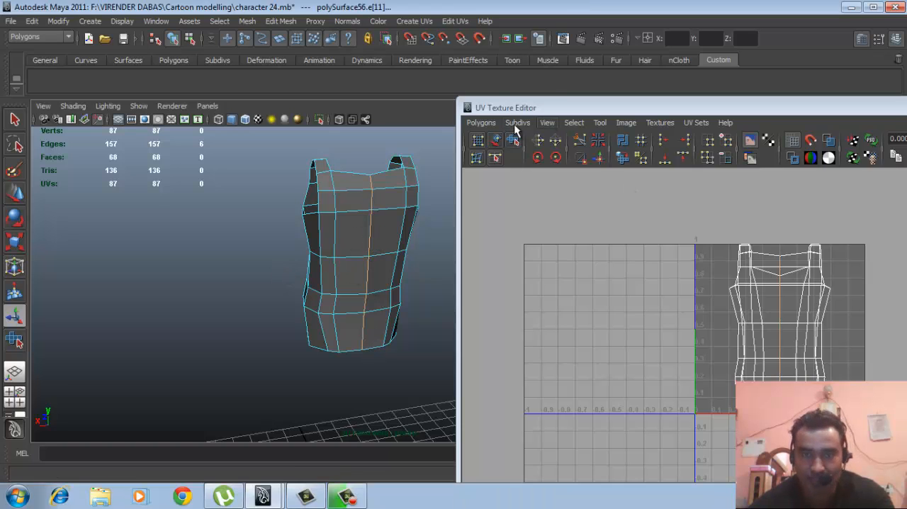
{"action": "left_click", "coordinate": [480, 123]}
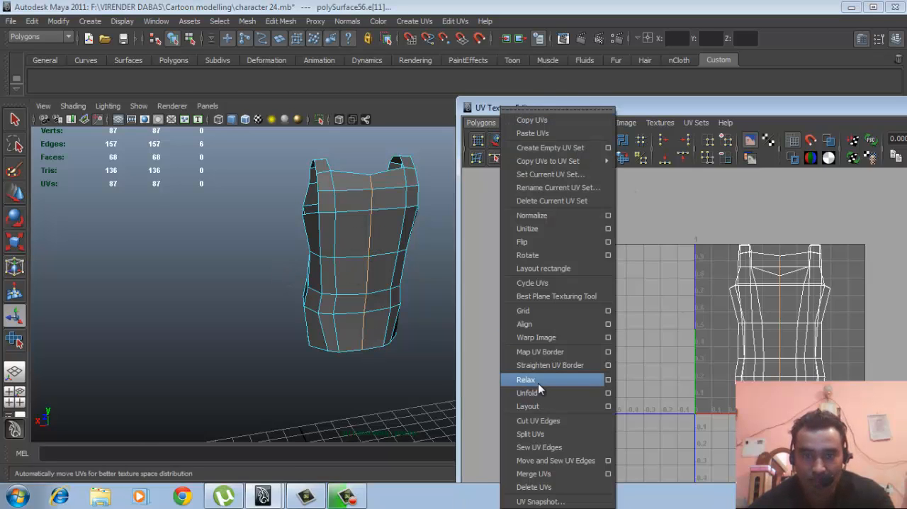
{"action": "left_click", "coordinate": [537, 420]}
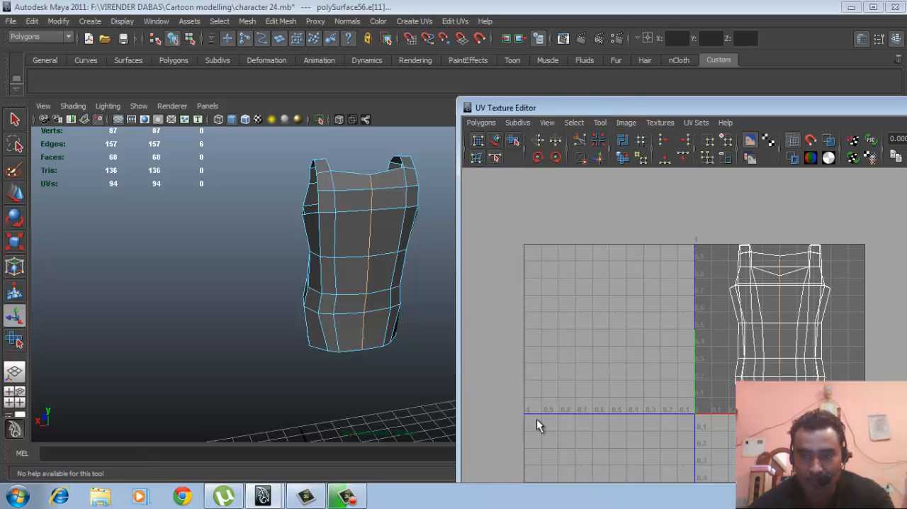
- Turn on the display of texture borders for the tank top and check the back seam on the model
{"action": "left_click_drag", "start_coordinate": [699, 111], "coordinate": [628, 89]}
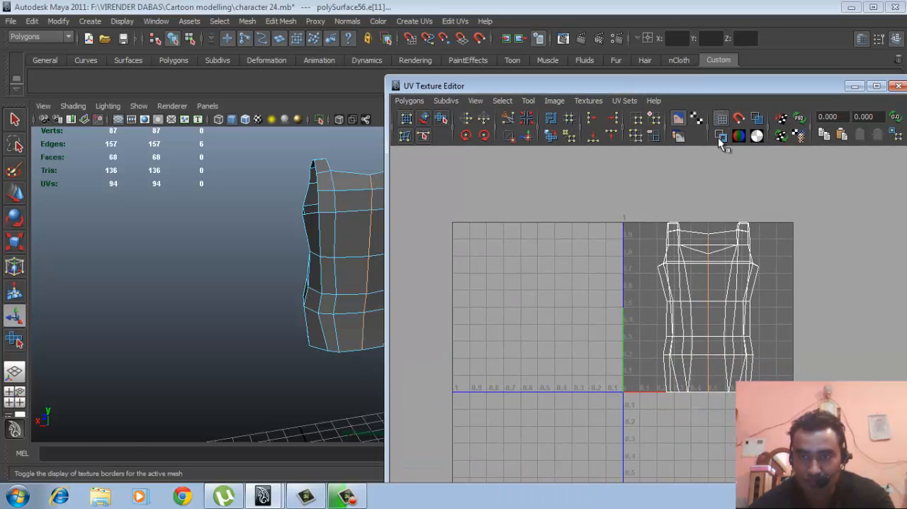
{"action": "left_click", "coordinate": [718, 136]}
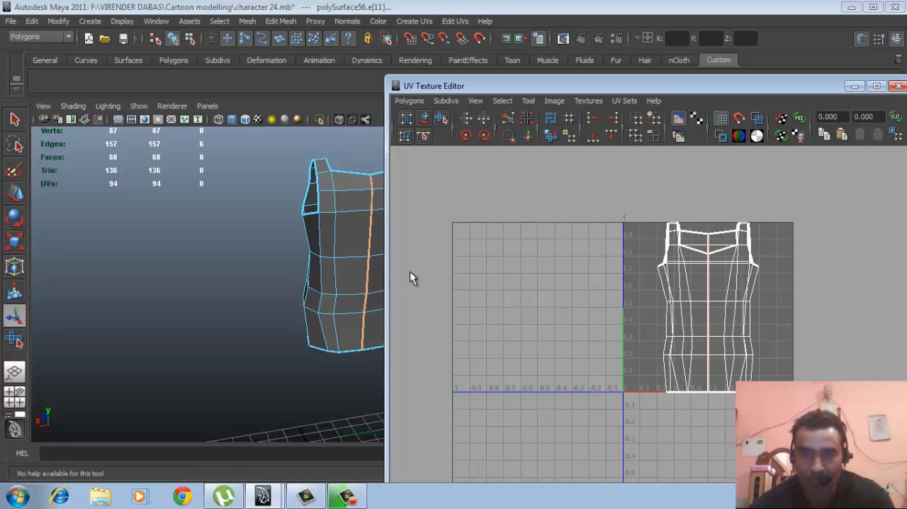
{"action": "left_click_drag", "start_coordinate": [313, 272], "coordinate": [356, 270], "text": "alt"}
{"action": "middle_click_drag", "start_coordinate": [357, 270], "coordinate": [286, 259], "text": "alt"}
{"action": "middle_click_drag", "start_coordinate": [718, 309], "coordinate": [639, 291], "text": "alt"}
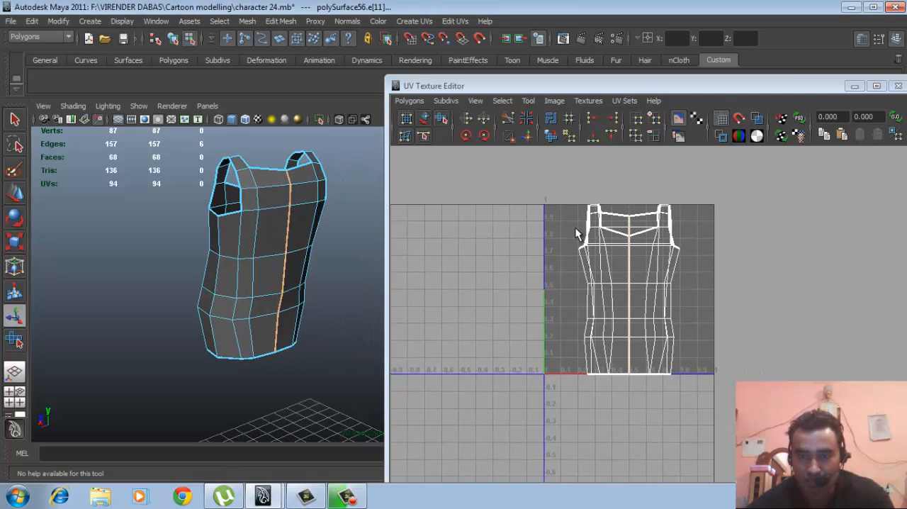
- Select all UVs of the tank top and unfold them flat with the Smooth UV Tool
{"action": "key", "text": "F12"}
{"action": "left_click_drag", "start_coordinate": [479, 179], "coordinate": [746, 403]}
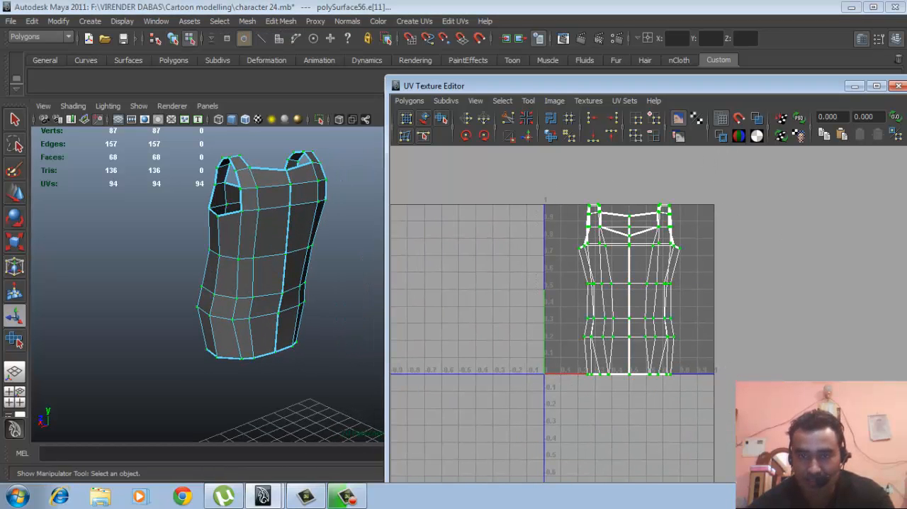
{"action": "left_click", "coordinate": [441, 120]}
{"action": "left_click_drag", "start_coordinate": [585, 378], "coordinate": [817, 375]}
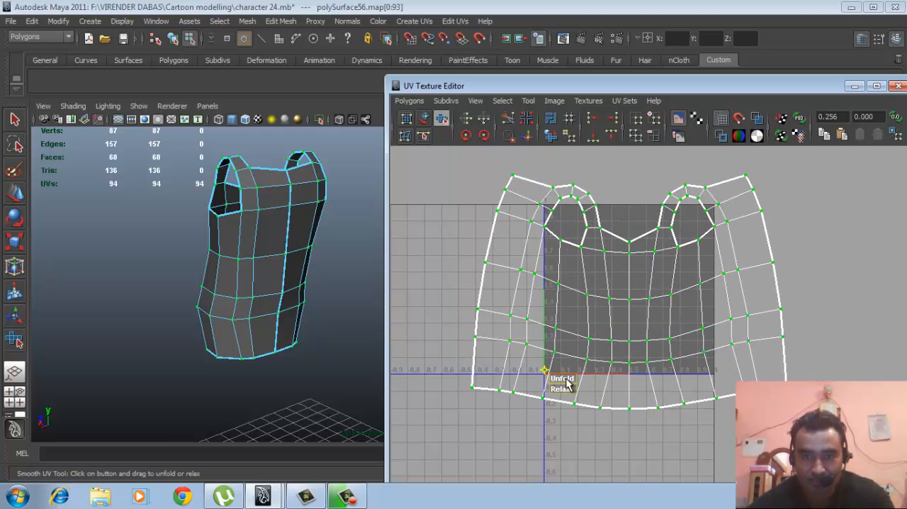
{"action": "left_click_drag", "start_coordinate": [564, 379], "coordinate": [737, 379]}
{"action": "left_click_drag", "start_coordinate": [563, 383], "coordinate": [643, 376]}
- Deselect the tank top, close the UV Texture Editor and show the hidden body and clothing objects again
{"action": "mouse_move", "coordinate": [230, 288]}
{"action": "left_mouse_down", "text": "alt"}
{"action": "mouse_move", "coordinate": [259, 290]}
{"action": "mouse_move", "coordinate": [216, 279]}
{"action": "mouse_move", "coordinate": [251, 286]}
{"action": "mouse_move", "coordinate": [267, 278]}
{"action": "left_mouse_up", "text": "alt"}
{"action": "right_click_drag", "start_coordinate": [270, 277], "coordinate": [352, 214]}
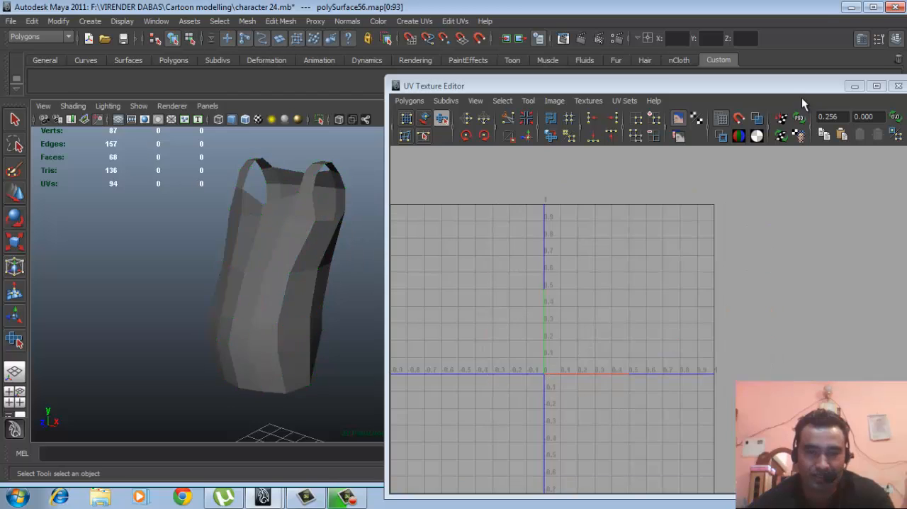
{"action": "left_click_drag", "start_coordinate": [768, 85], "coordinate": [694, 98]}
{"action": "left_click", "coordinate": [826, 99]}
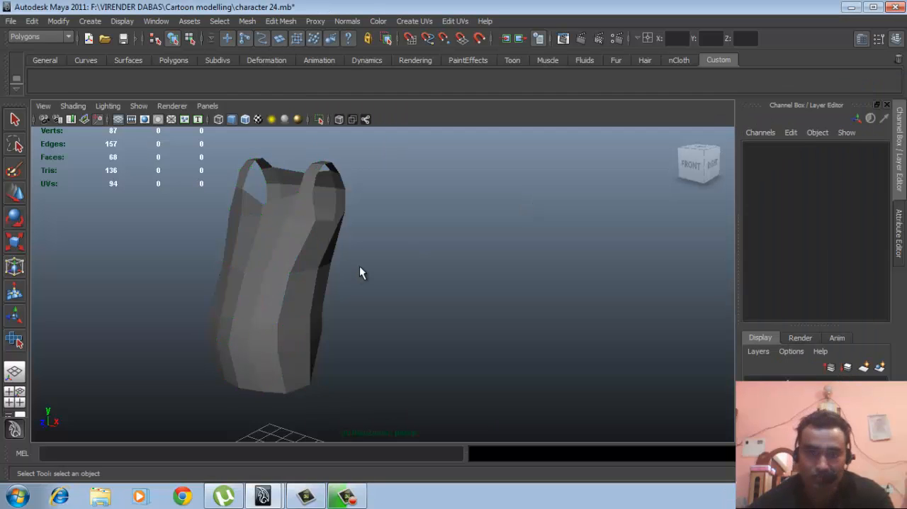
{"action": "key", "text": "ctrl+shift+h"}
- Examine the complete character with its body and clothing from several angles
{"action": "right_click_drag", "start_coordinate": [433, 272], "coordinate": [403, 233], "text": "alt"}
{"action": "middle_click_drag", "start_coordinate": [405, 232], "coordinate": [478, 205], "text": "alt"}
{"action": "right_click_drag", "start_coordinate": [466, 265], "coordinate": [418, 265], "text": "alt"}
{"action": "left_click_drag", "start_coordinate": [417, 265], "coordinate": [498, 271], "text": "alt"}
{"action": "middle_click_drag", "start_coordinate": [498, 274], "coordinate": [499, 292], "text": "alt"}
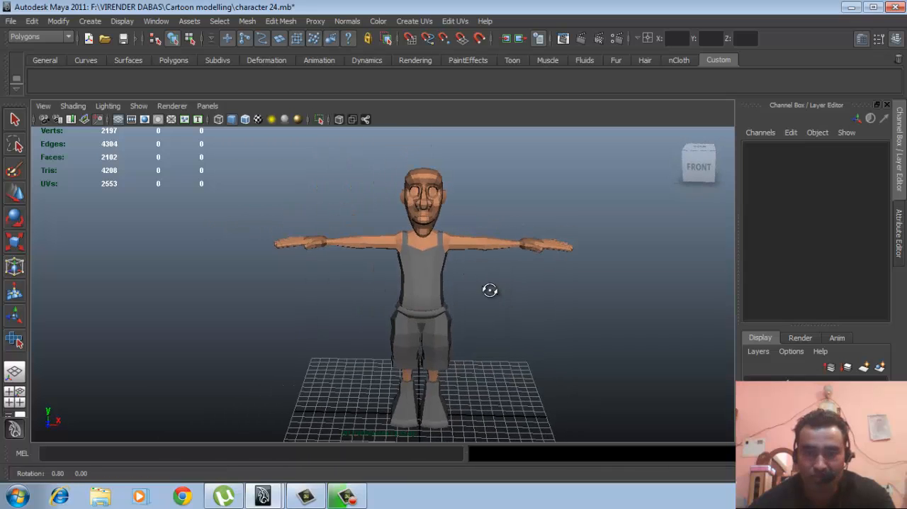
{"action": "left_click_drag", "start_coordinate": [489, 290], "coordinate": [461, 286], "text": "alt"}
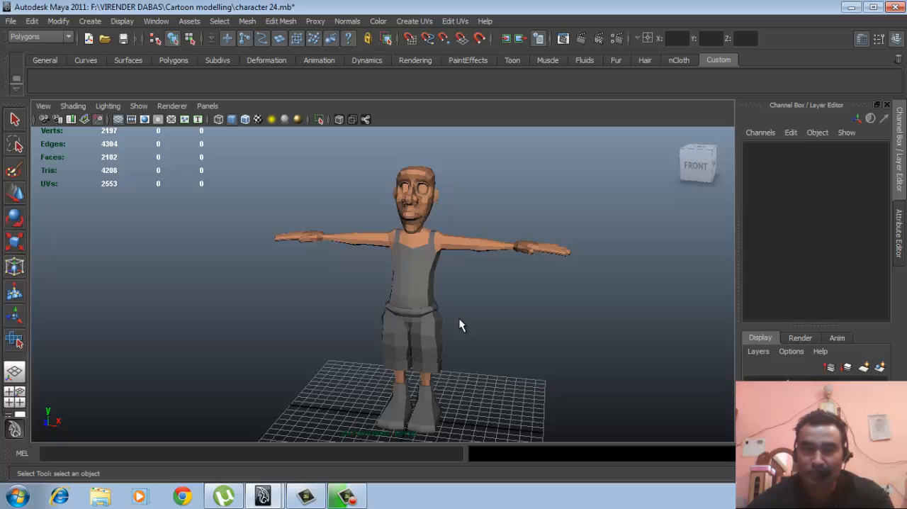
{"action": "left_click_drag", "start_coordinate": [457, 322], "coordinate": [502, 303], "text": "alt"}
{"action": "right_click_drag", "start_coordinate": [496, 303], "coordinate": [468, 314], "text": "alt"}
{"action": "middle_click_drag", "start_coordinate": [500, 328], "coordinate": [470, 312], "text": "alt"}
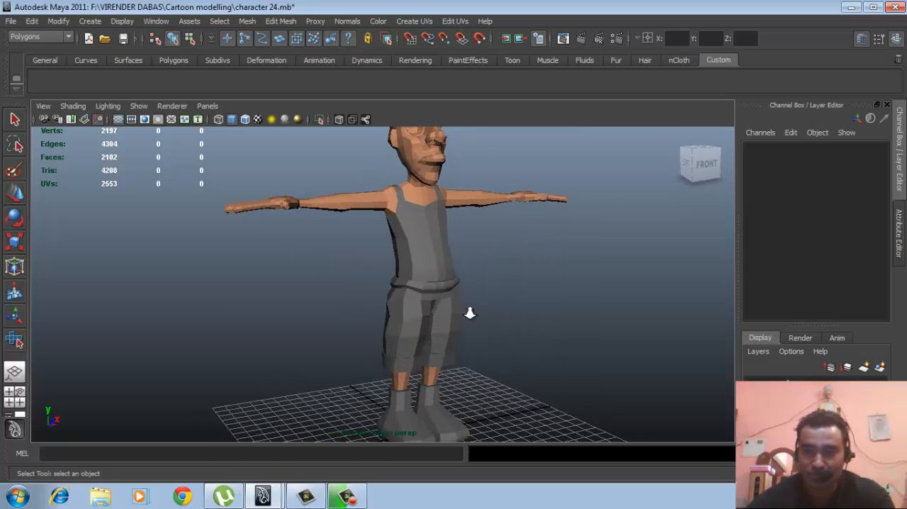
{"action": "right_click_drag", "start_coordinate": [469, 311], "coordinate": [407, 311], "text": "alt"}
{"action": "left_click_drag", "start_coordinate": [472, 316], "coordinate": [398, 320], "text": "alt"}
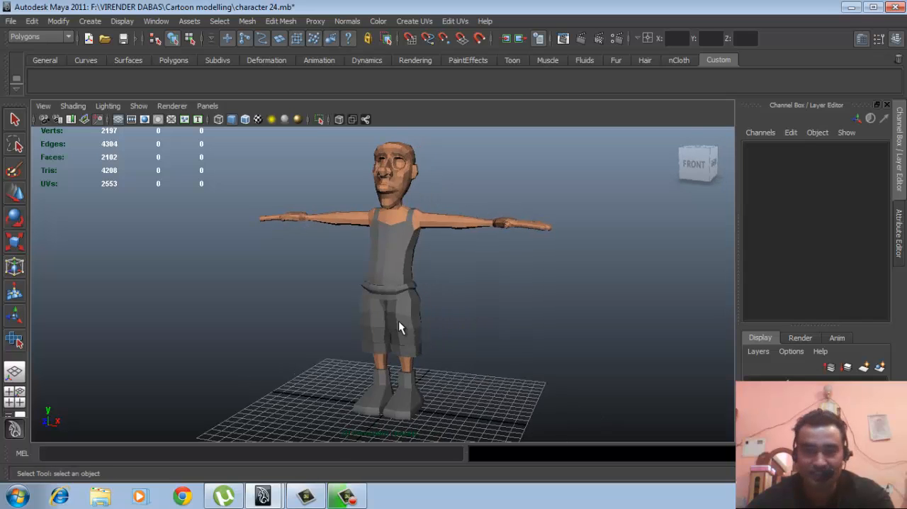